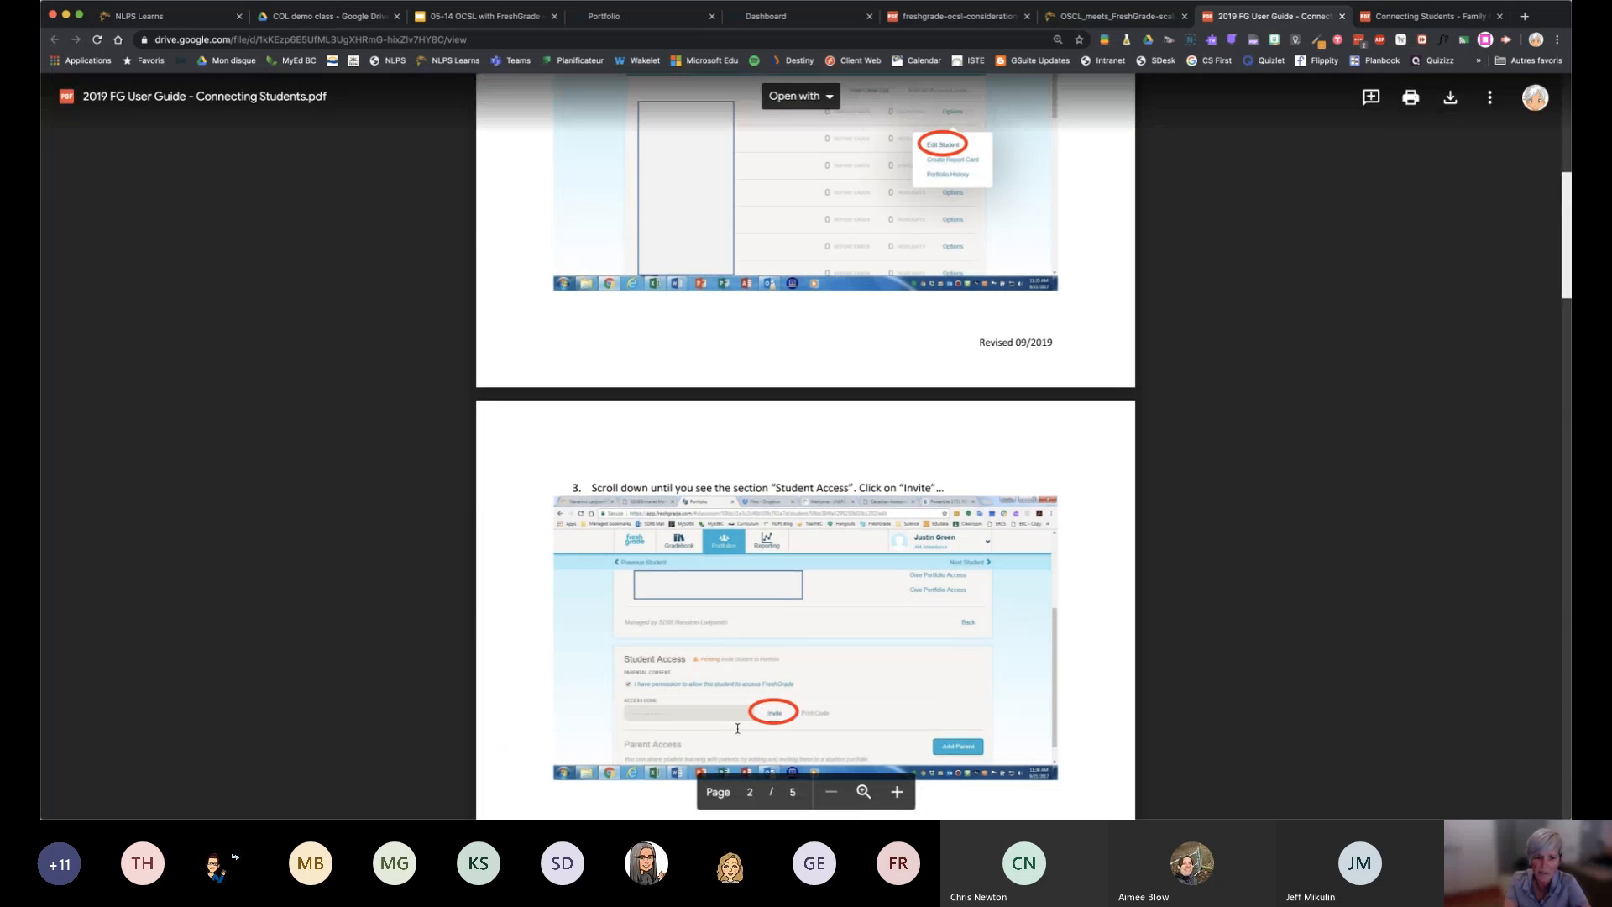
# Enlarge the Connecting Students guide and read steps 3 and 4 on inviting students and reaching the FreshGrade Student login
pyautogui.scroll(-1, 795, 723)
pyautogui.scroll(-3, 794, 724)
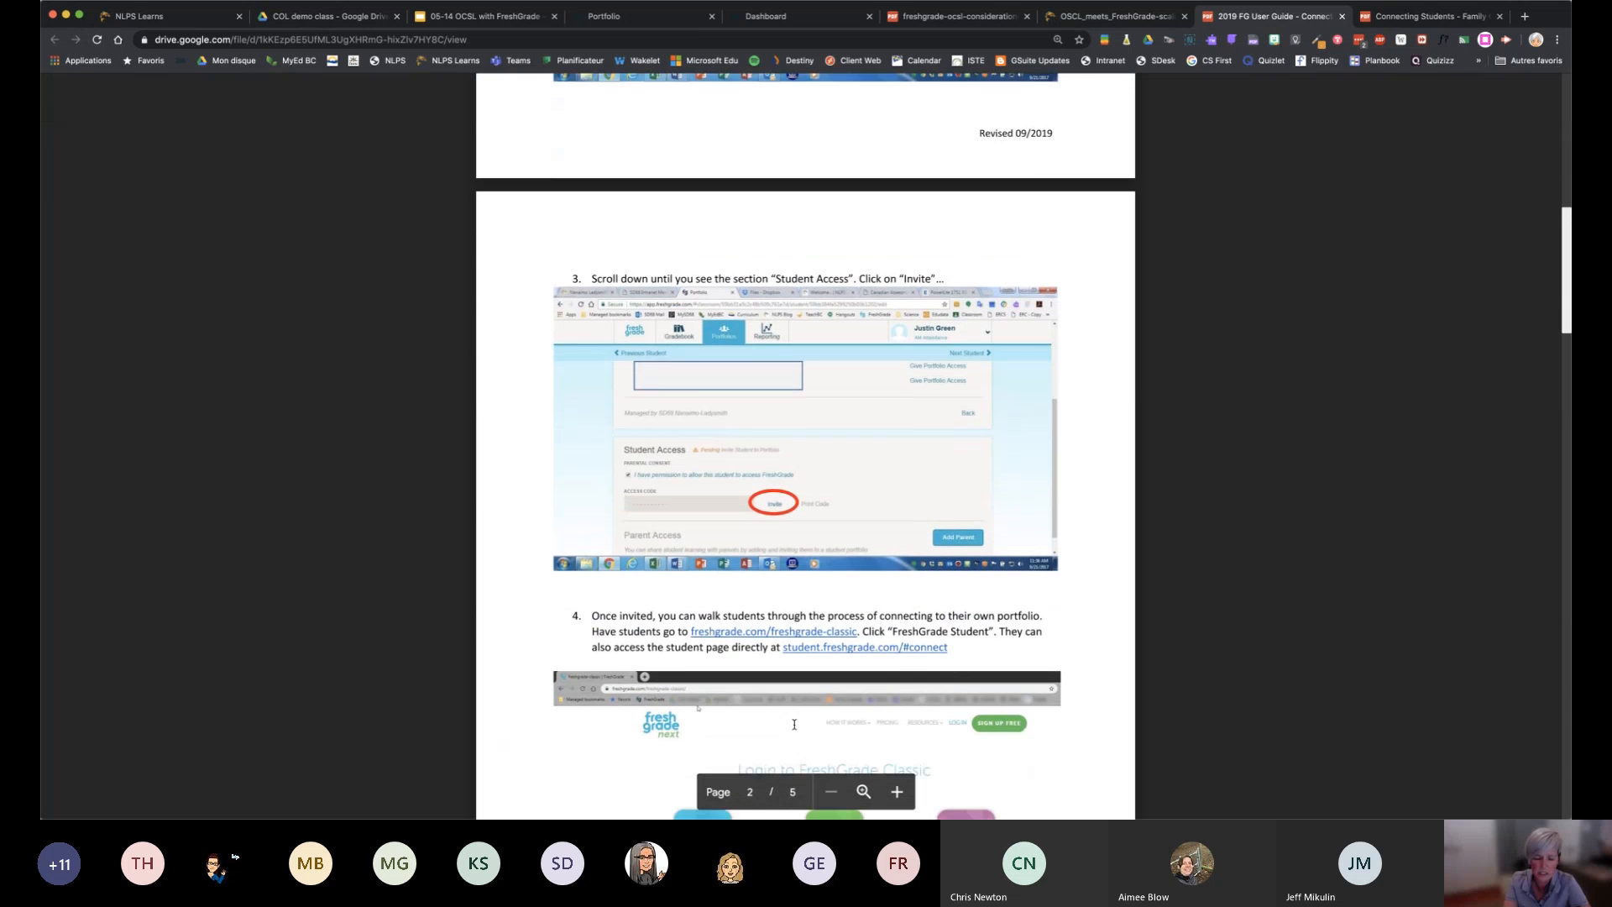
pyautogui.hotkey('ctrl', '+')
pyautogui.hotkey('ctrl', '+')
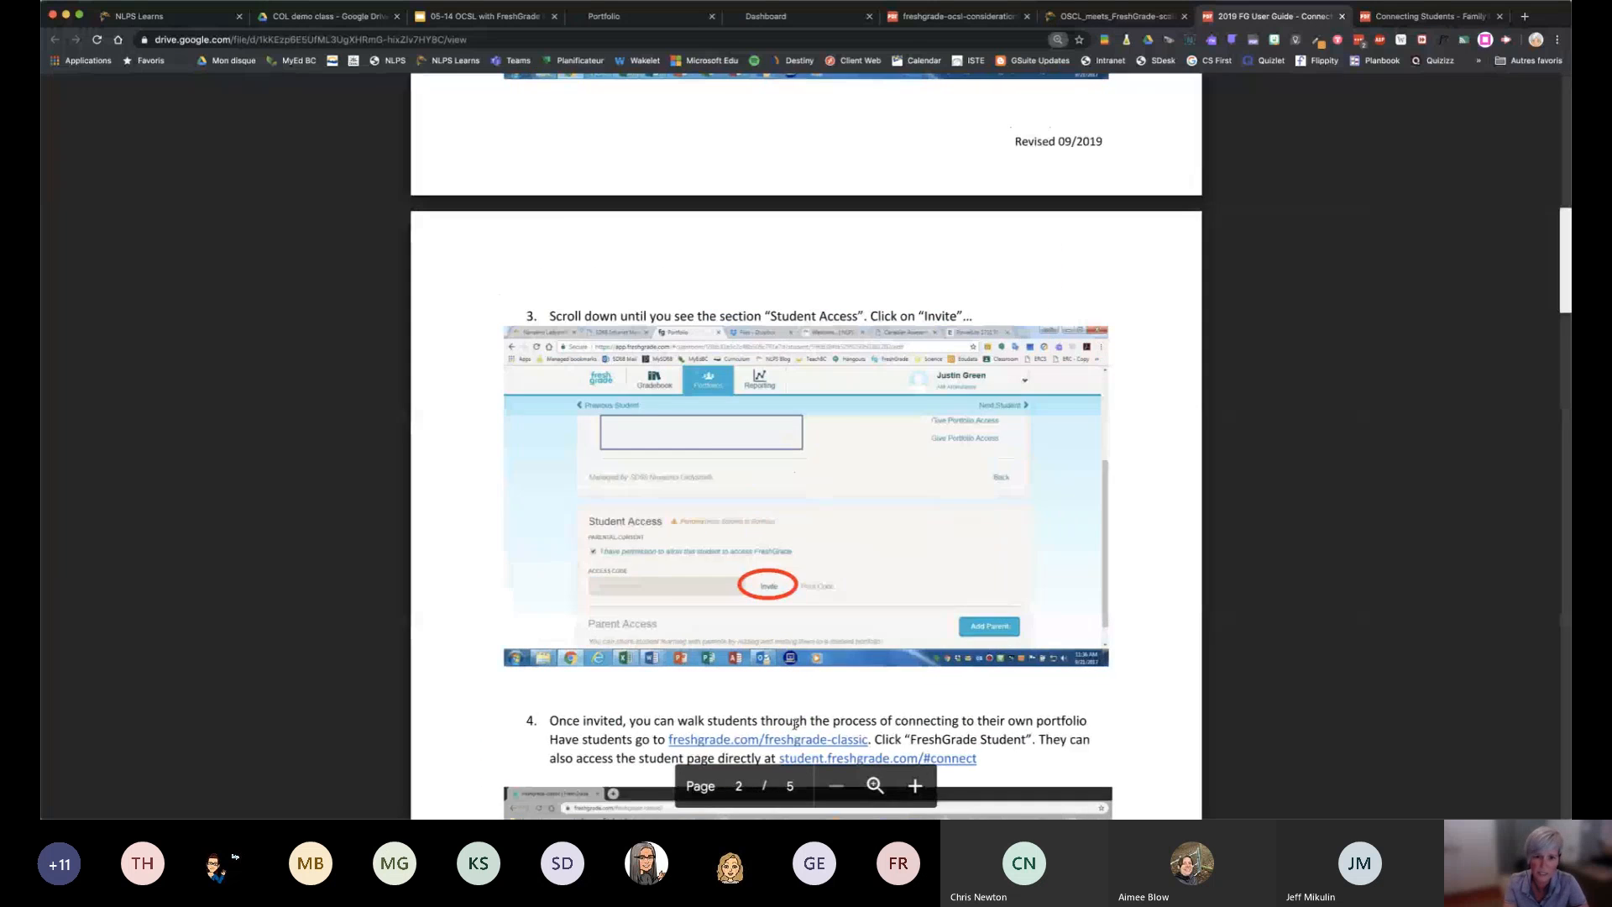
pyautogui.scroll(-5, 913, 631)
pyautogui.scroll(-1, 913, 632)
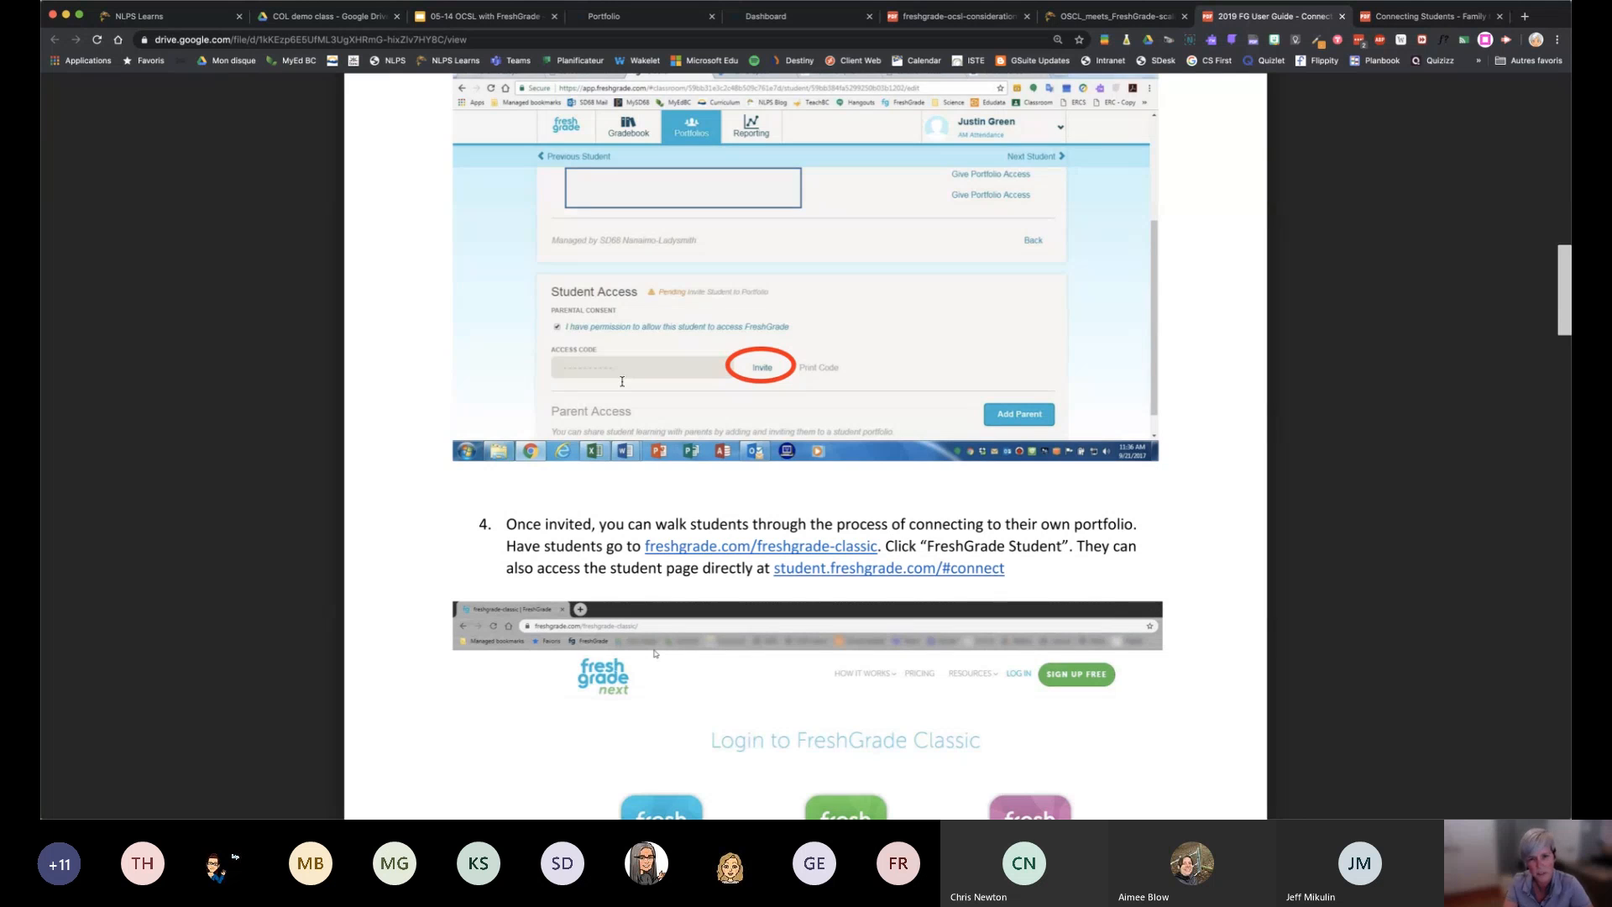
pyautogui.scroll(-3, 622, 381)
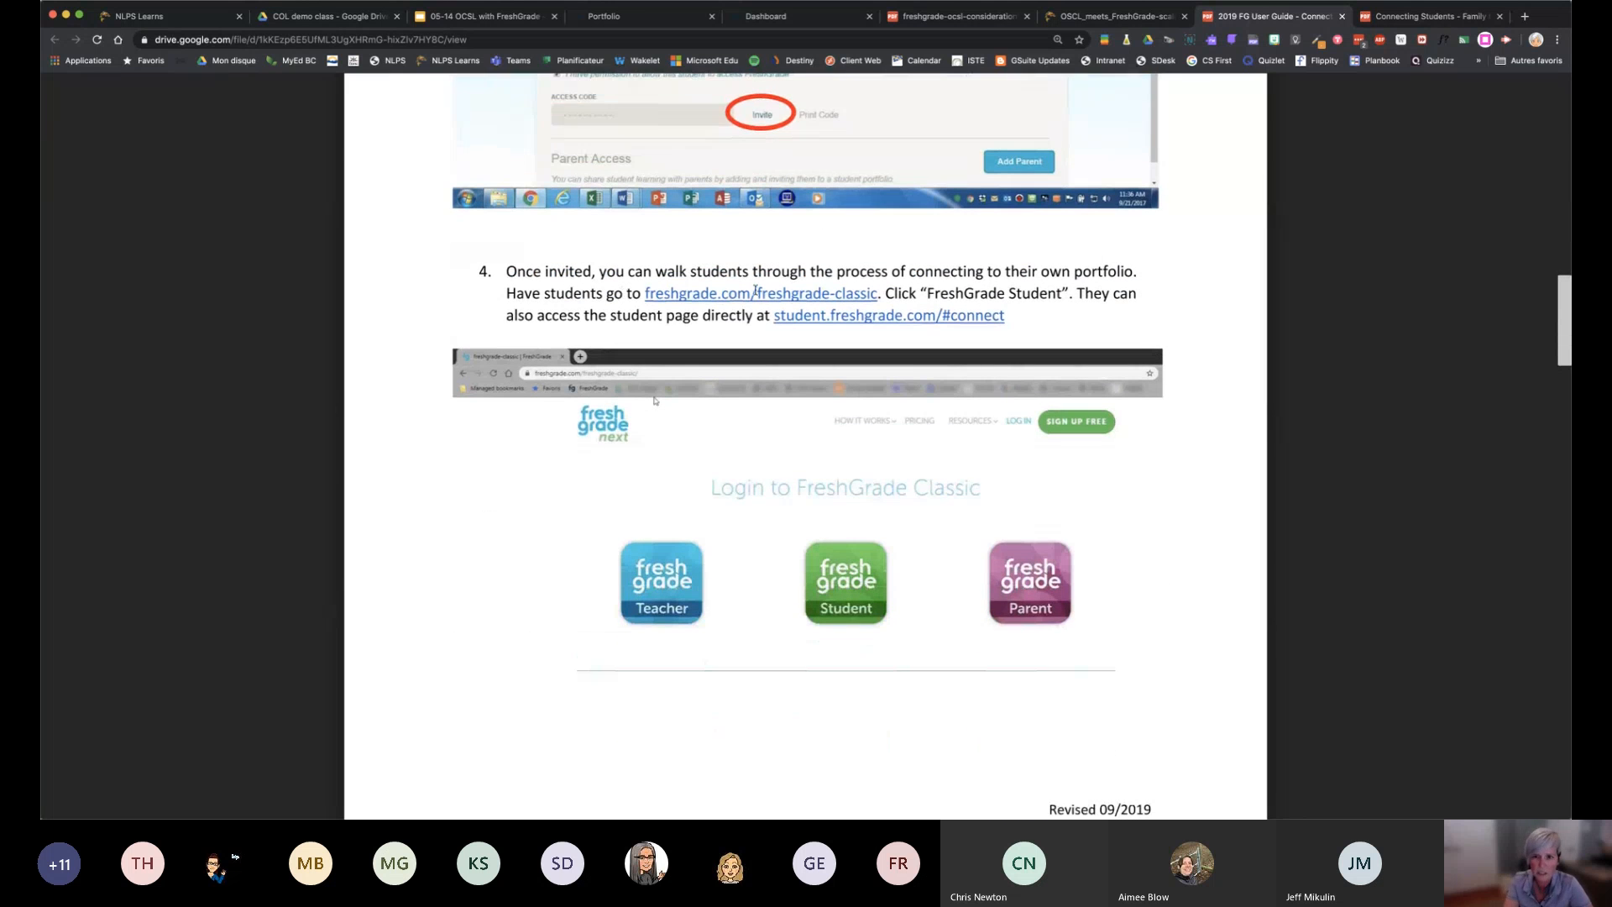
pyautogui.scroll(-2, 824, 510)
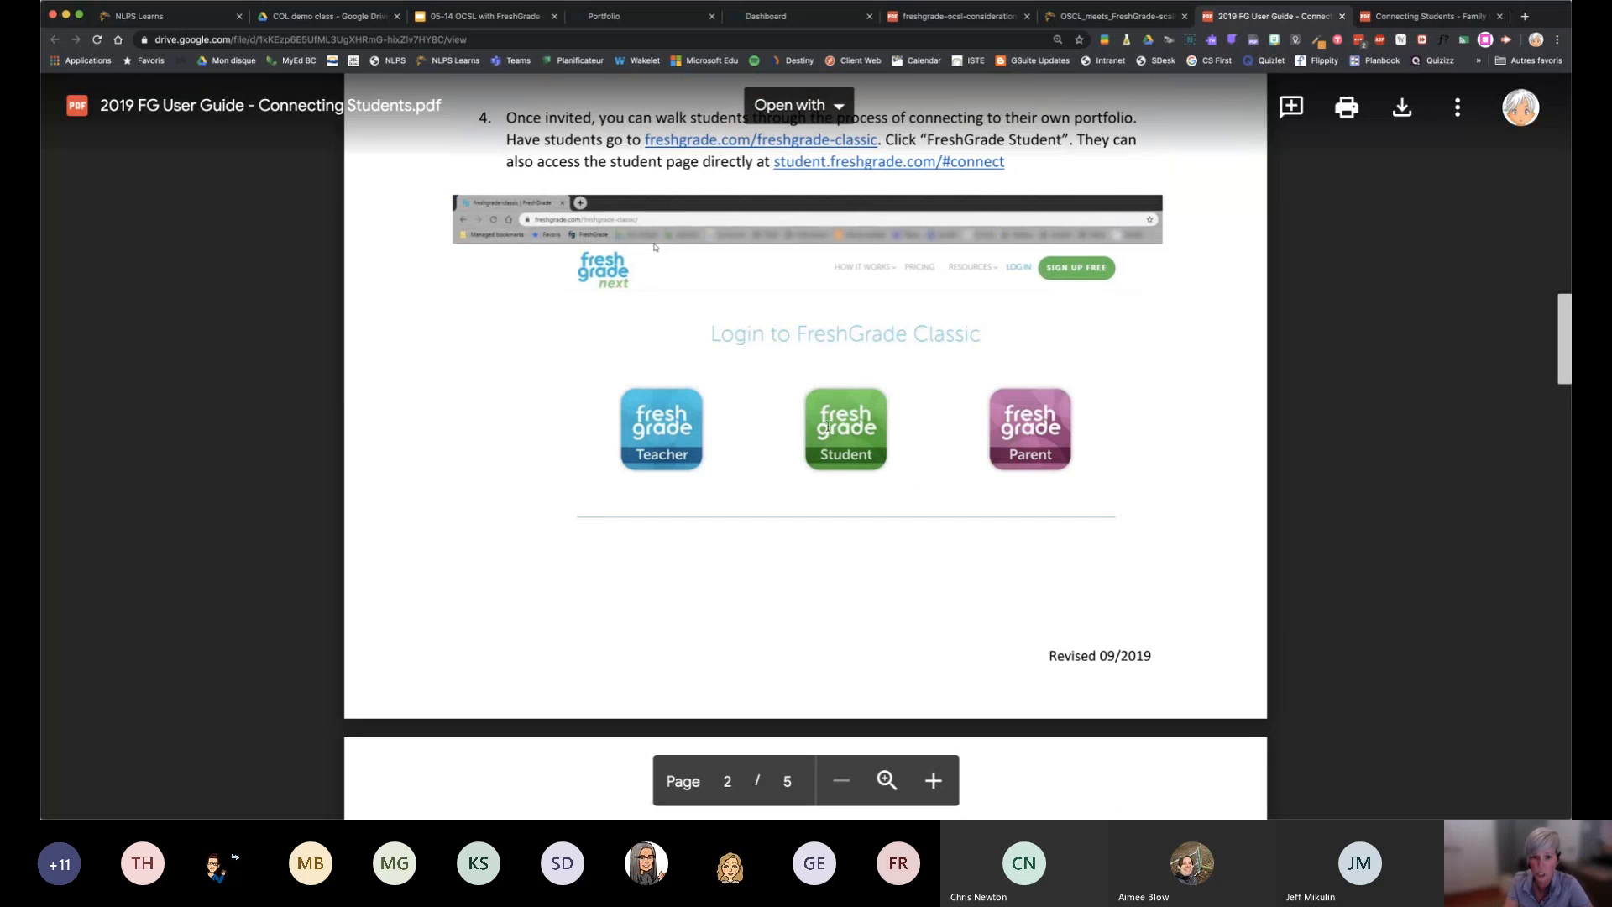
# Read guide steps 5 to 9 on signing students in through the district account, including the district name and username format
pyautogui.scroll(-9, 827, 426)
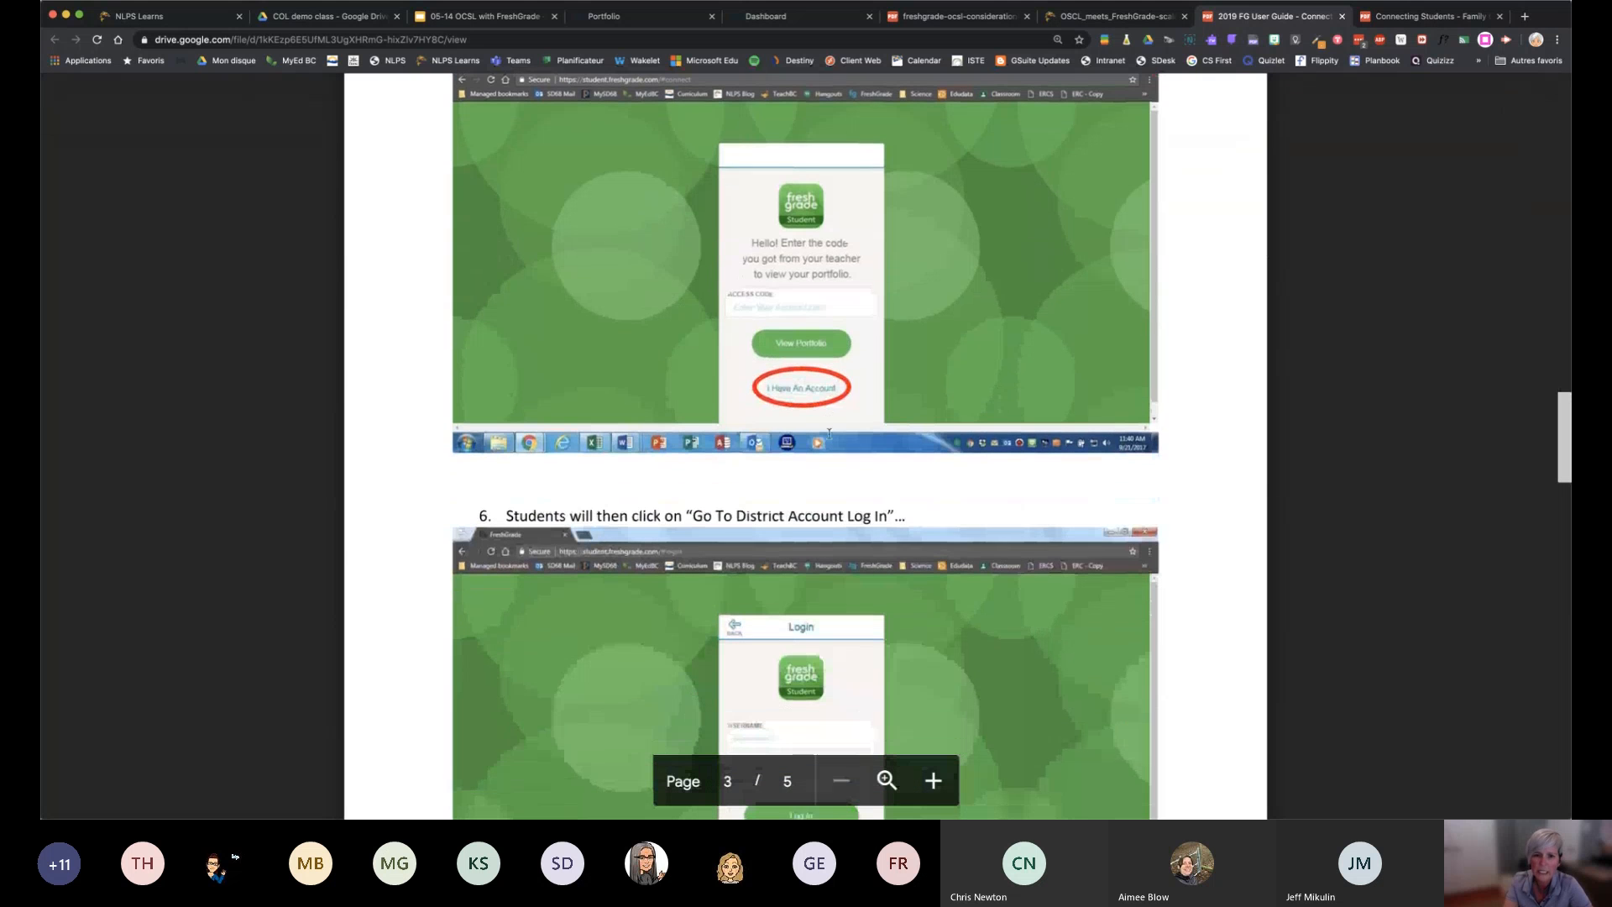
pyautogui.scroll(1, 828, 434)
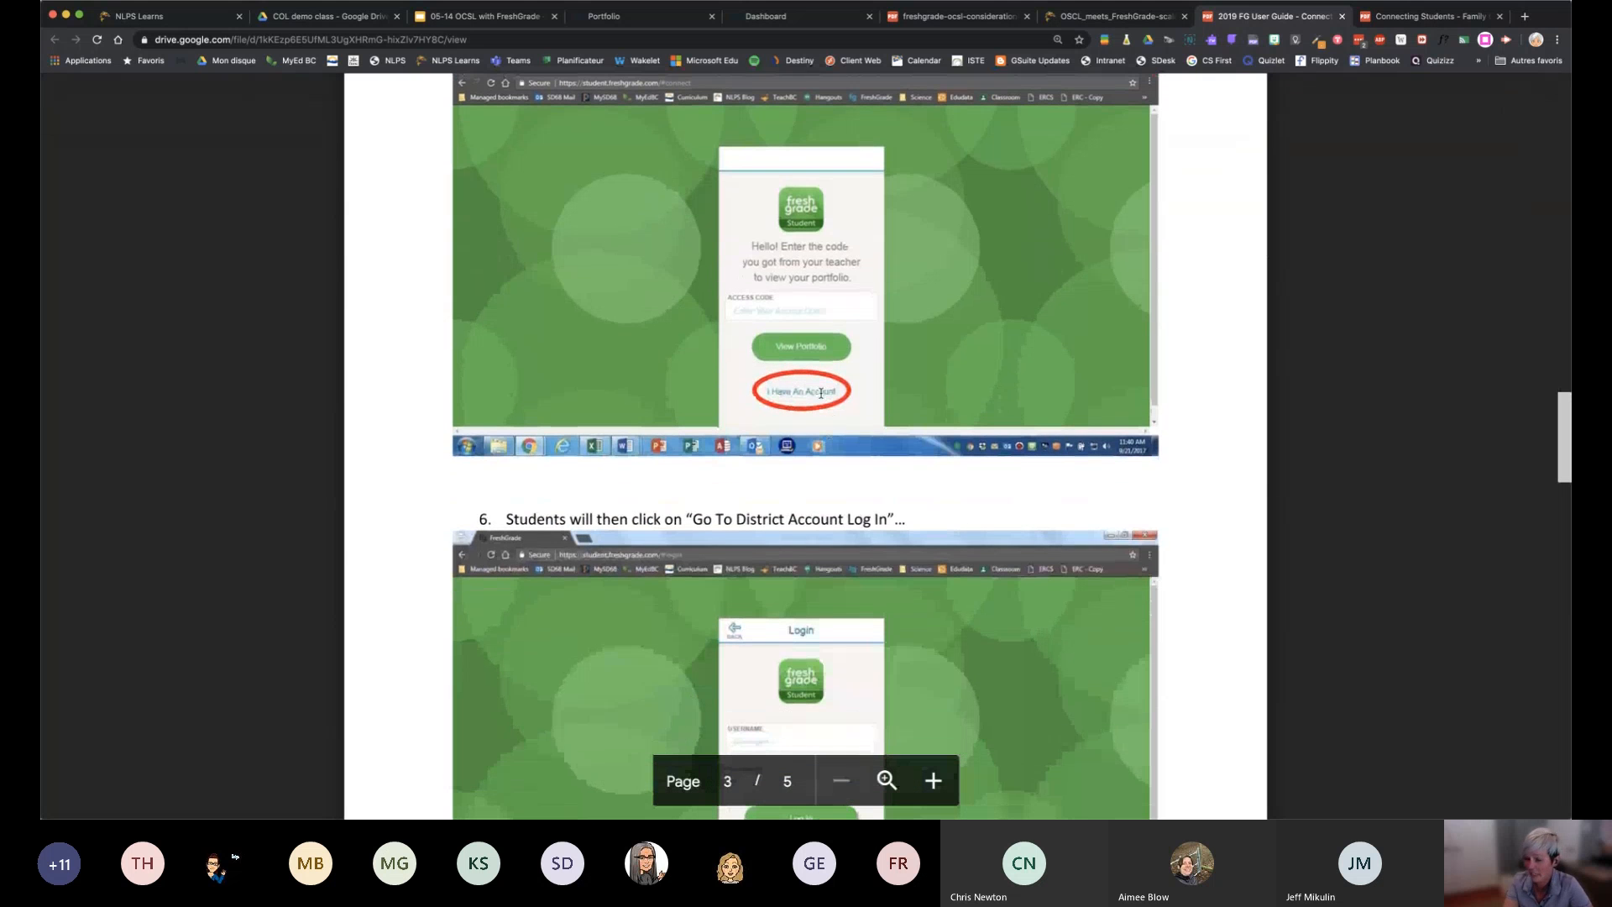
pyautogui.scroll(-3, 821, 392)
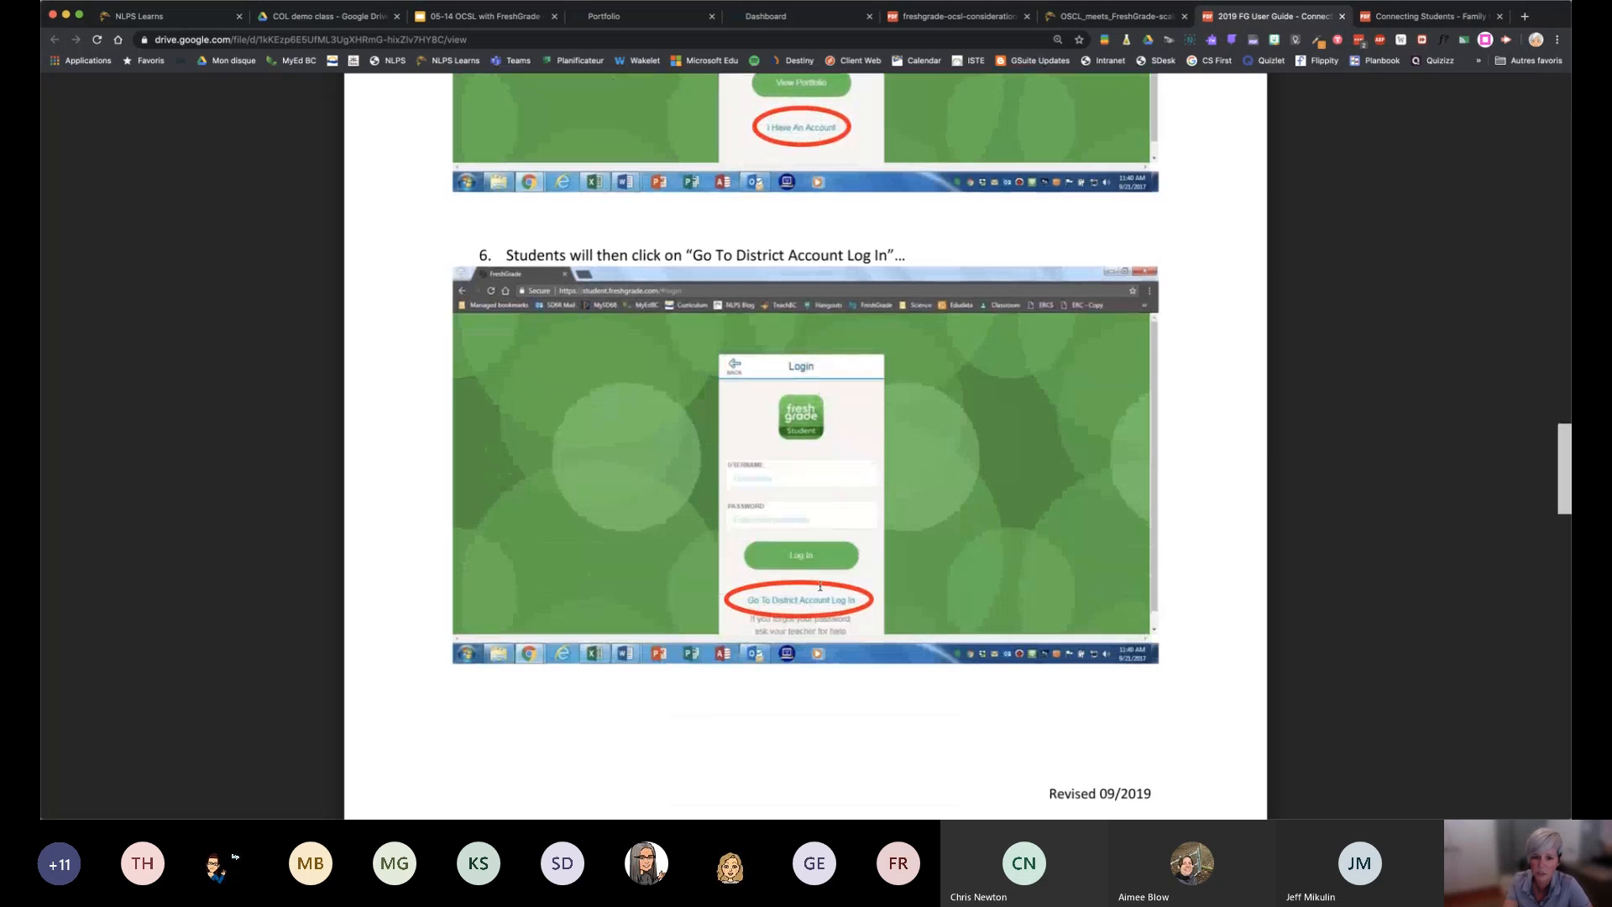
pyautogui.scroll(-8, 854, 593)
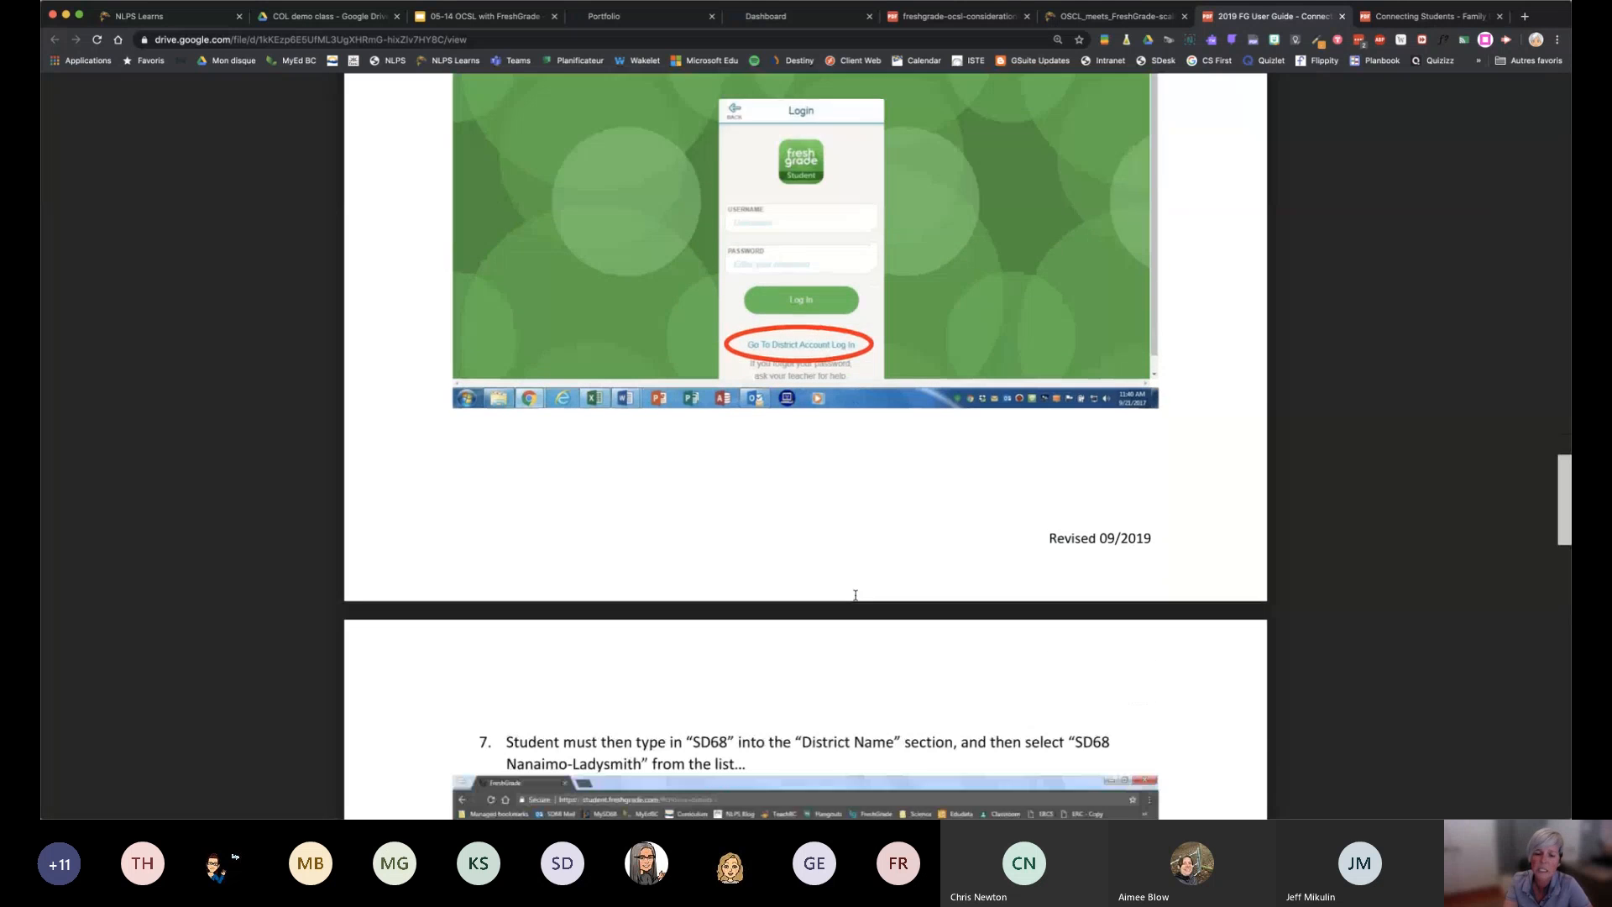
pyautogui.scroll(-4, 855, 594)
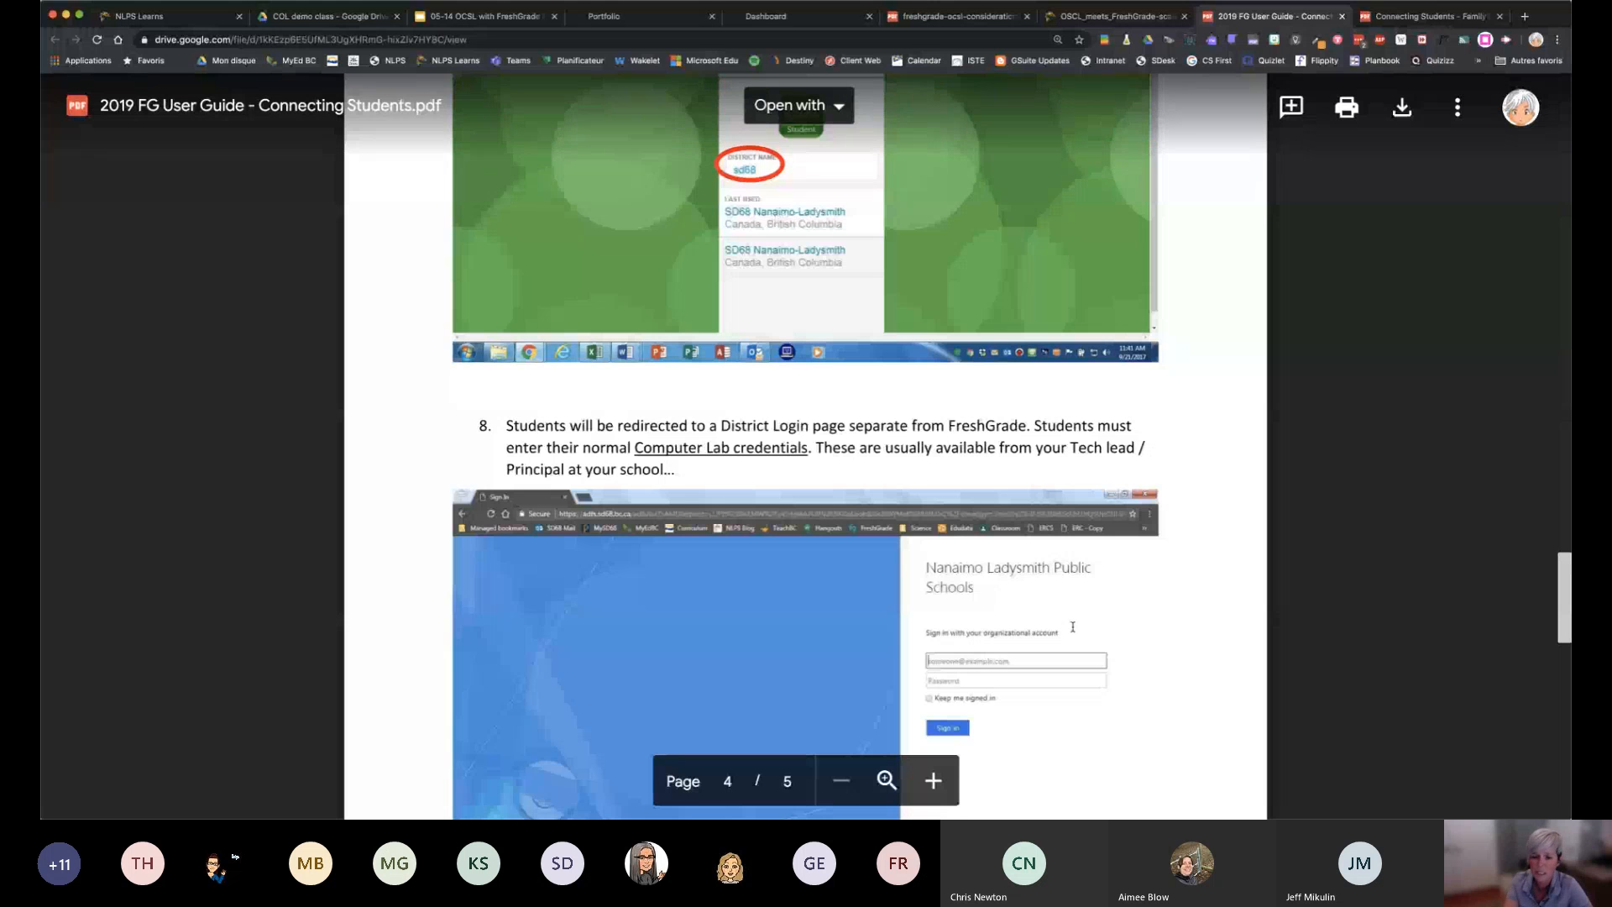
pyautogui.scroll(-3, 1073, 625)
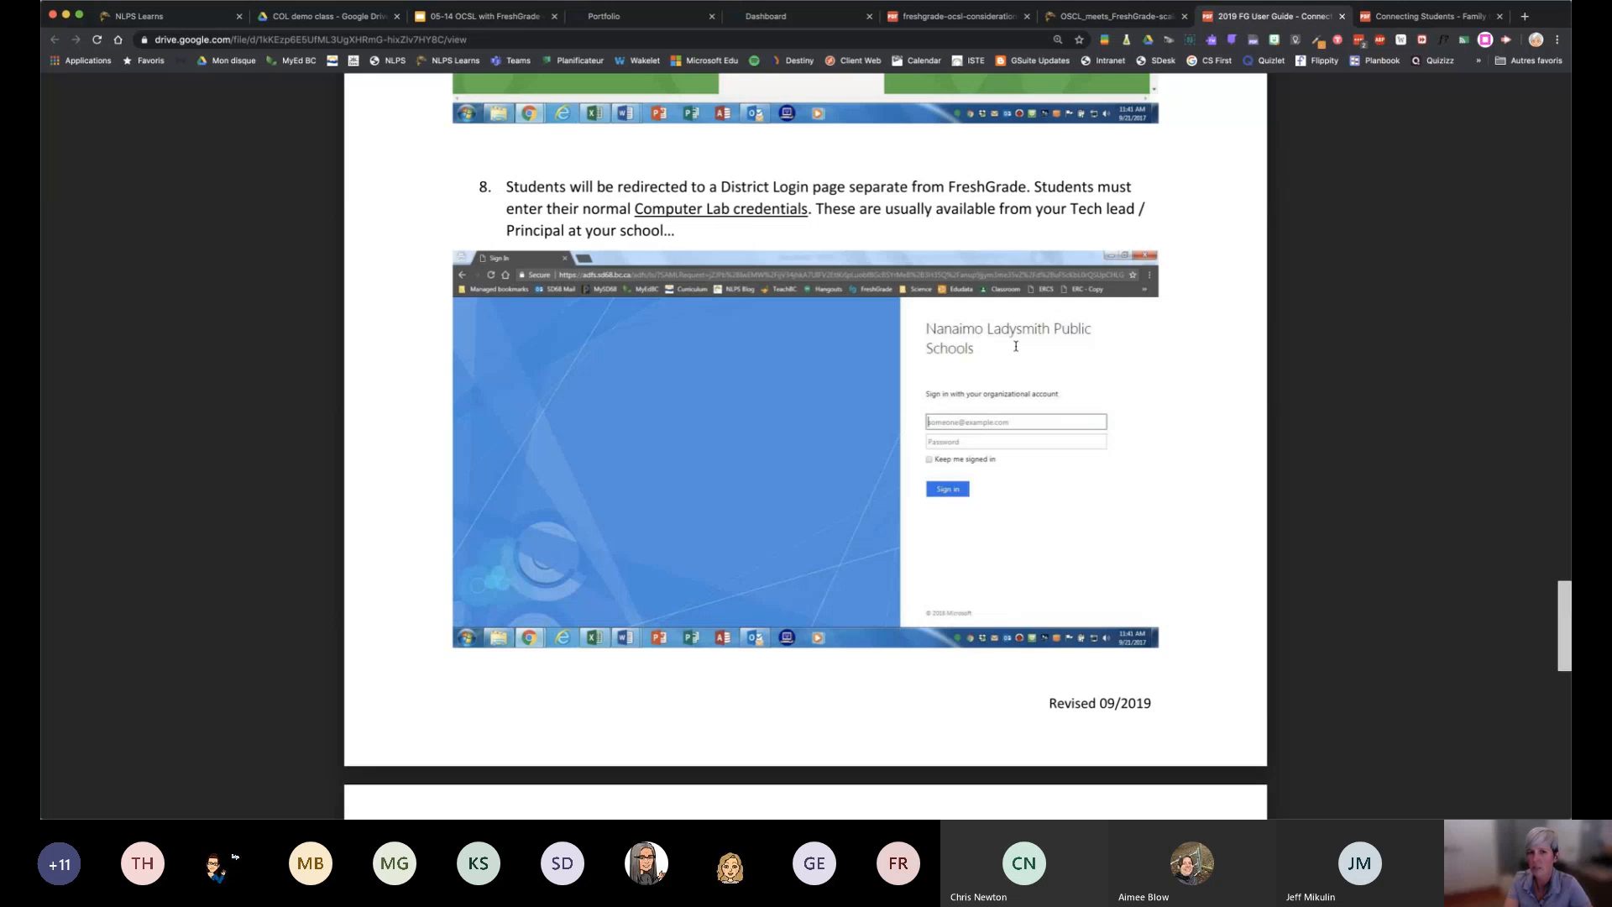
pyautogui.scroll(-1, 1015, 346)
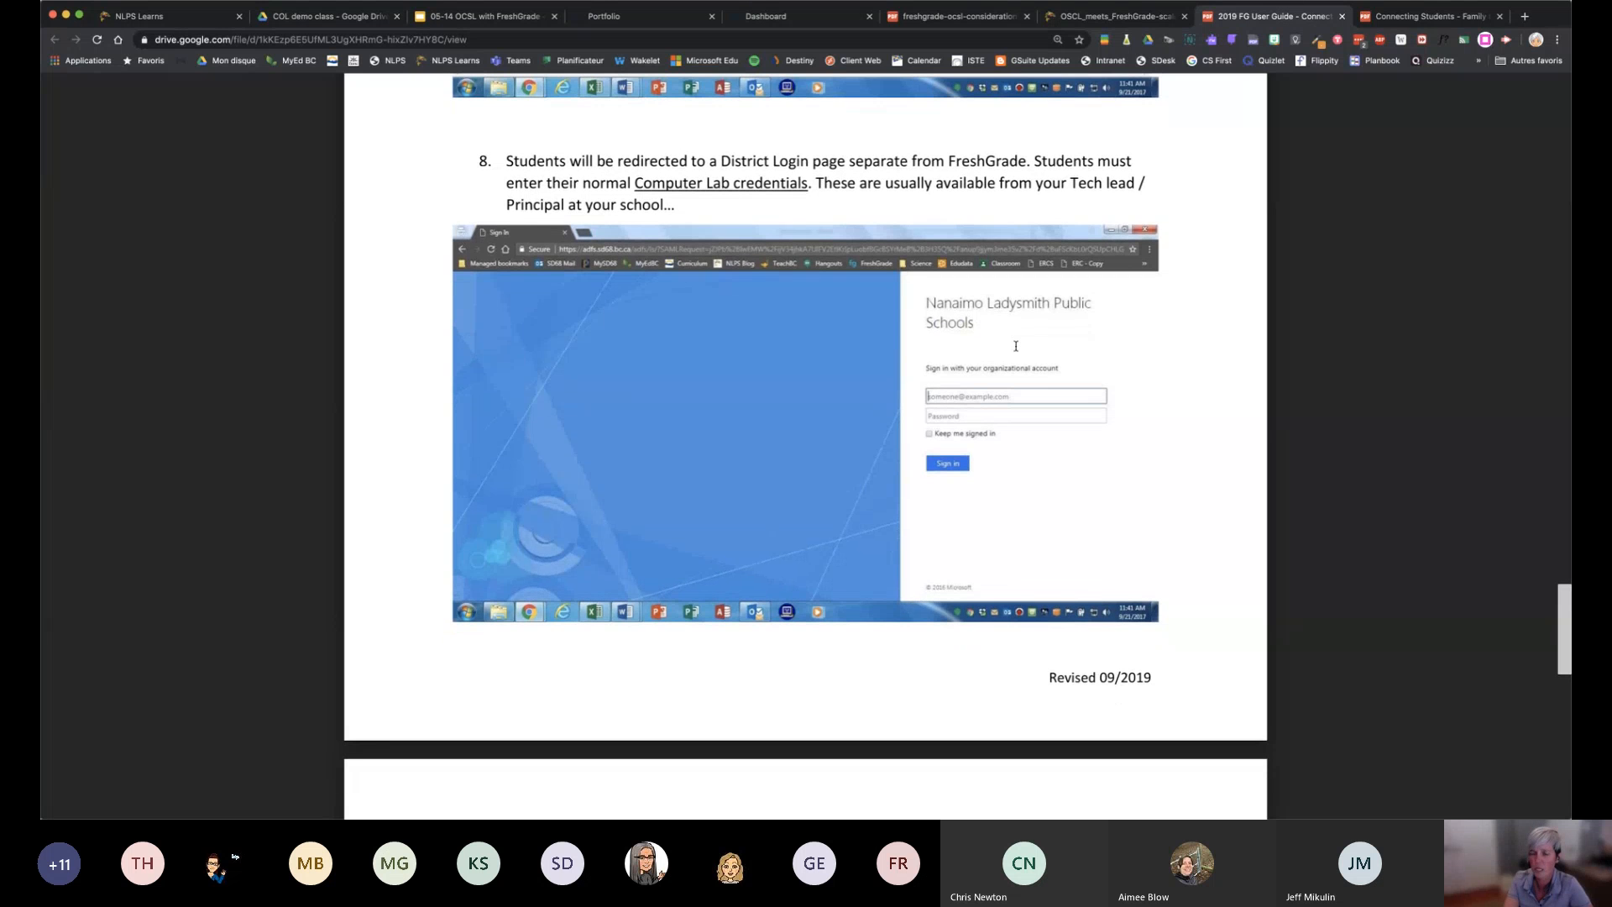
pyautogui.scroll(-10, 1014, 346)
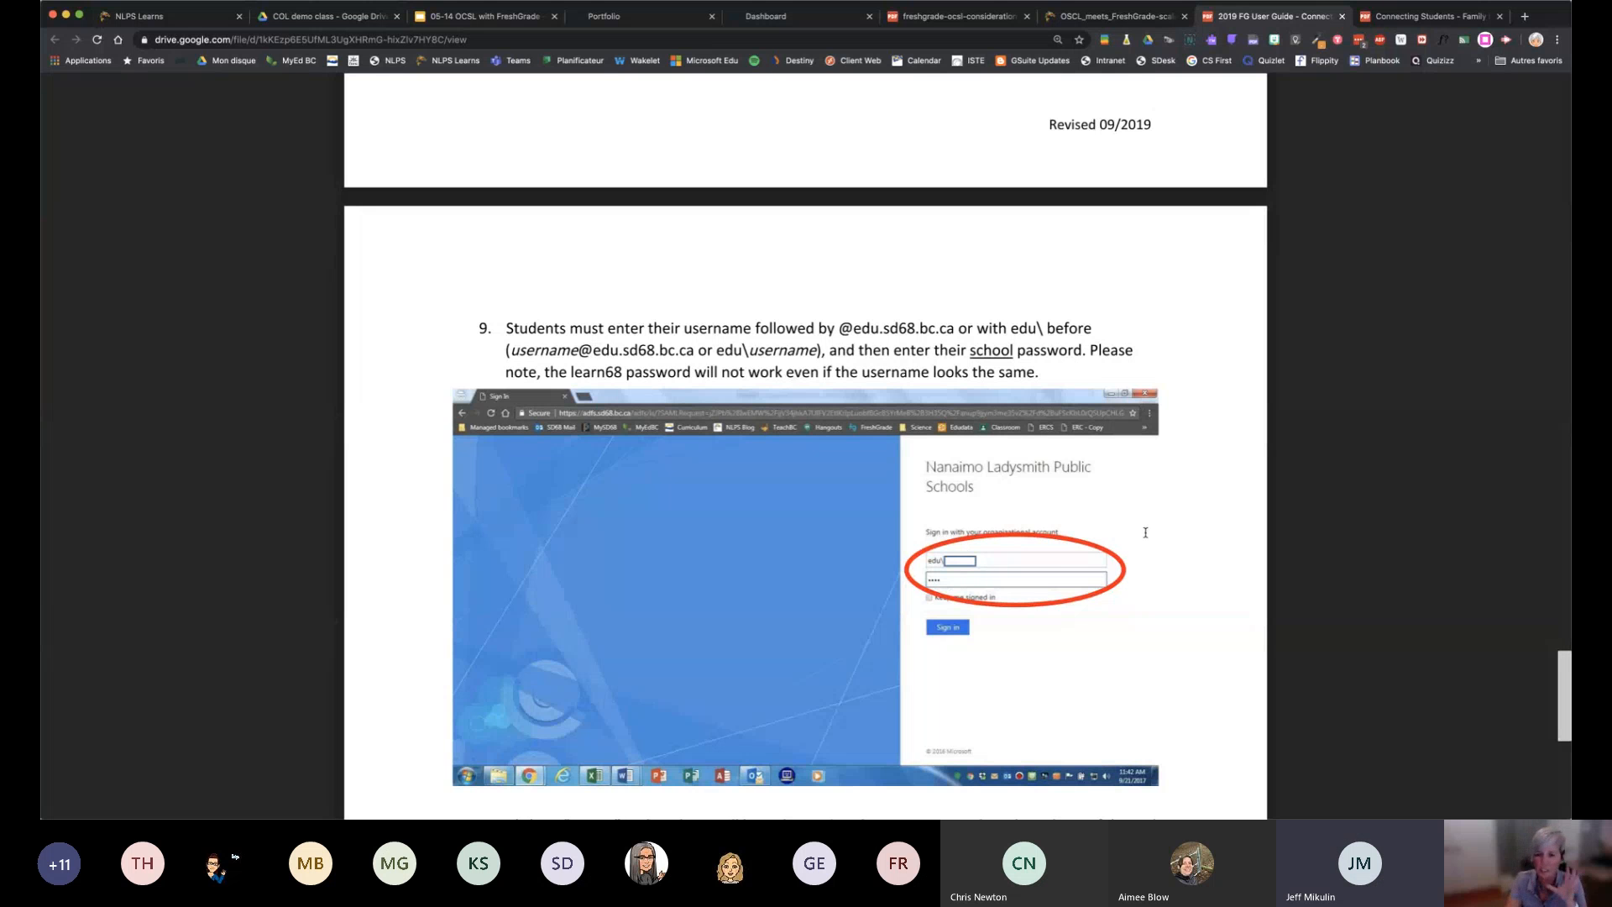
pyautogui.scroll(-1, 1145, 532)
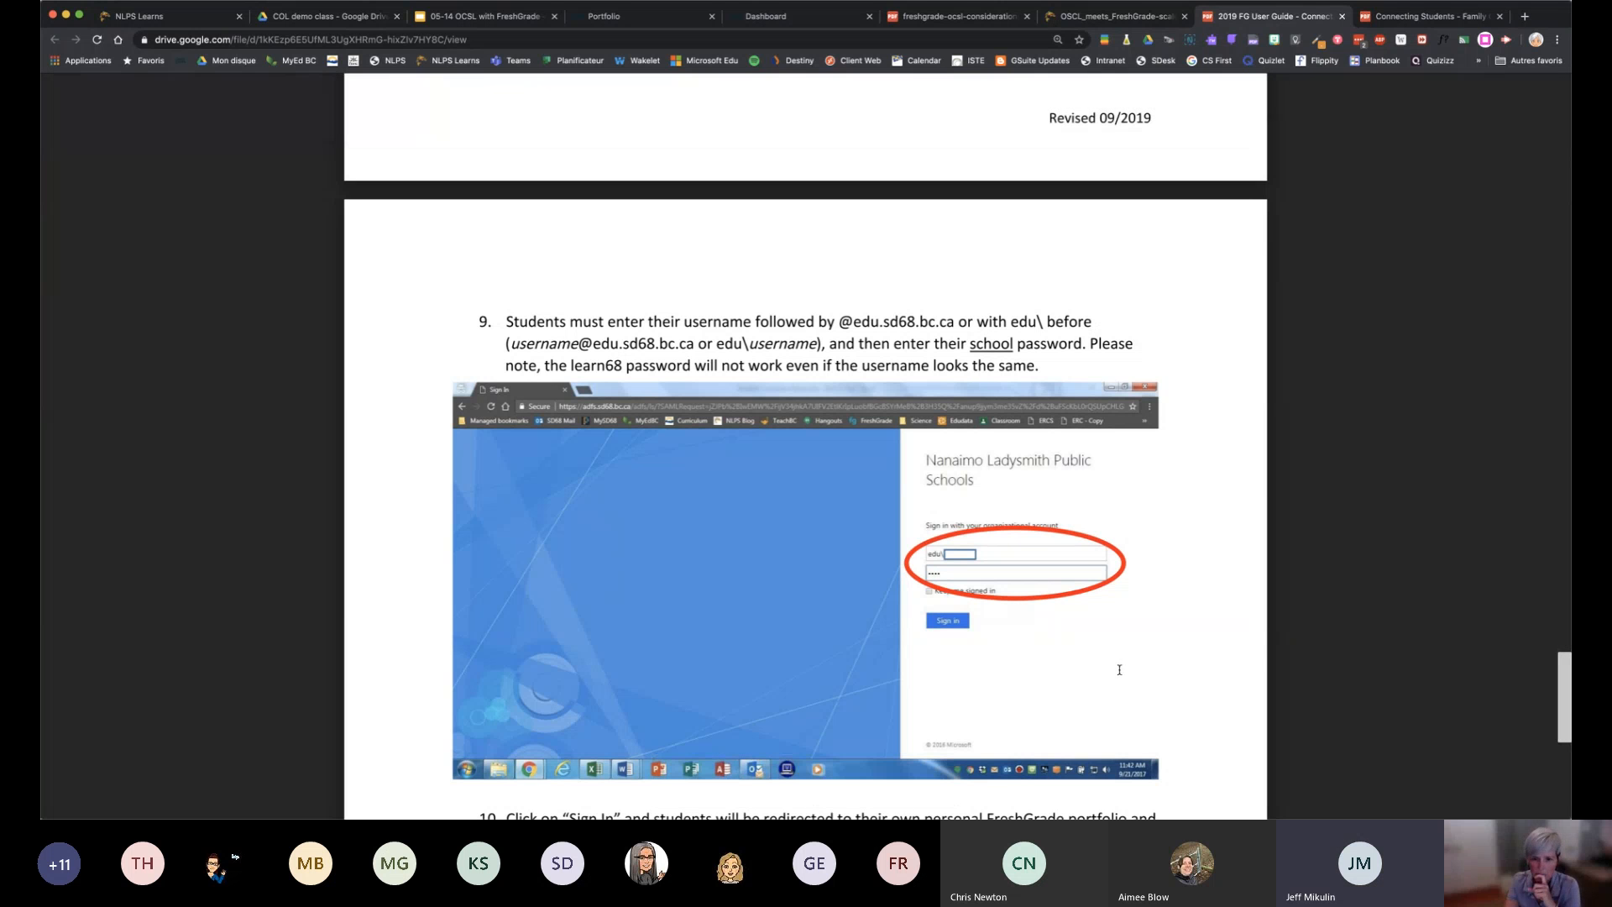
pyautogui.scroll(-1, 1120, 669)
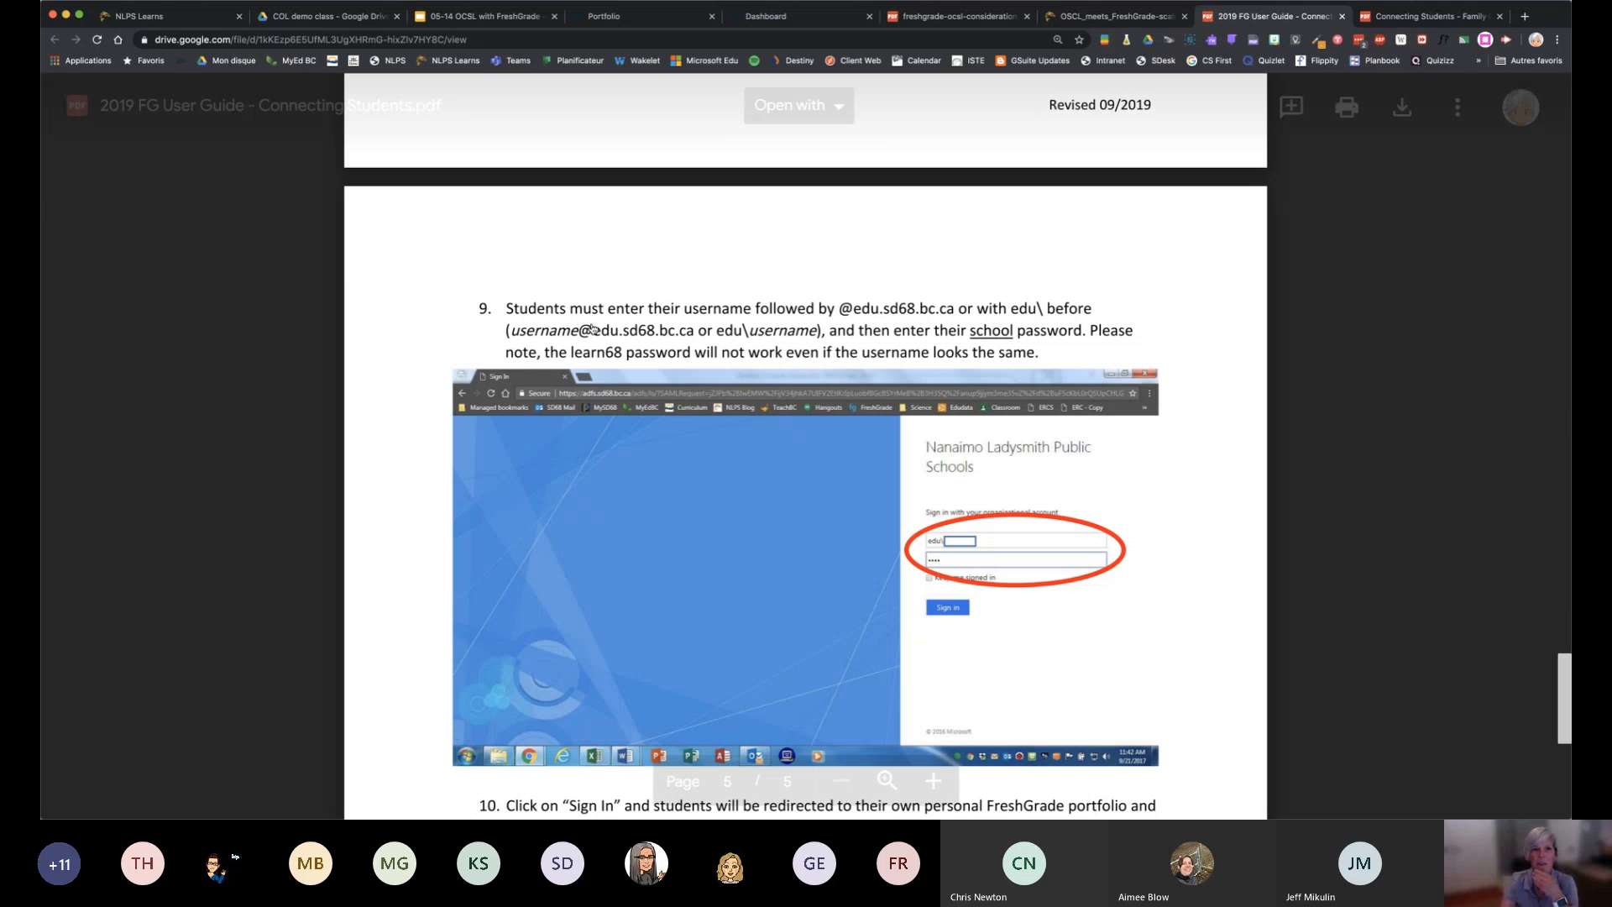
# Switch to the FreshGrade portfolio page and review the student's profile, student and parent access sections, and the teacher's class list
pyautogui.click(613, 18)
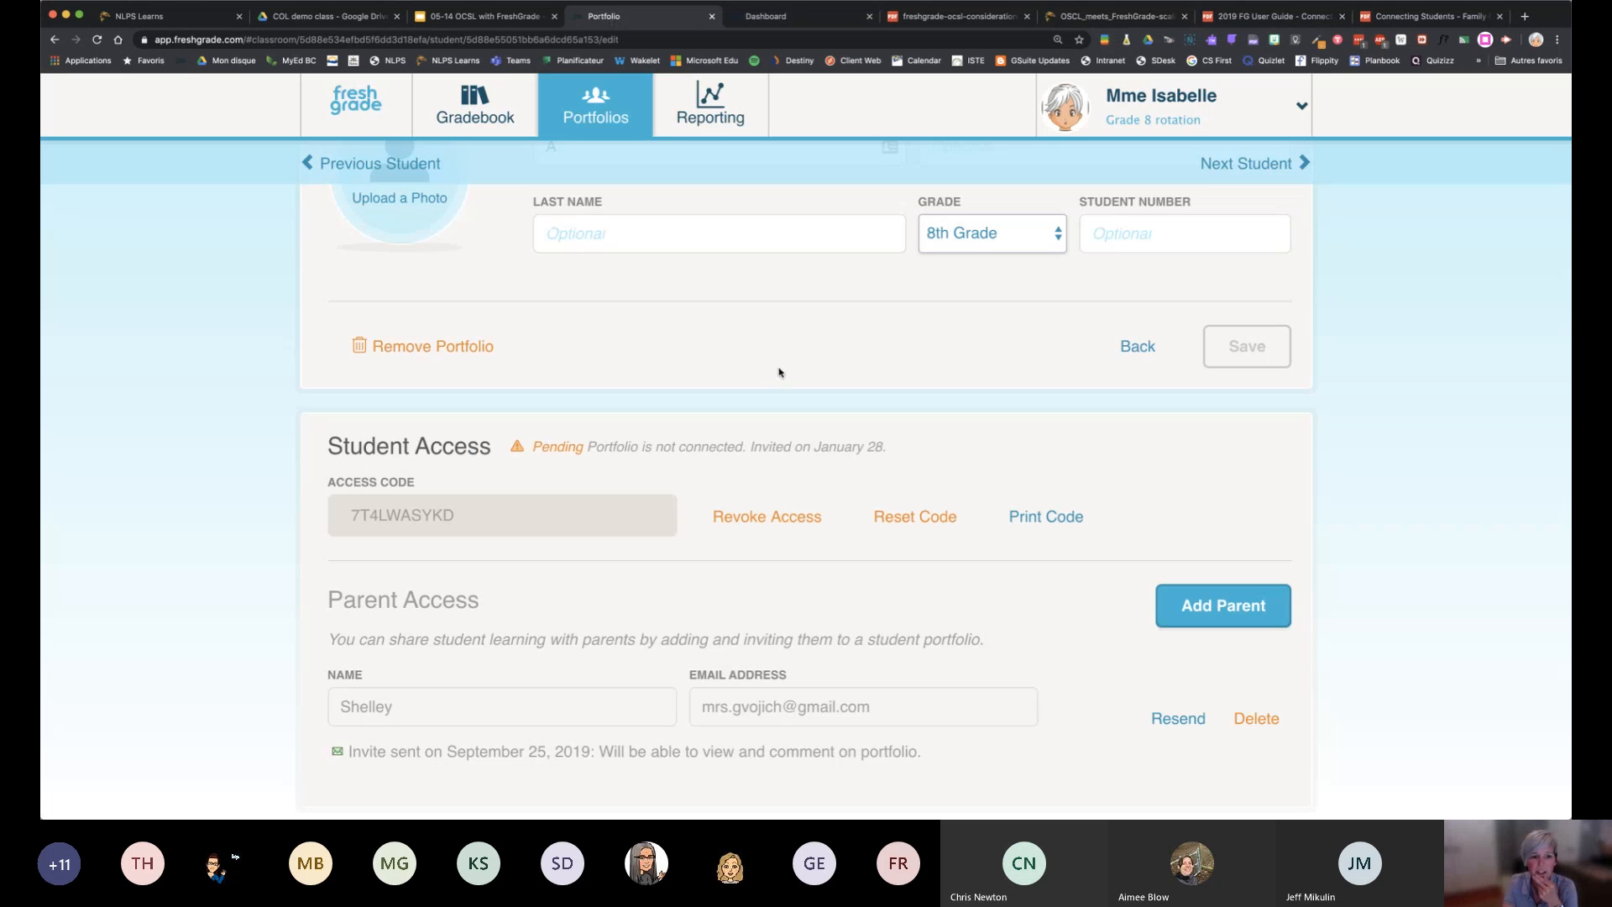
pyautogui.scroll(-1, 777, 370)
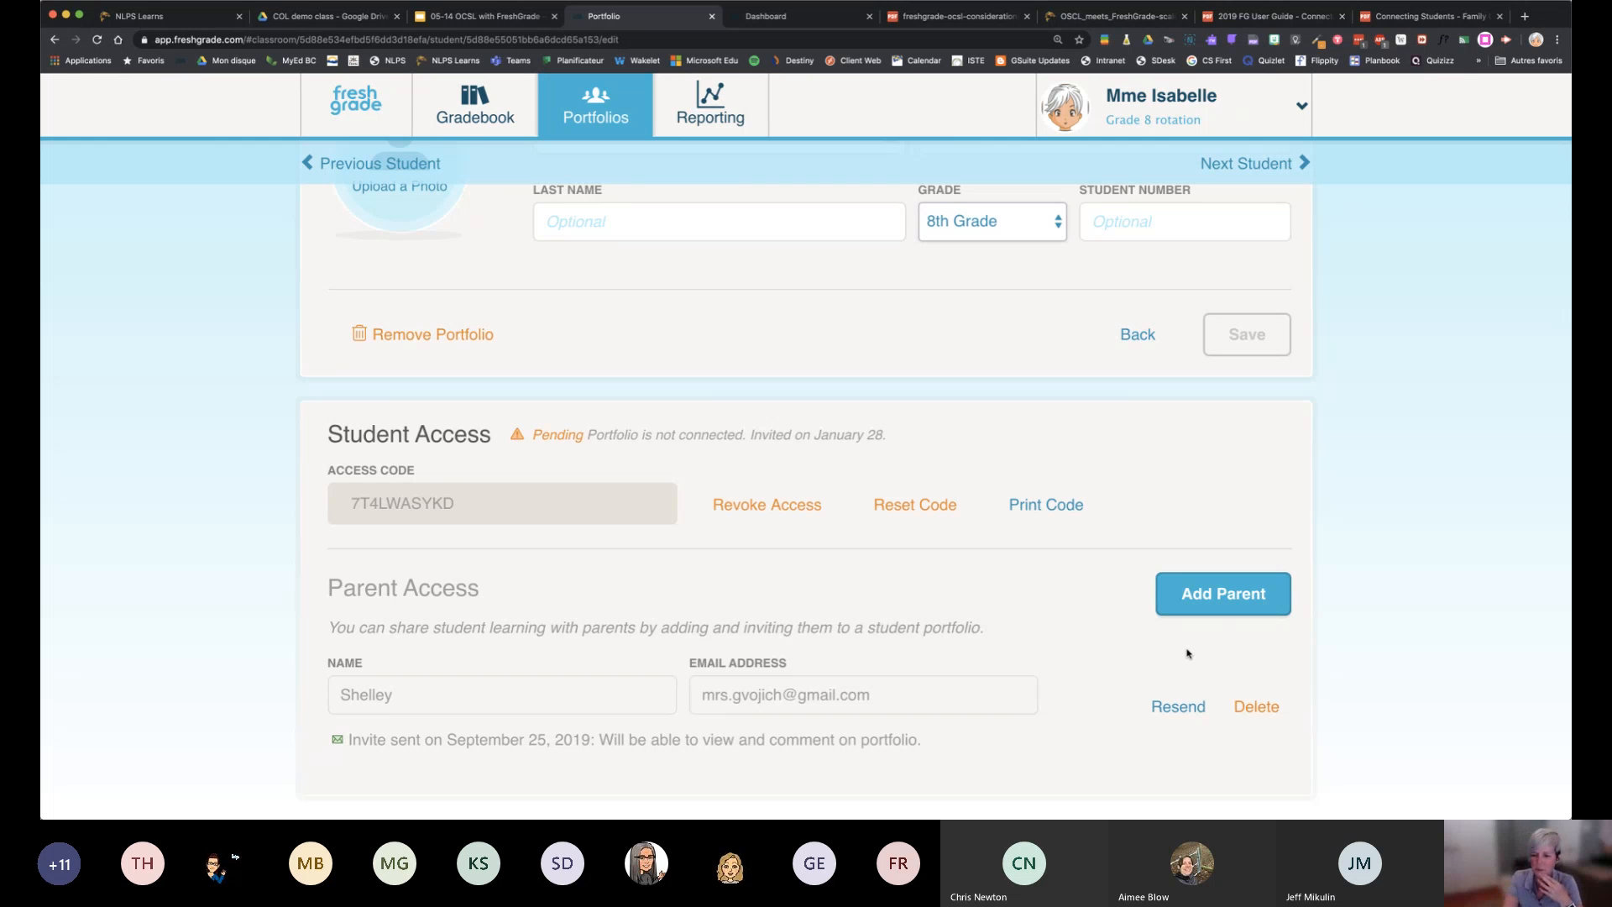
pyautogui.scroll(3, 1188, 653)
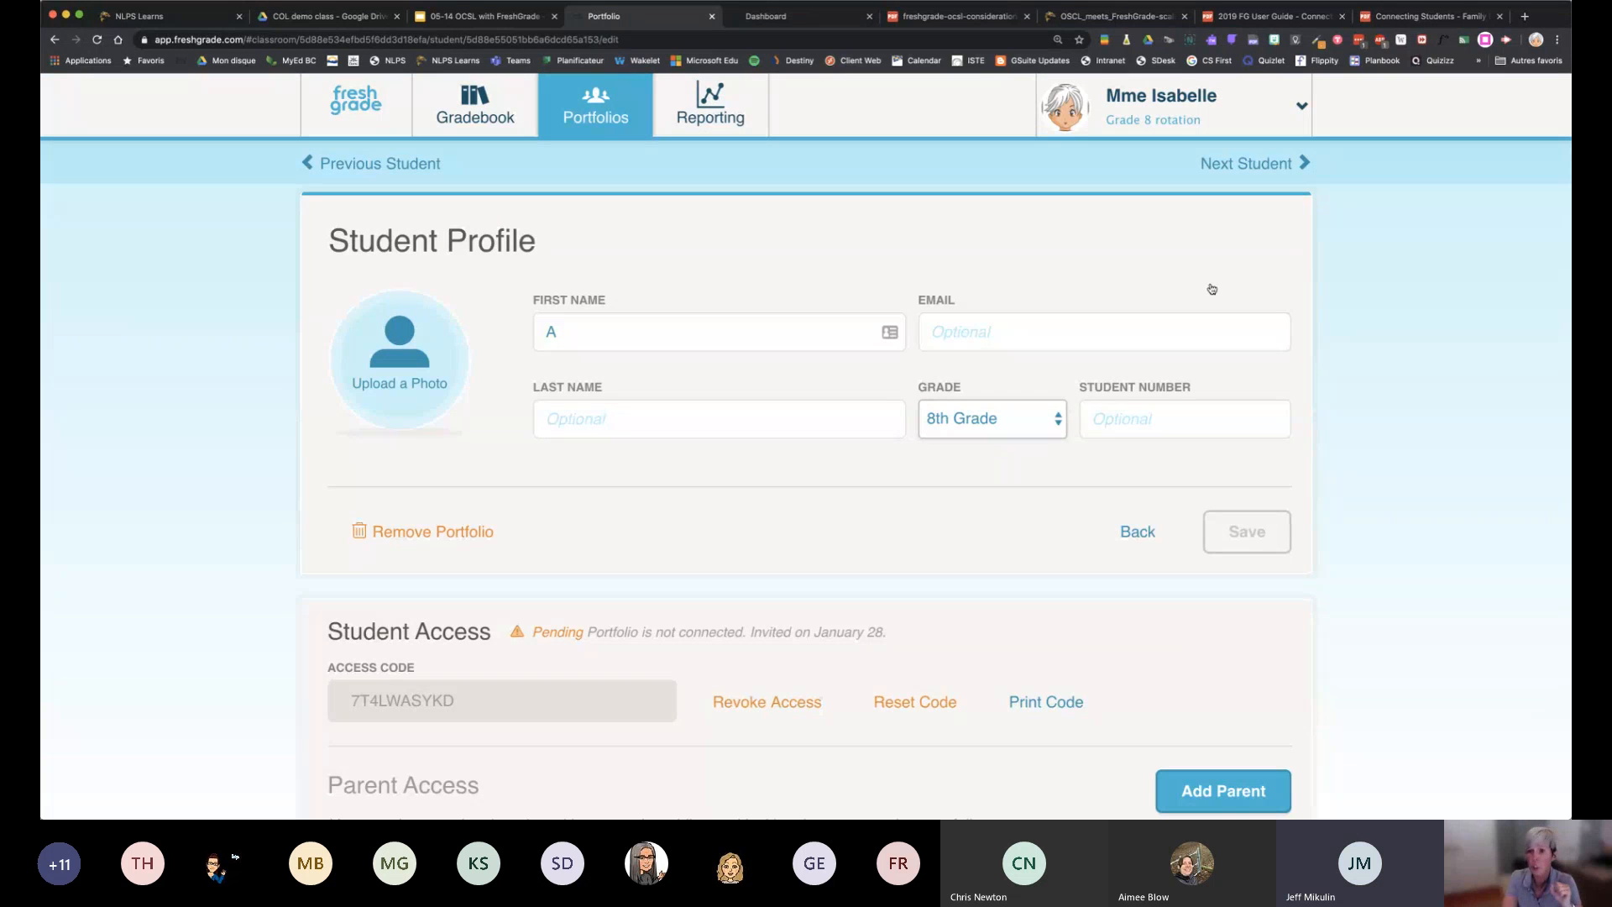
pyautogui.click(1167, 116)
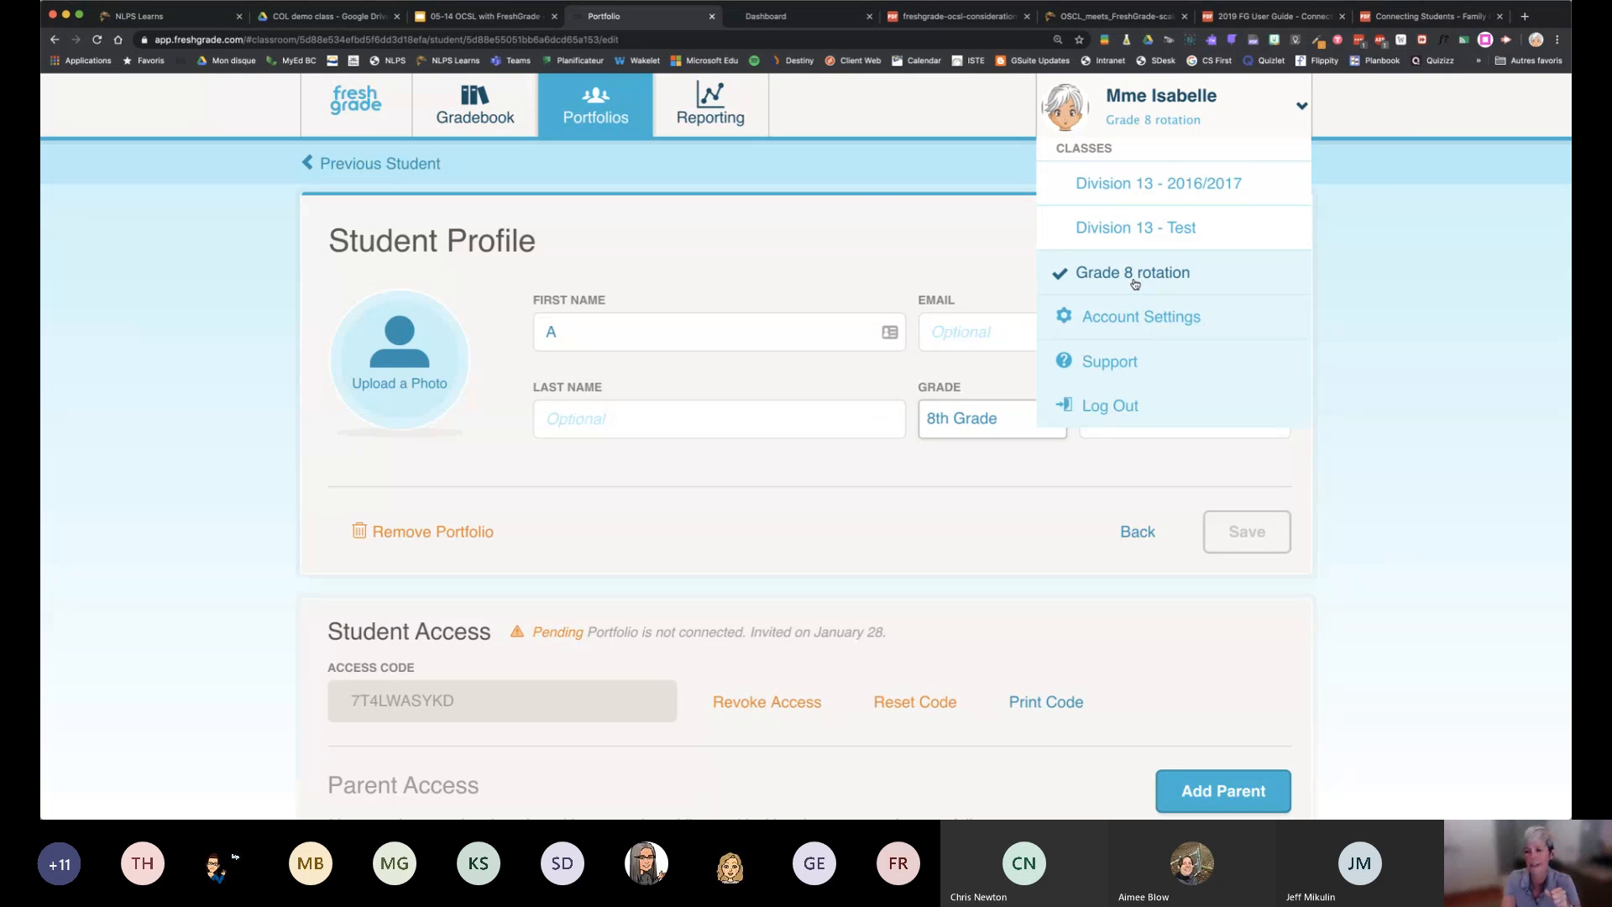
pyautogui.click(1336, 284)
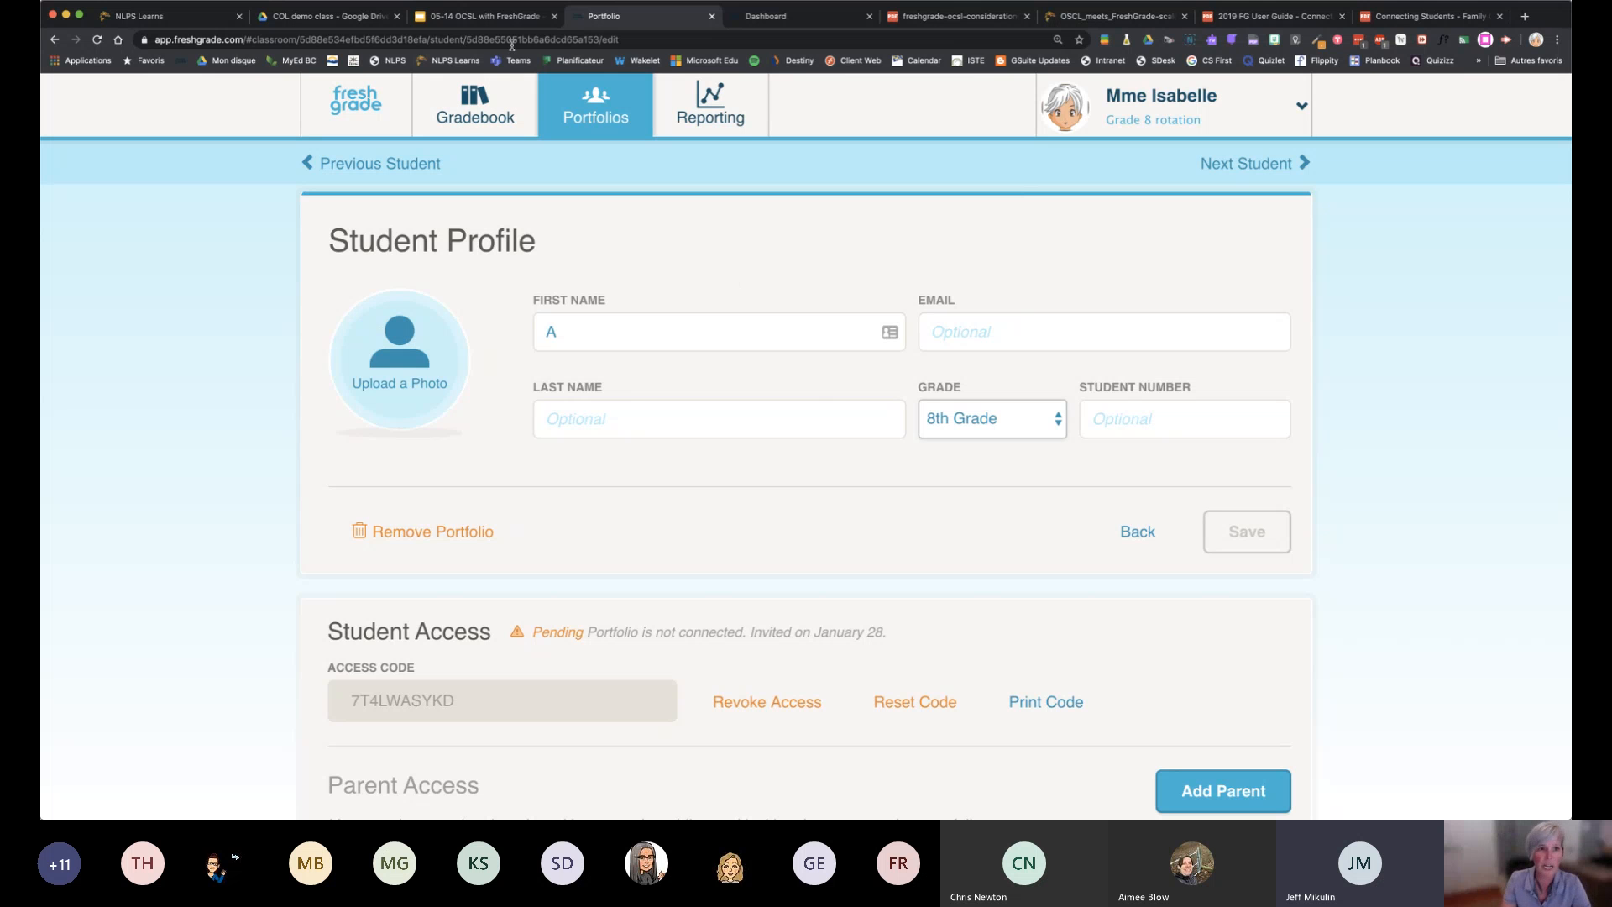
# Switch to the 05-14 OCSL with FreshGrade presentation in Google Slides and show the Inviting Parents slide
pyautogui.click(528, 21)
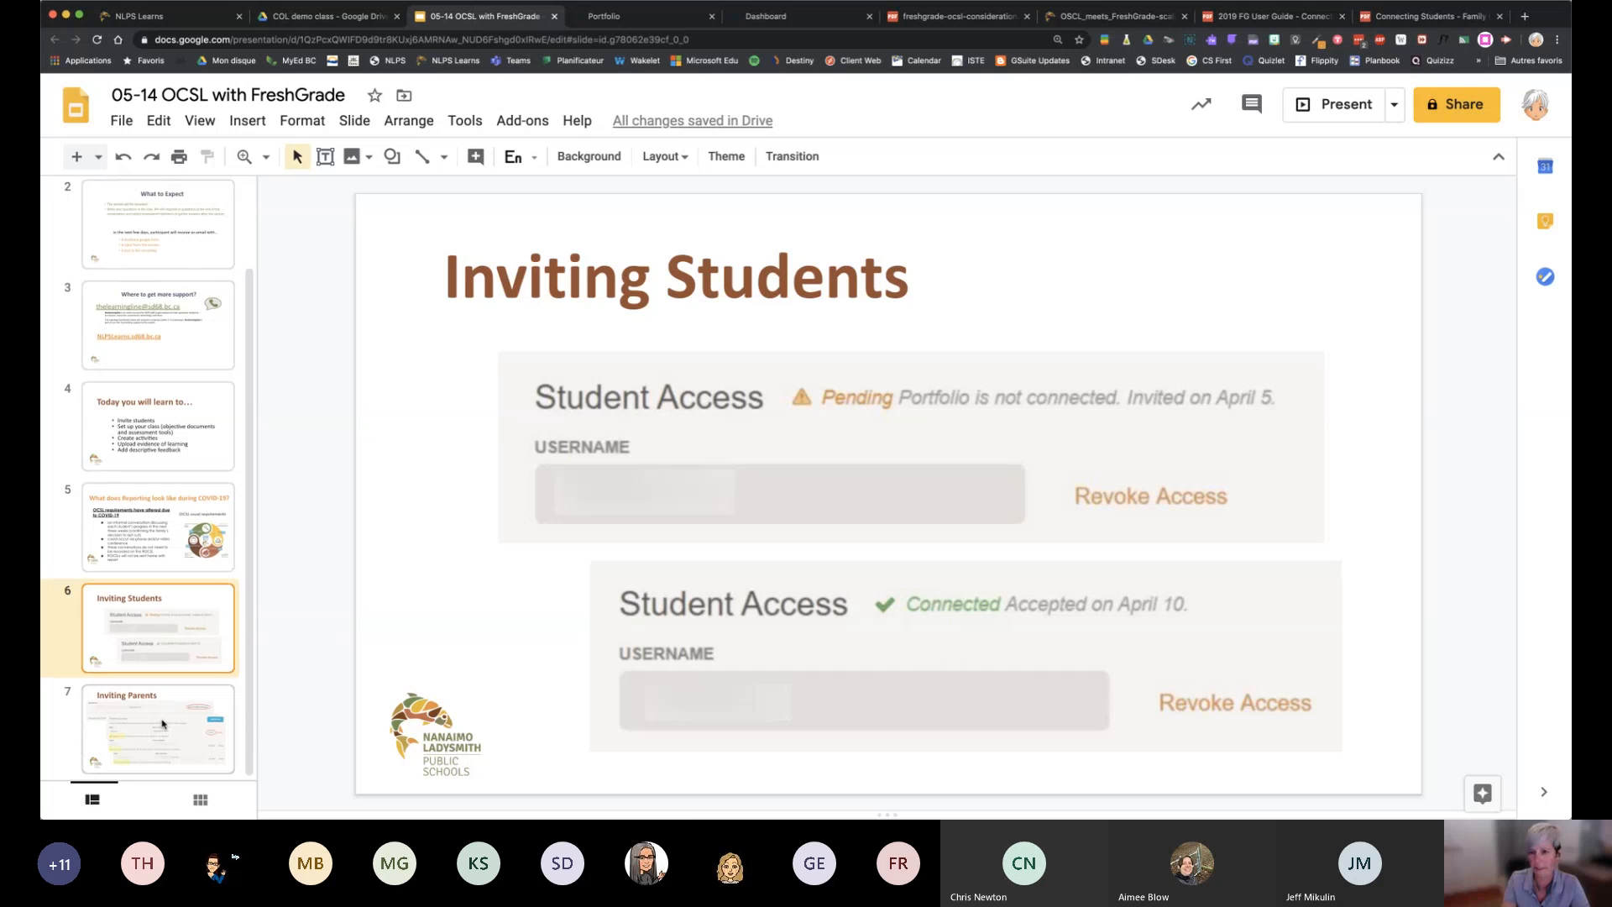
pyautogui.click(163, 724)
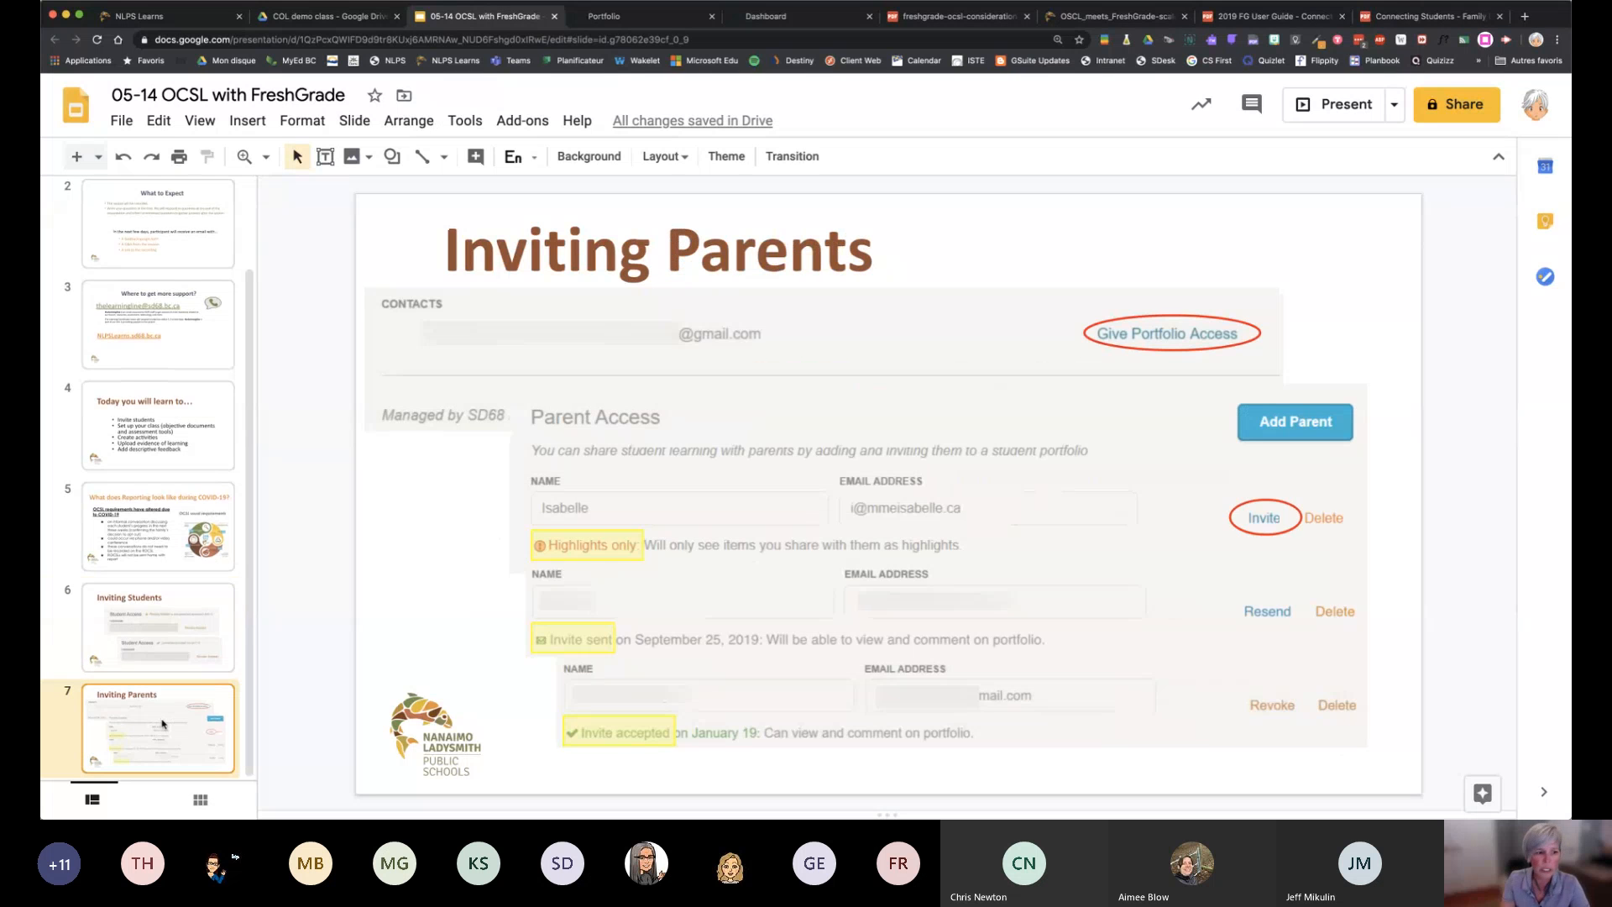
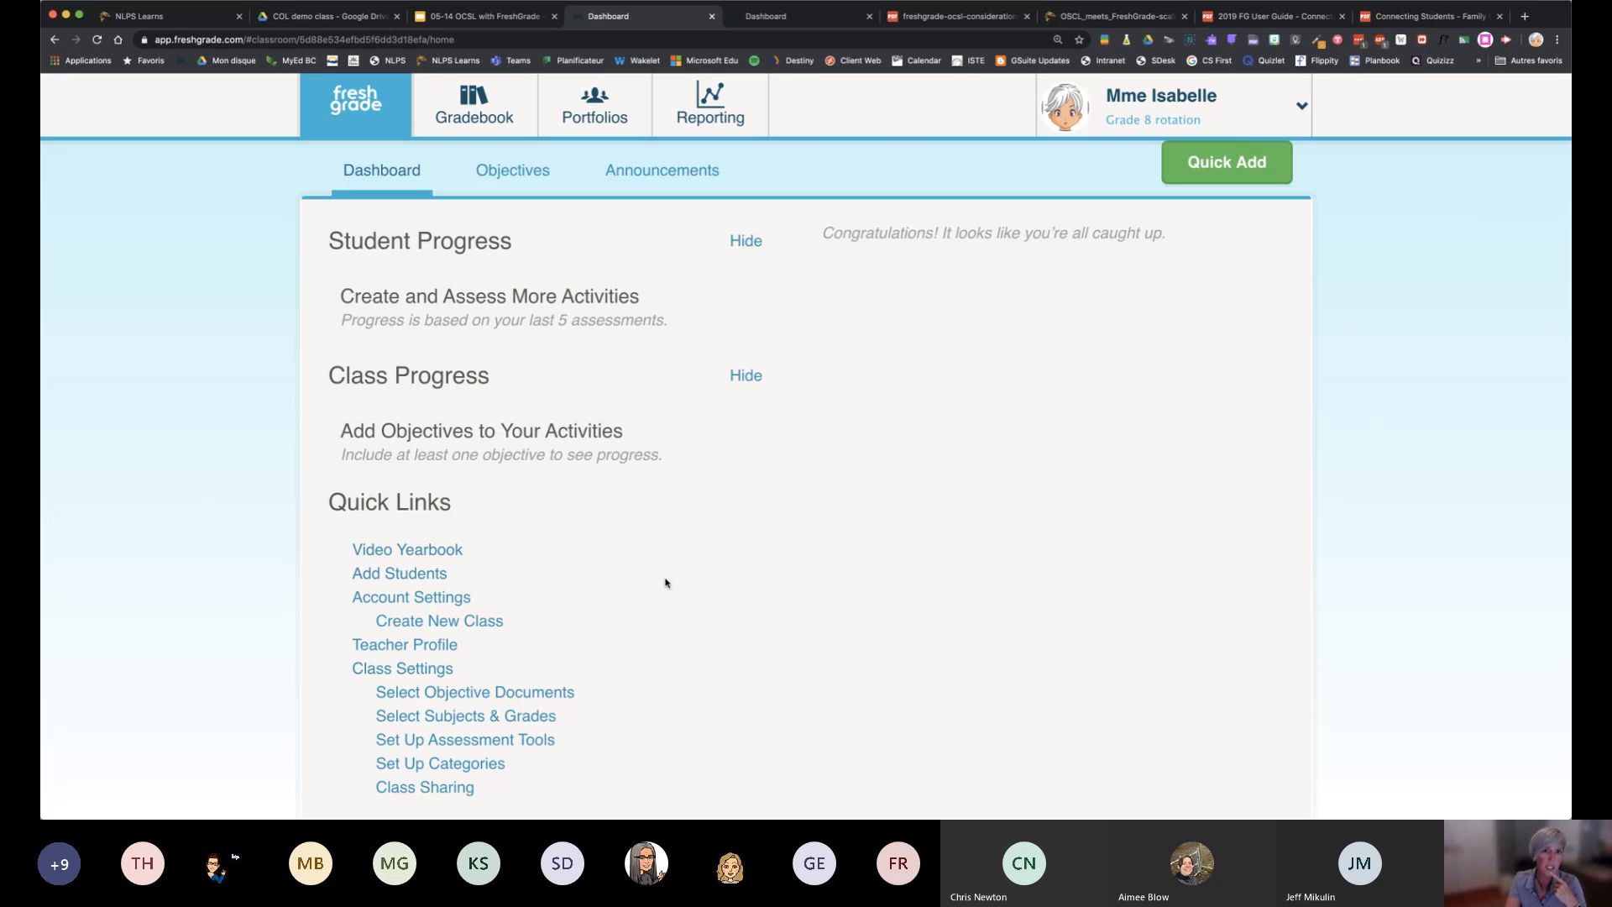
# Open the Grade 8 rotation class settings from the dashboard's quick links
pyautogui.scroll(1, 666, 582)
pyautogui.scroll(-1, 665, 582)
pyautogui.scroll(-1, 605, 583)
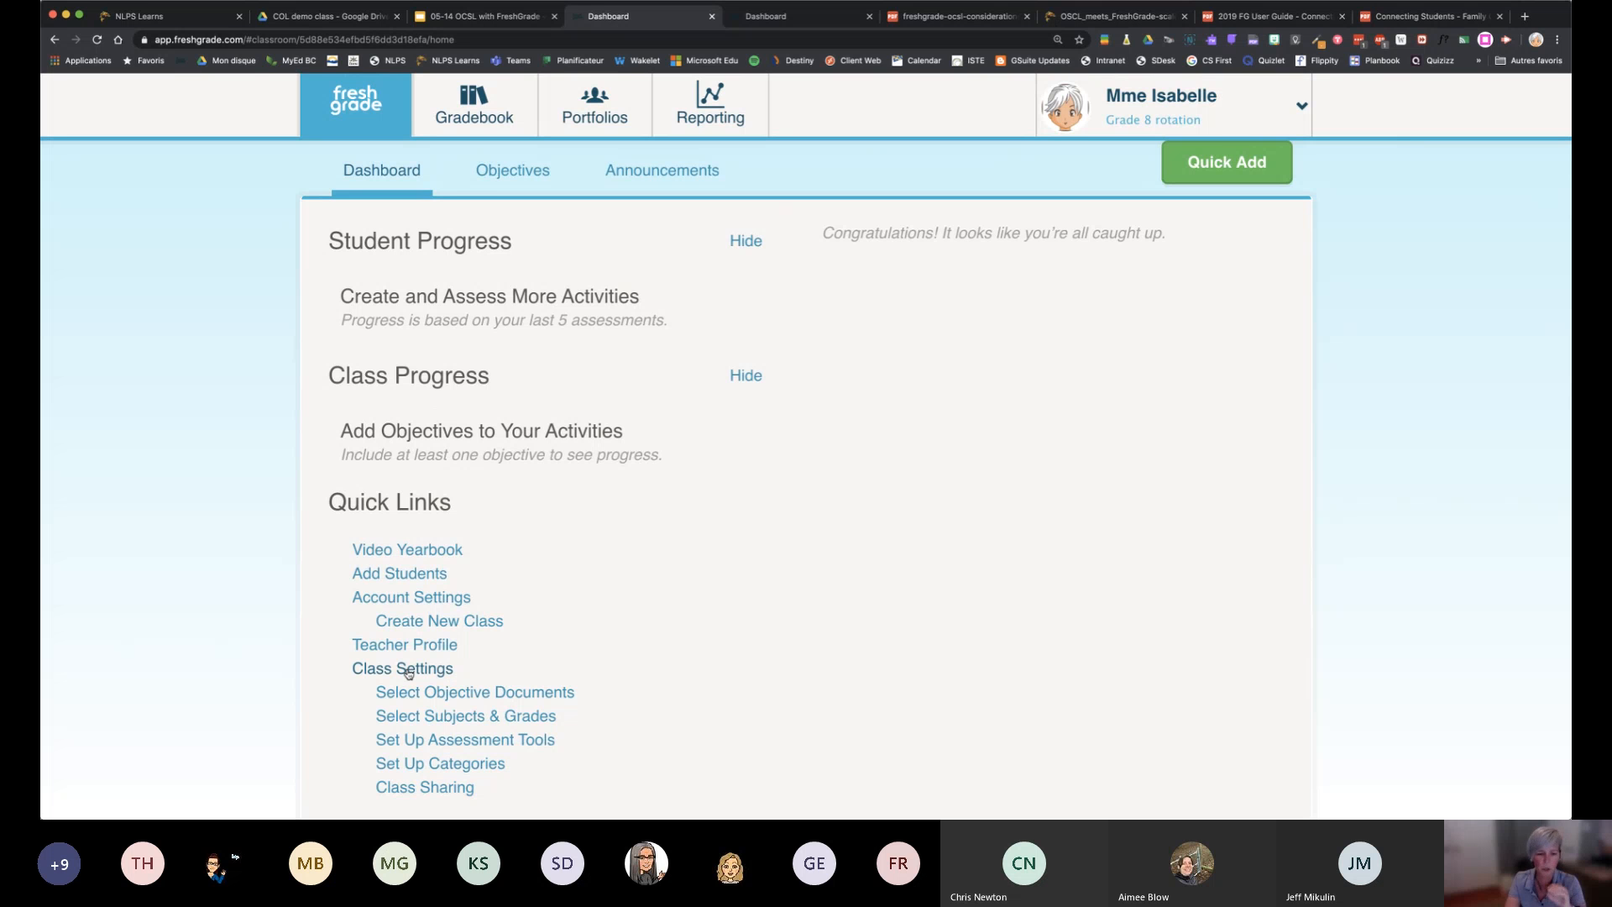
pyautogui.click(404, 670)
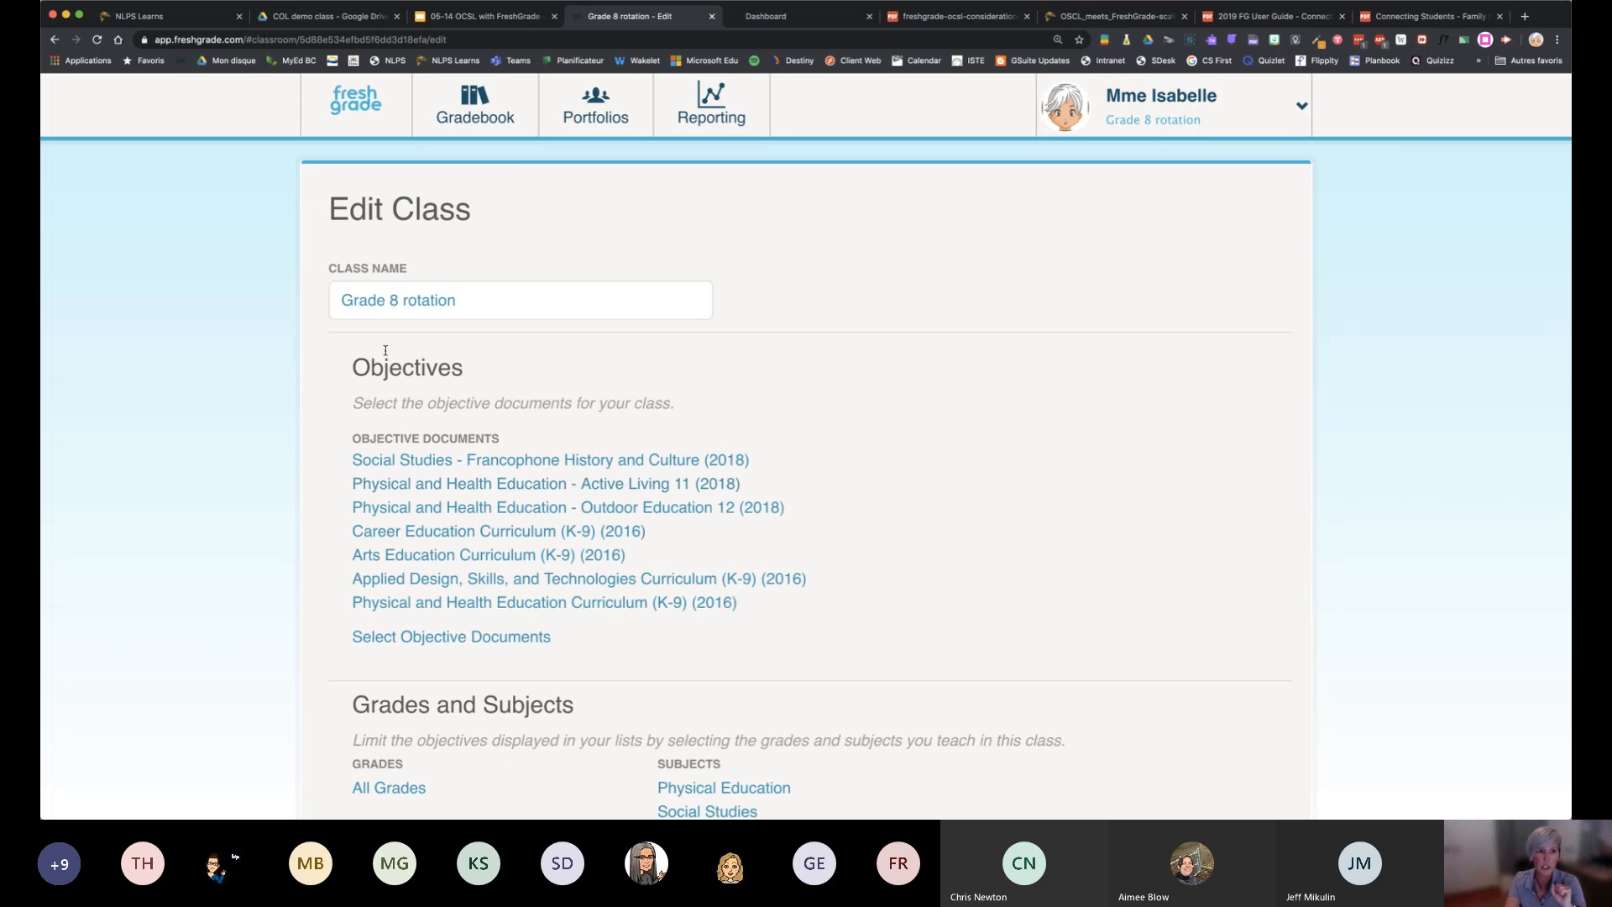
pyautogui.click(55, 39)
pyautogui.scroll(-2, 691, 665)
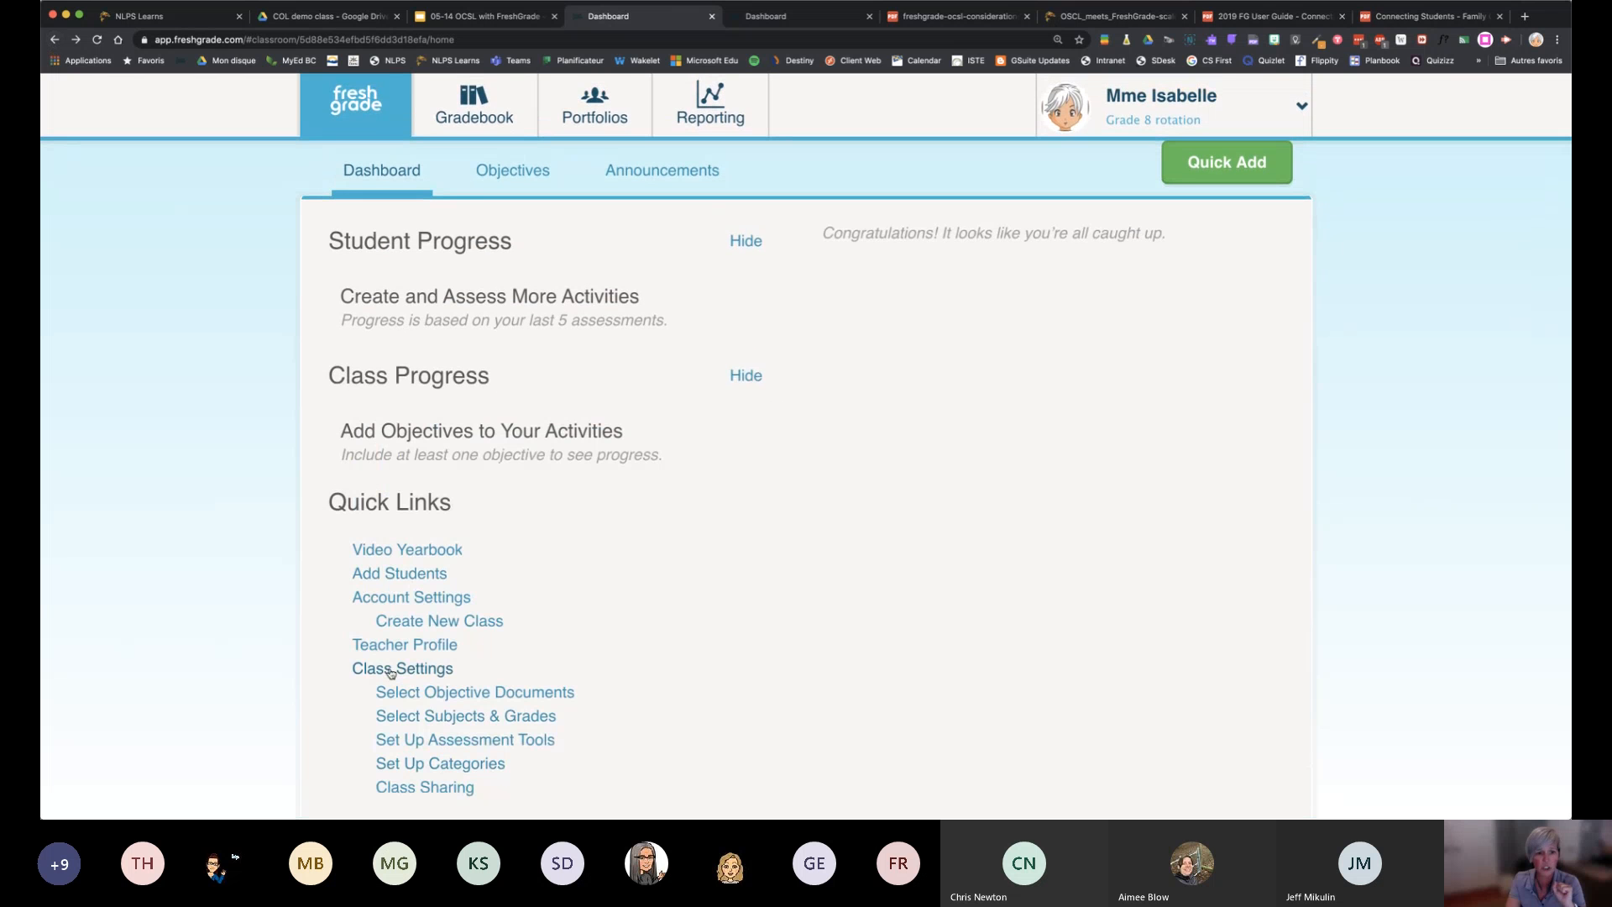
pyautogui.click(391, 671)
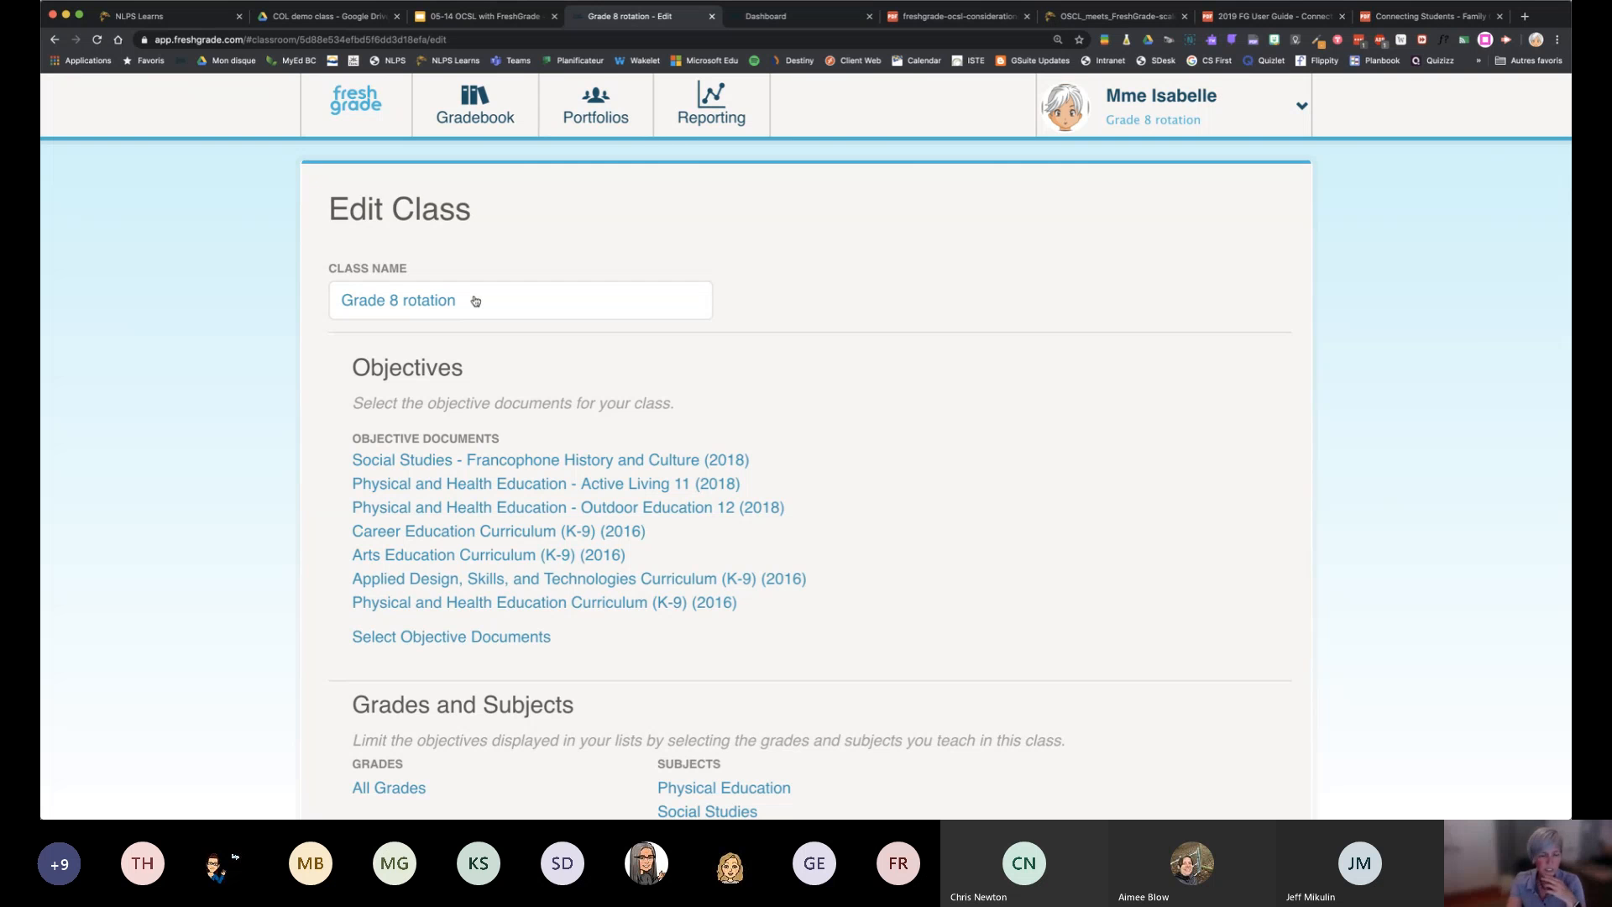
# Browse the available objective documents and add English Language Arts Curriculum (K-9) (2016) to the class's objectives
pyautogui.scroll(-3, 475, 301)
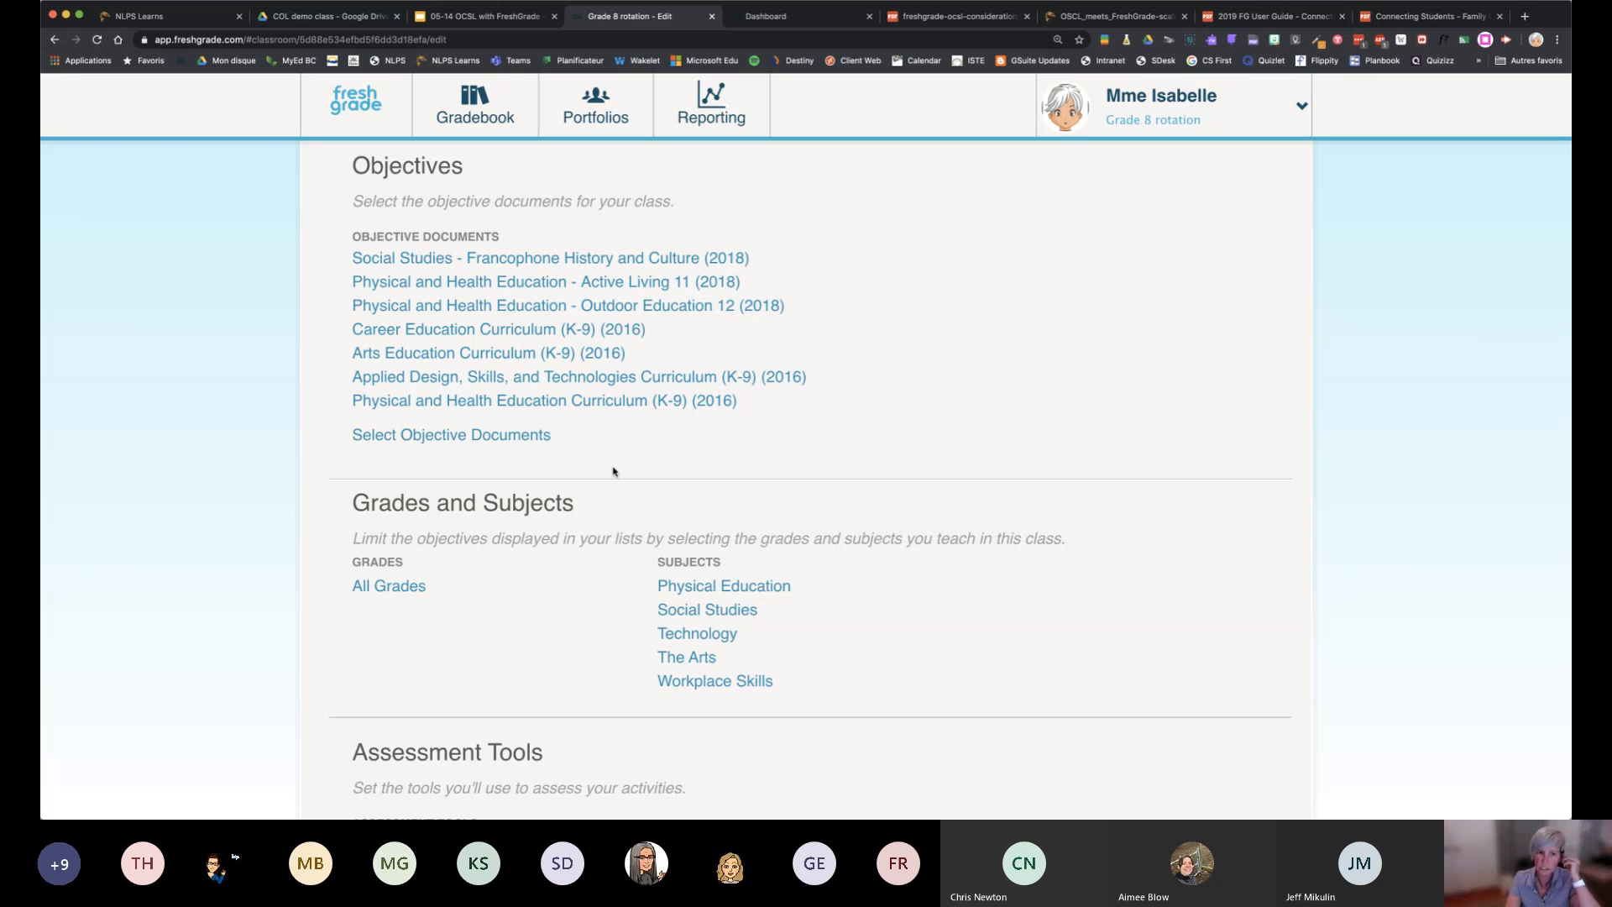
pyautogui.click(494, 438)
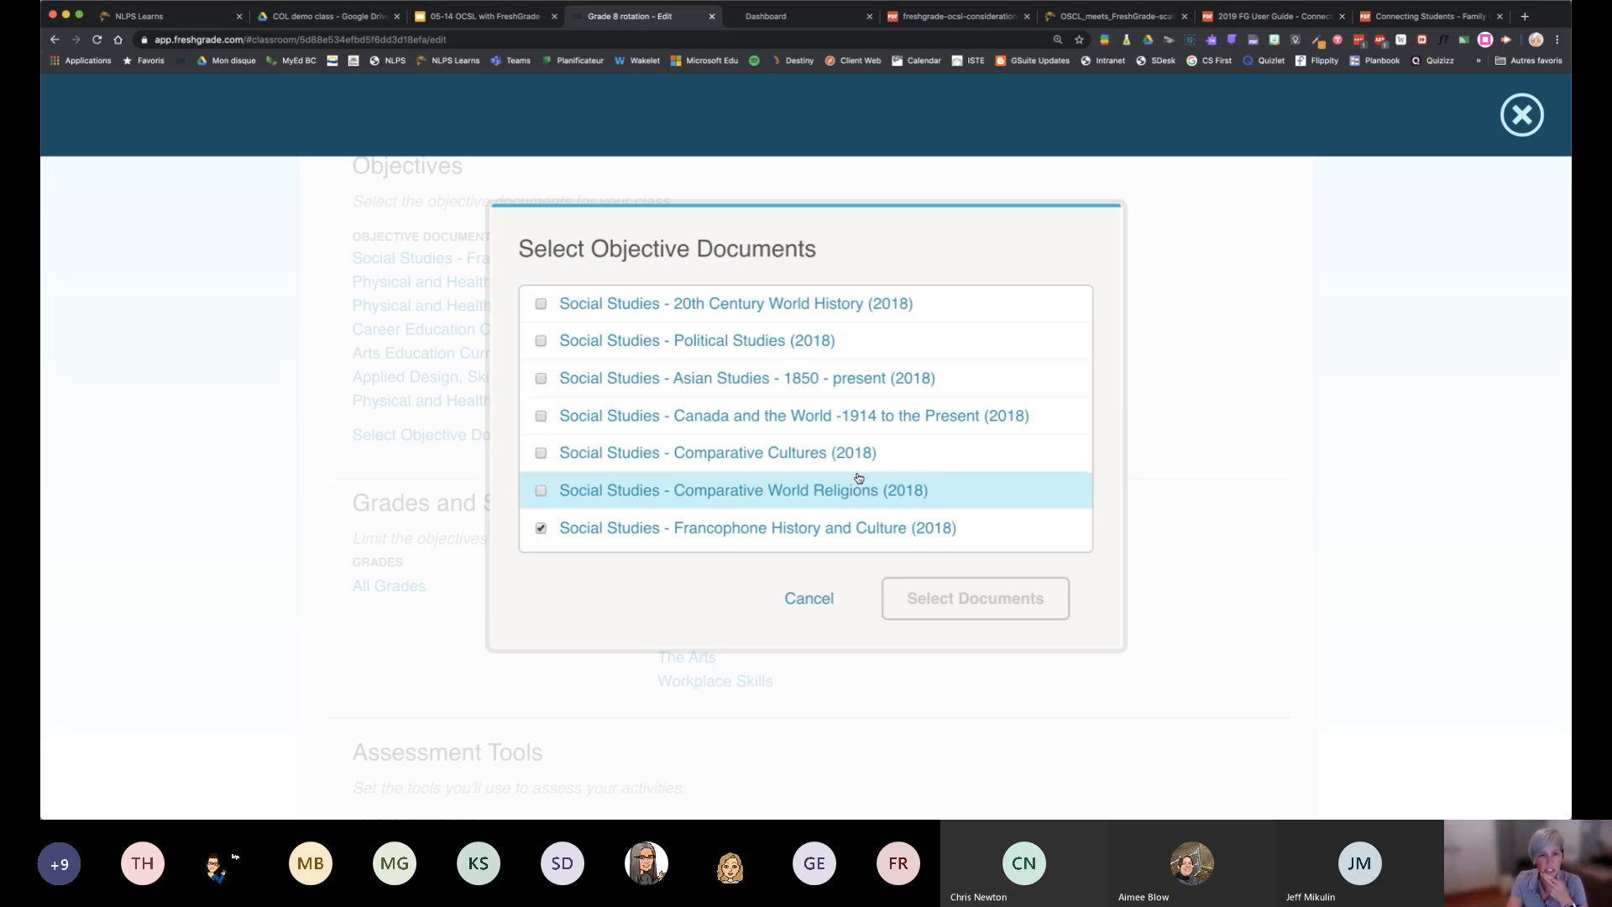
pyautogui.scroll(-5, 854, 432)
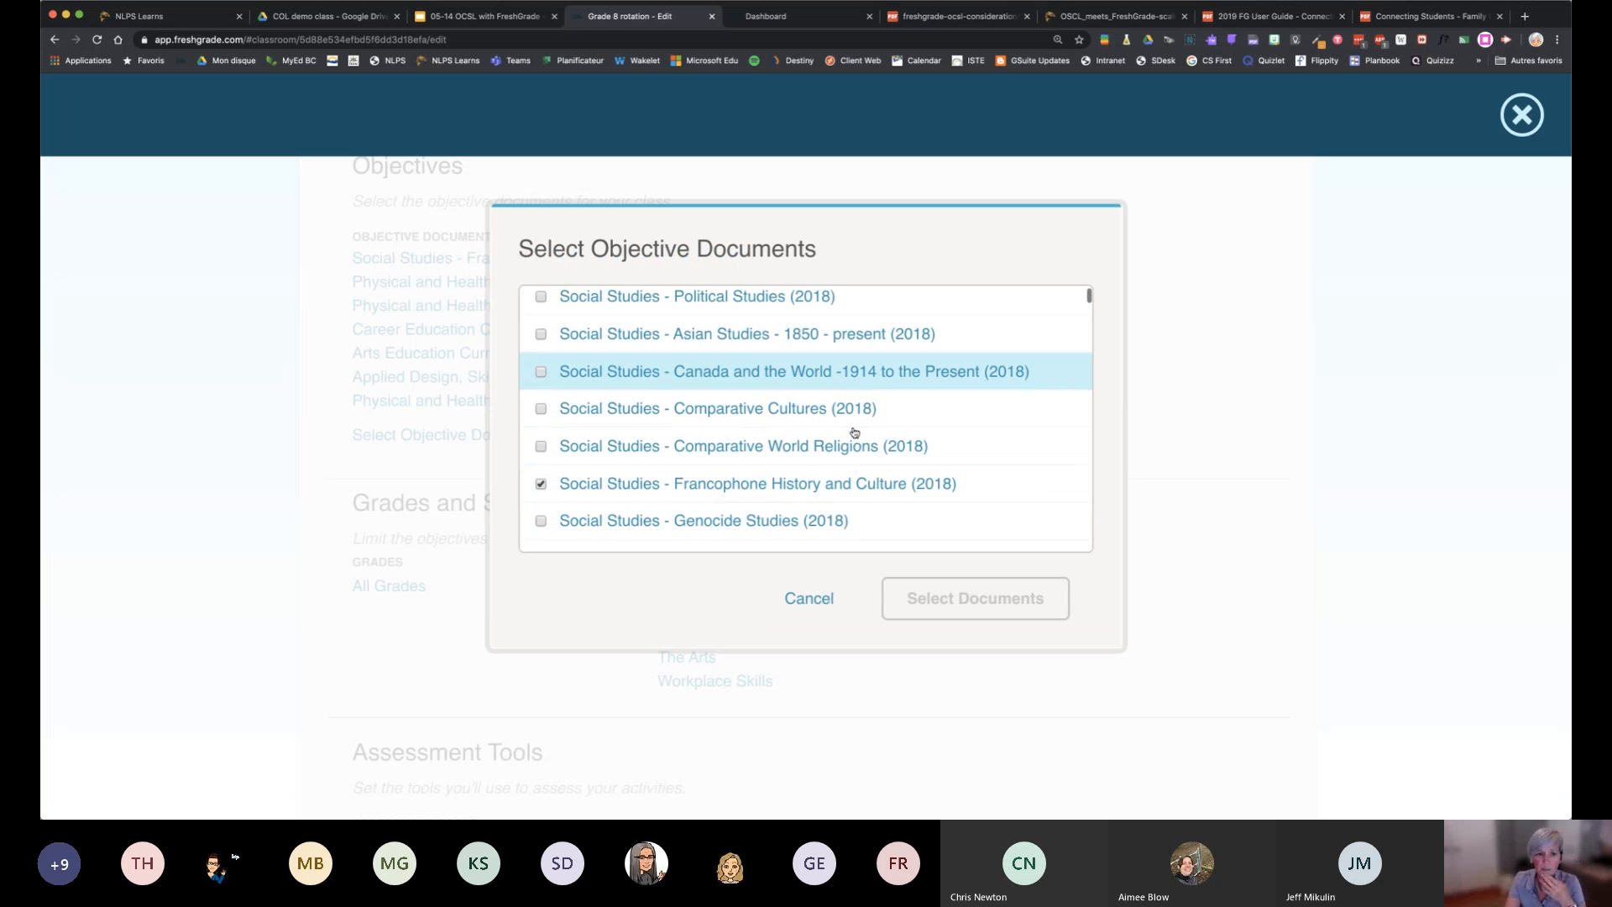
pyautogui.scroll(-7, 854, 432)
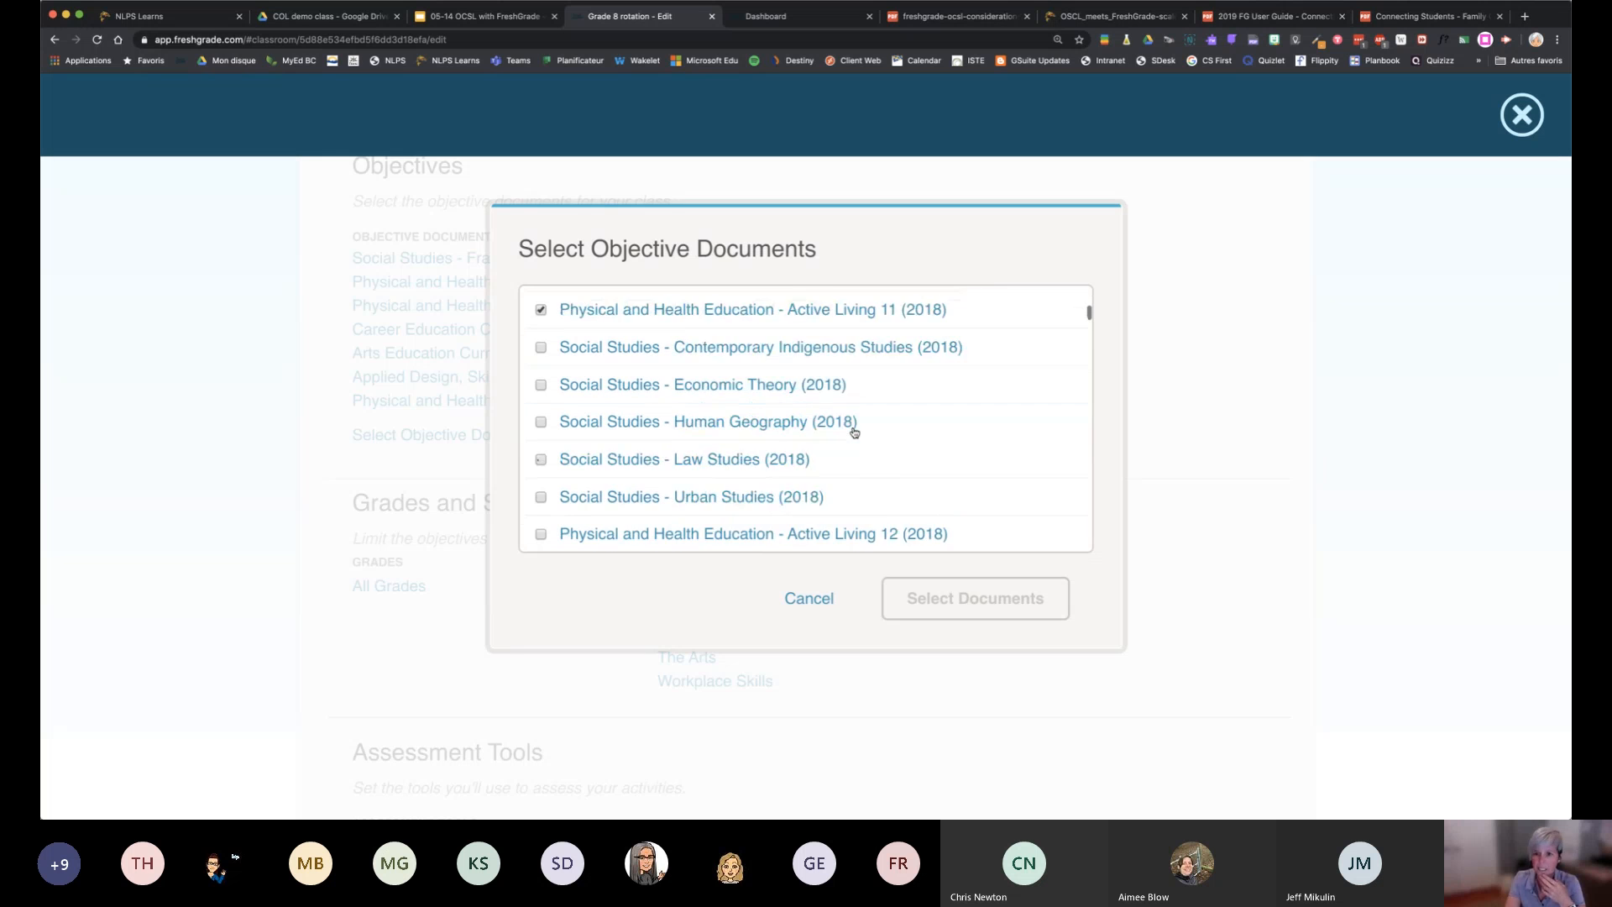
pyautogui.scroll(-3, 854, 431)
pyautogui.scroll(-2, 854, 432)
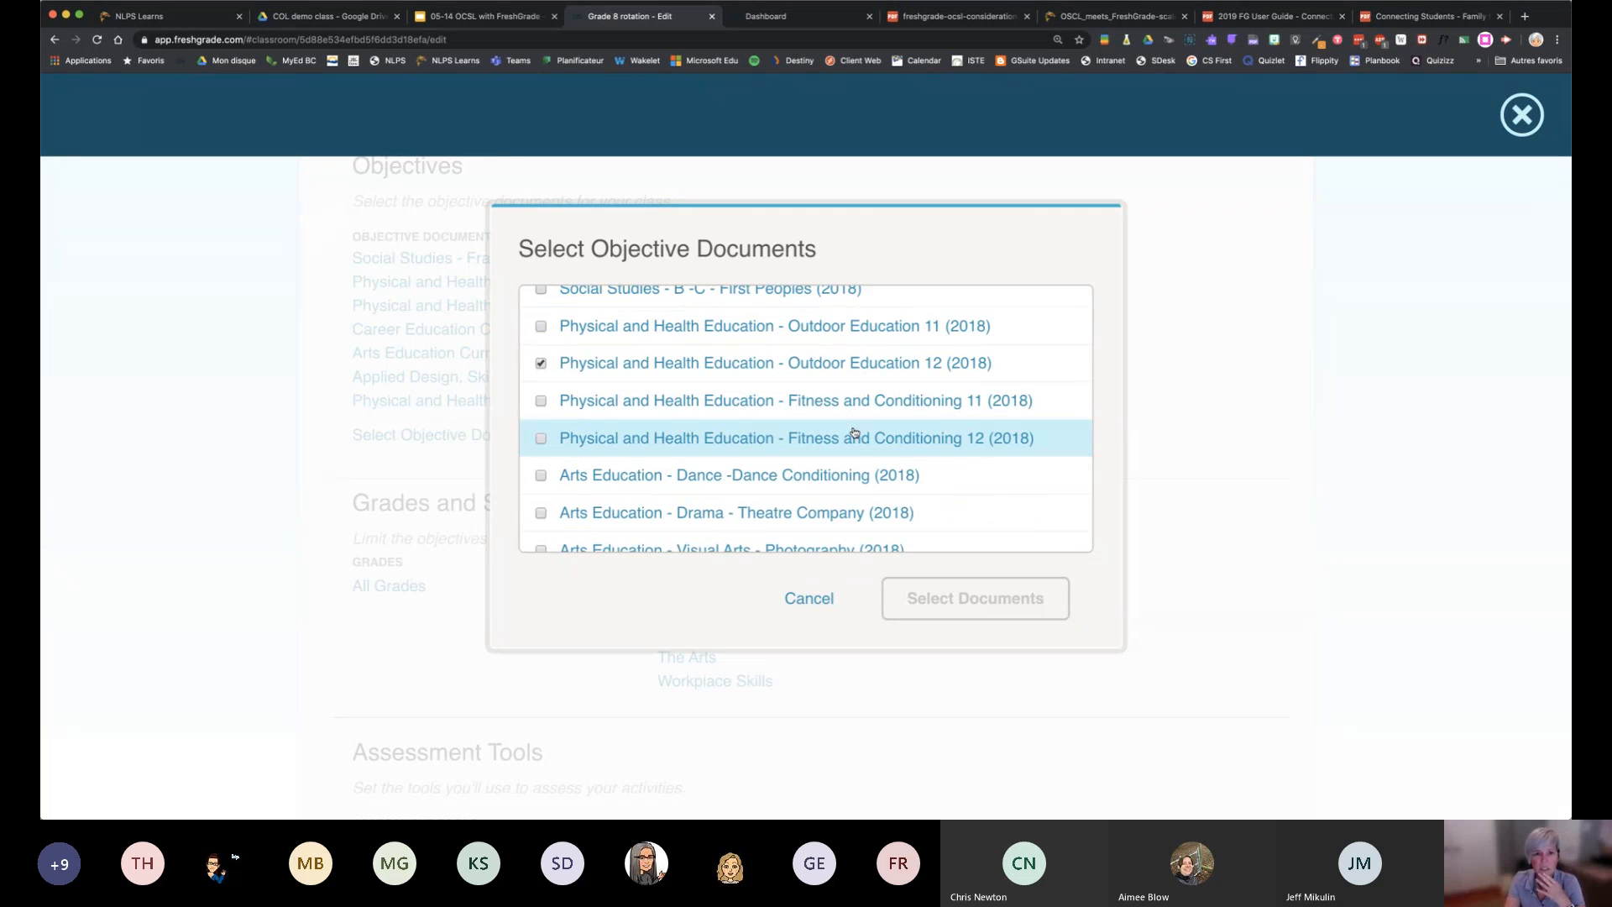
pyautogui.scroll(4, 854, 431)
pyautogui.scroll(-8, 853, 431)
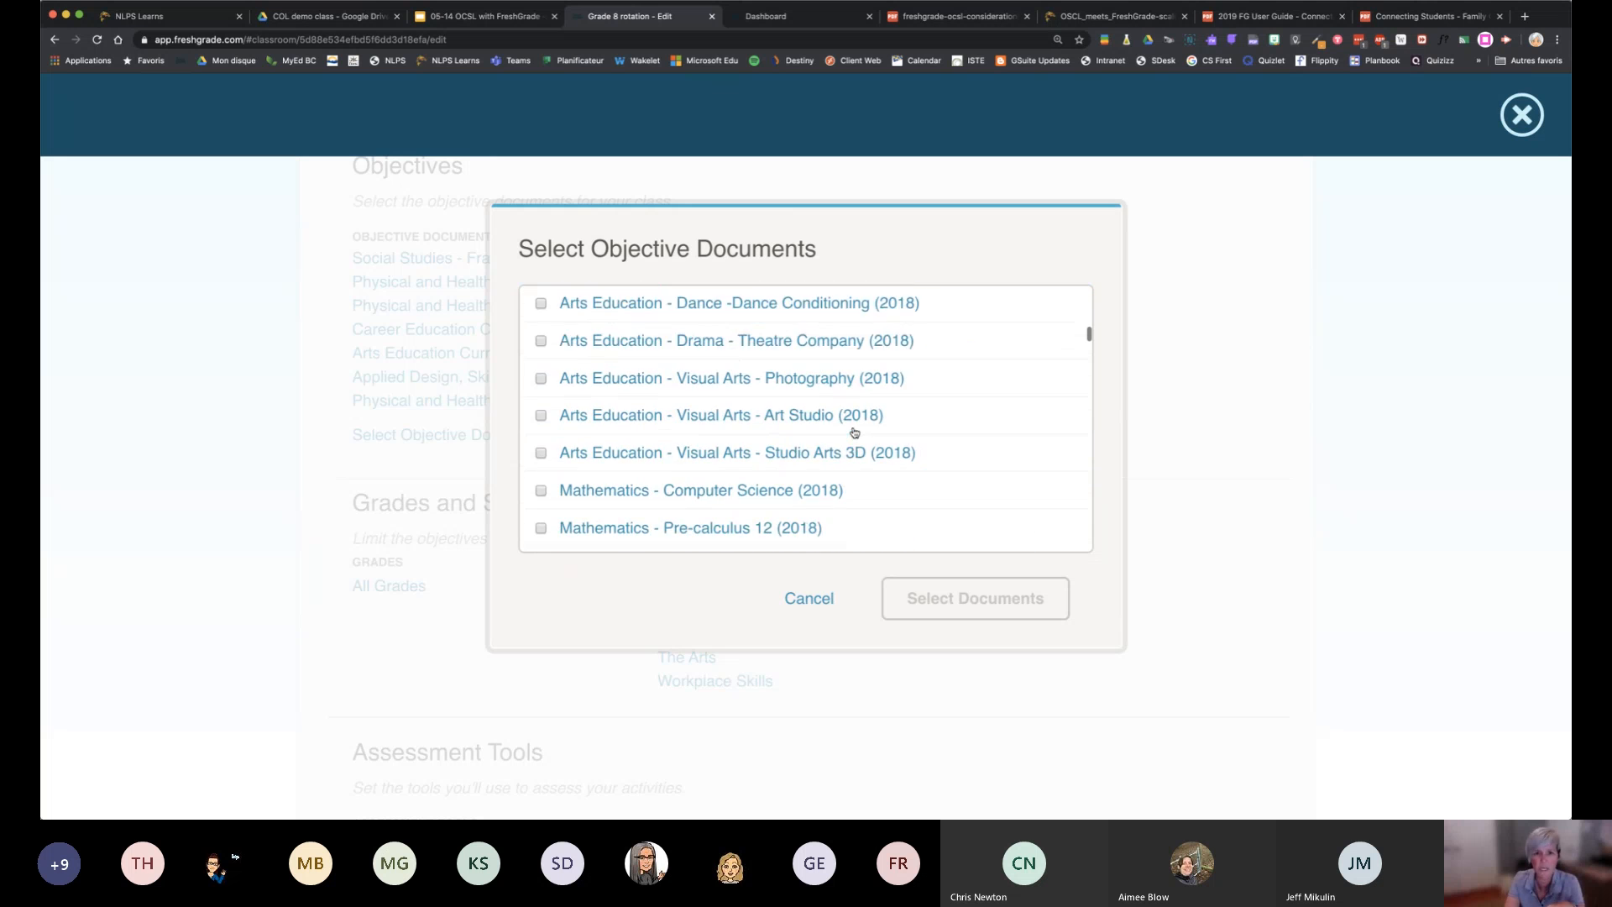
pyautogui.scroll(-10, 854, 431)
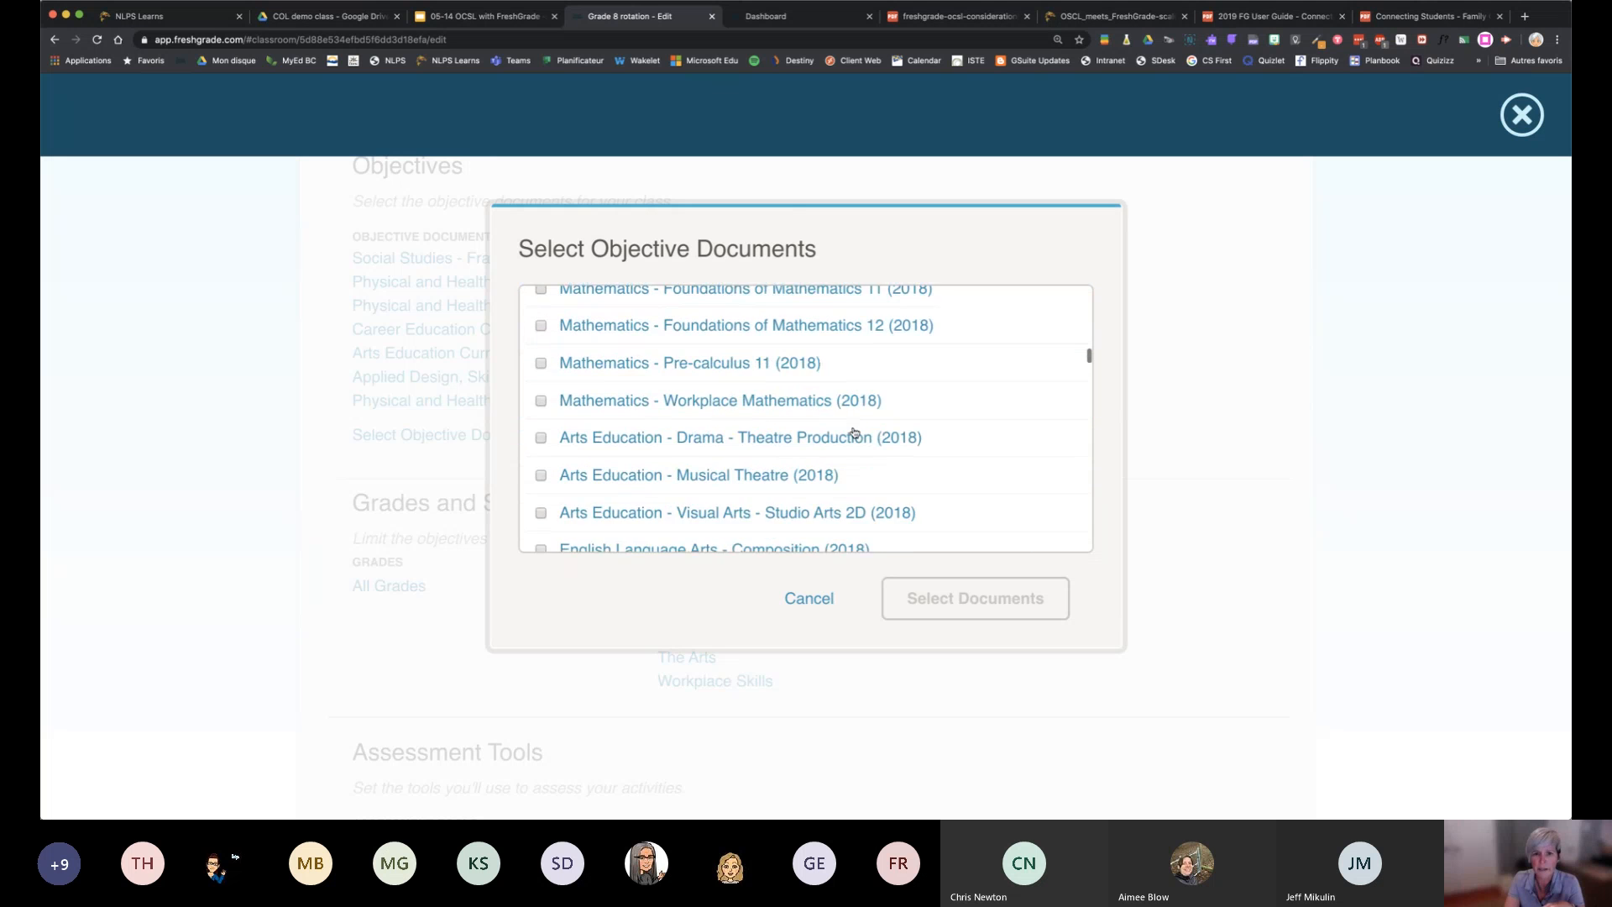
pyautogui.scroll(-3, 854, 431)
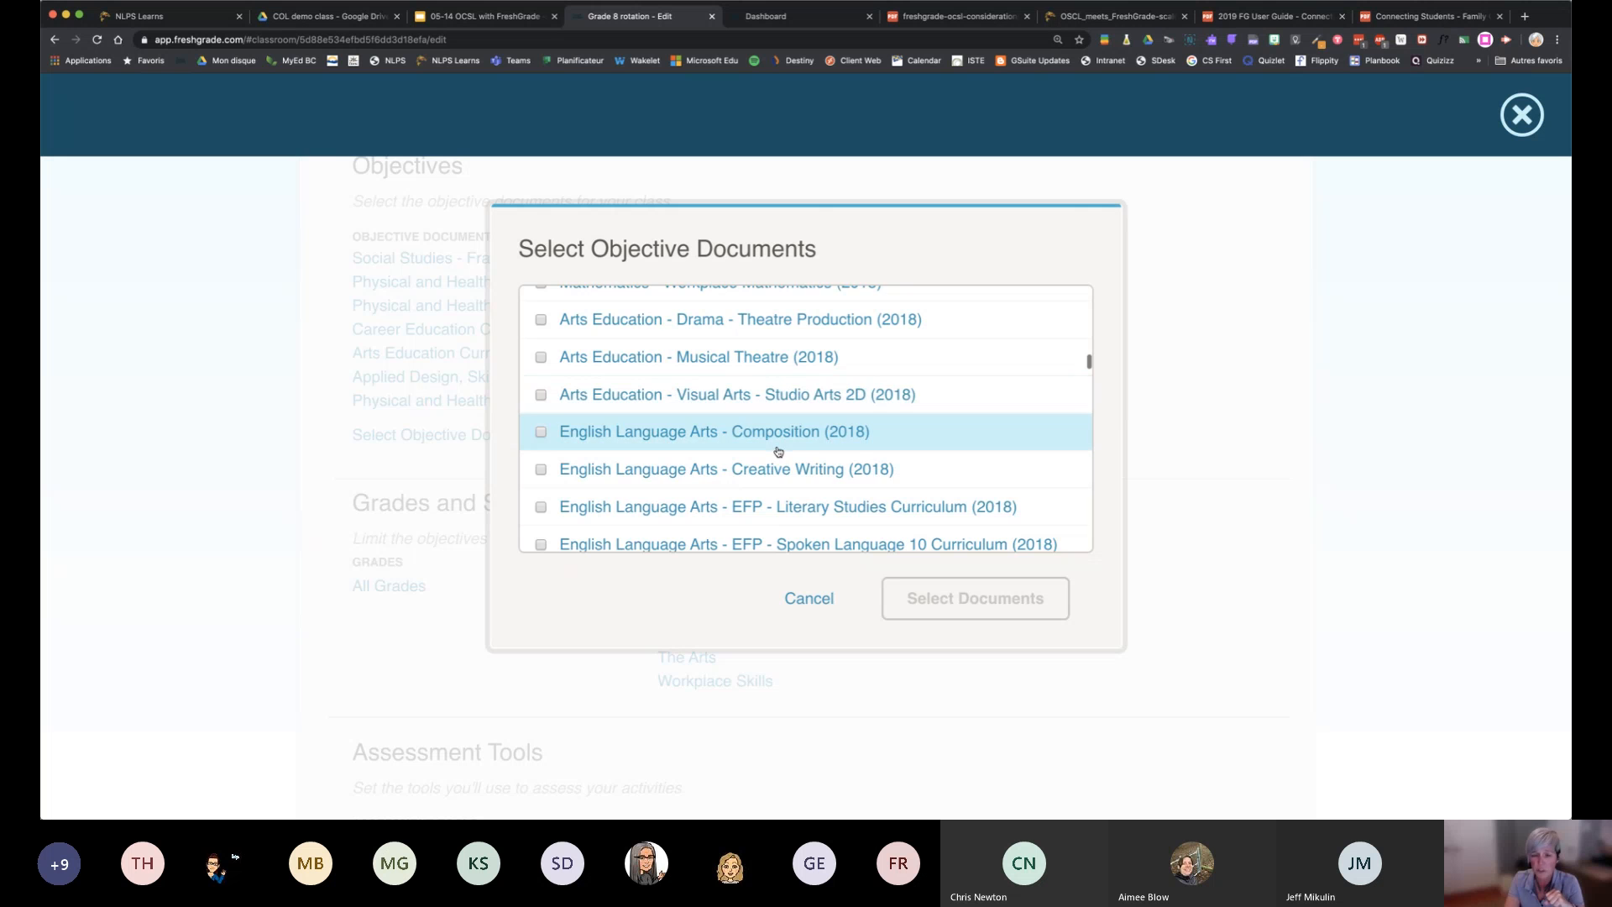
pyautogui.scroll(-5, 777, 450)
pyautogui.scroll(-10, 778, 452)
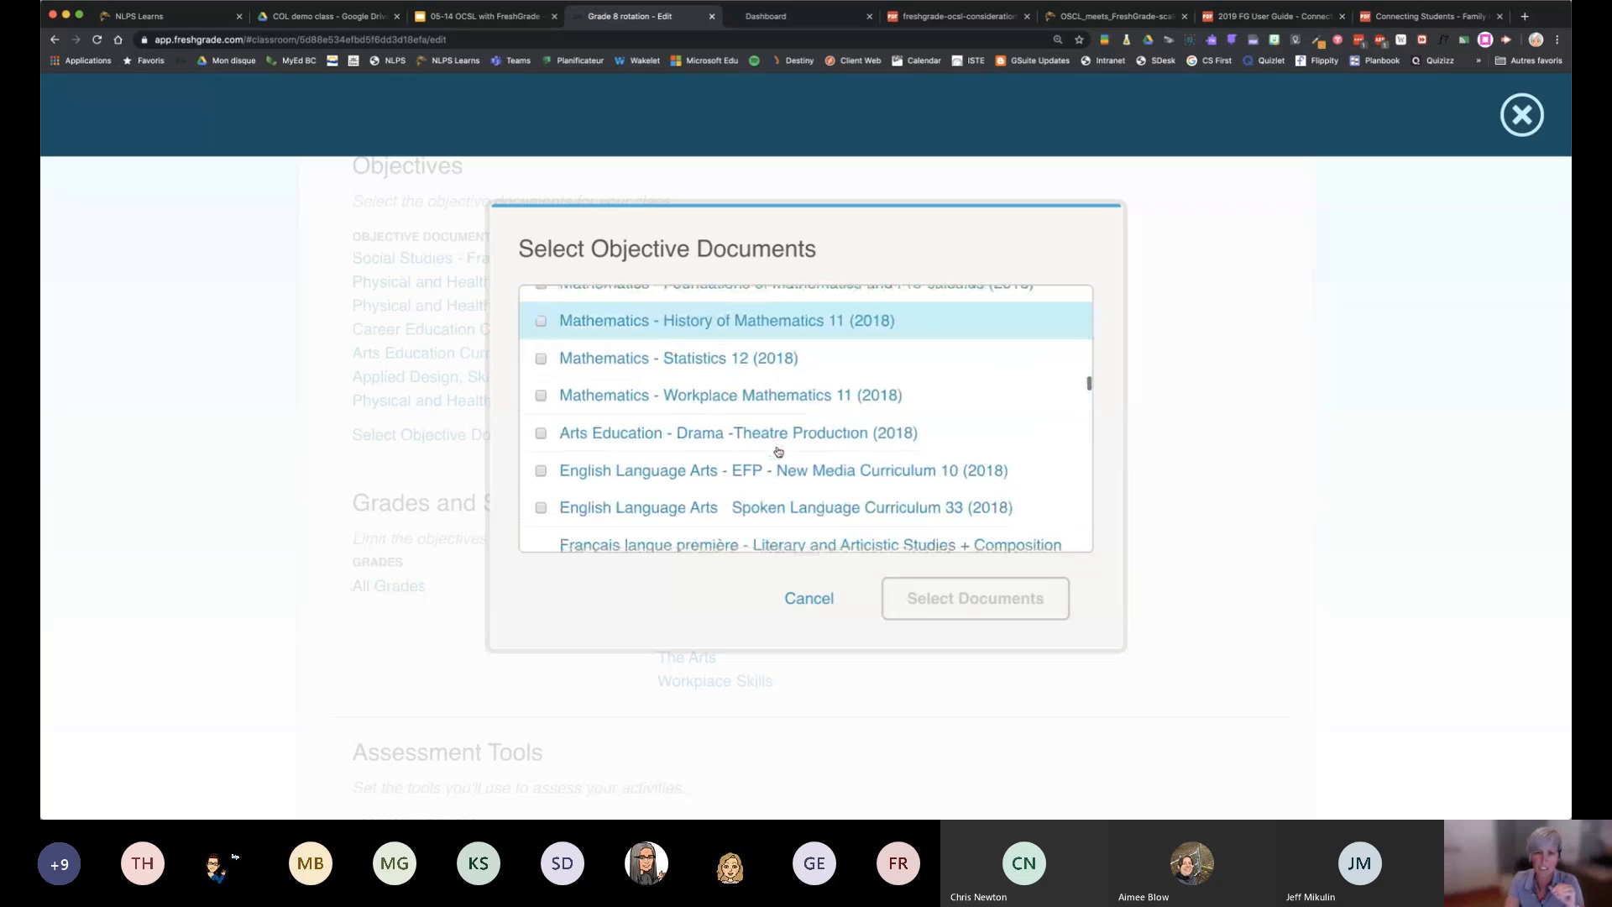
pyautogui.scroll(-10, 778, 451)
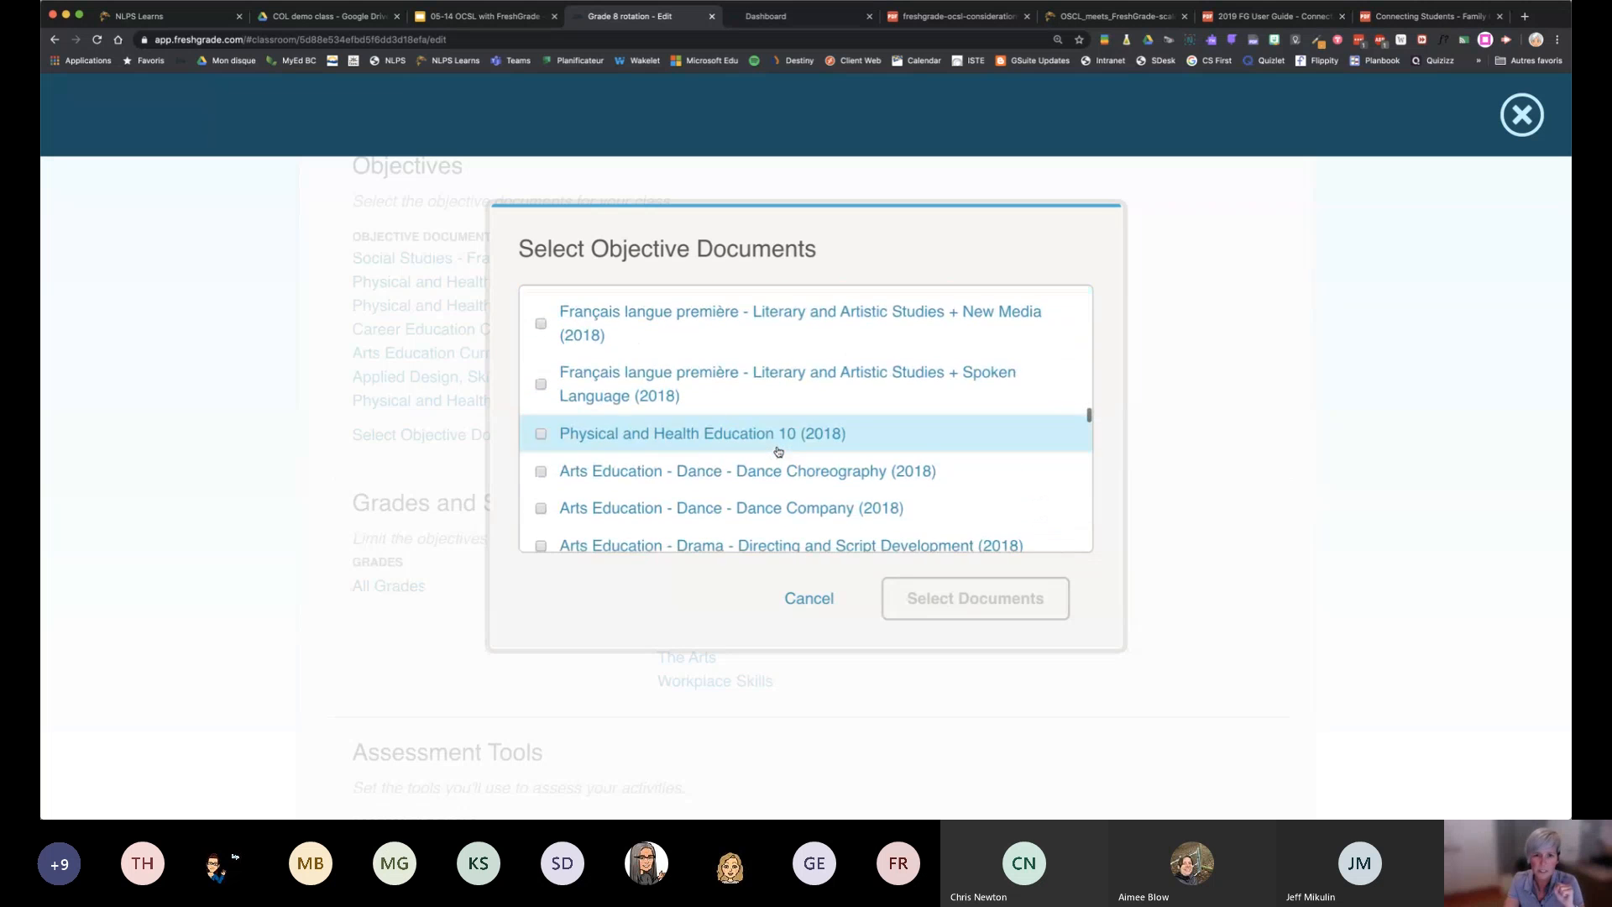
pyautogui.scroll(-8, 778, 451)
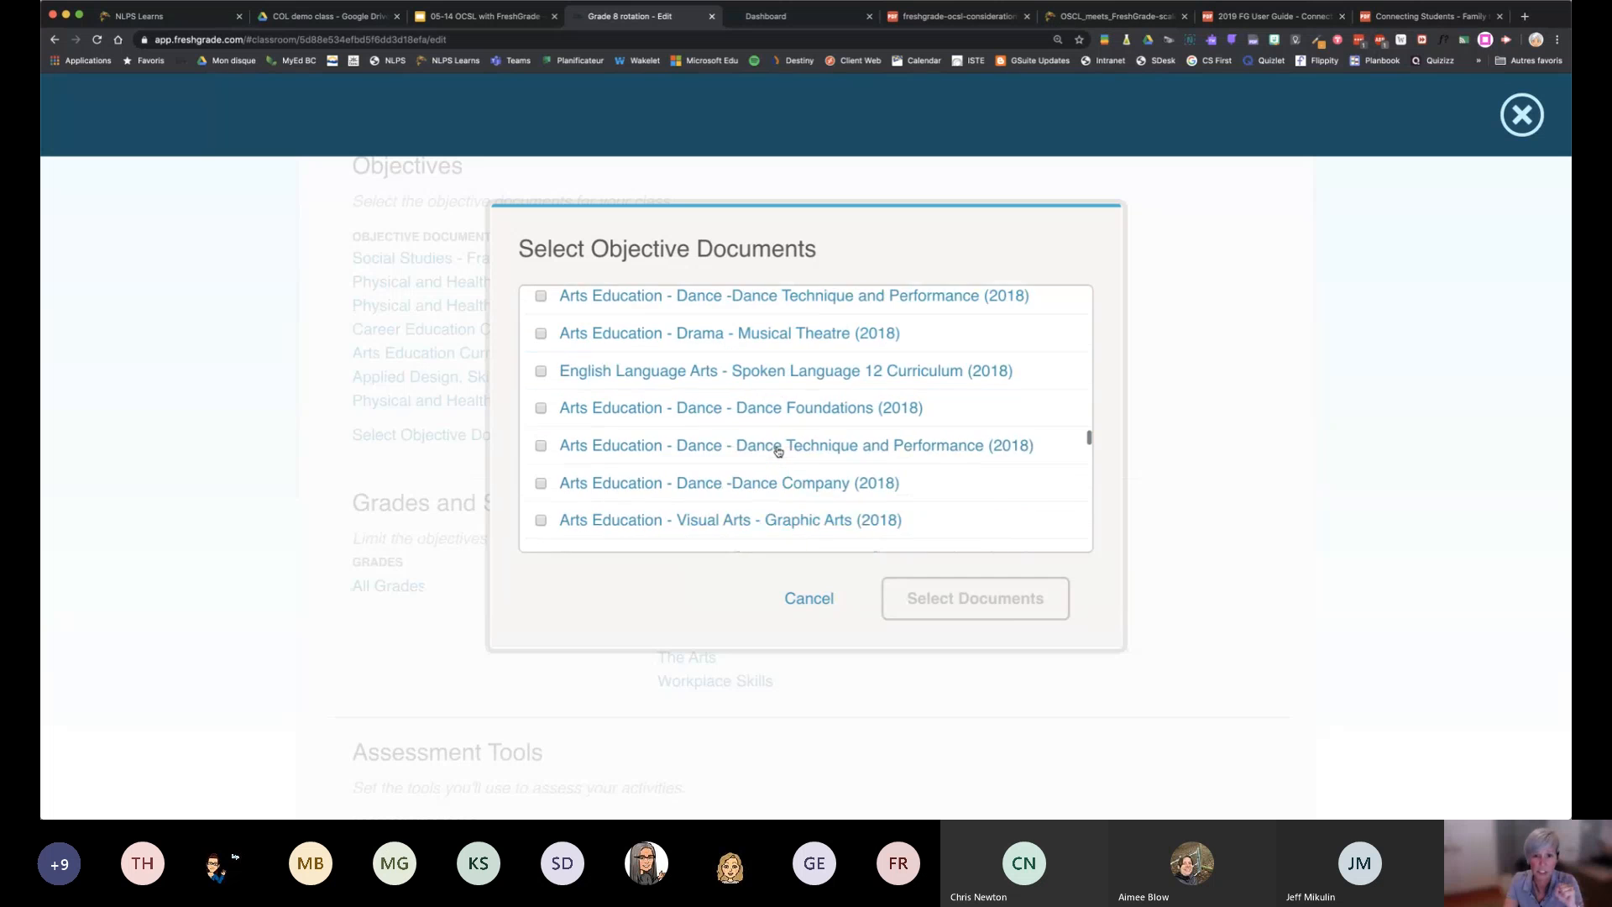
pyautogui.scroll(-10, 778, 452)
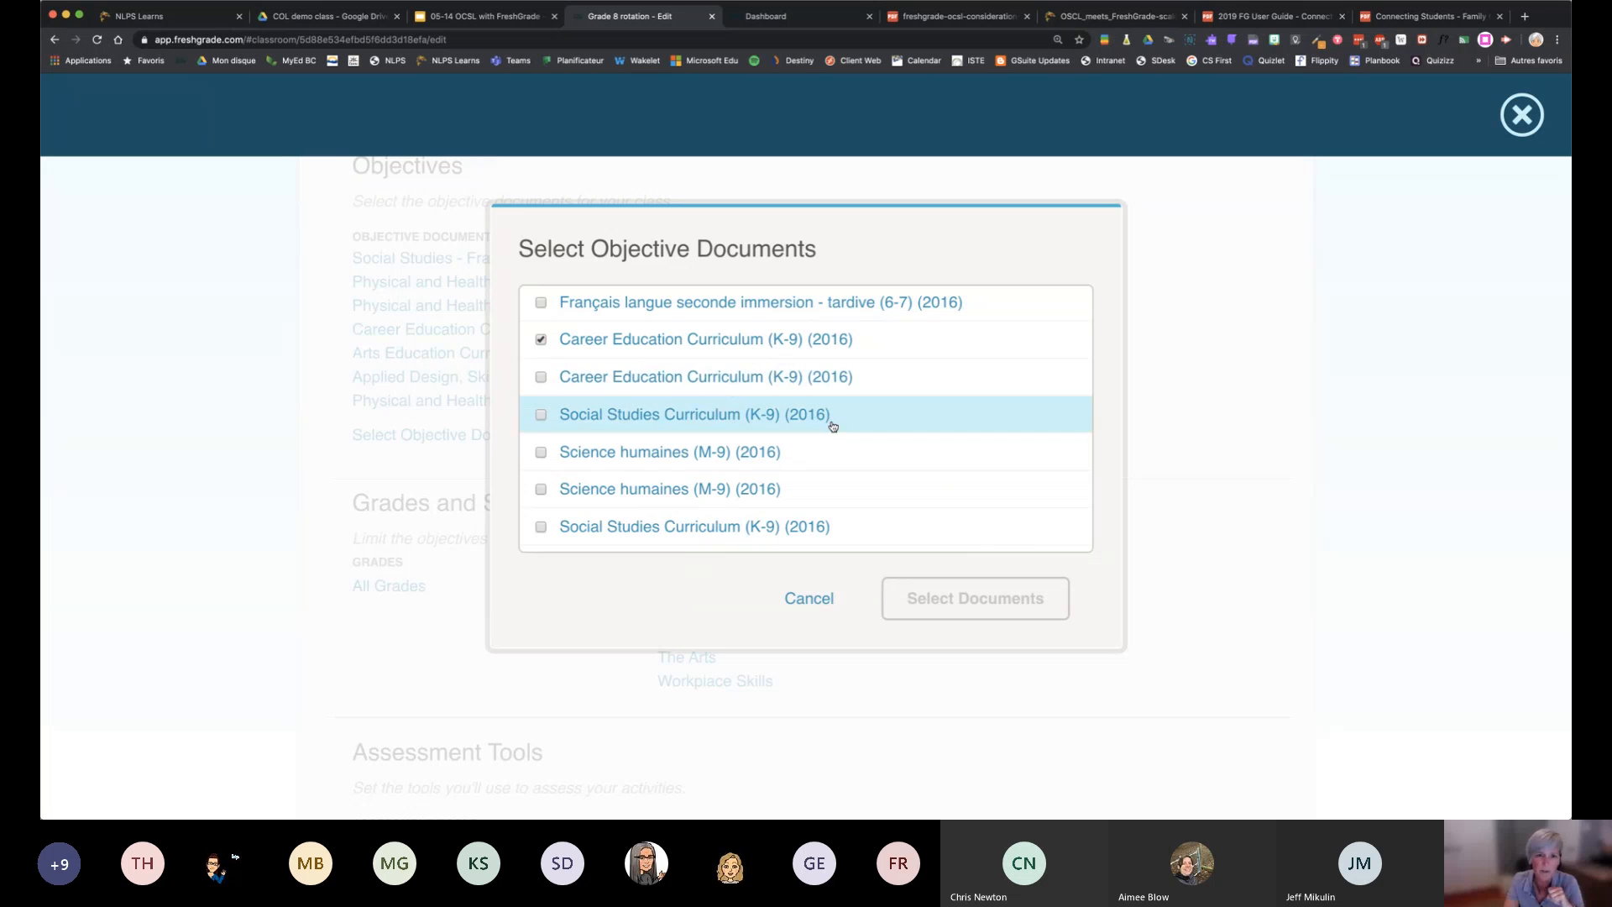
pyautogui.scroll(-6, 835, 436)
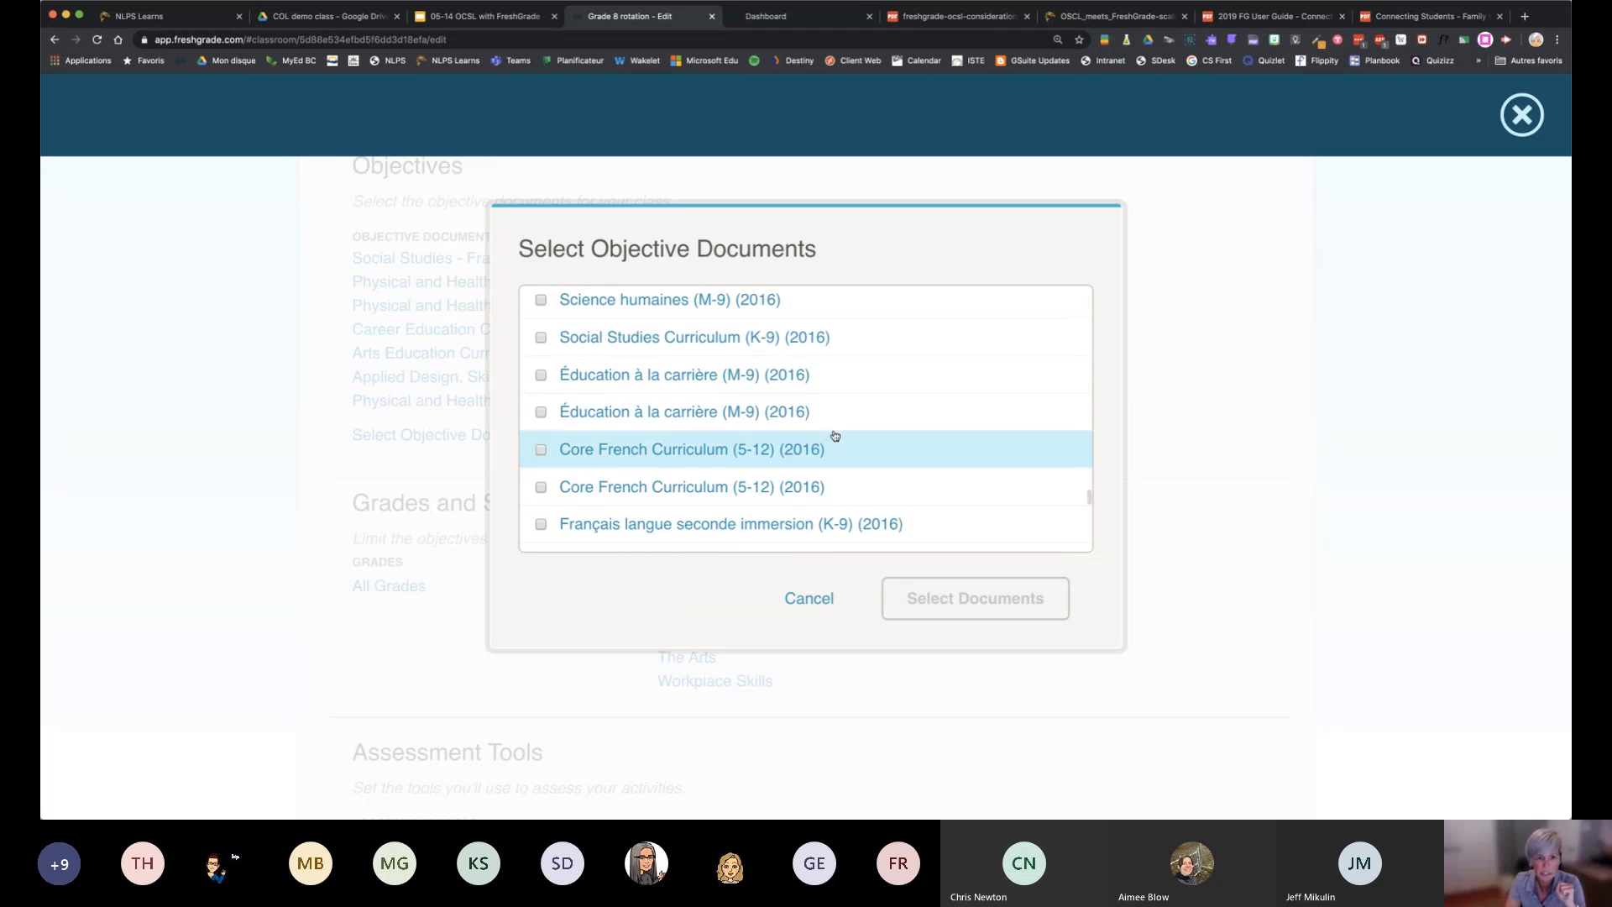
pyautogui.scroll(-6, 834, 436)
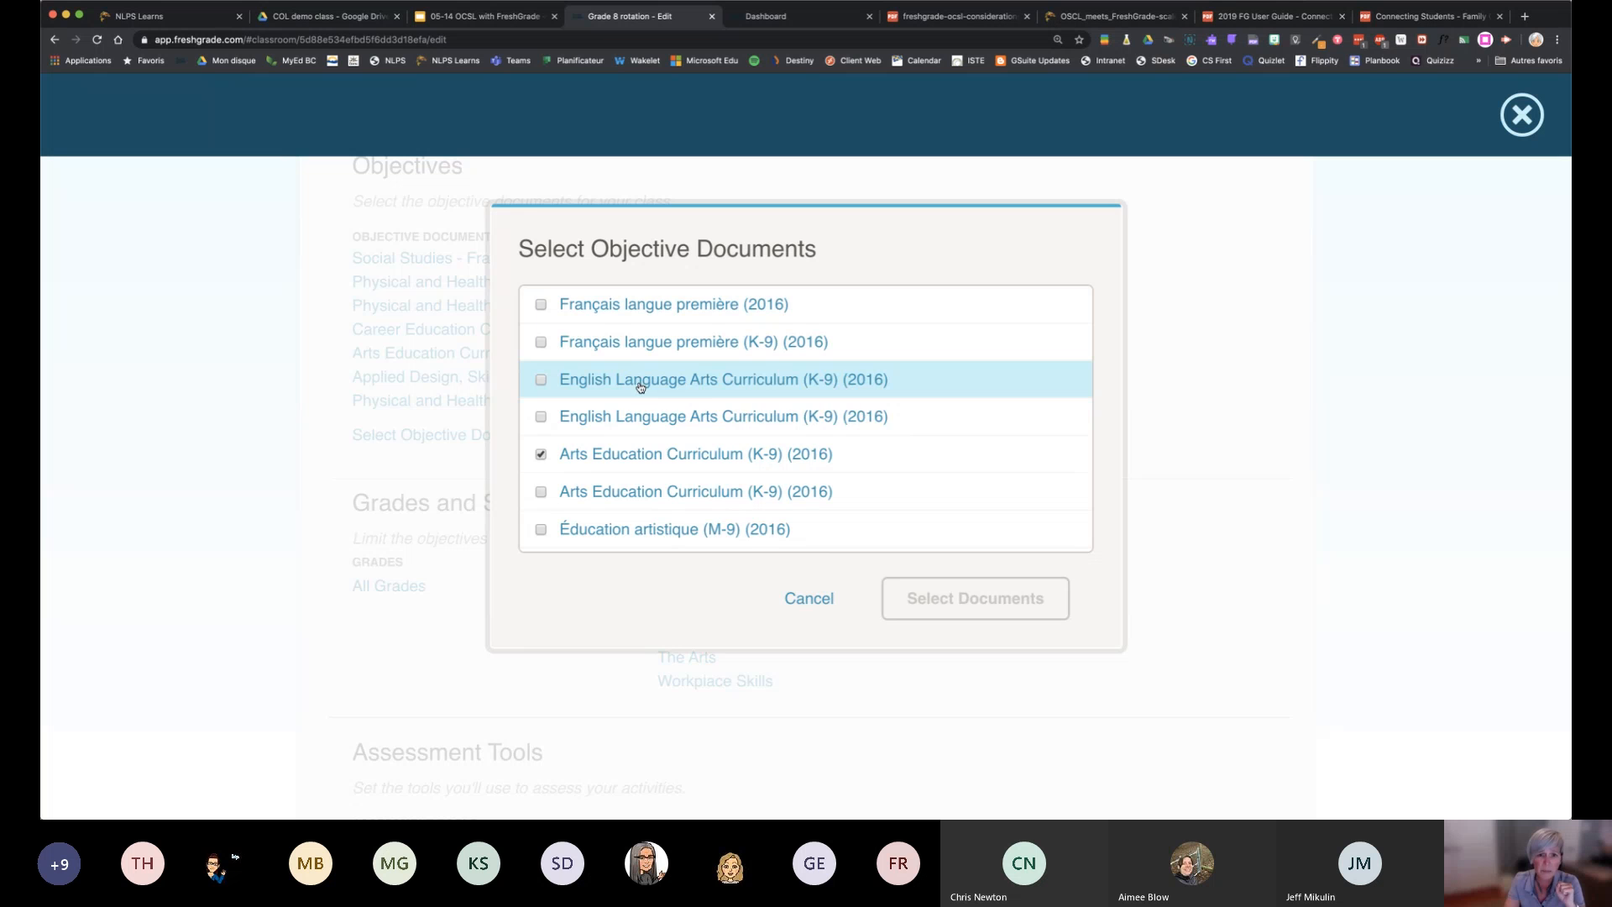
pyautogui.scroll(1, 654, 375)
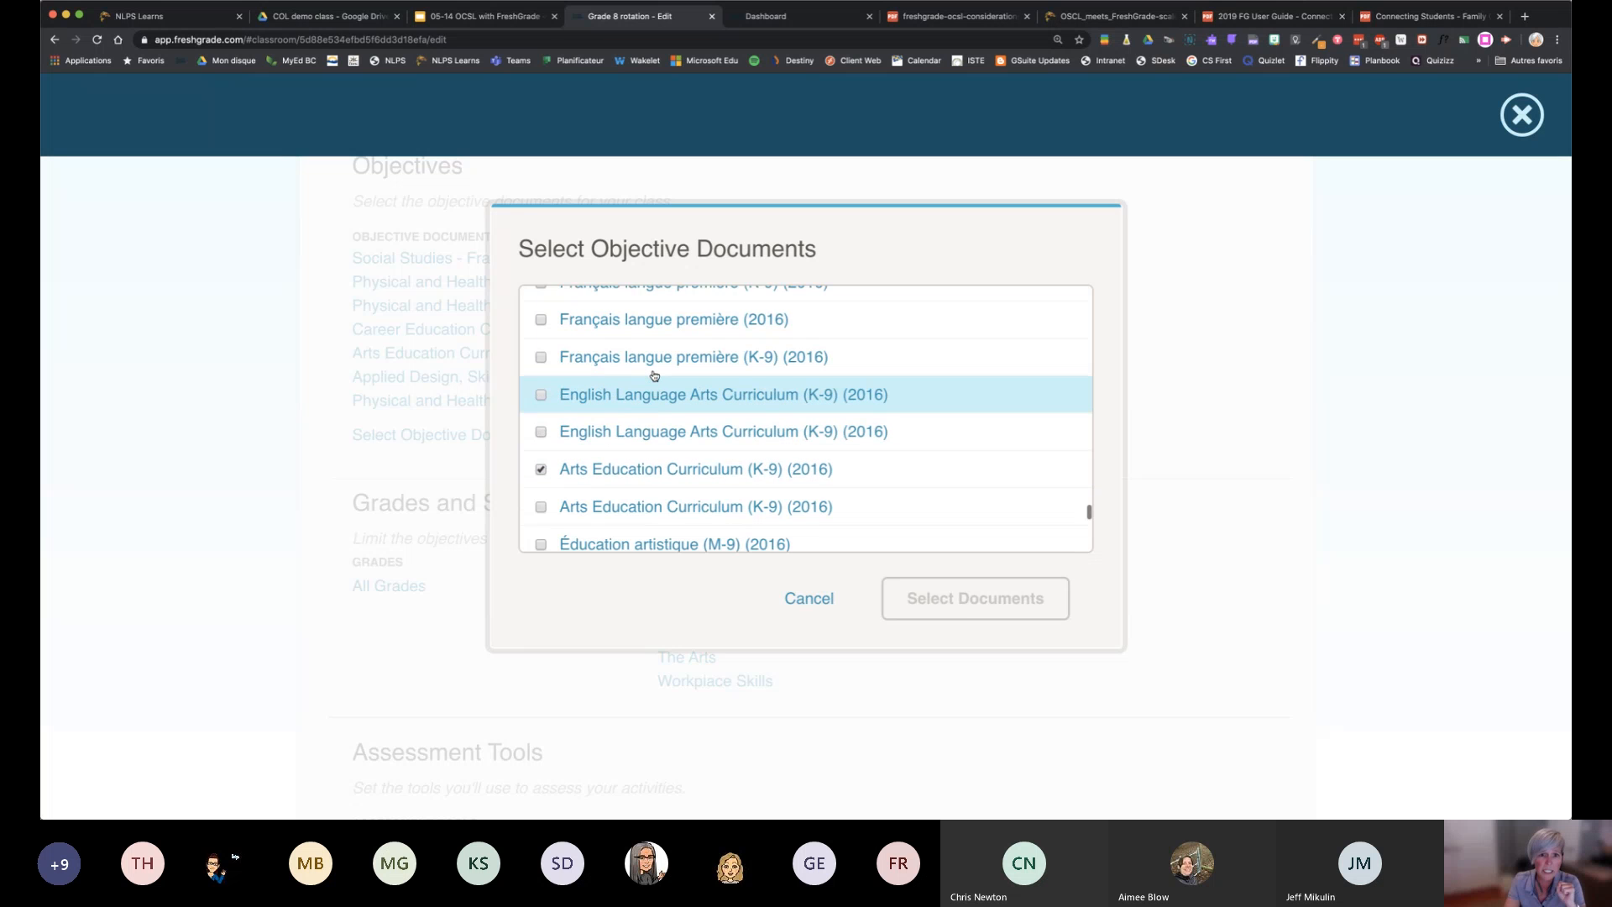
pyautogui.scroll(3, 654, 375)
pyautogui.scroll(-6, 654, 376)
pyautogui.scroll(2, 654, 375)
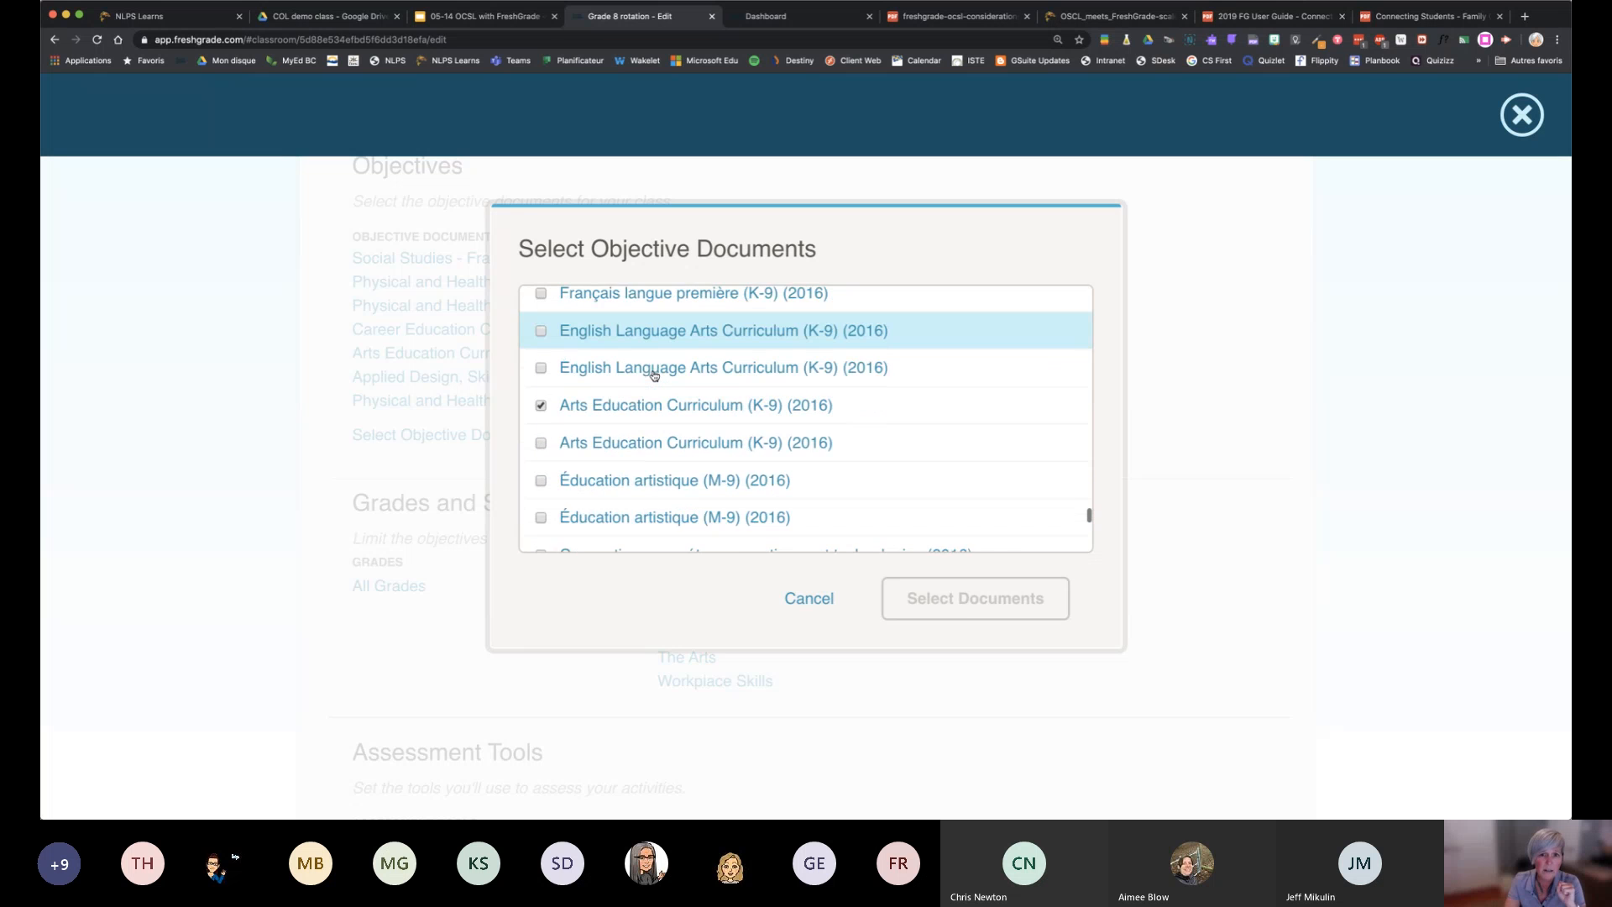
pyautogui.scroll(2, 654, 375)
pyautogui.click(671, 376)
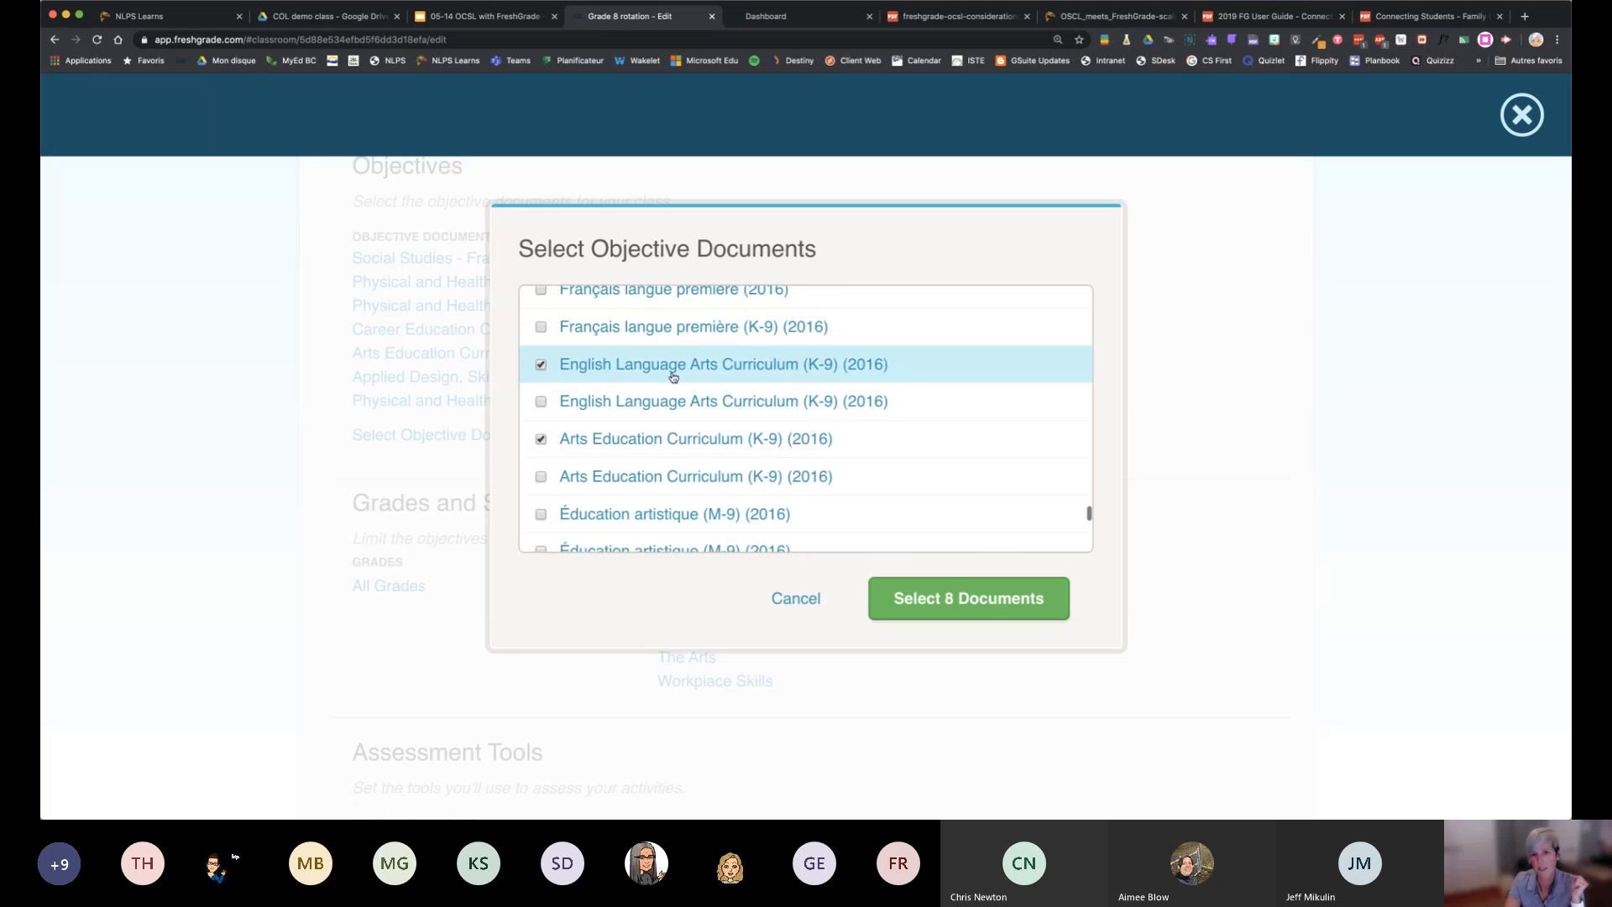
pyautogui.click(980, 610)
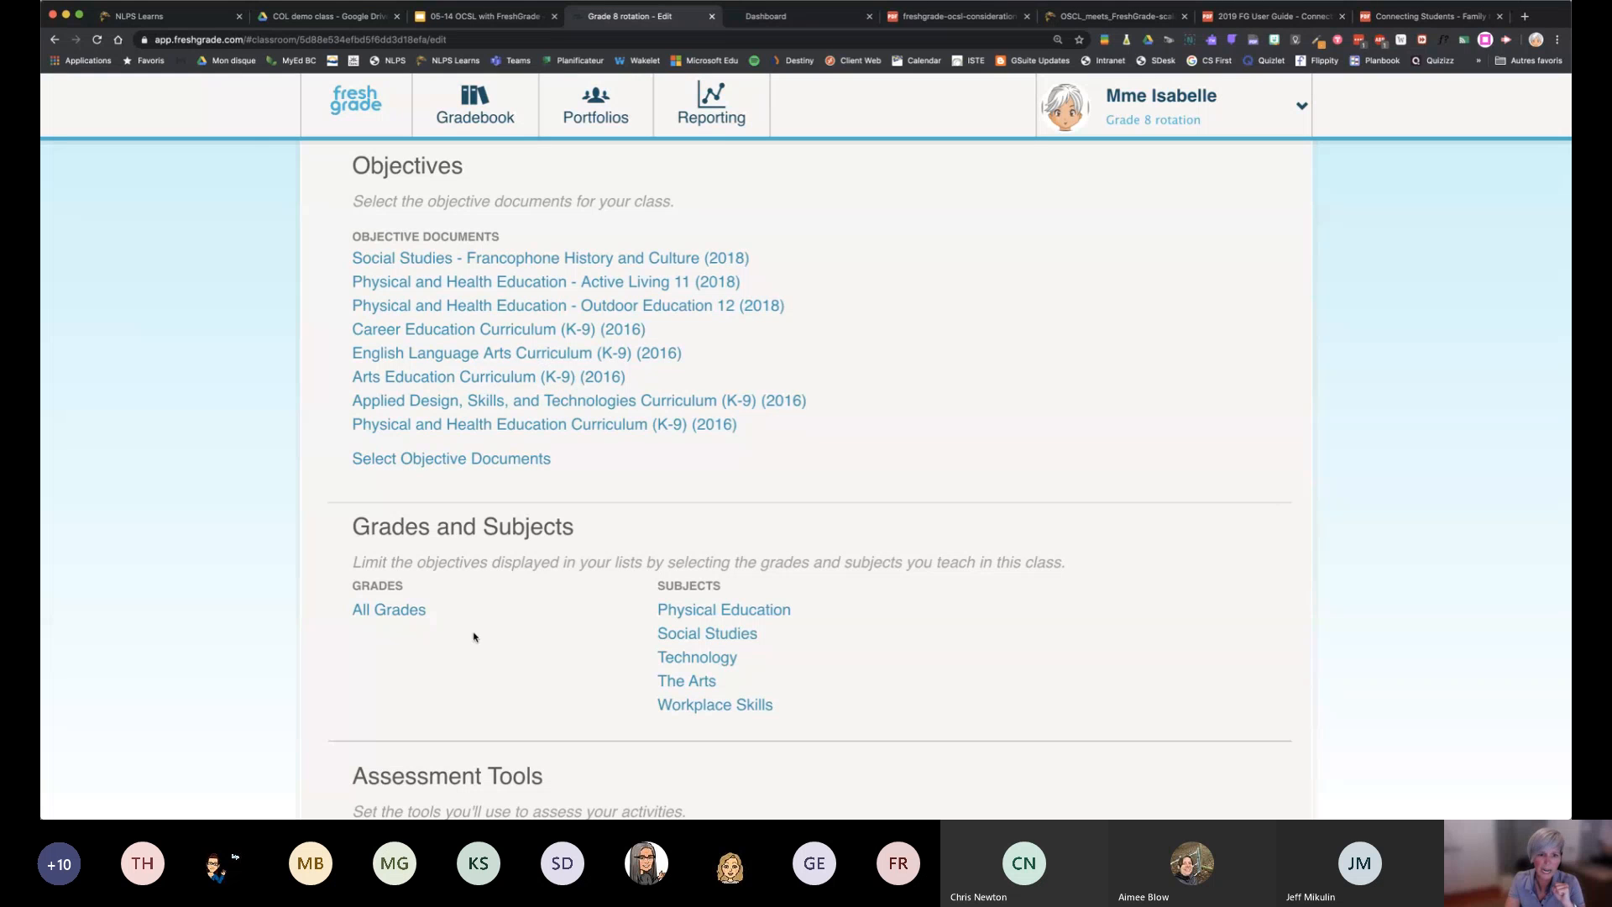
# Add English Language Arts to the subjects taught in this class
pyautogui.scroll(-3, 473, 637)
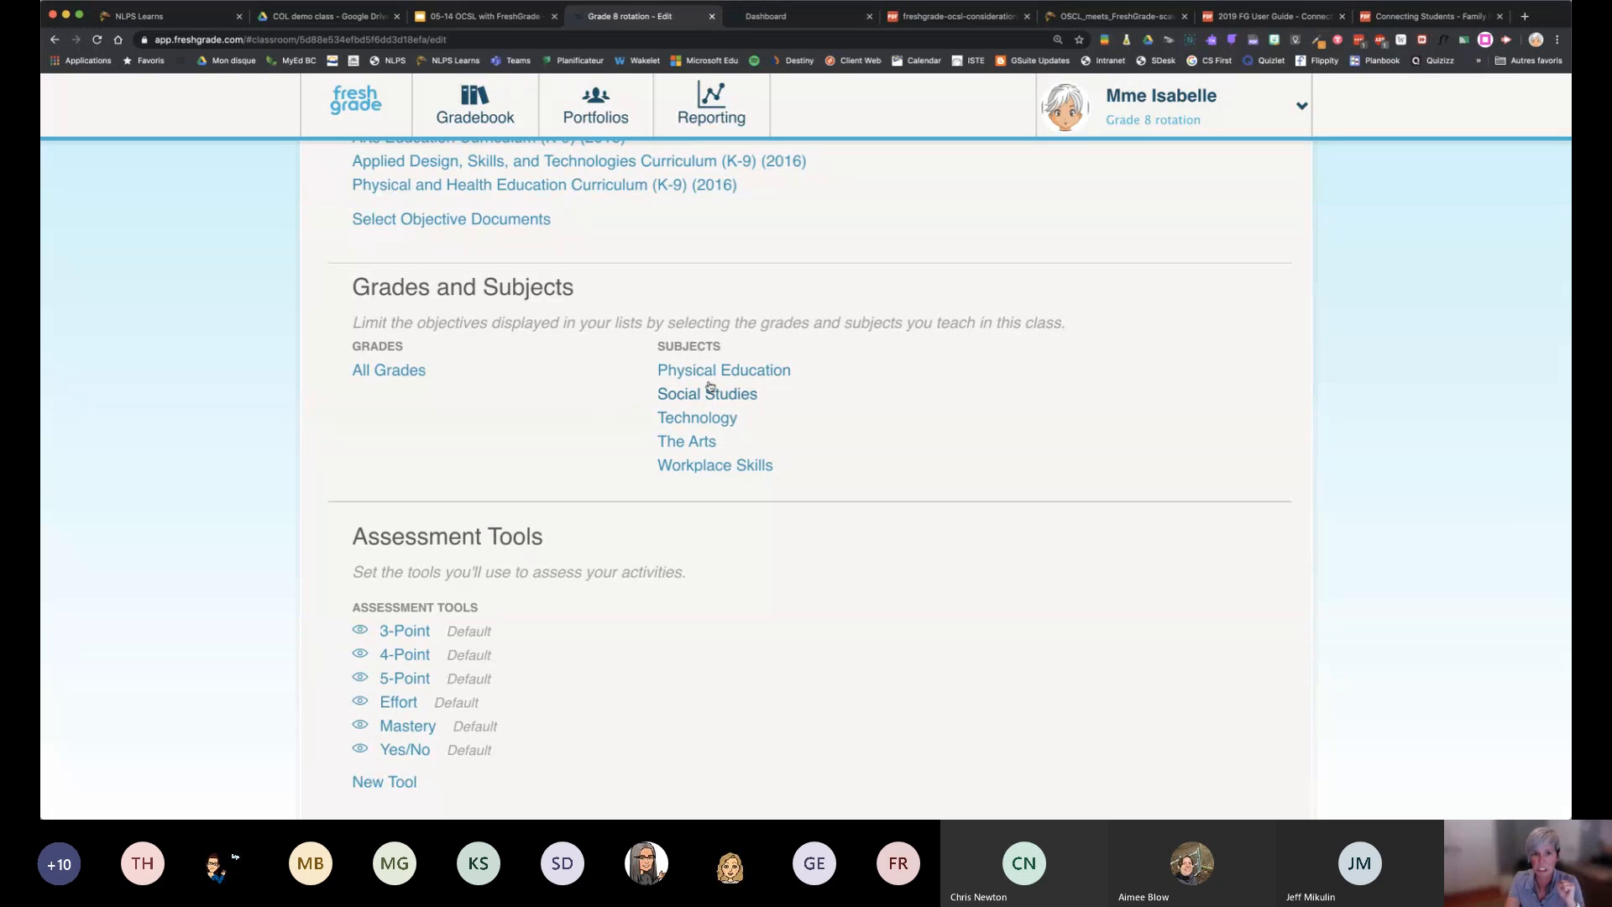
pyautogui.click(712, 371)
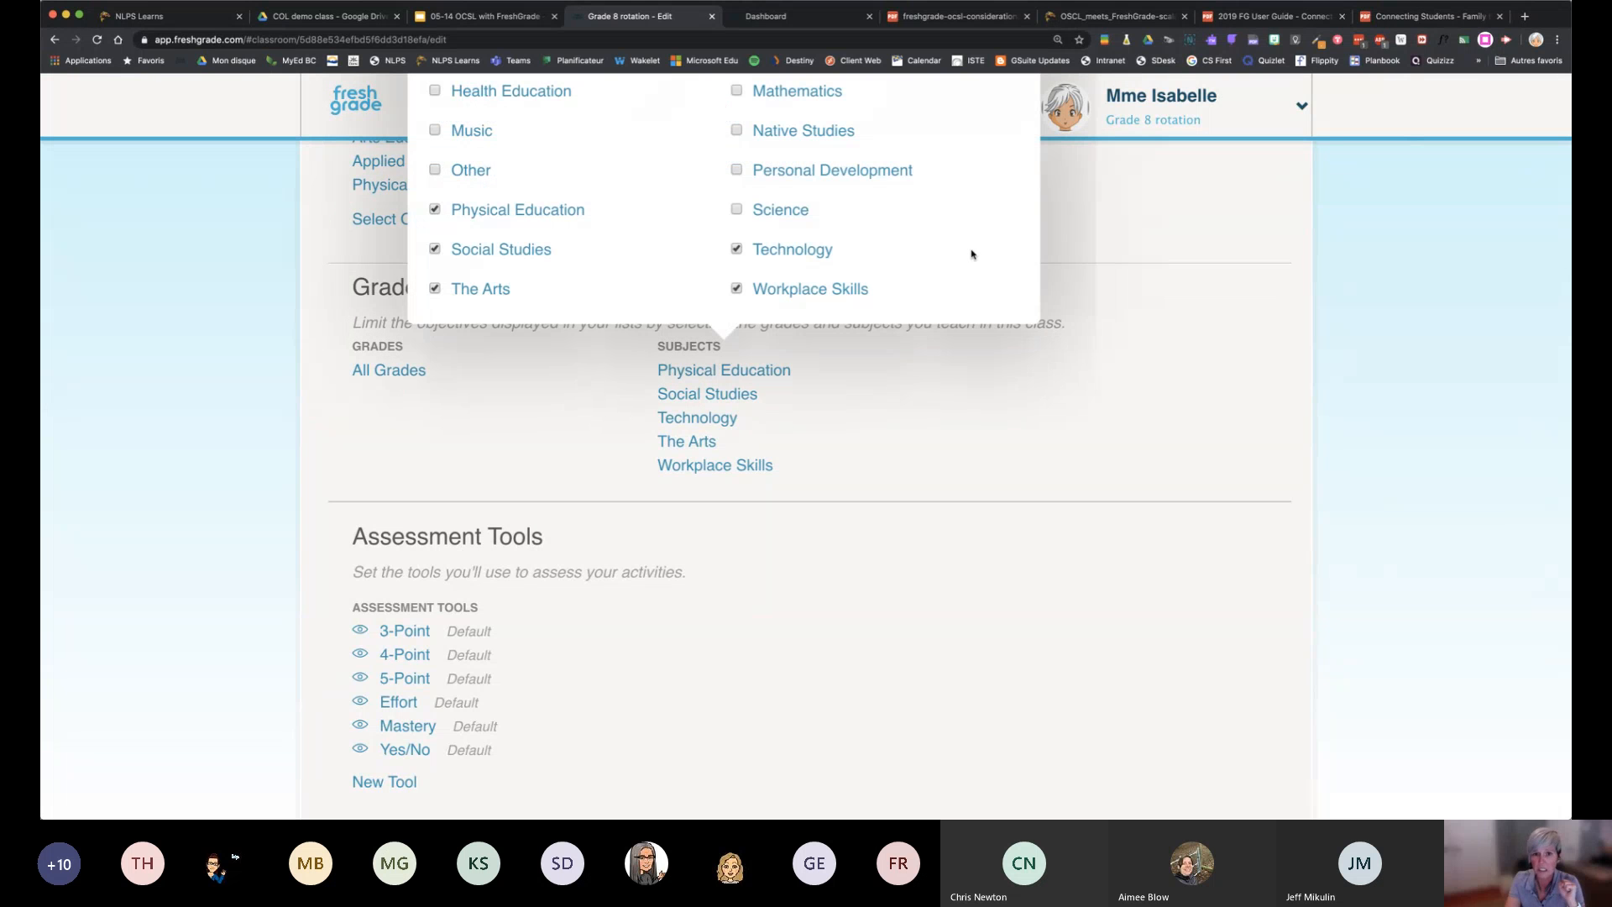
pyautogui.scroll(4, 972, 252)
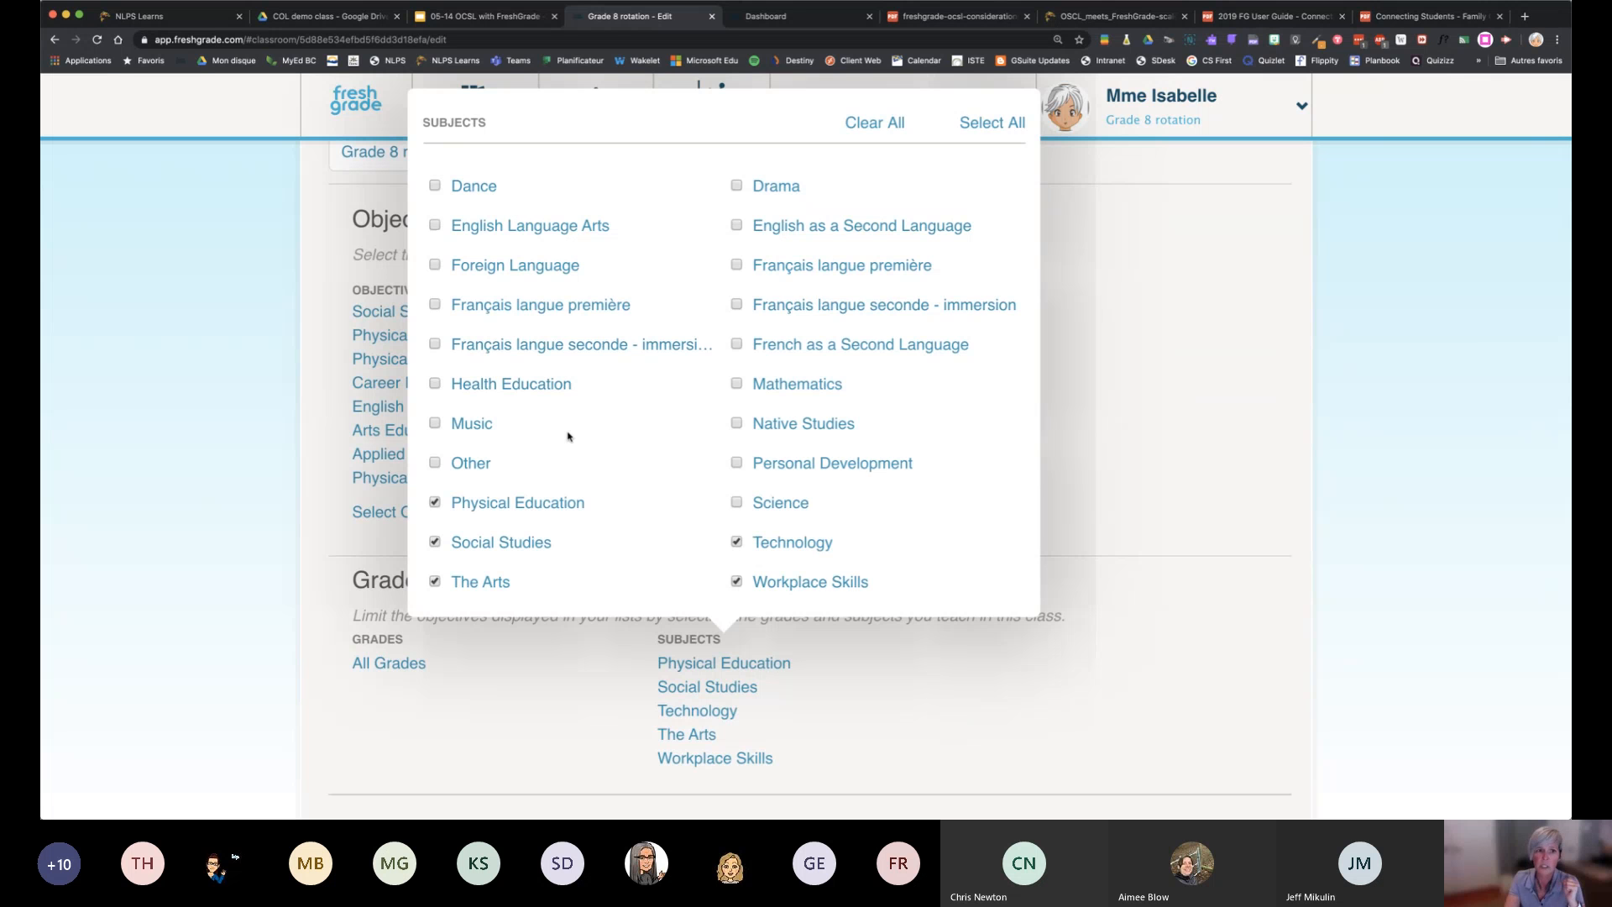
pyautogui.click(436, 226)
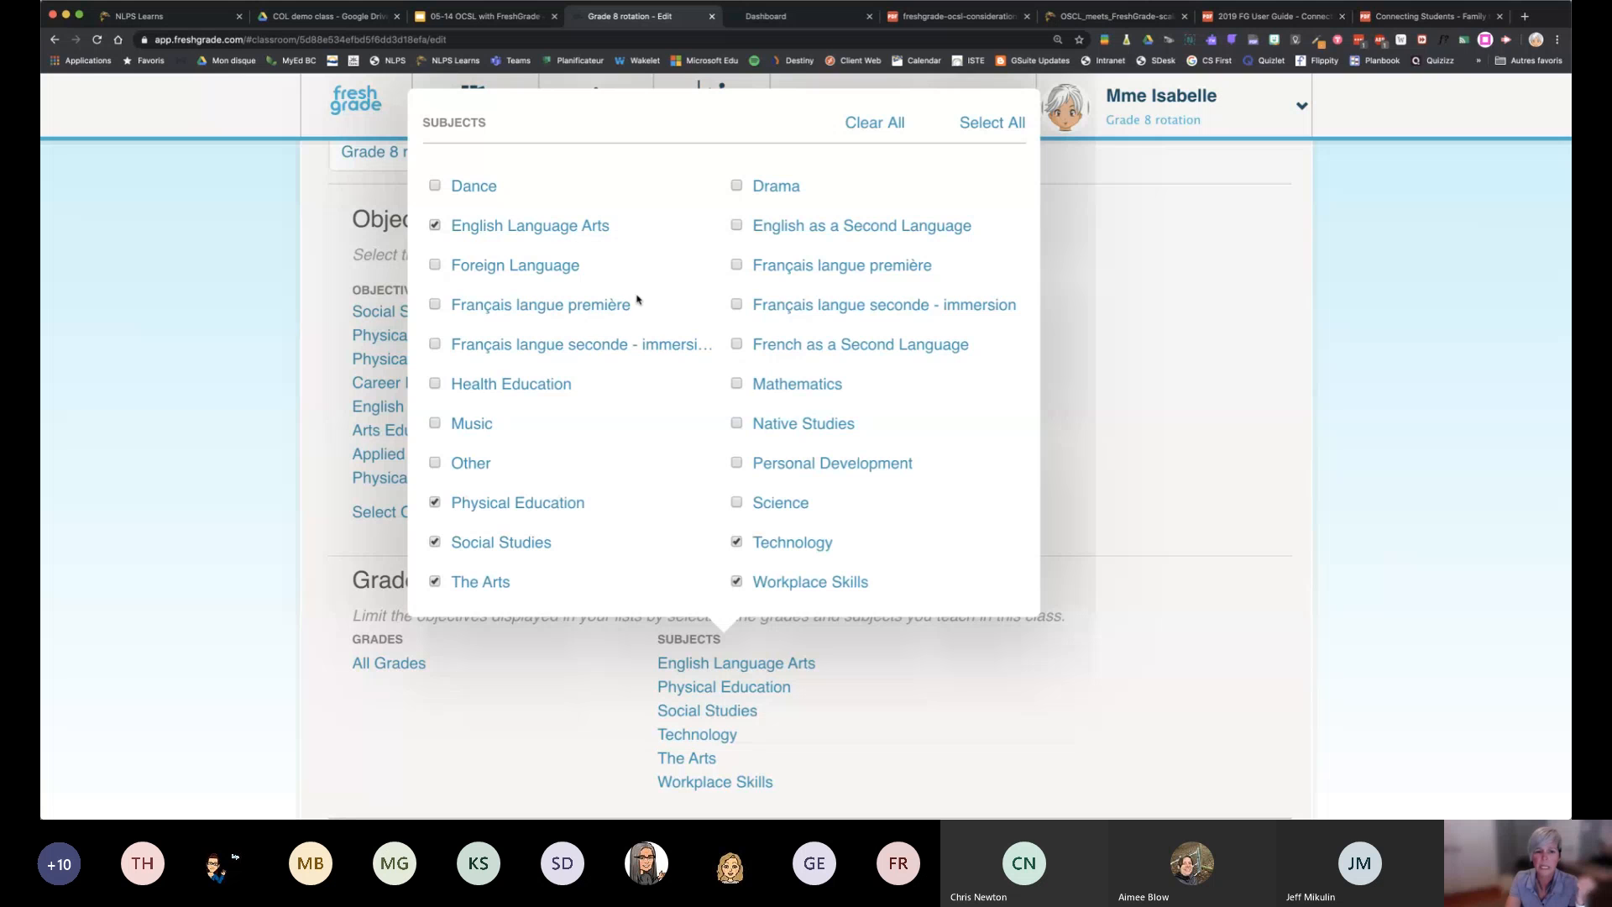
# Try out the class's grade filter by deselecting grades 8, 10 and 11 and selecting them again
pyautogui.scroll(1, 637, 300)
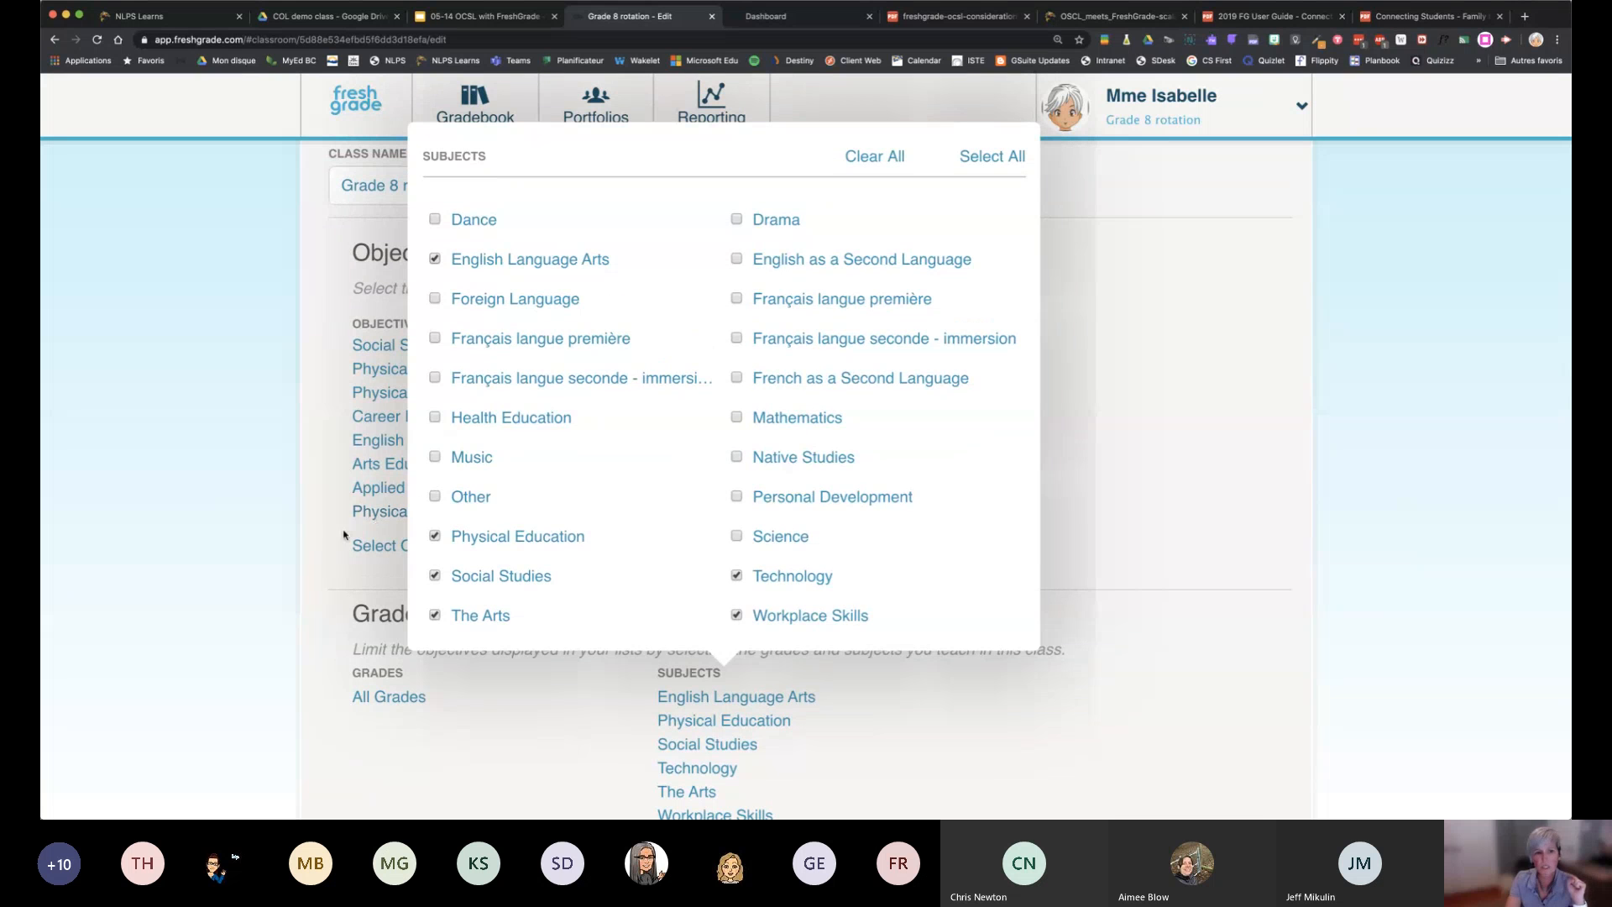
pyautogui.click(395, 702)
pyautogui.click(393, 698)
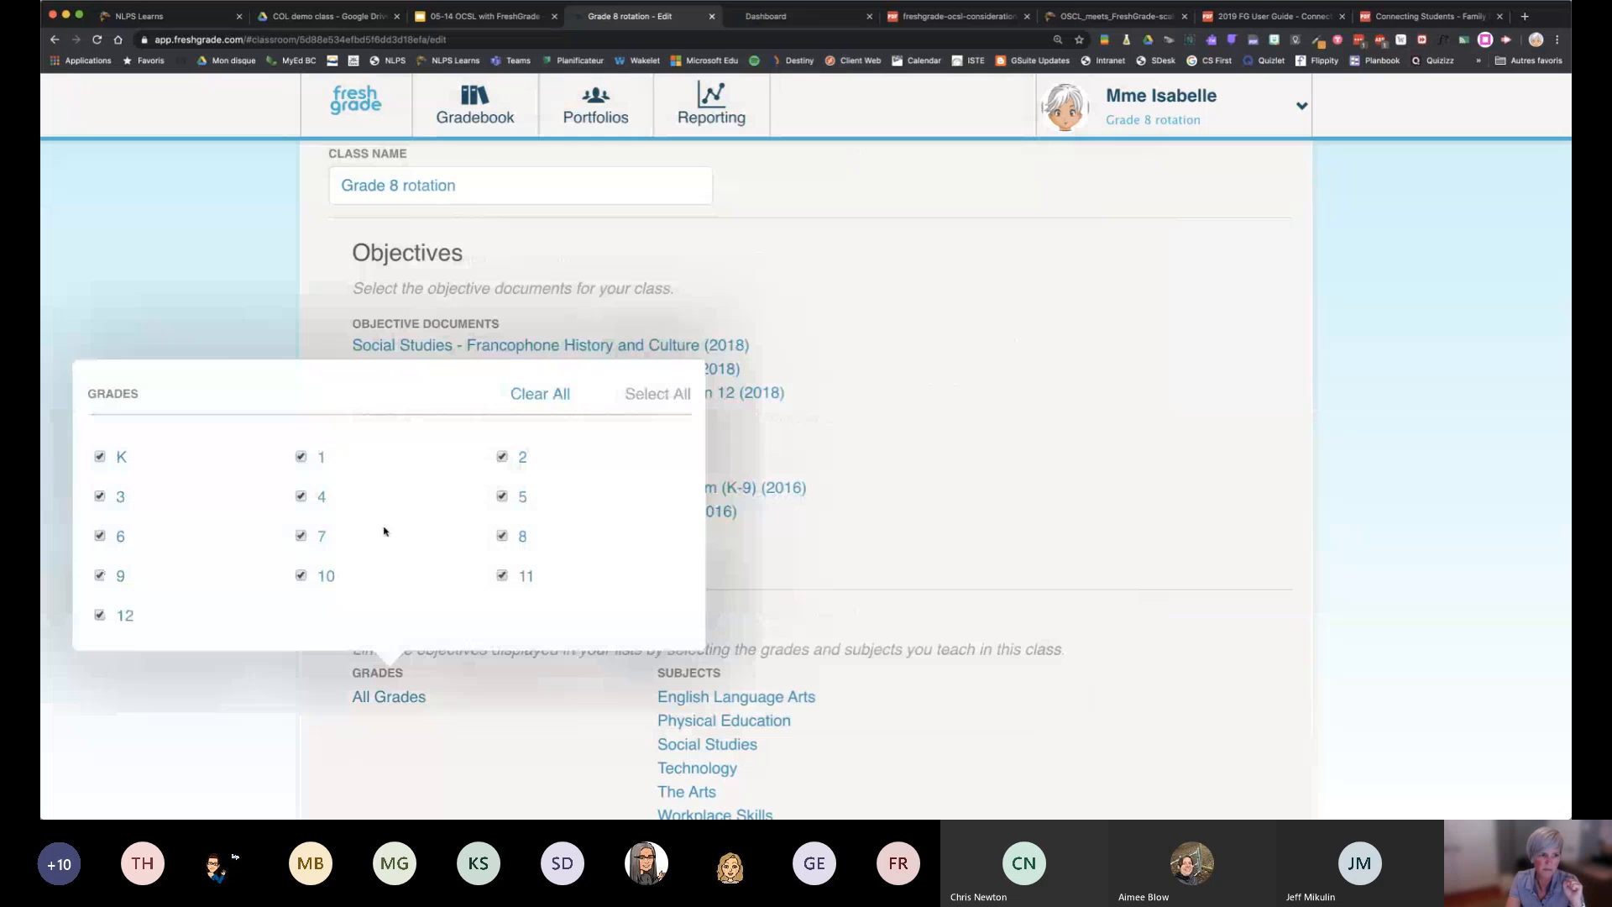
pyautogui.click(502, 576)
pyautogui.click(502, 536)
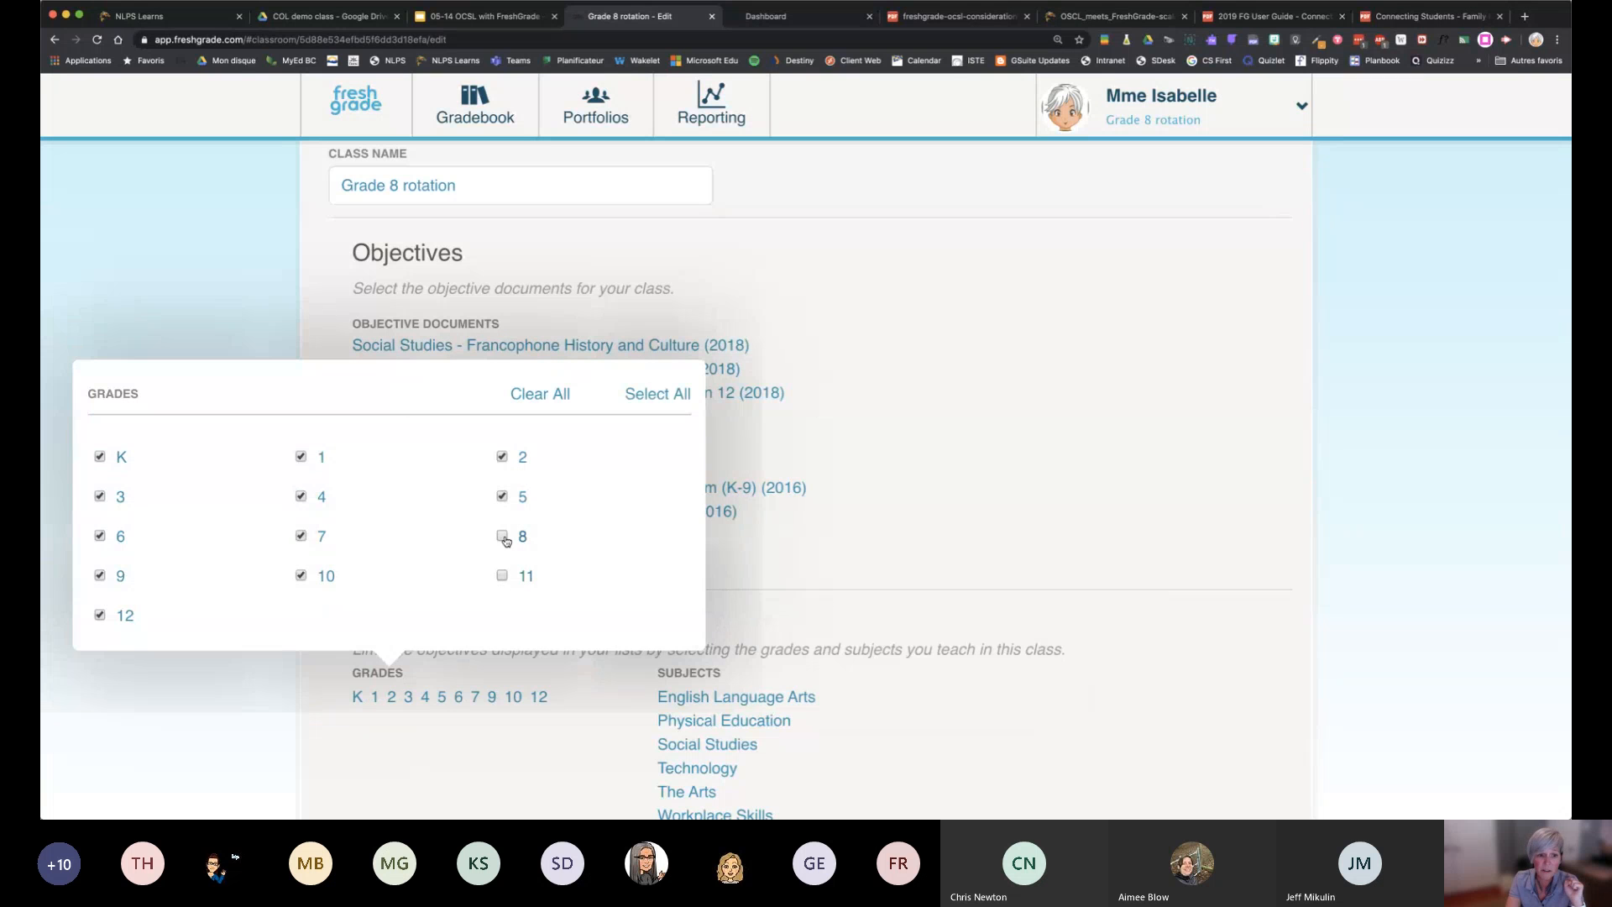
pyautogui.click(302, 576)
pyautogui.click(502, 536)
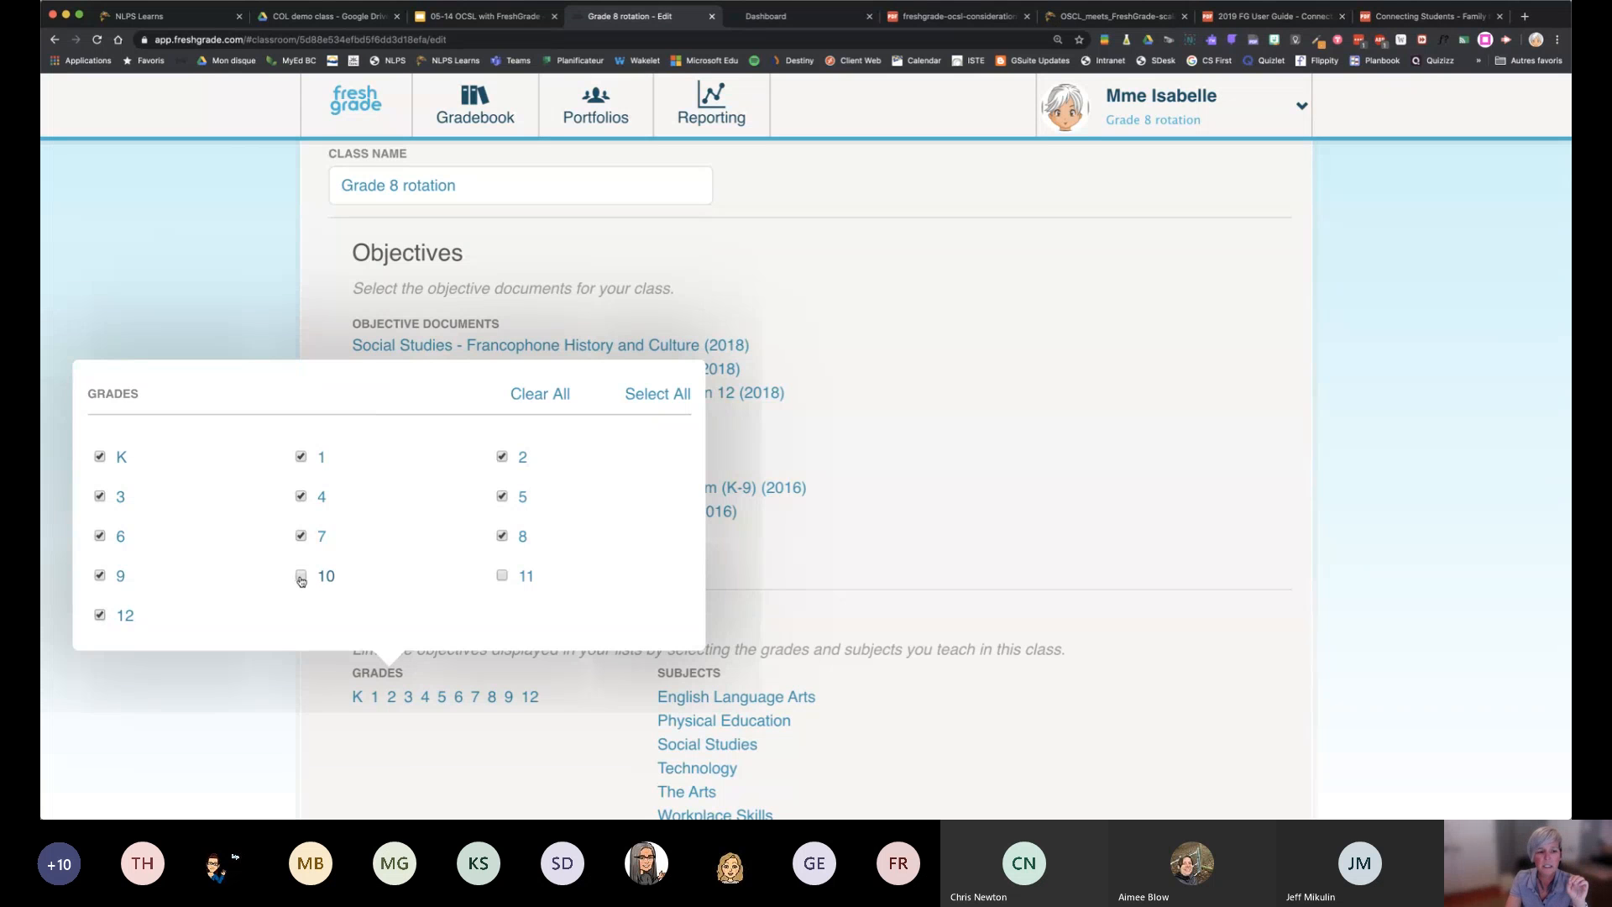
pyautogui.click(503, 576)
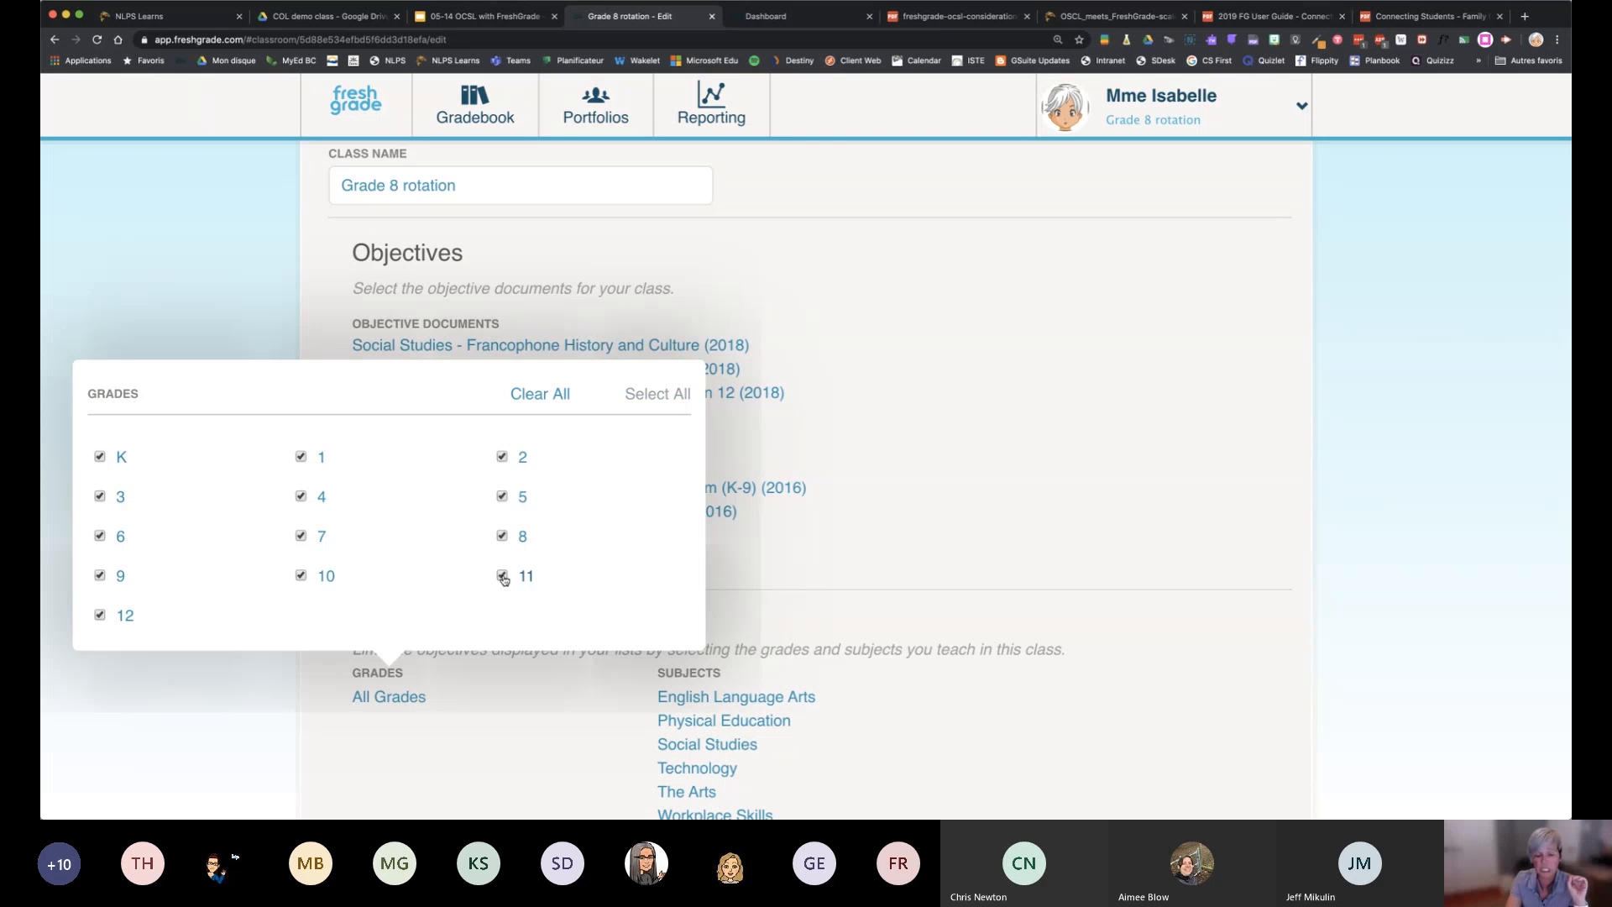
pyautogui.click(943, 551)
# Show the objective documents selection again from Career Education Curriculum (K-9) (2016) and cancel it
pyautogui.scroll(-3, 943, 549)
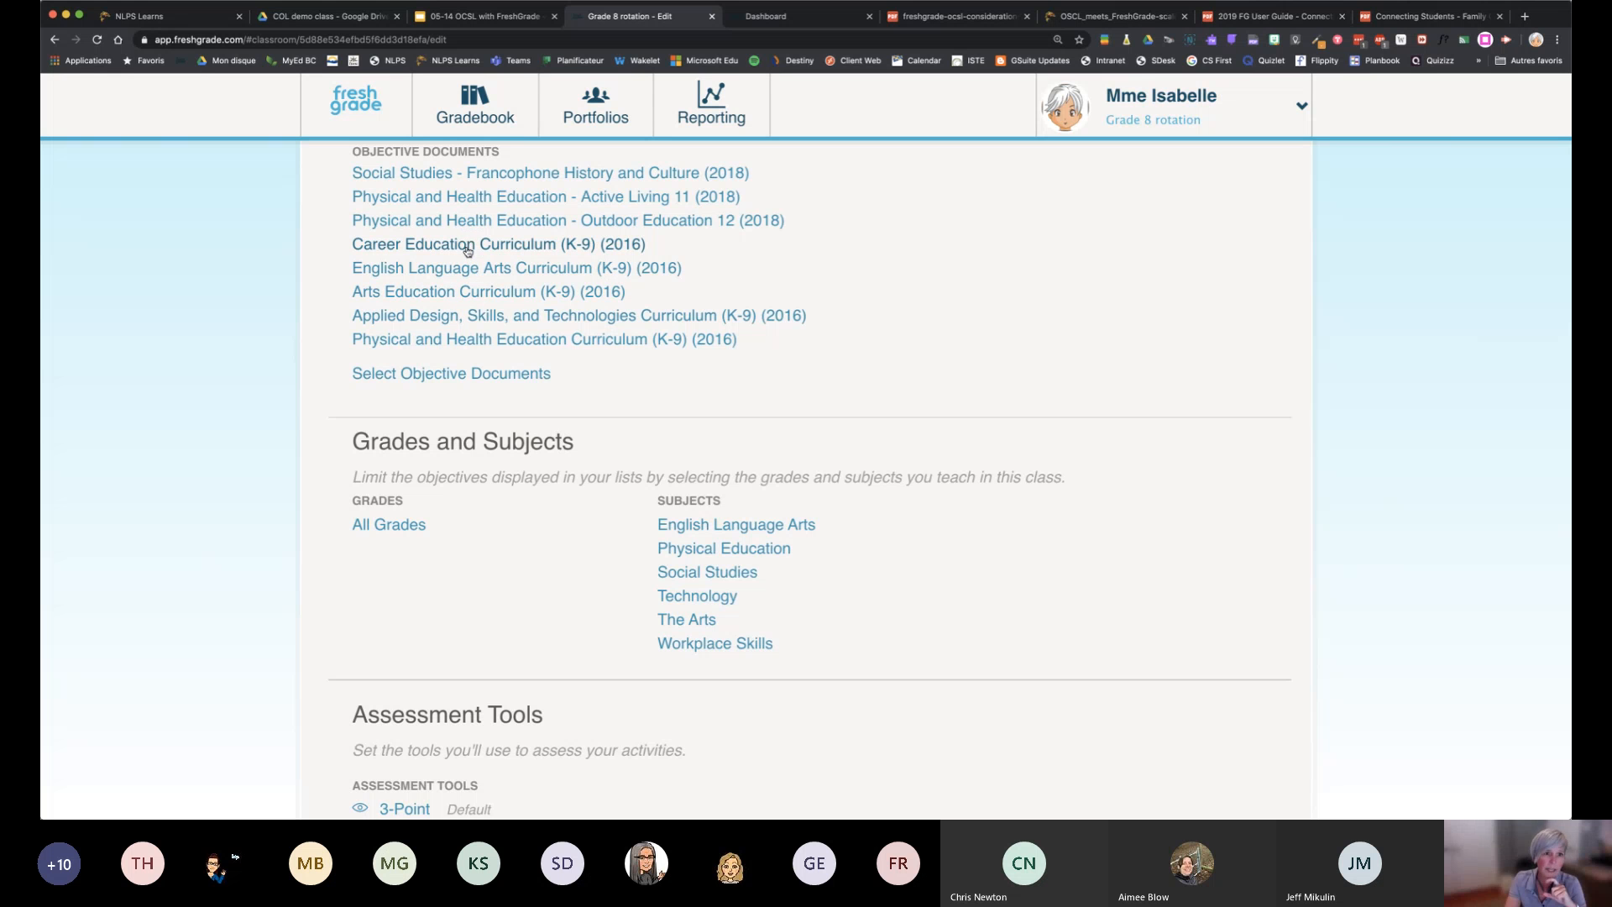
pyautogui.click(517, 252)
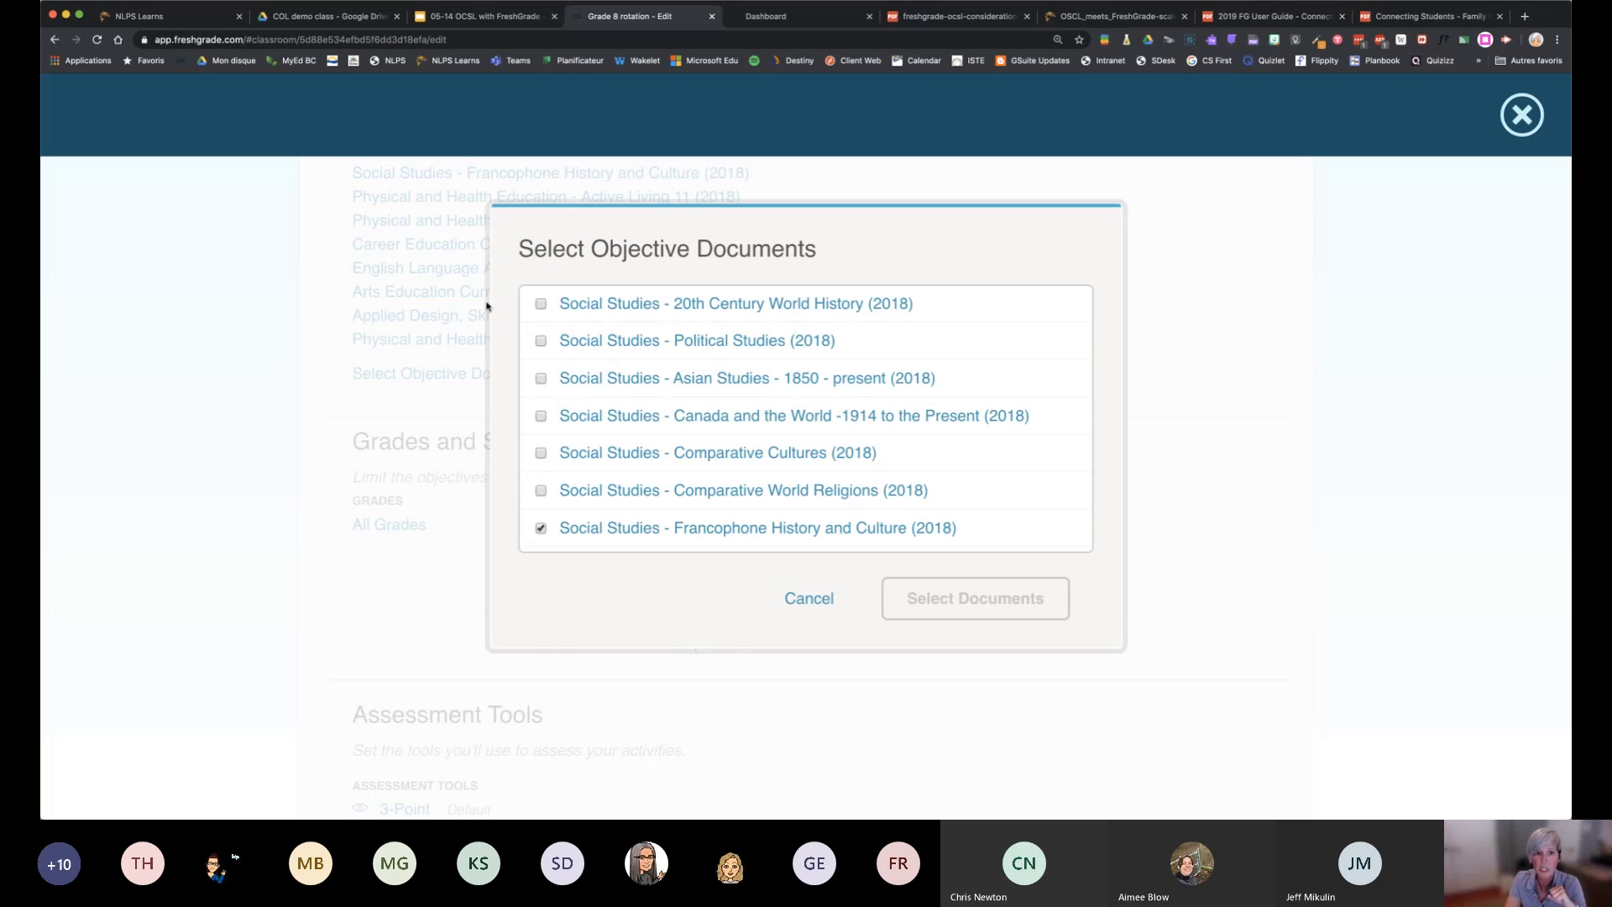
pyautogui.click(811, 599)
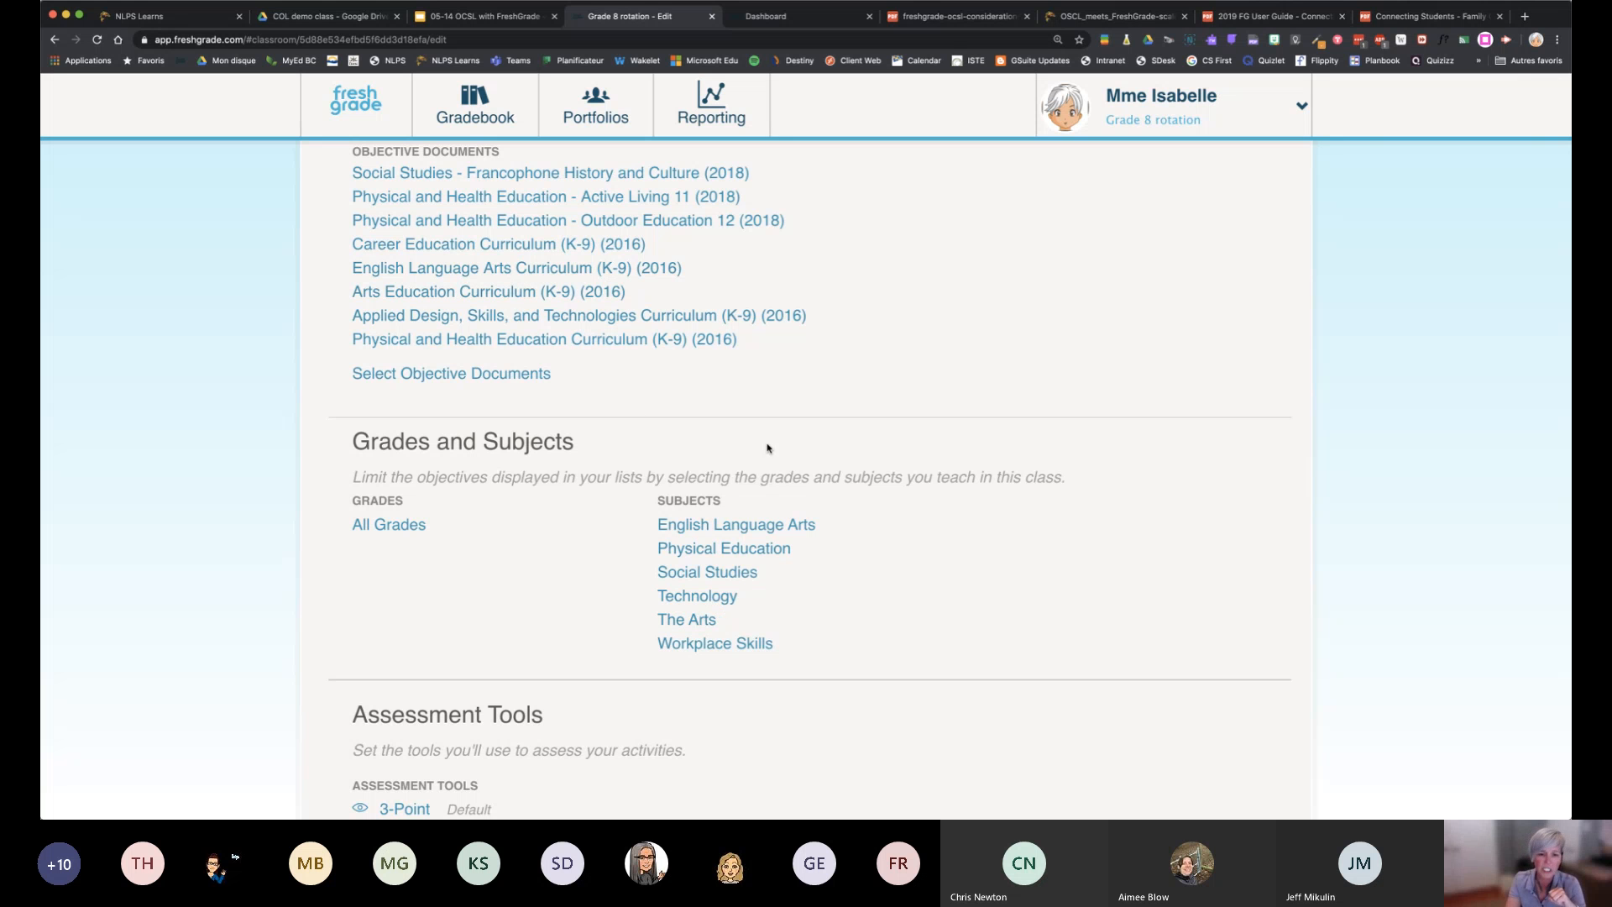
# Open the list of subjects for the class and bring all its options into view
pyautogui.click(683, 619)
pyautogui.scroll(3, 720, 333)
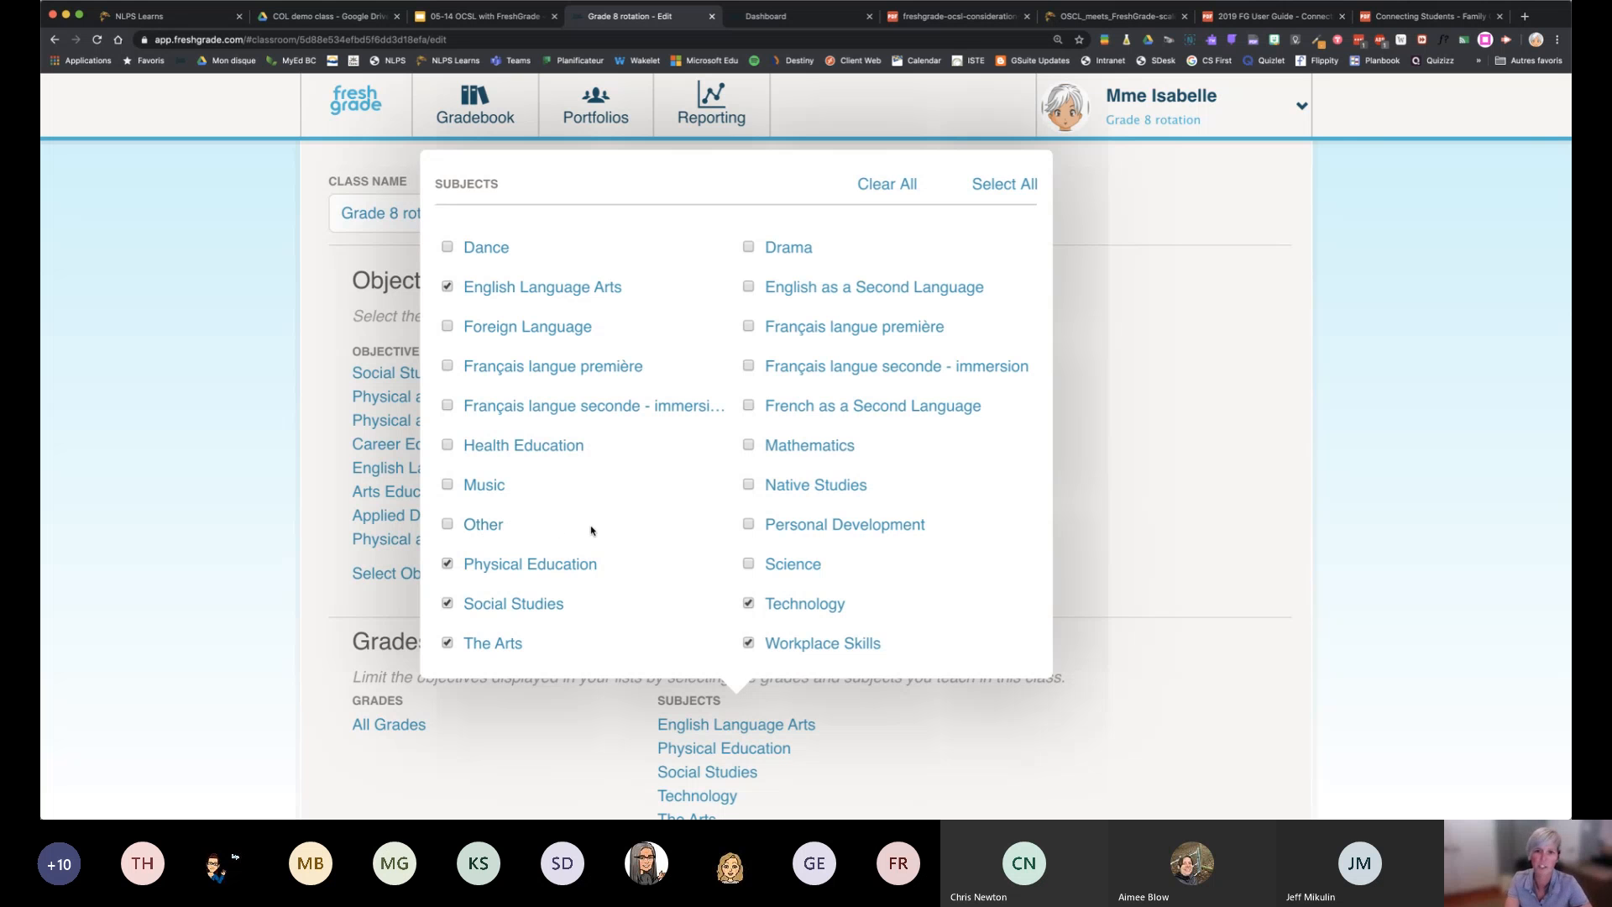
# Close the subjects list and hide the 3-Point assessment tool from the class's tools list, saving the tool
pyautogui.click(1157, 410)
pyautogui.scroll(-10, 1157, 410)
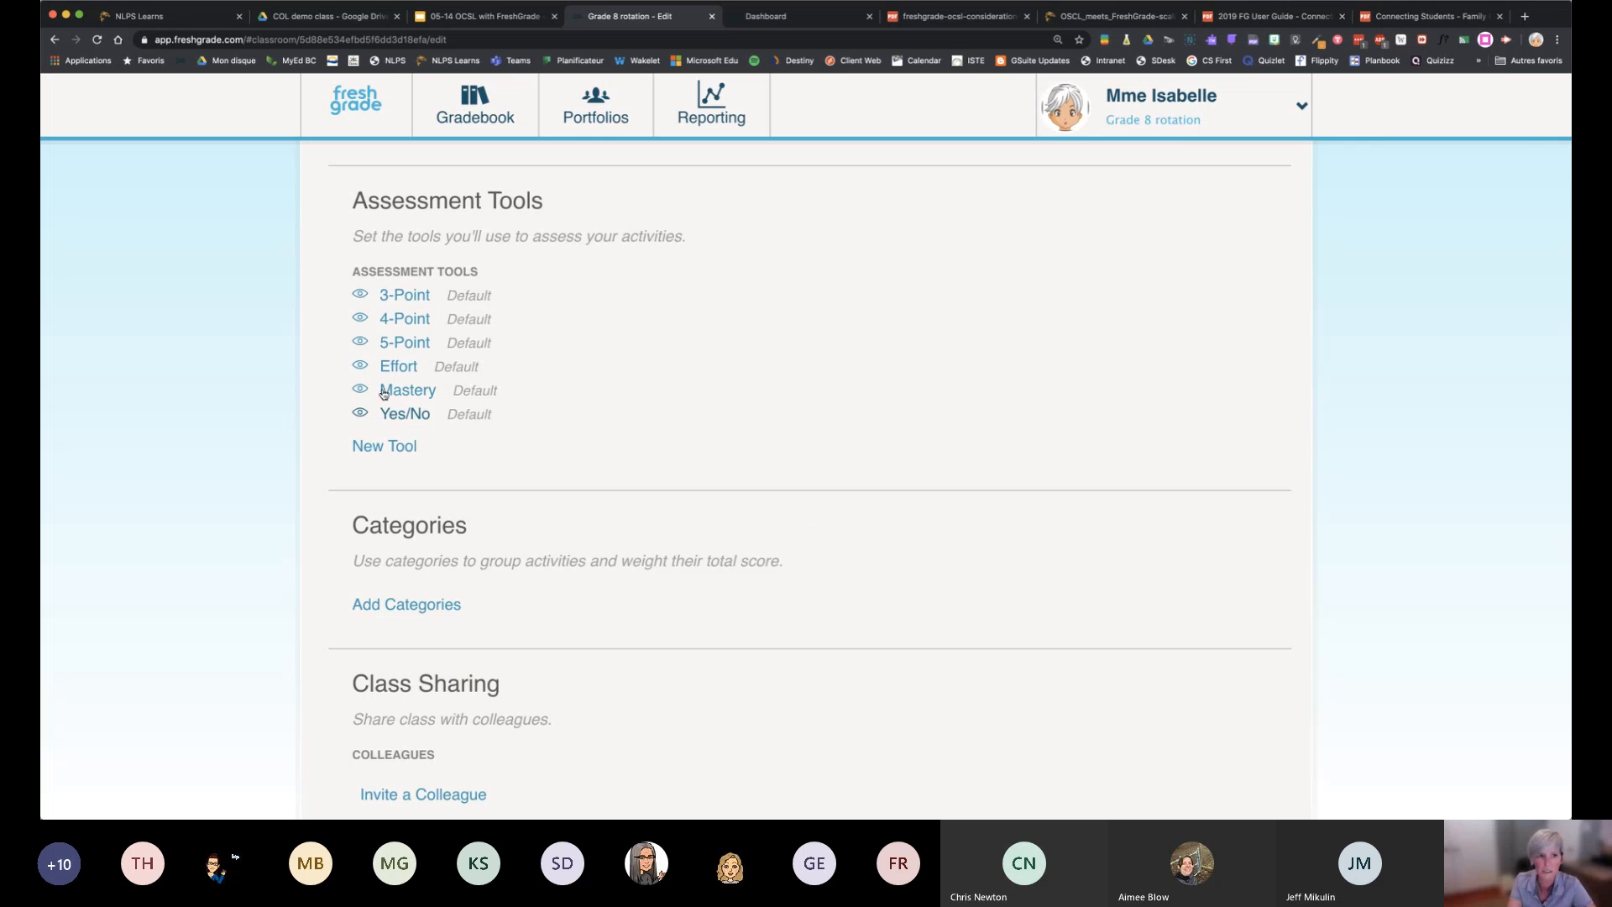
pyautogui.click(366, 297)
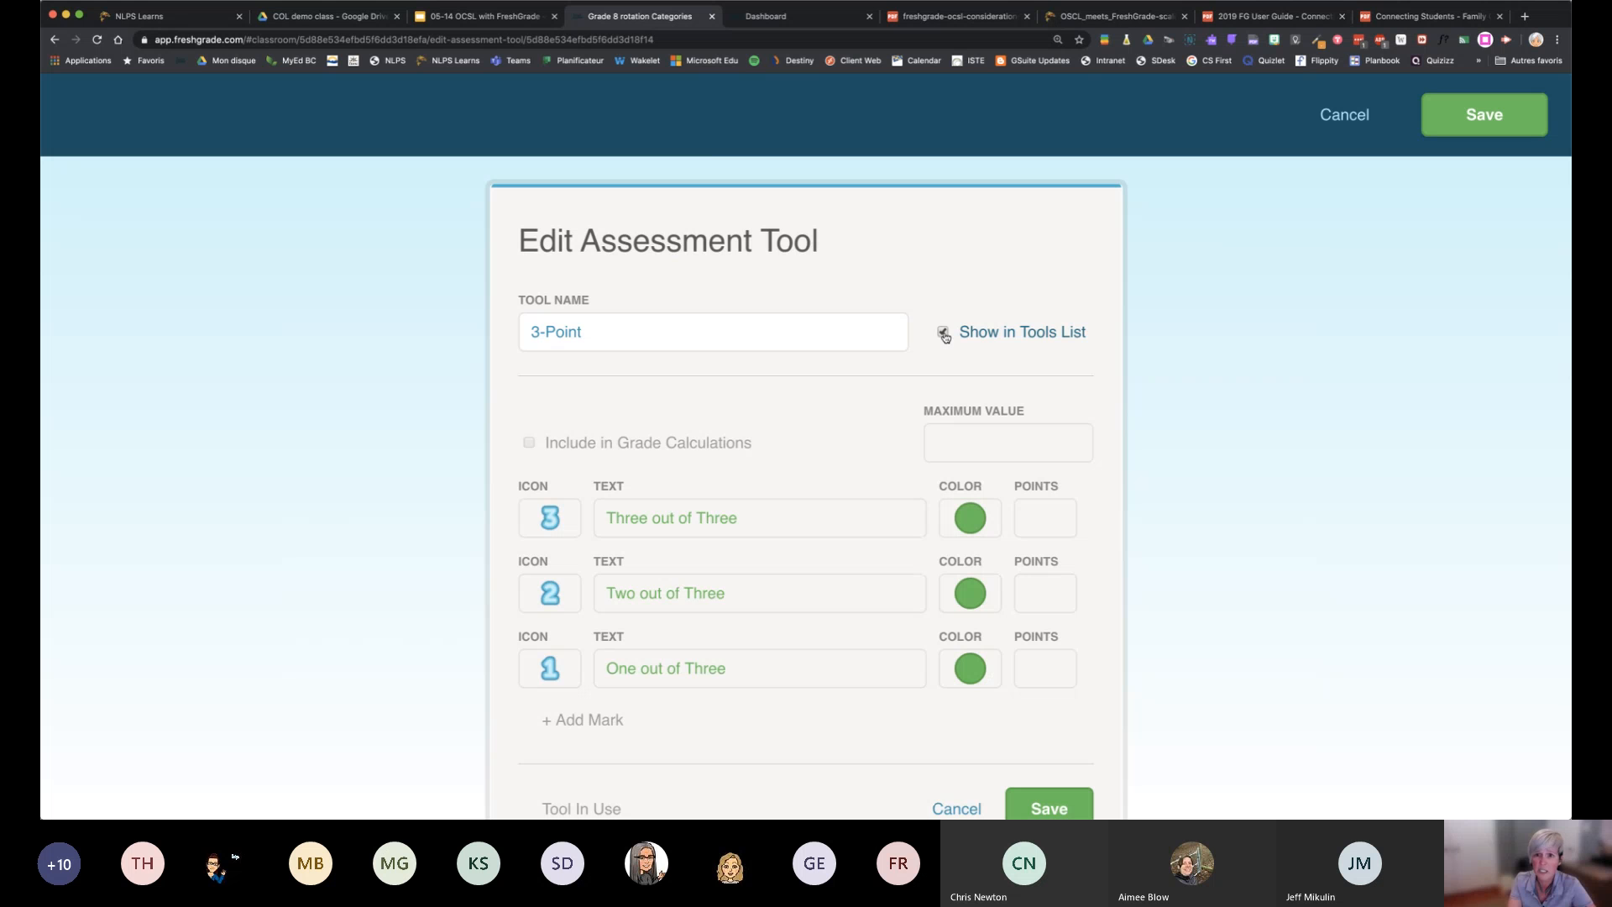
pyautogui.click(1018, 808)
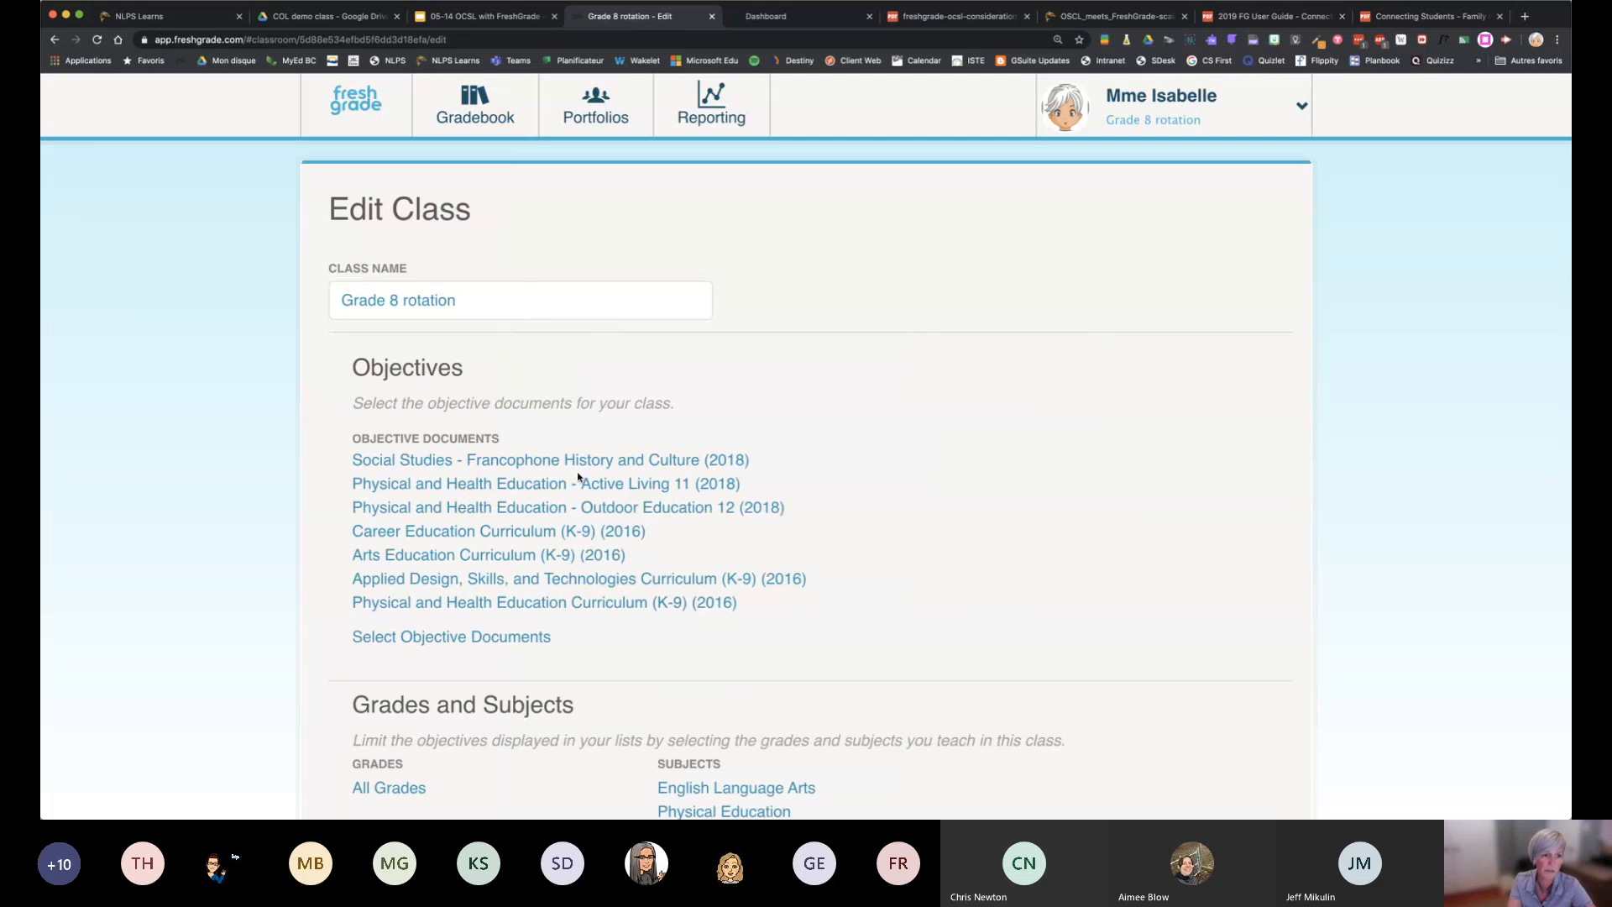
# Hide the 5-Point assessment tool from the class's tools list and save the tool
pyautogui.scroll(-3, 558, 587)
pyautogui.scroll(-3, 553, 639)
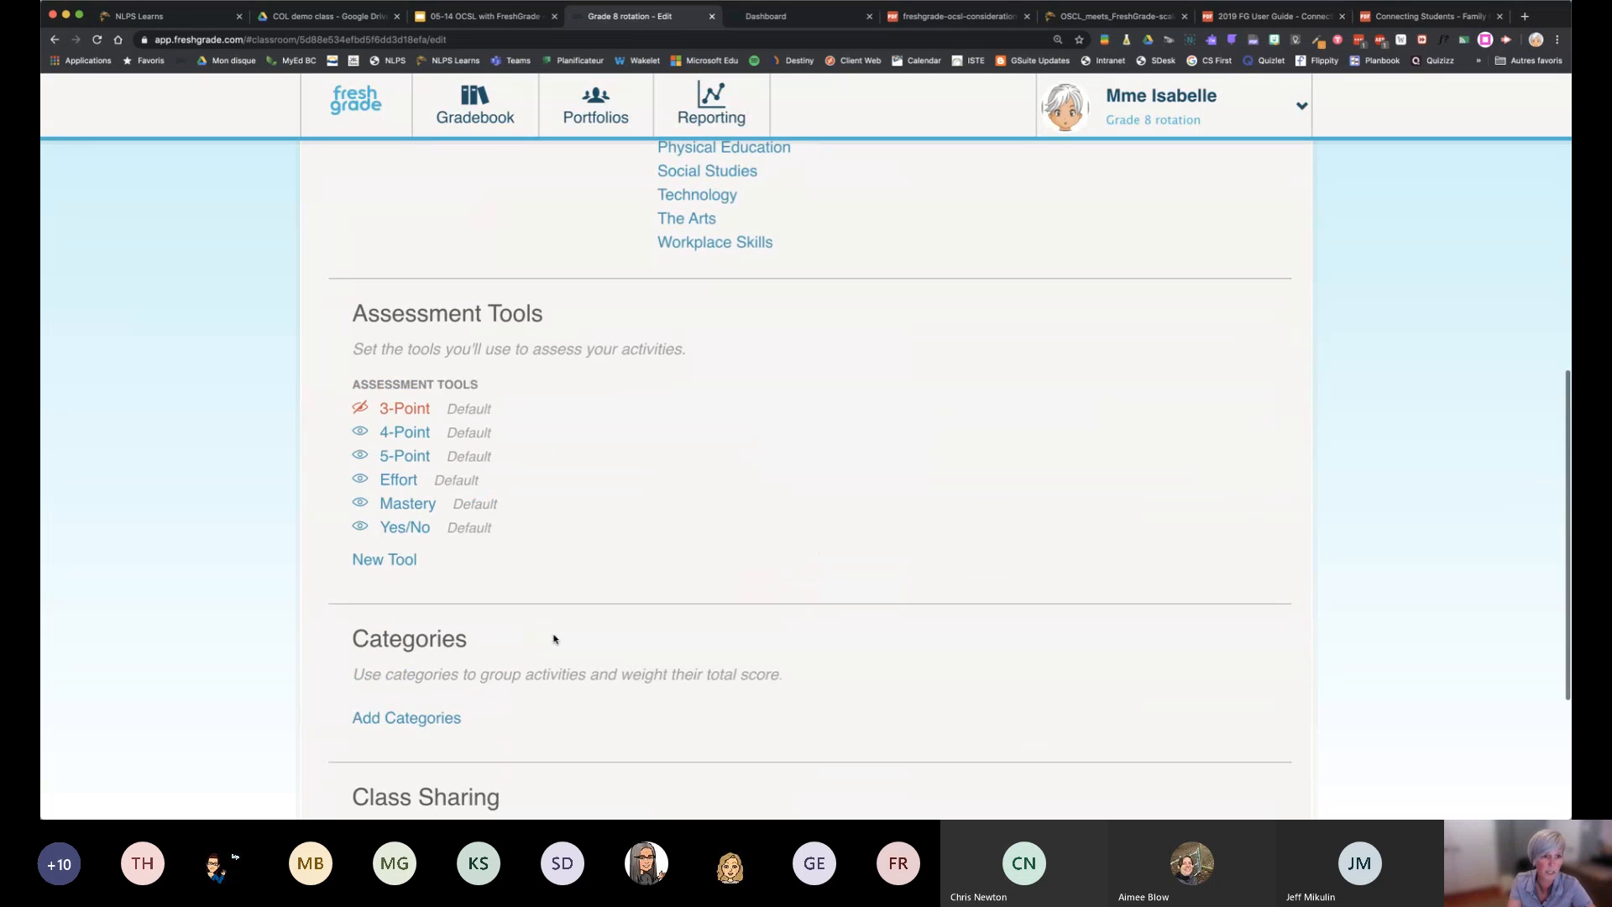
pyautogui.click(362, 457)
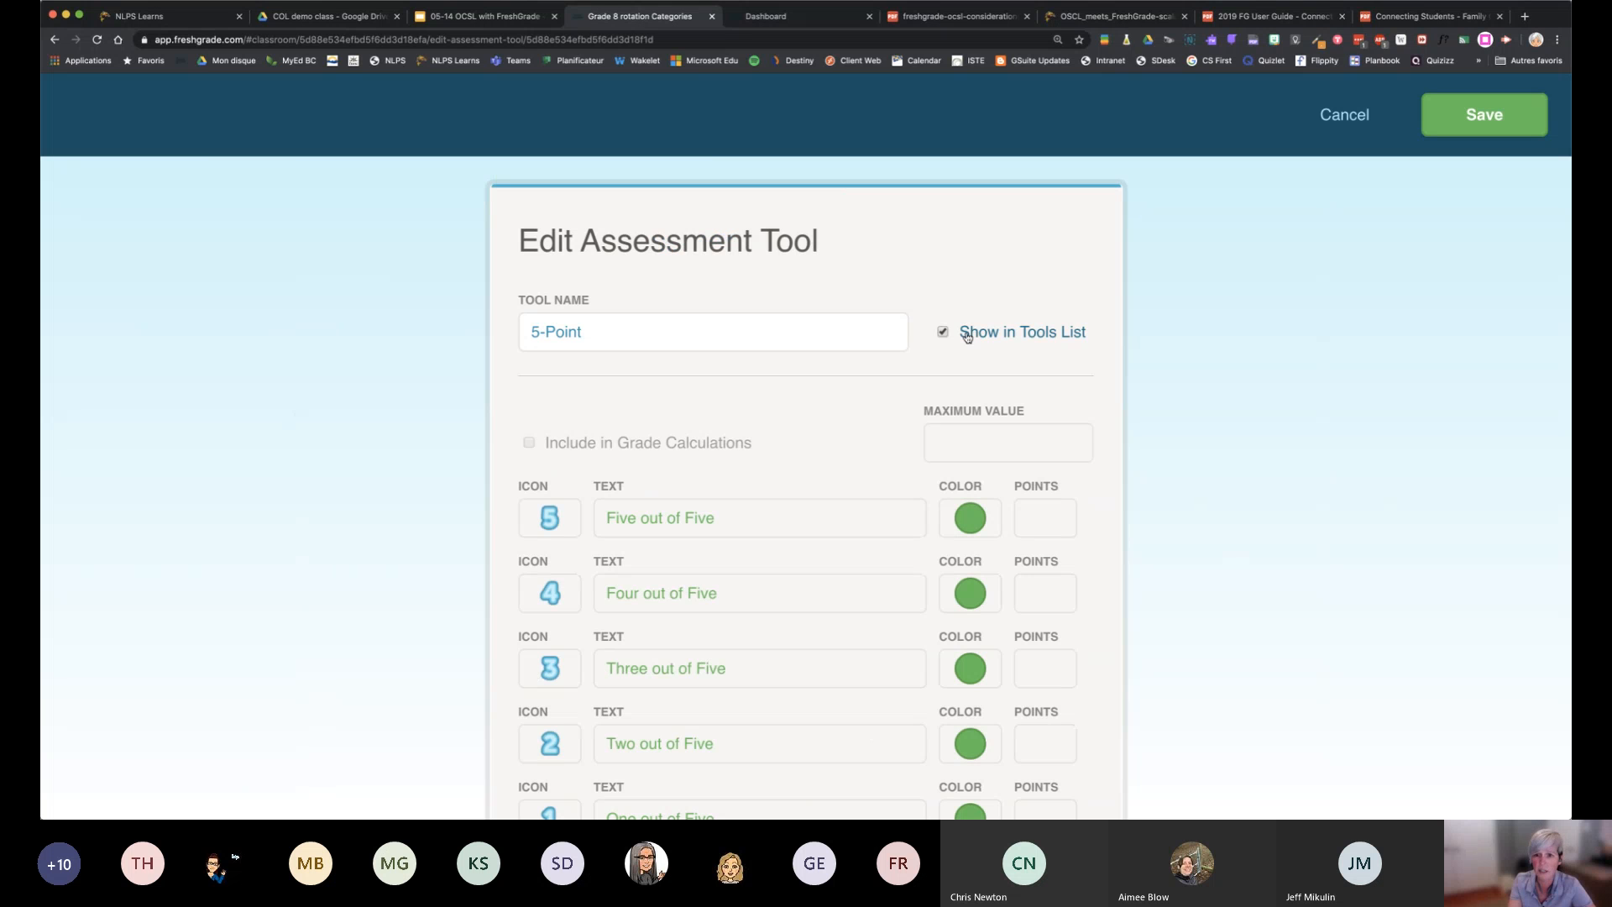
pyautogui.click(943, 333)
pyautogui.scroll(-4, 1065, 487)
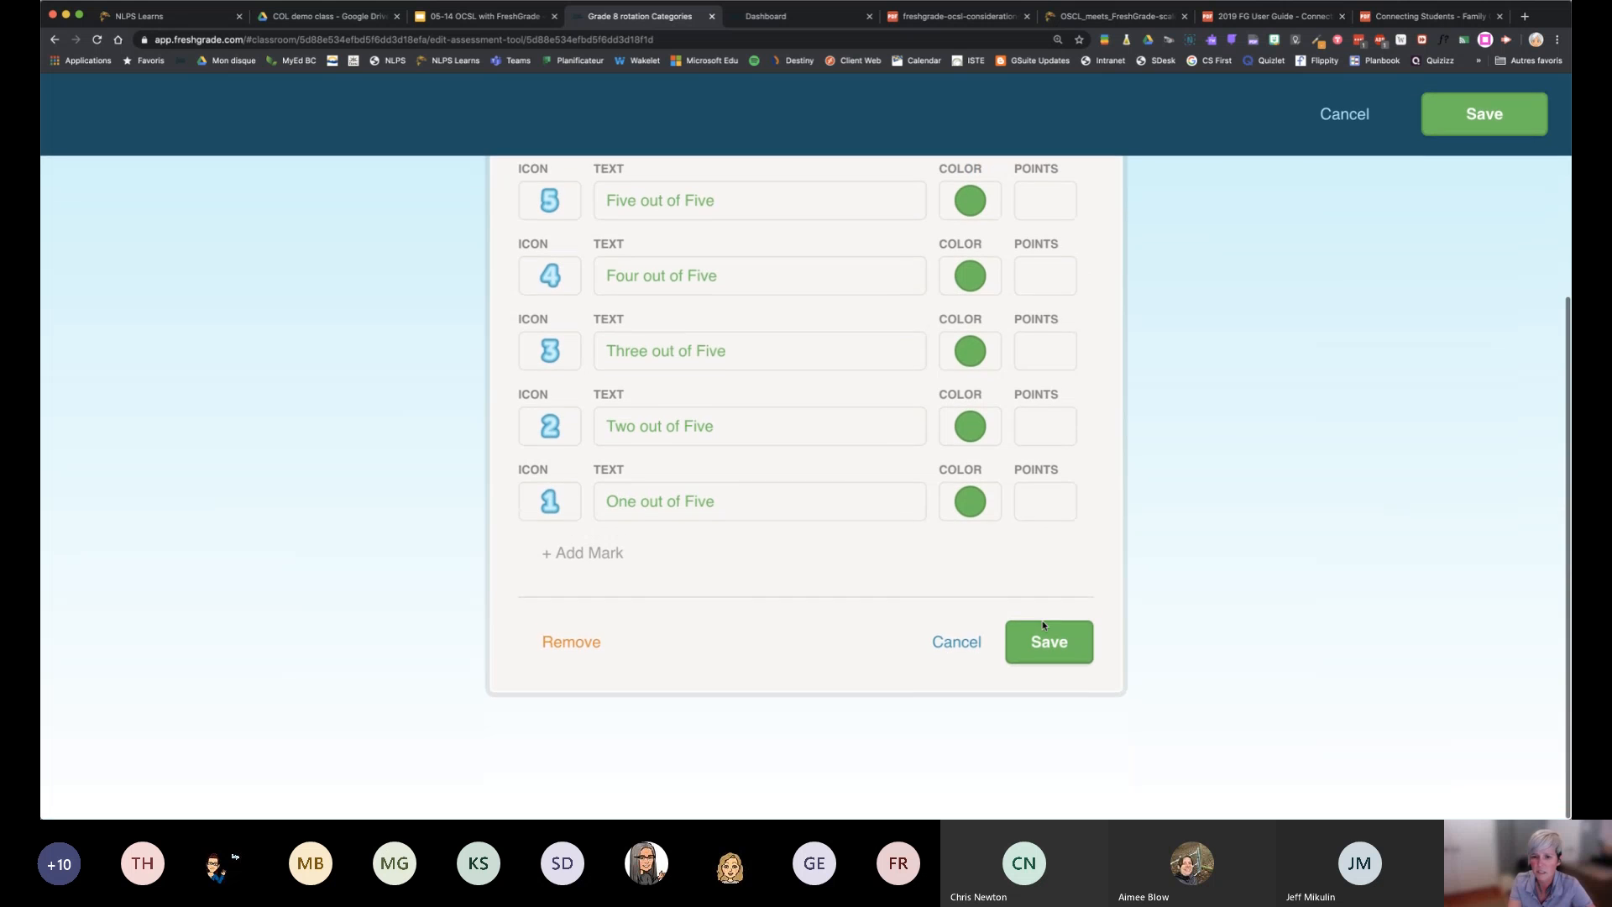
pyautogui.click(1041, 643)
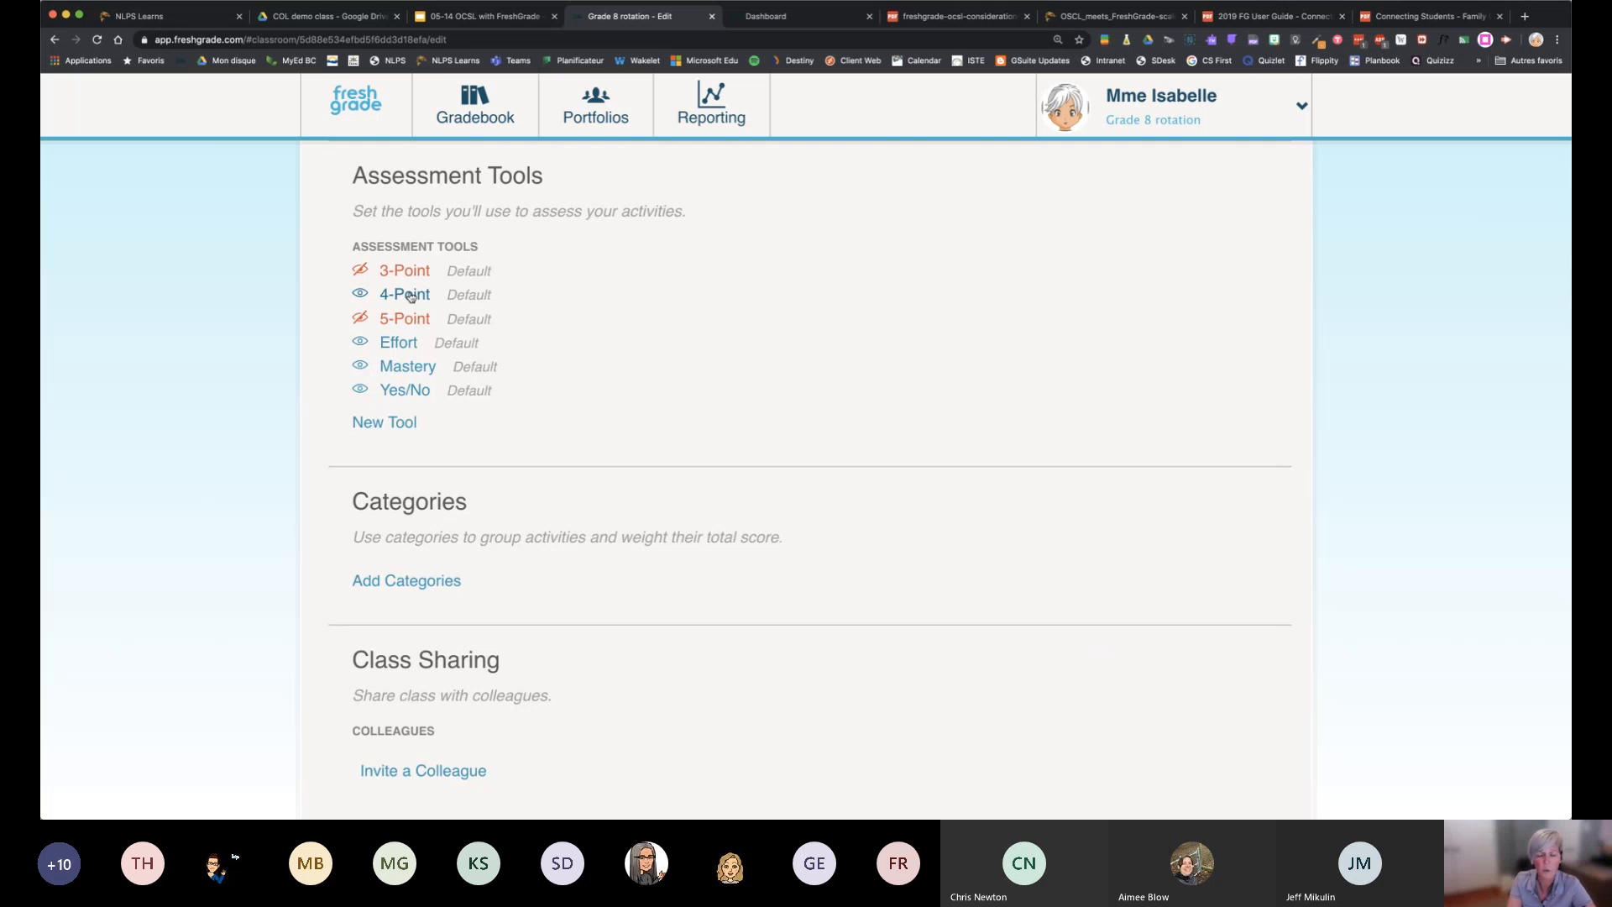
# Start a new assessment tool named Competency Scale and exclude it from grade calculations
pyautogui.click(374, 422)
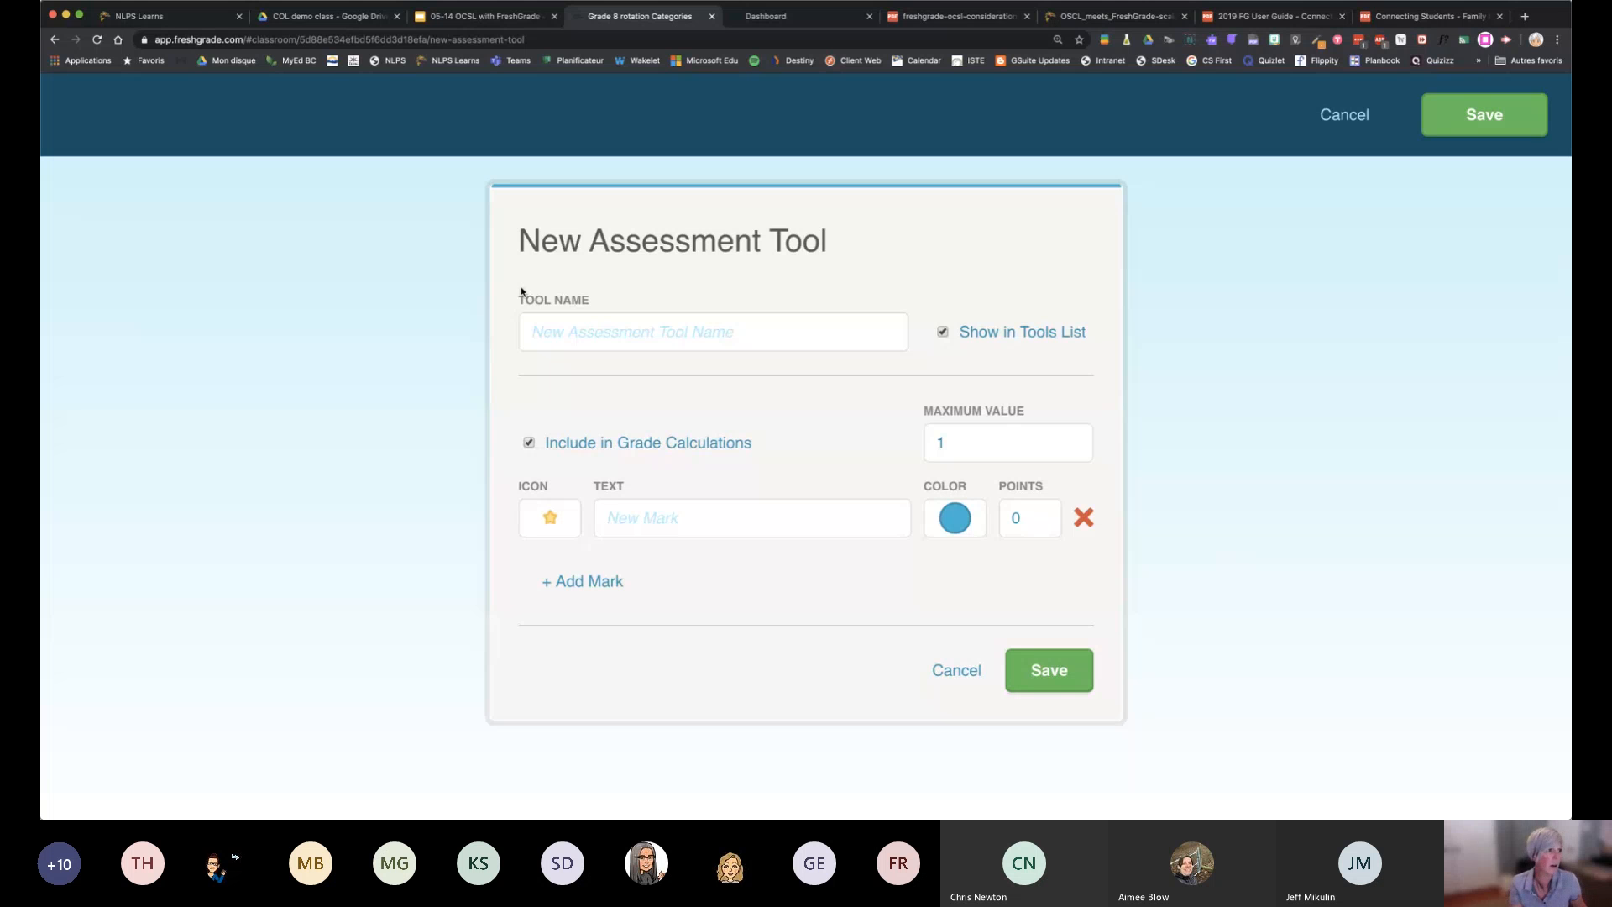
pyautogui.click(615, 343)
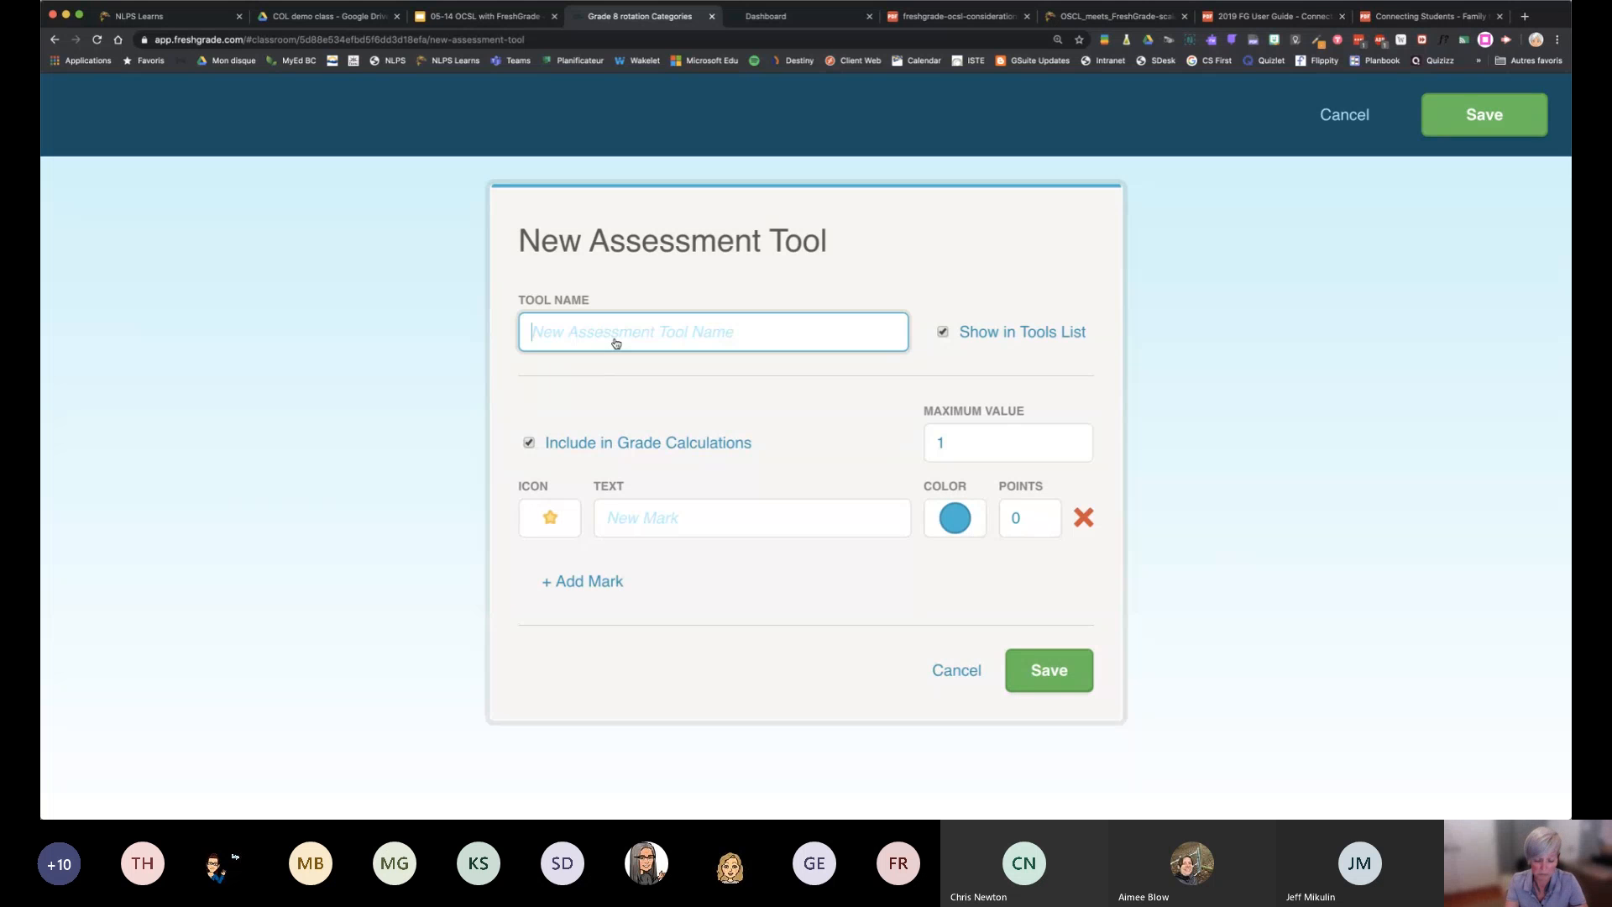
pyautogui.write('Competenc')
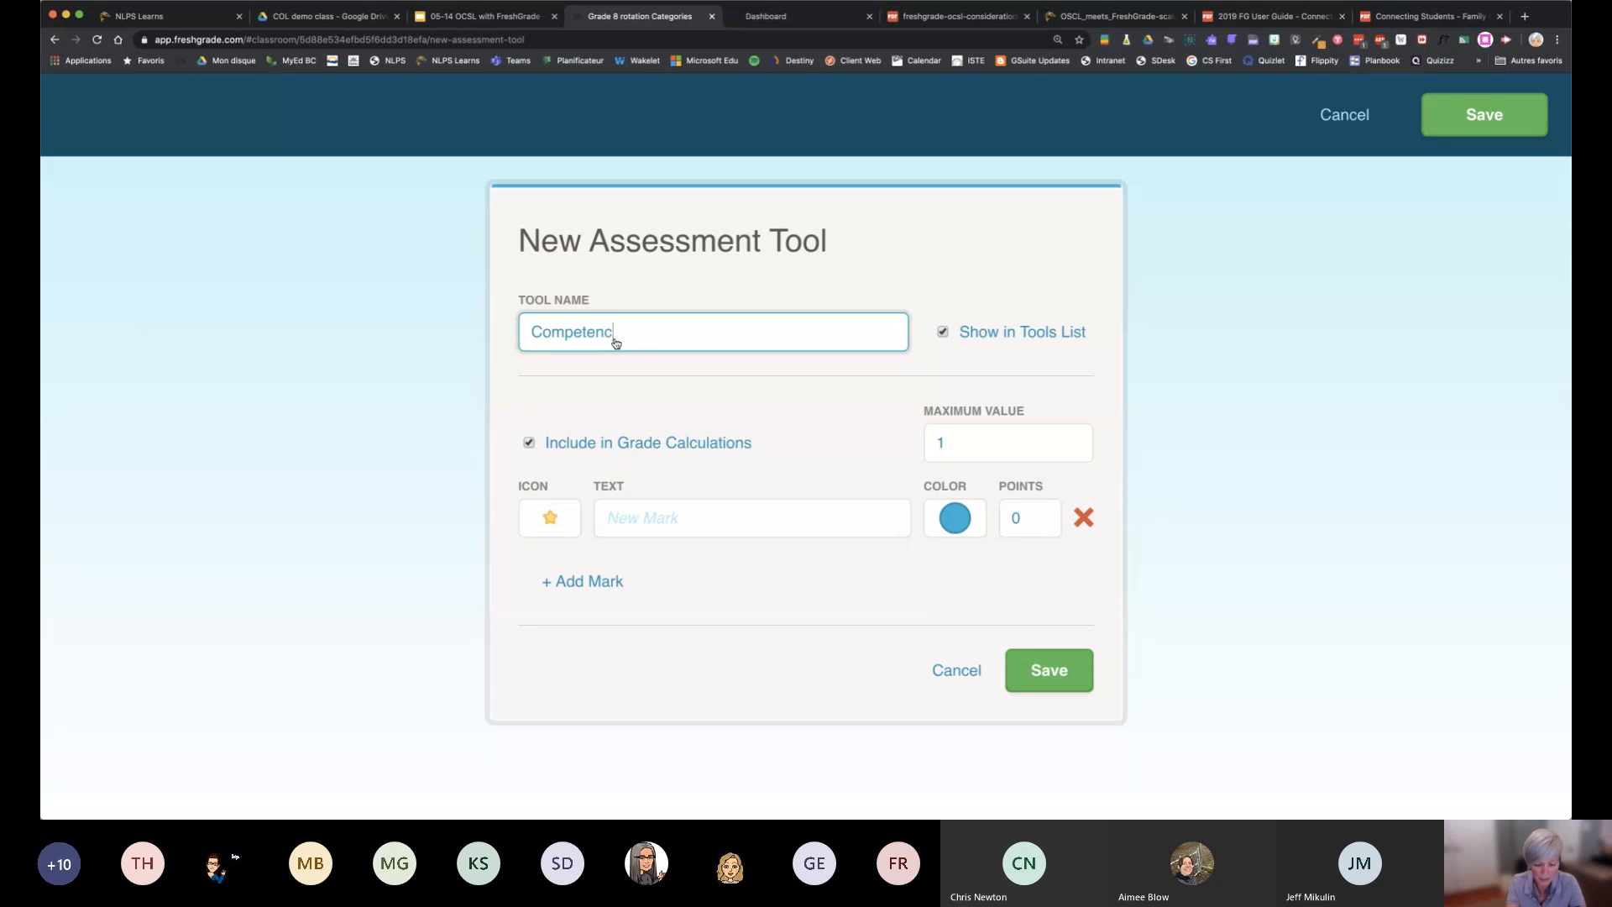
pyautogui.write('y Scale')
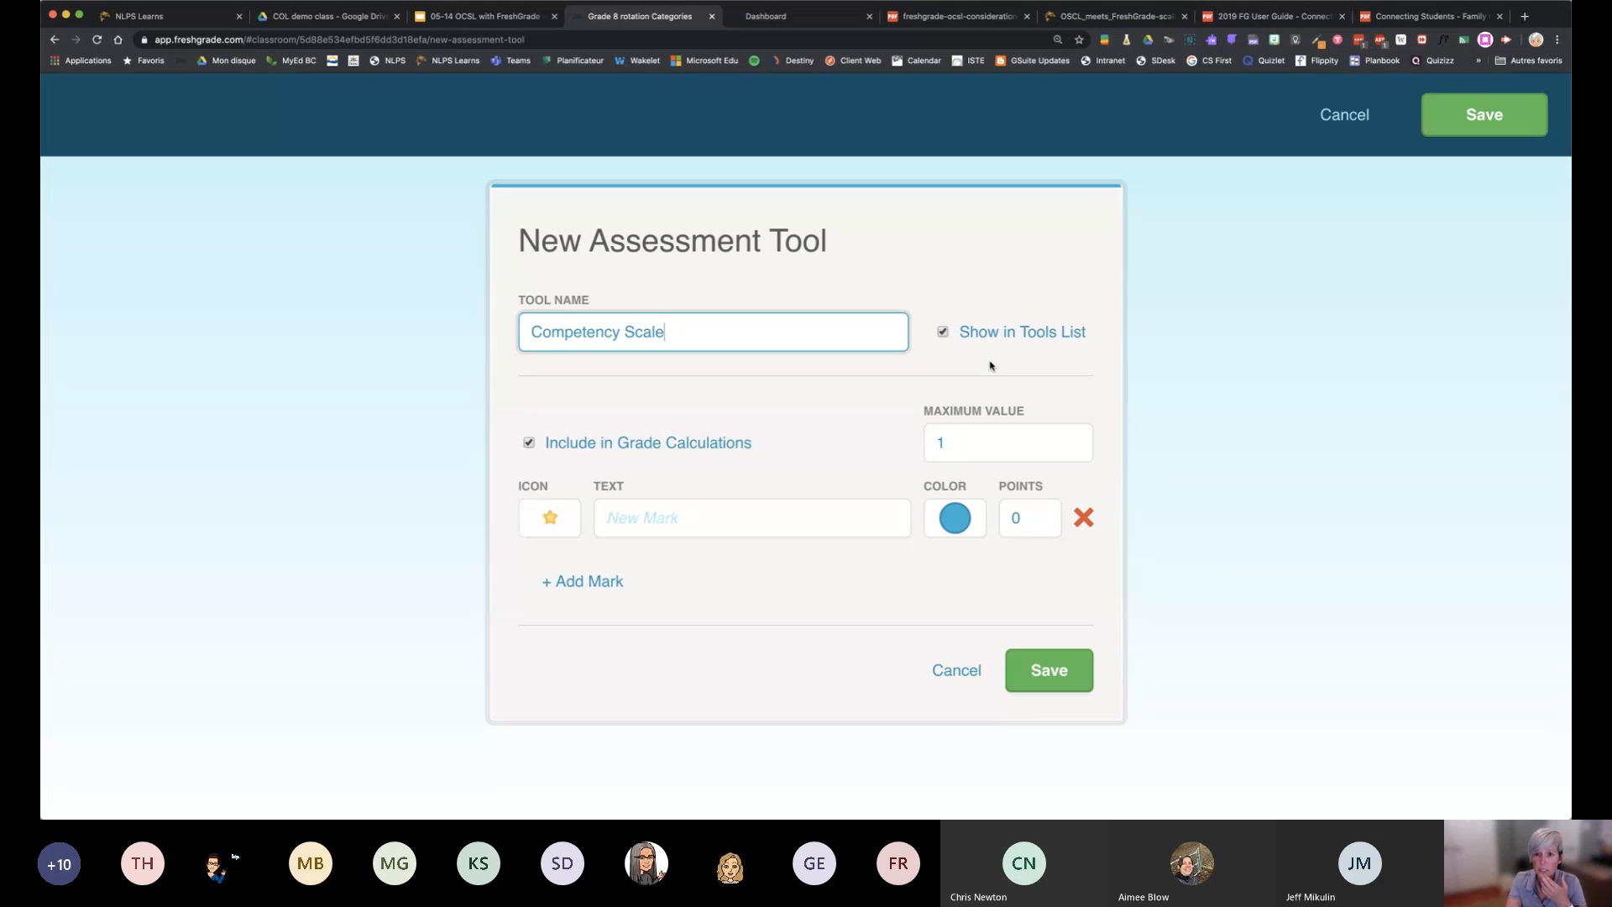
pyautogui.click(529, 443)
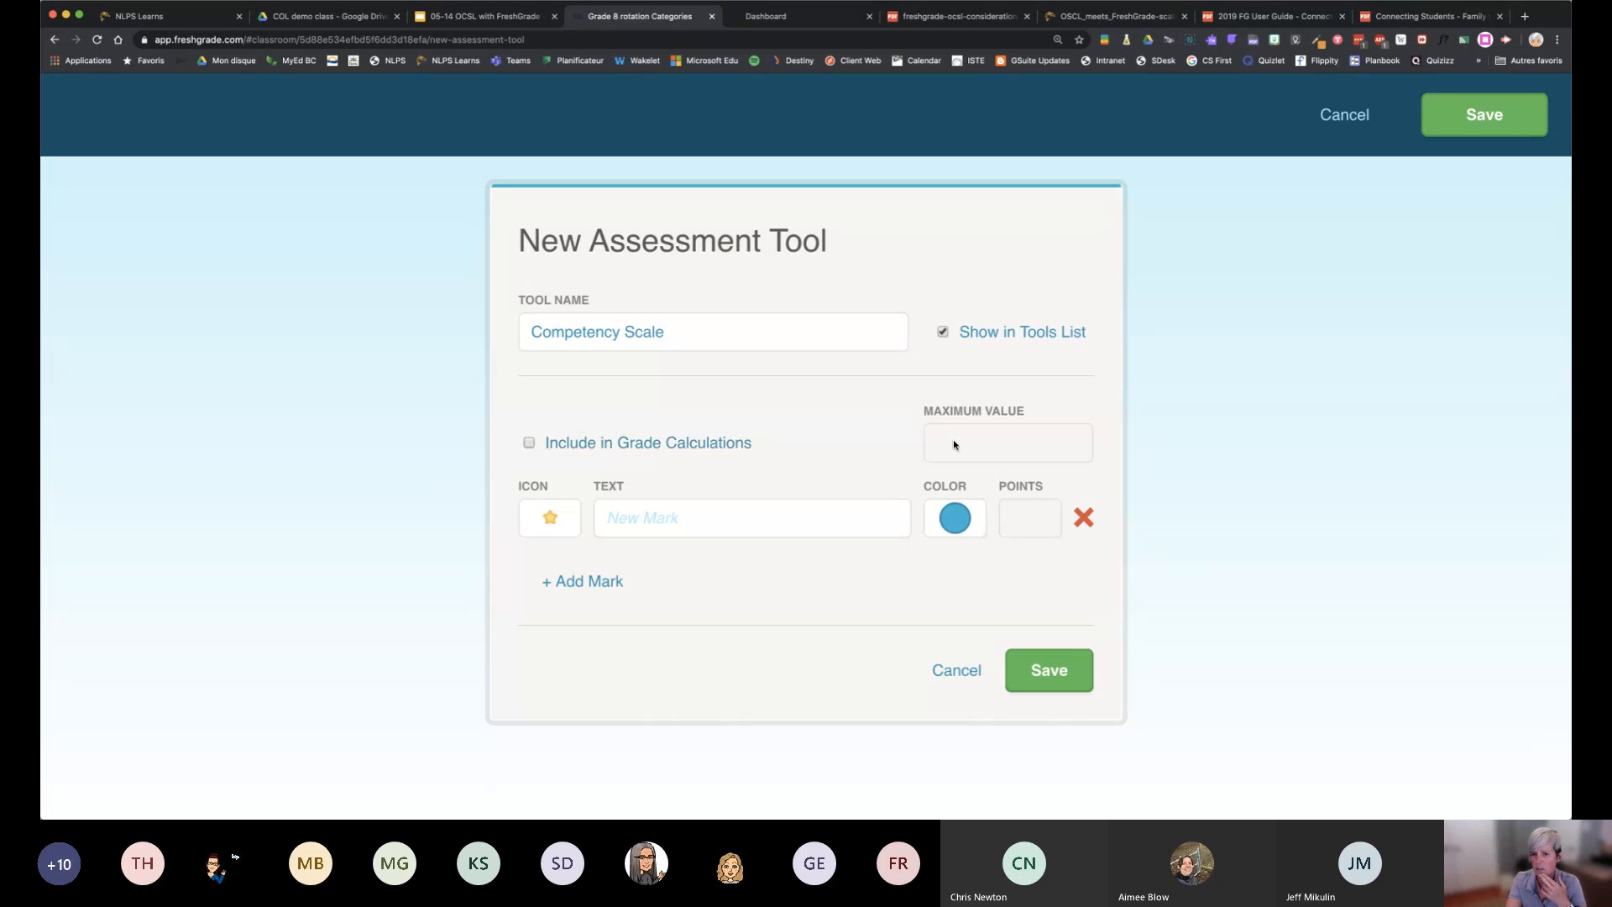
# Name the first mark of the scale Emerging and add a second mark named Developing
pyautogui.click(727, 529)
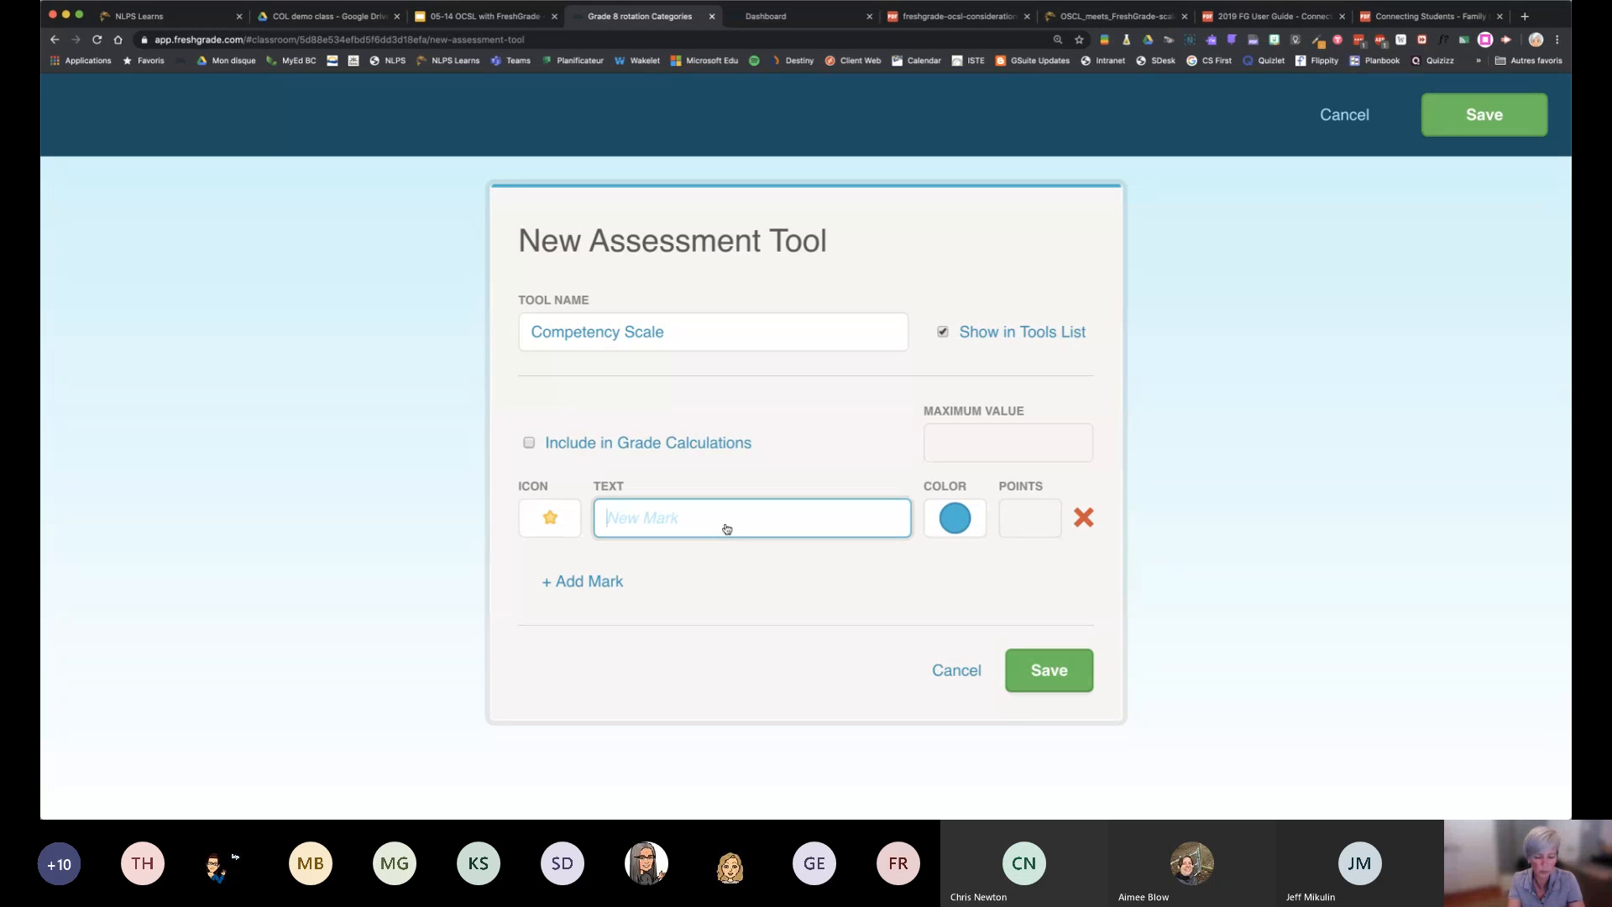
pyautogui.write('Emergi')
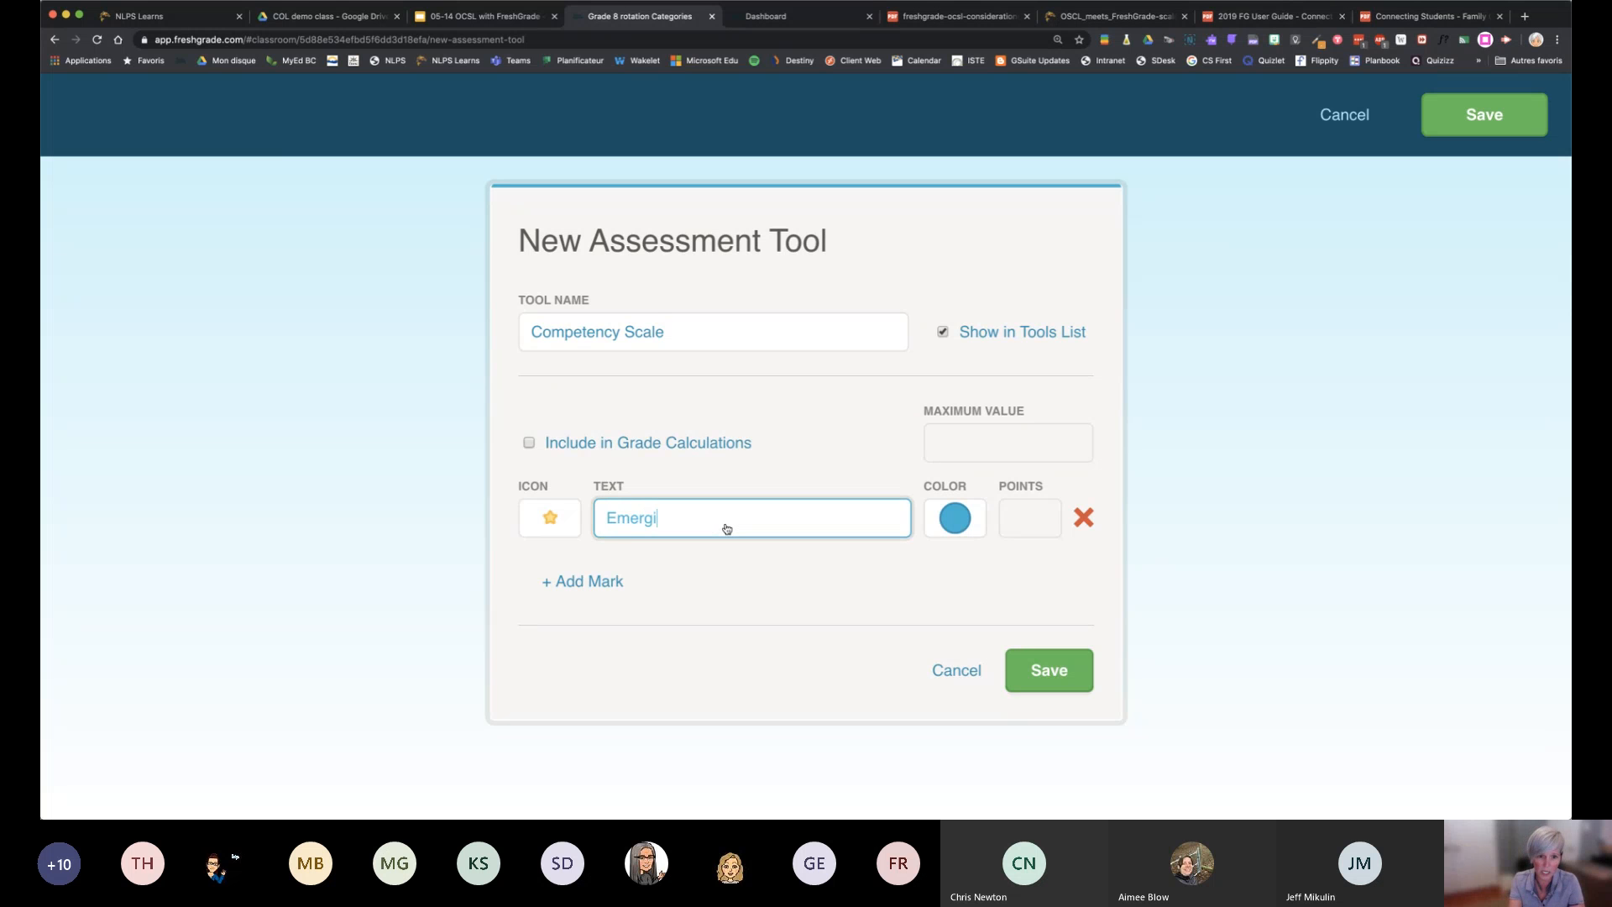
pyautogui.write('ng')
pyautogui.click(561, 583)
pyautogui.click(669, 606)
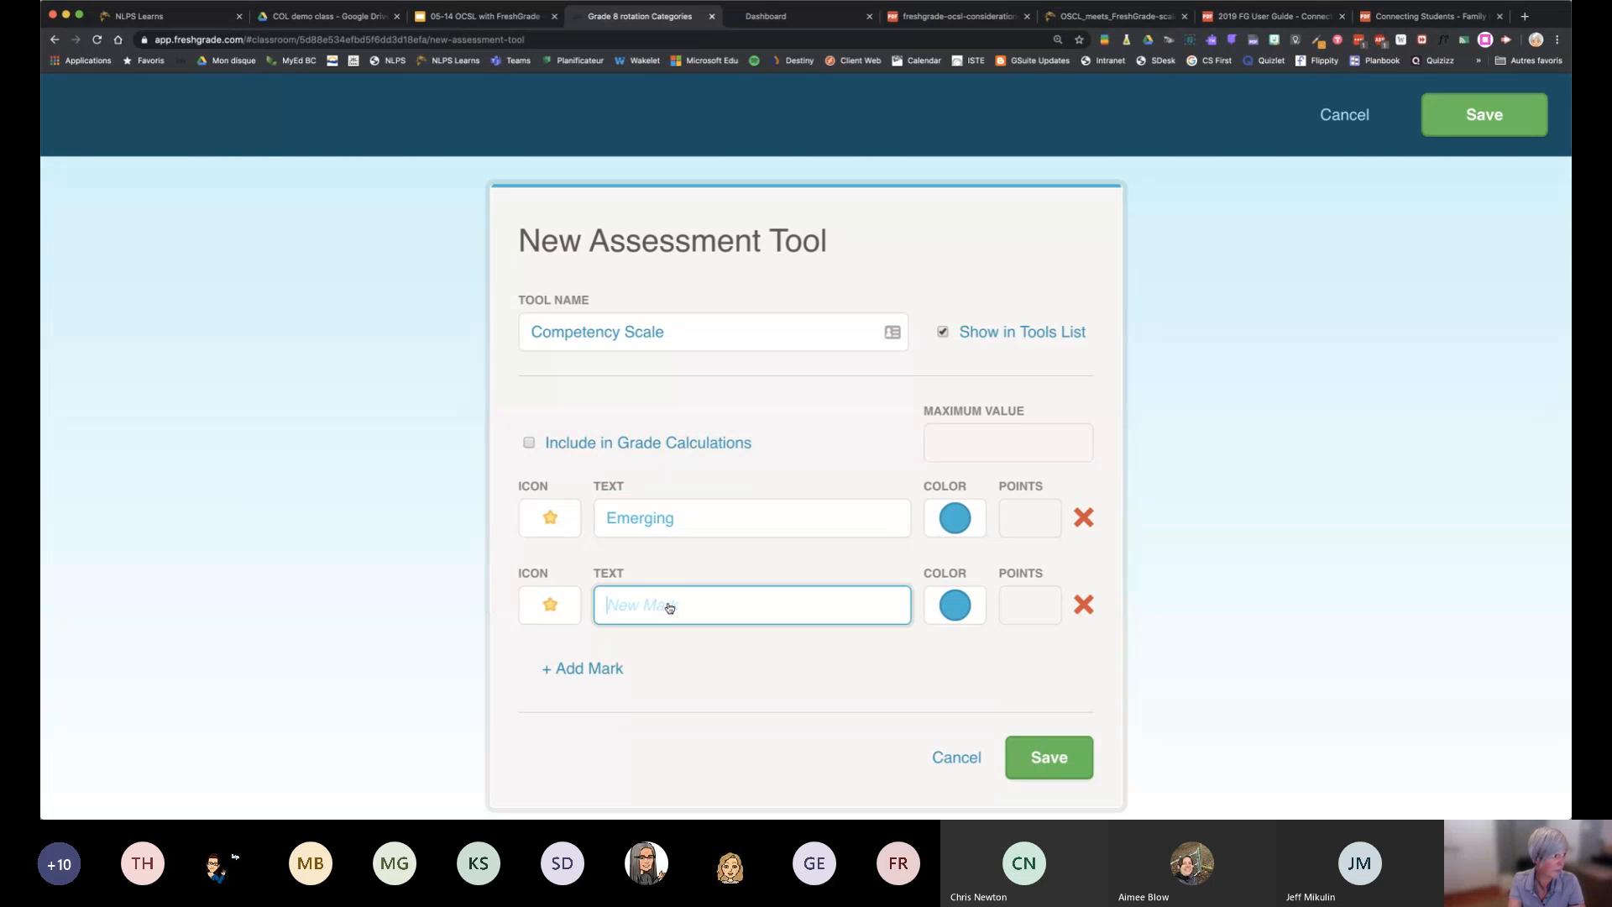
pyautogui.write('Developi')
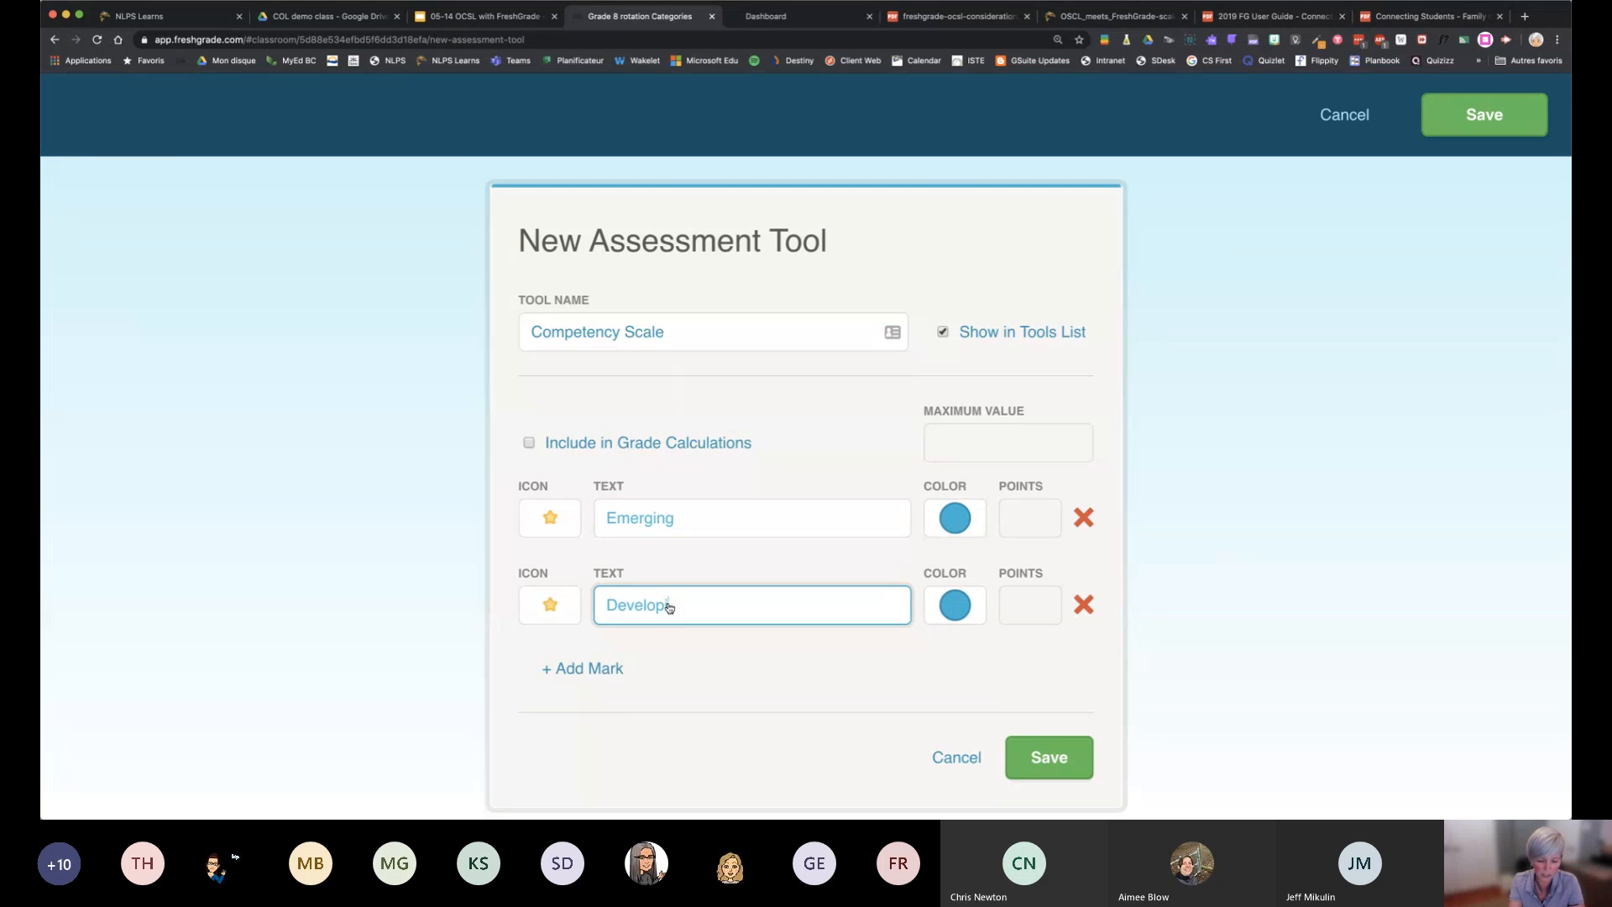
pyautogui.write('ng')
# Add two more marks to the scale, named Proficient and Extending
pyautogui.click(612, 668)
pyautogui.click(654, 702)
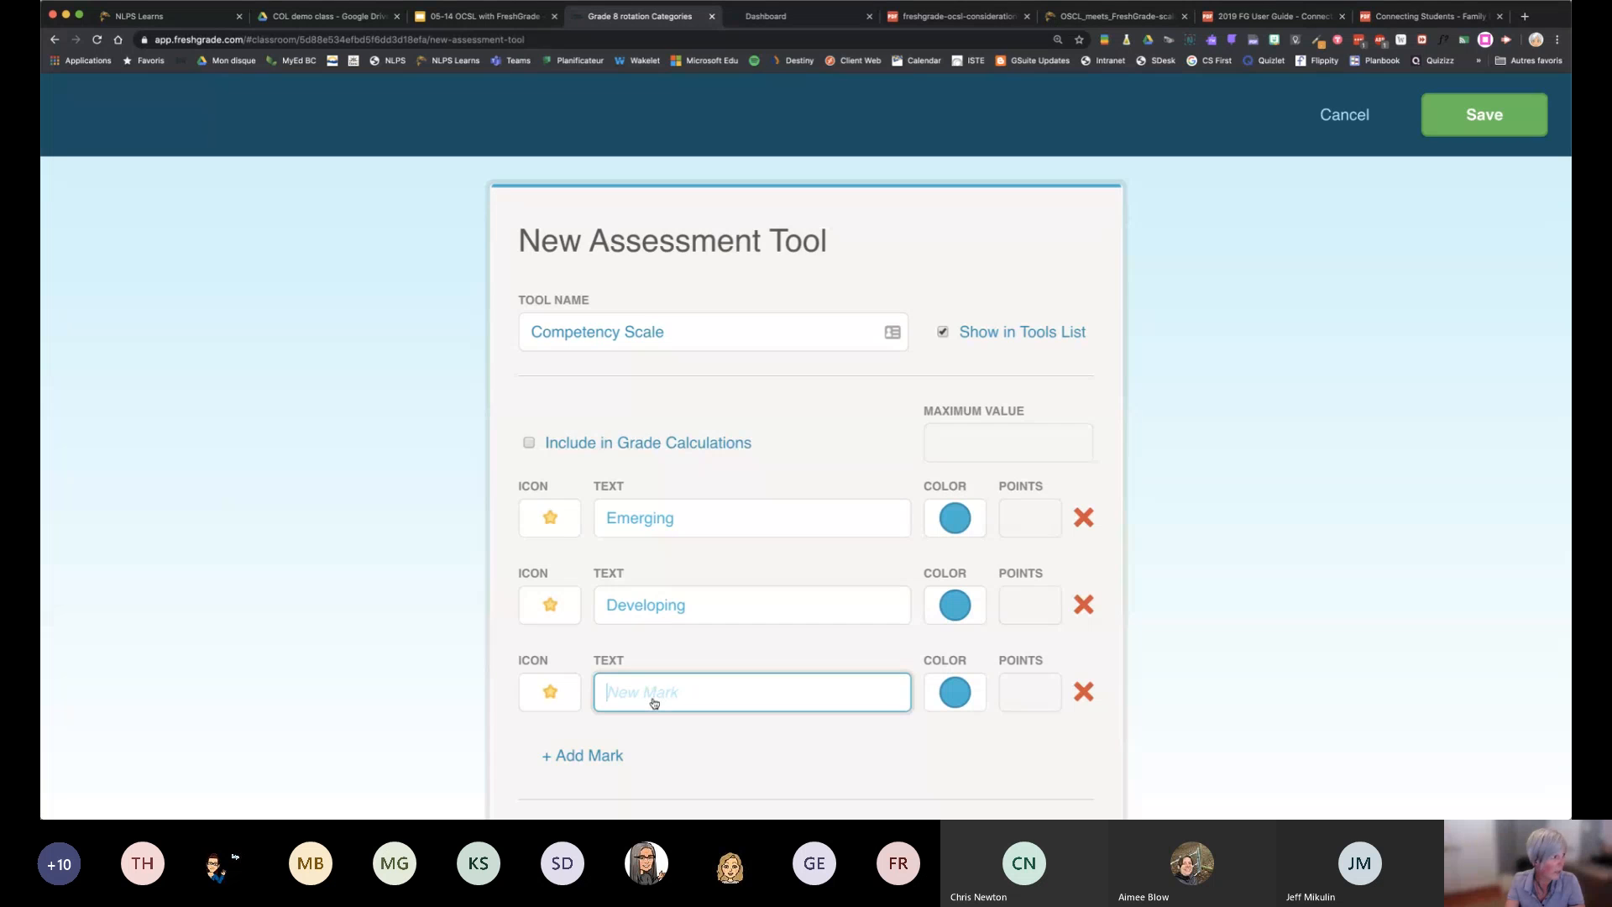
pyautogui.write('Profic')
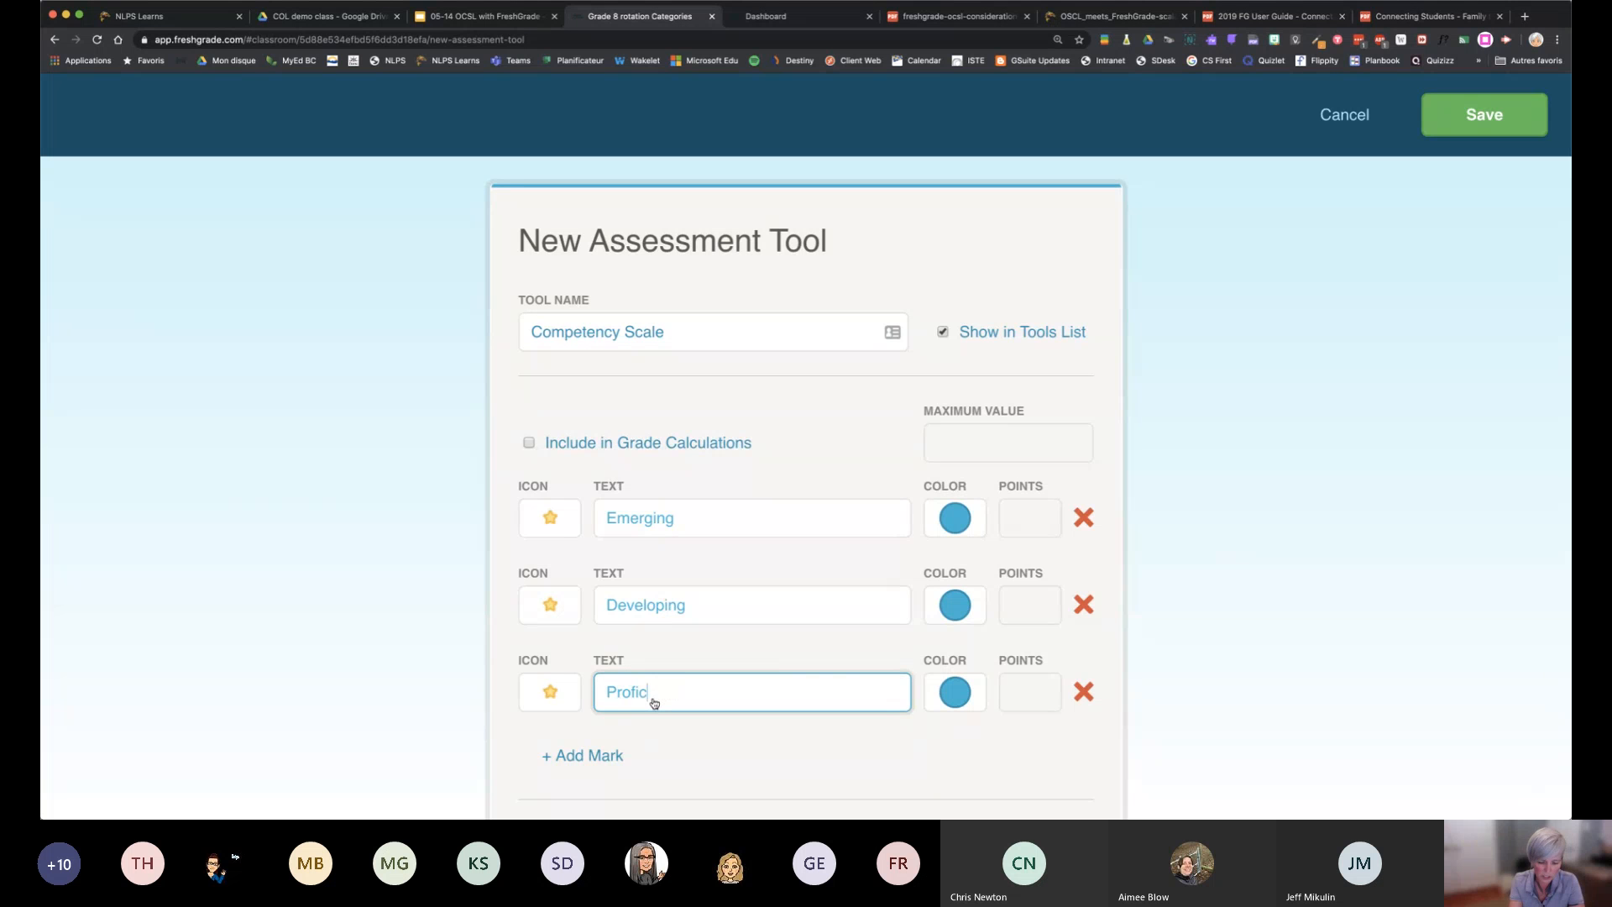
pyautogui.write('ient')
pyautogui.click(582, 755)
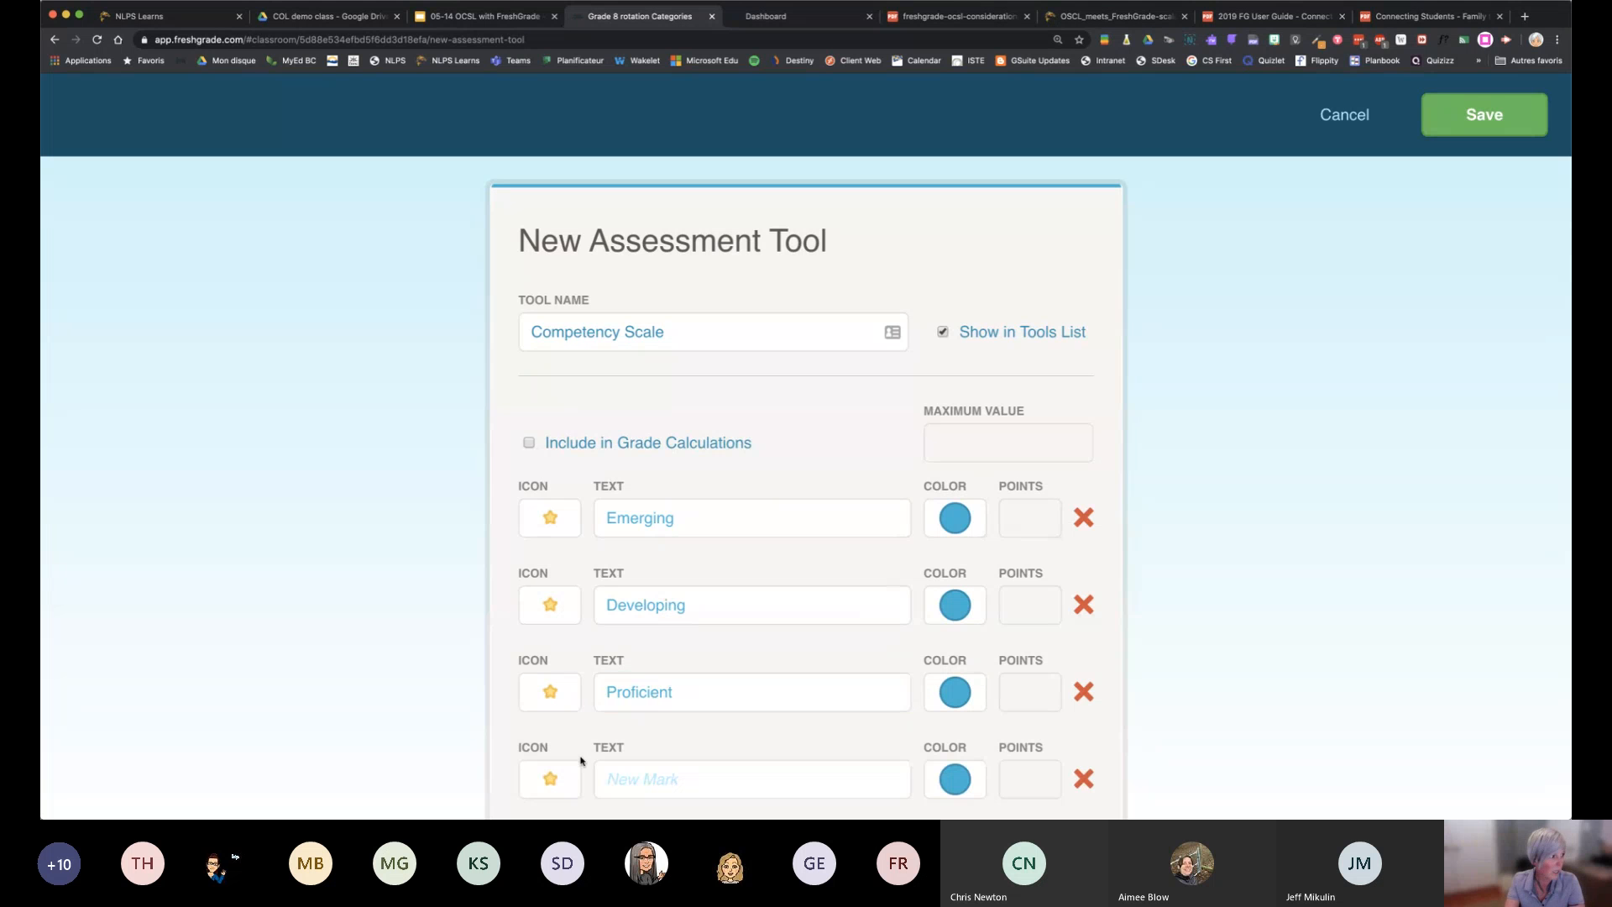
pyautogui.click(733, 781)
pyautogui.write('Ext')
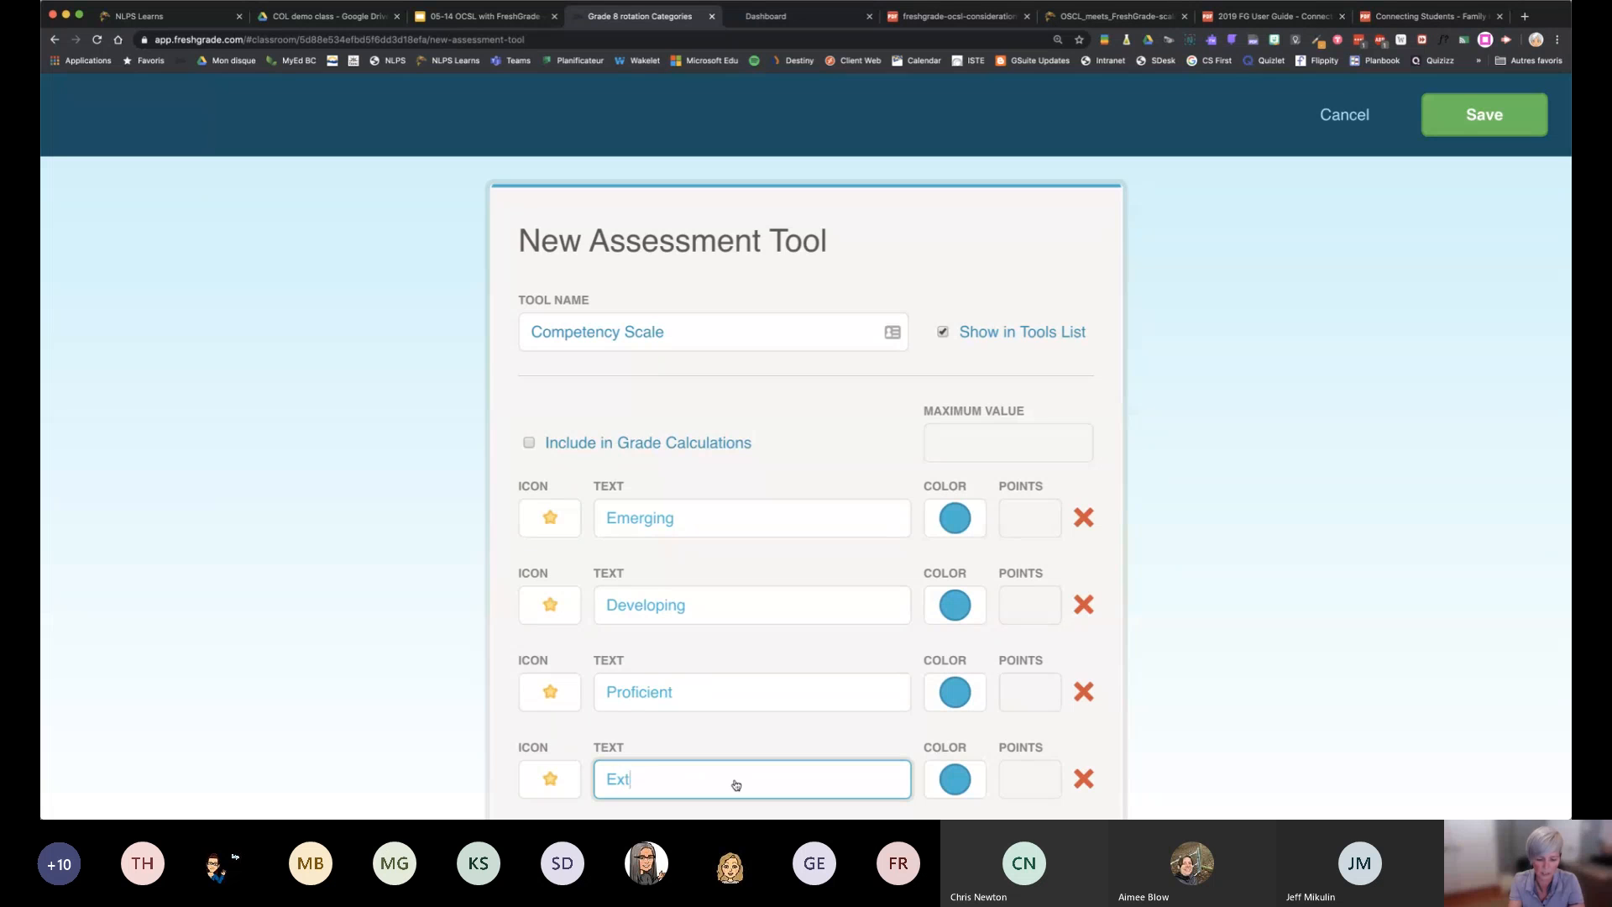
pyautogui.write('ending')
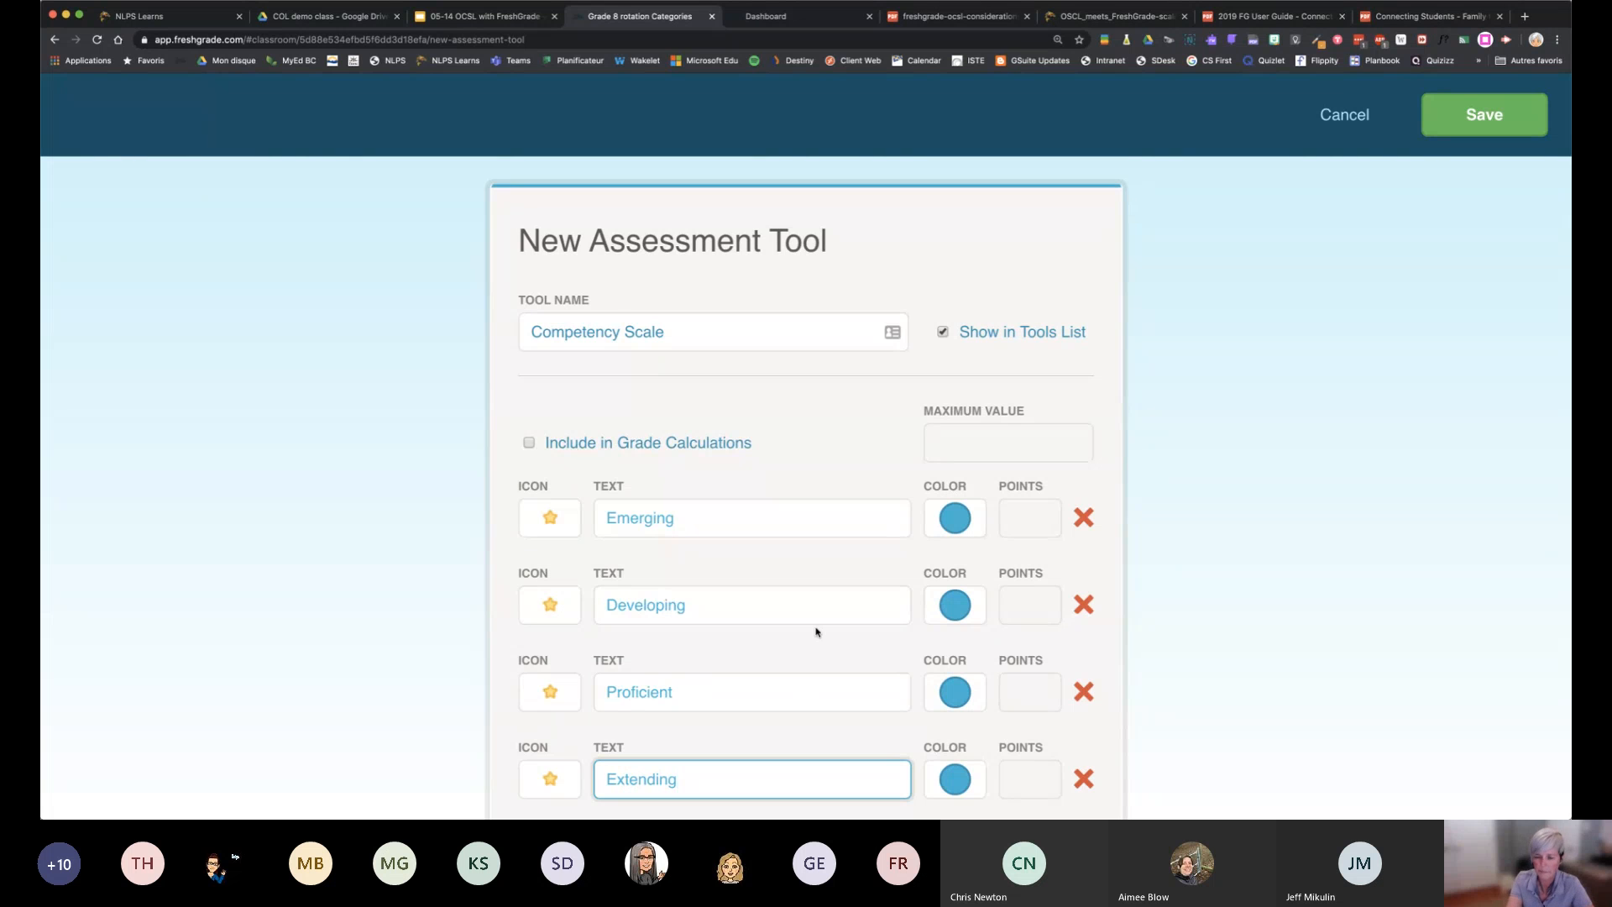
# Look through the icon choices for the Emerging mark and give the Developing mark a two-star icon
pyautogui.scroll(-3, 815, 631)
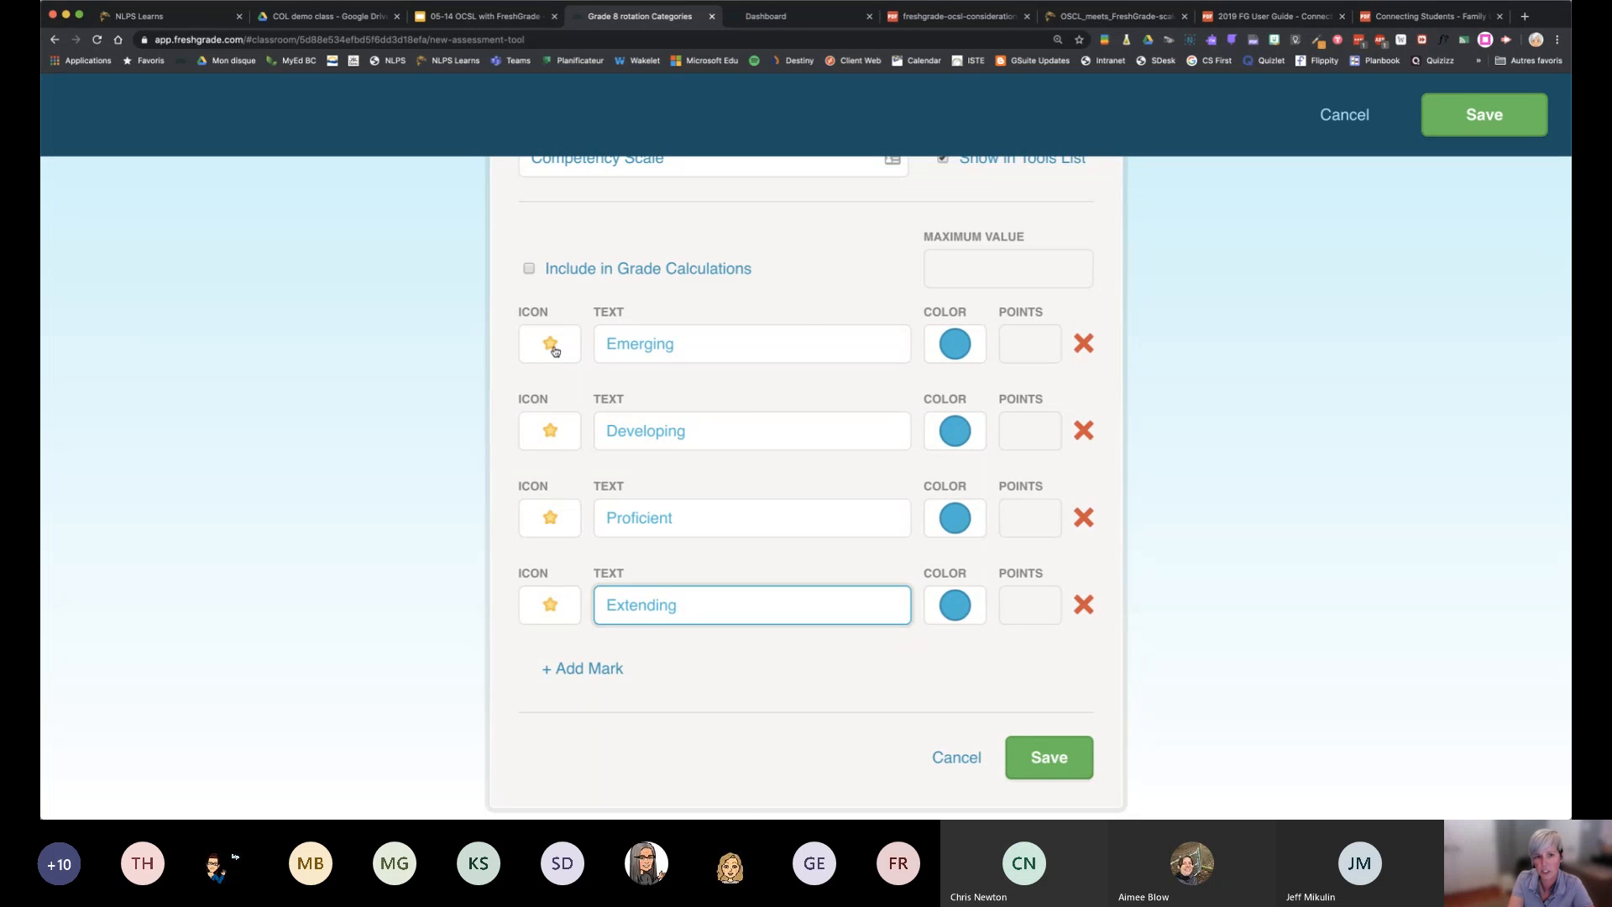
pyautogui.click(553, 346)
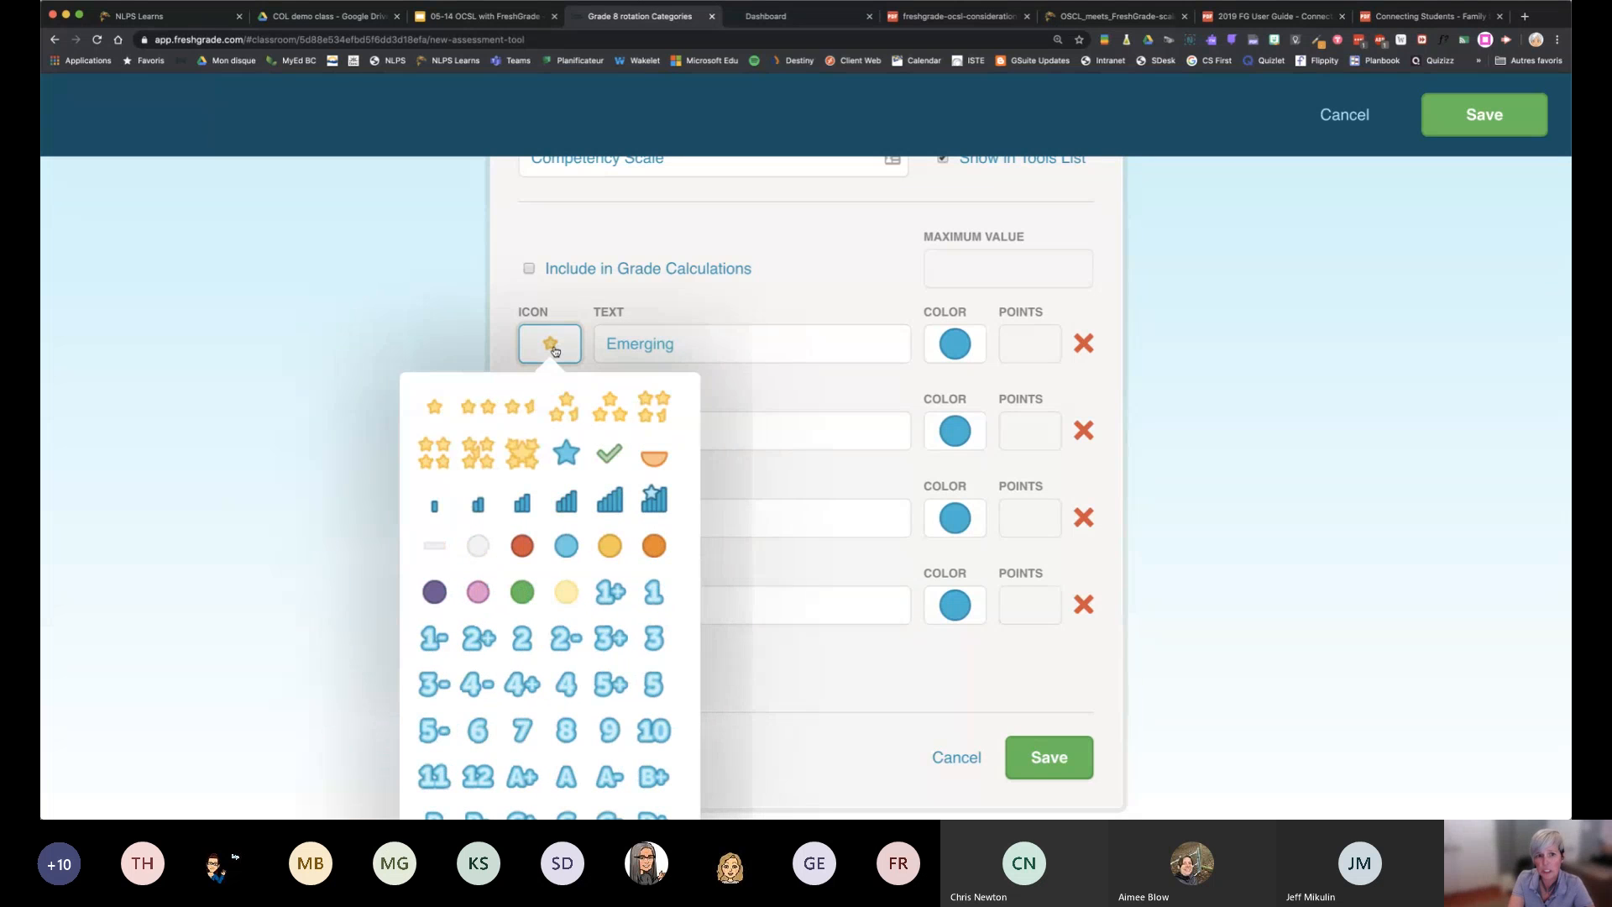
pyautogui.click(463, 314)
pyautogui.click(549, 426)
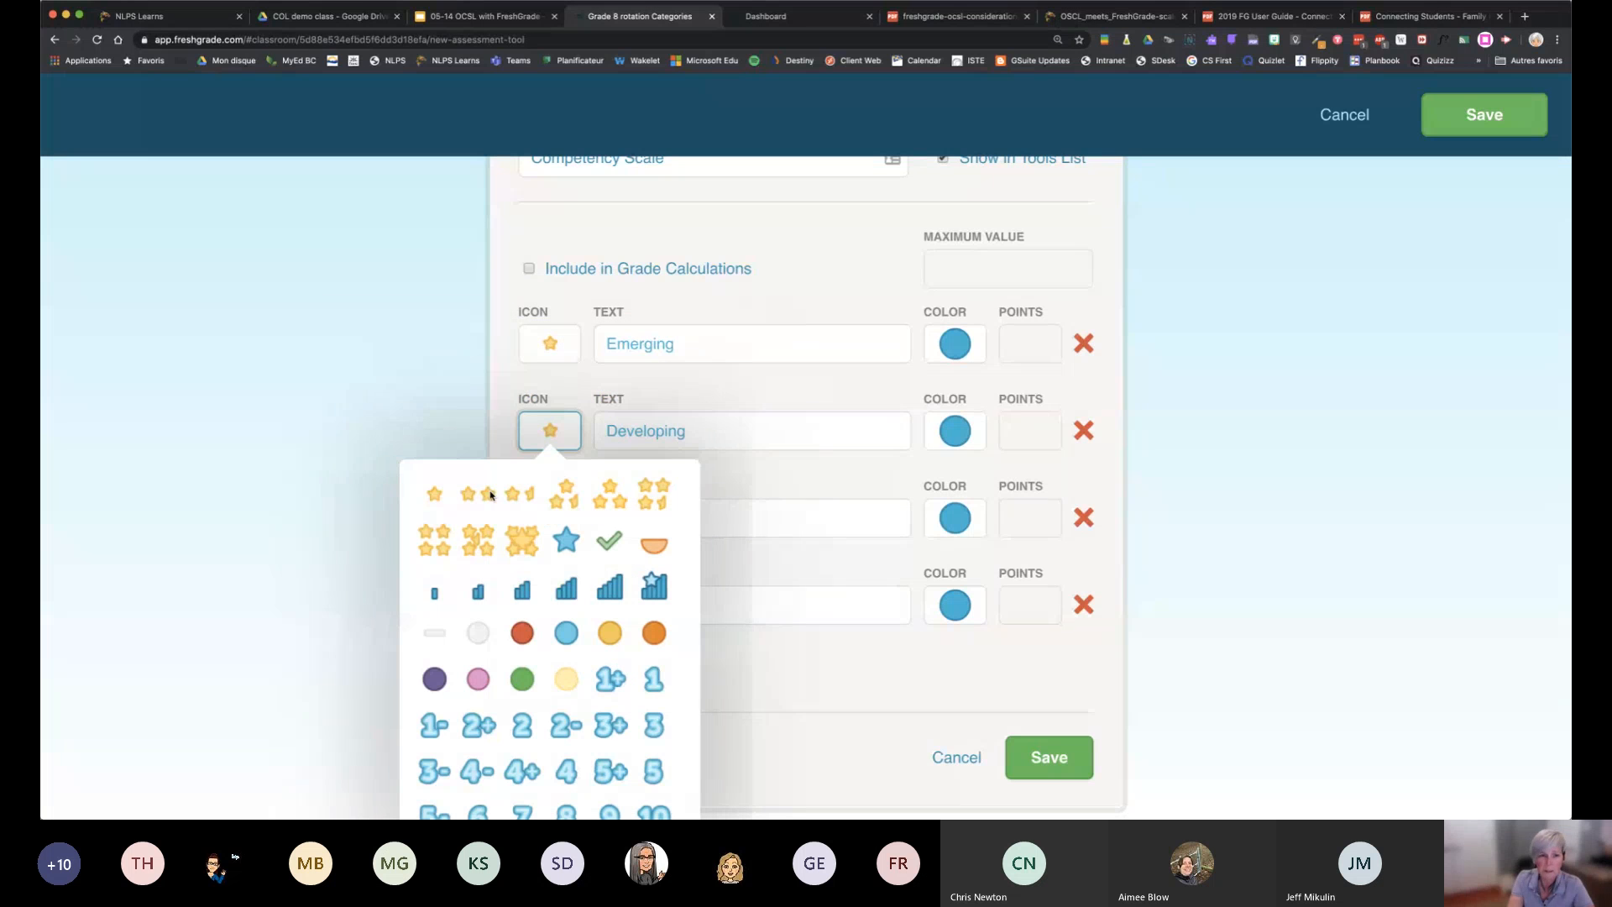
pyautogui.click(488, 494)
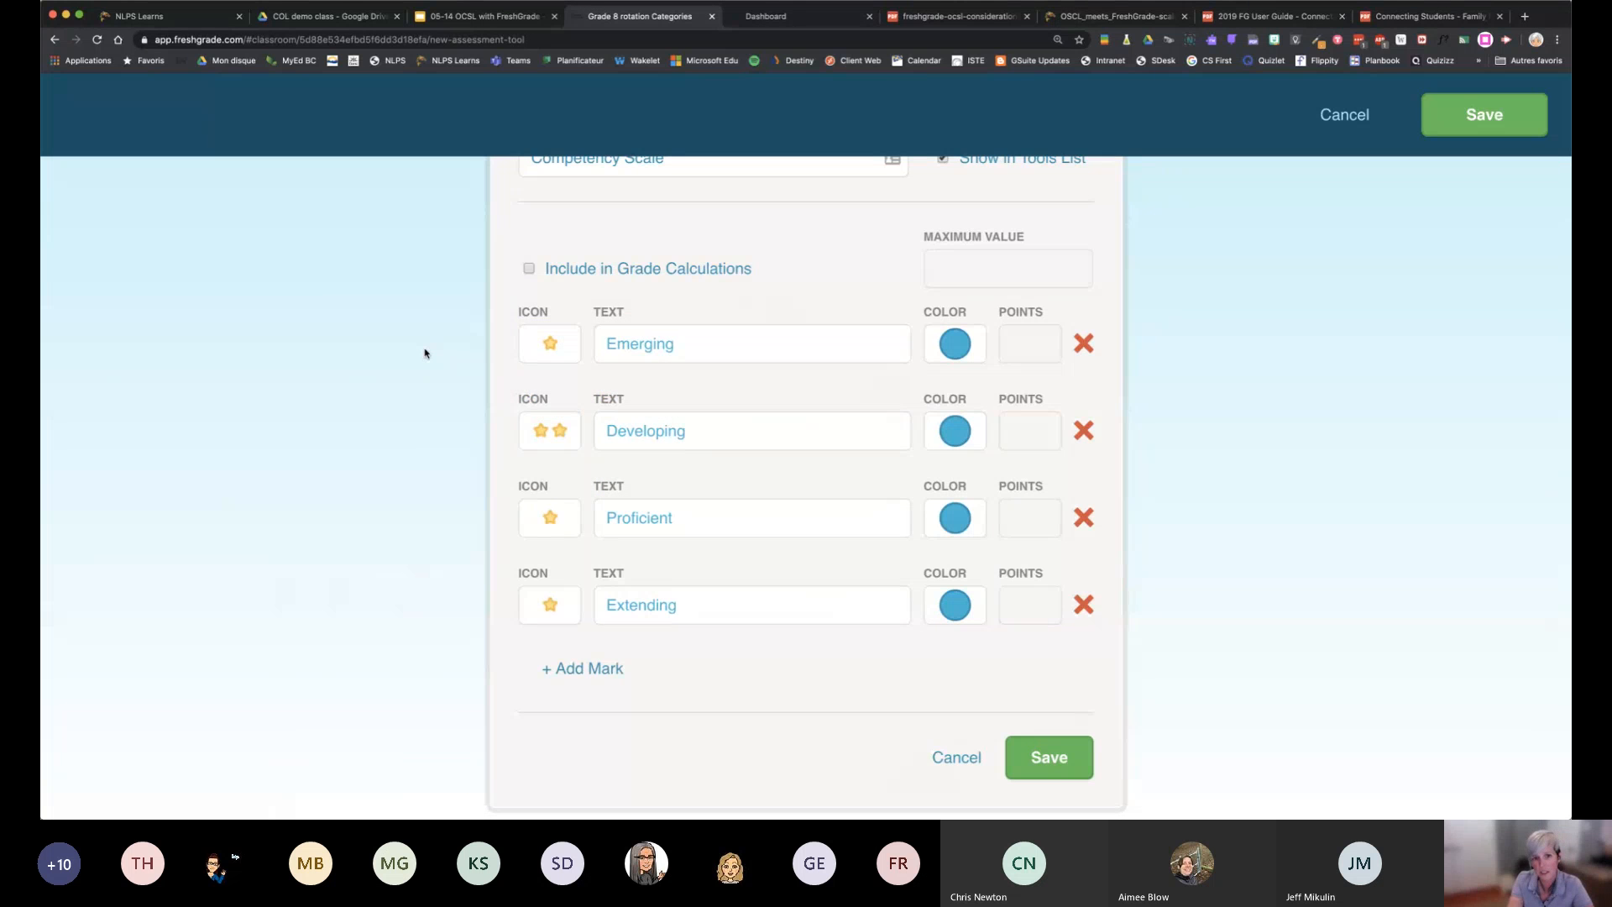
# Set circle icons for three marks: red for Proficient, light blue for Developing and yellow for Emerging
pyautogui.click(550, 524)
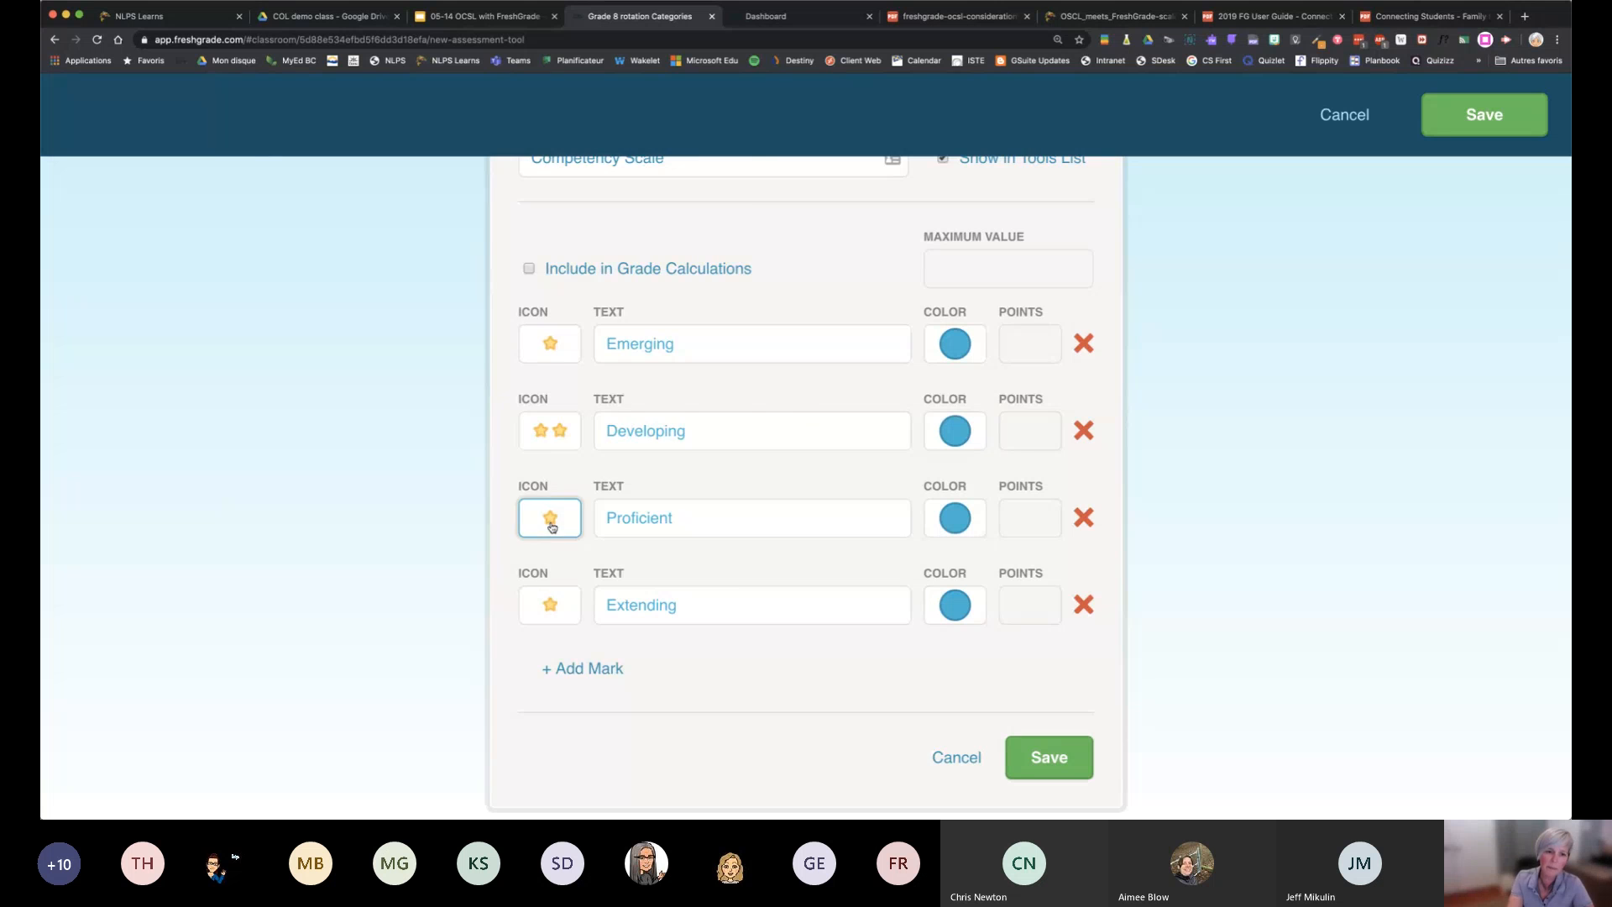
pyautogui.scroll(2, 621, 445)
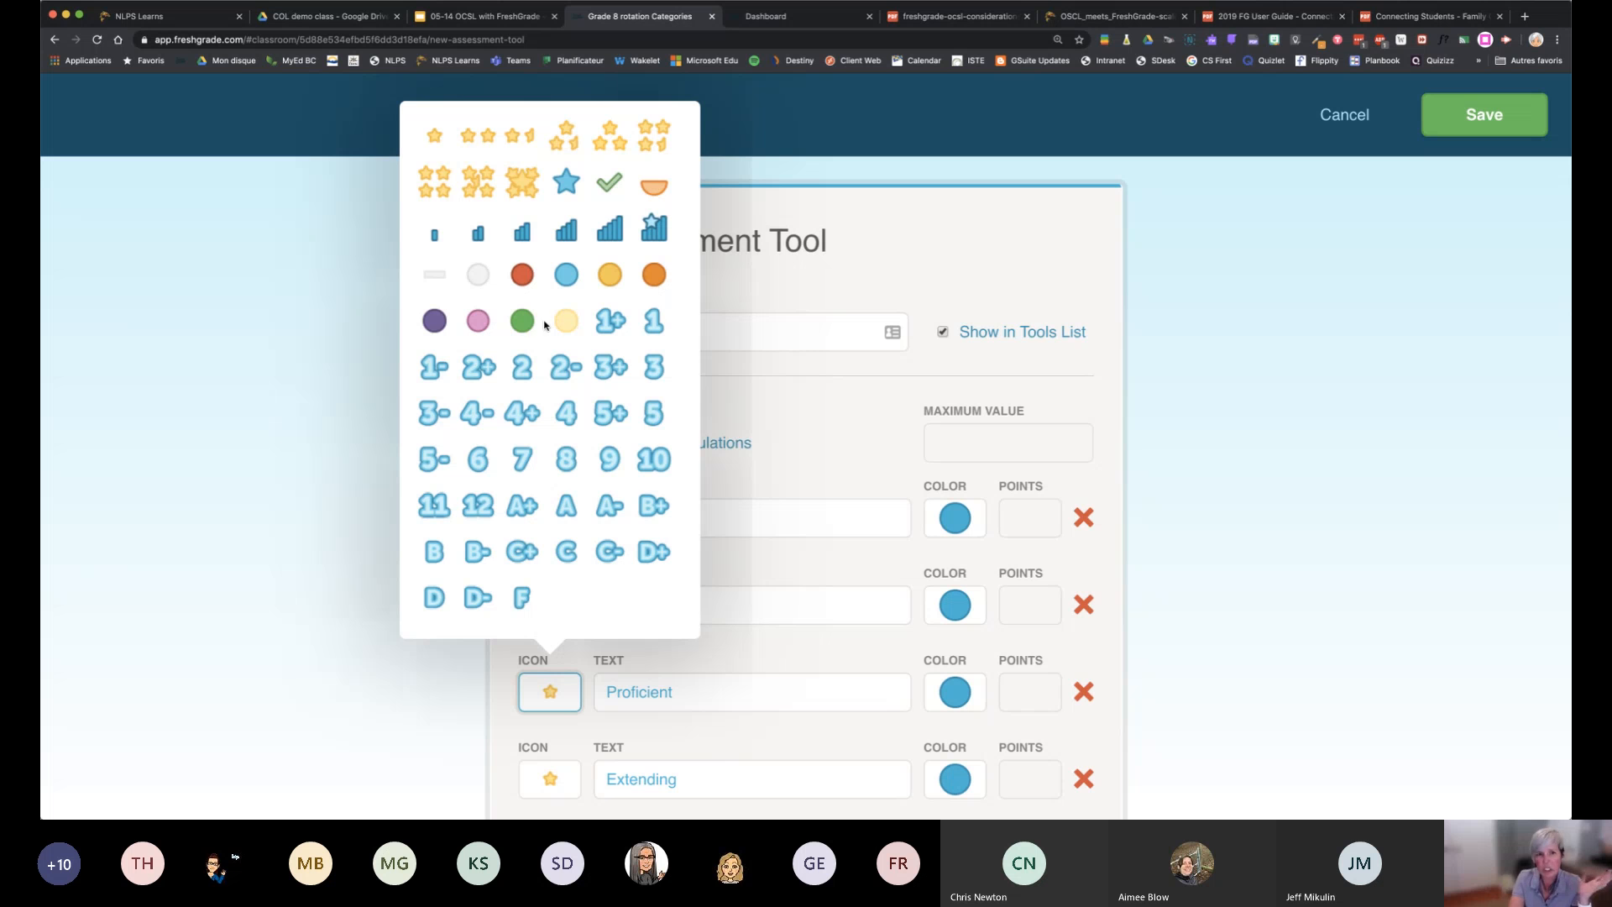
pyautogui.click(522, 276)
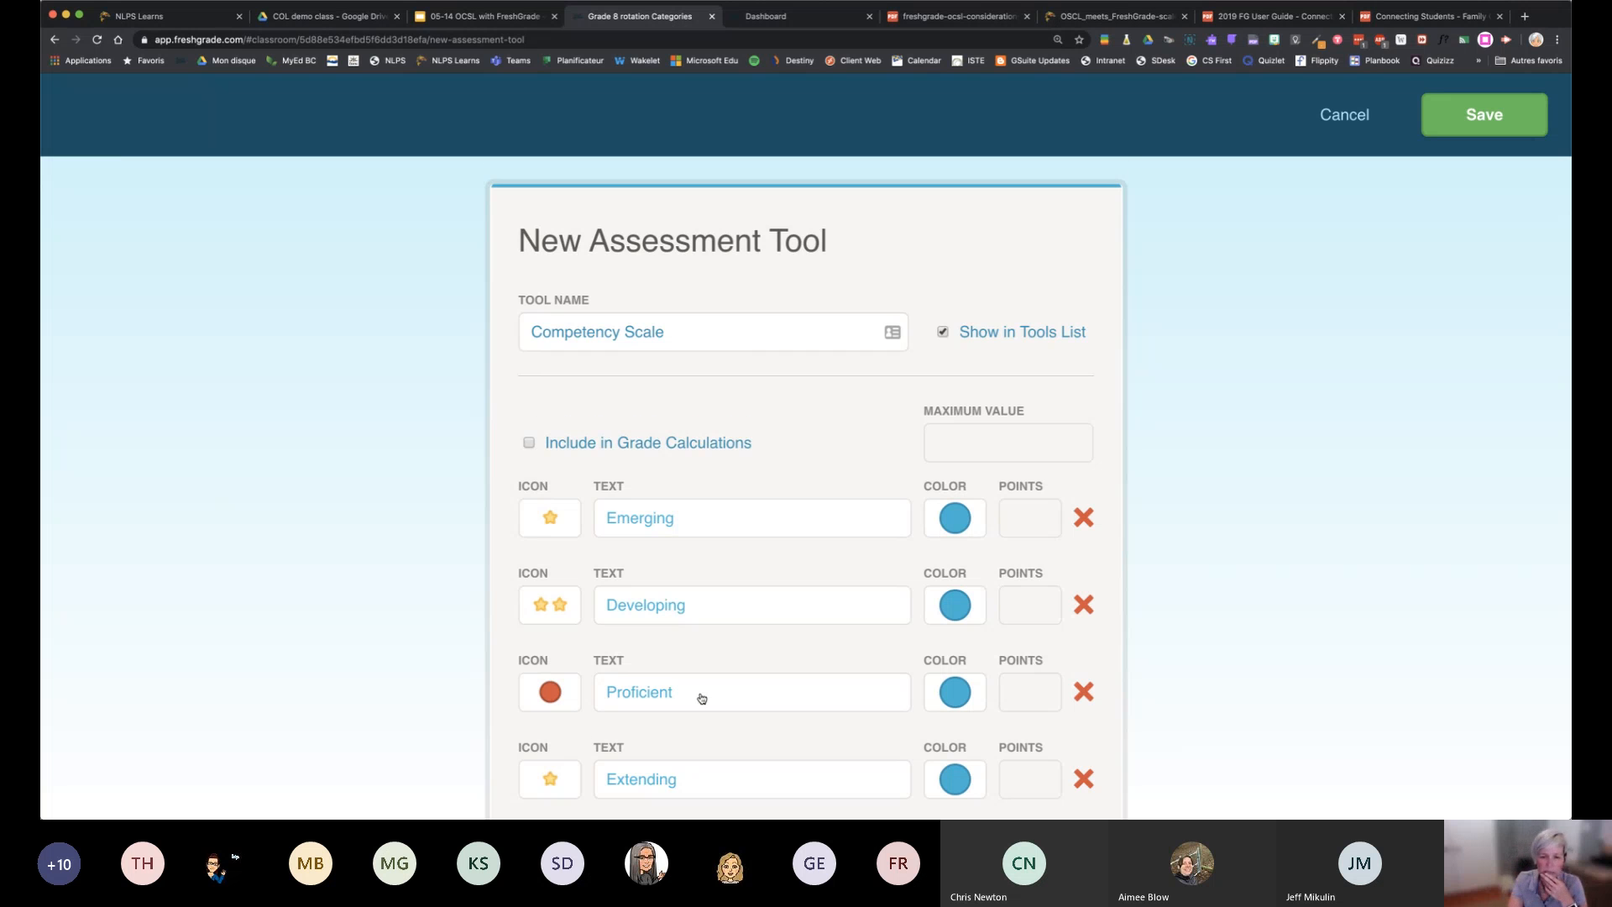
pyautogui.scroll(-3, 701, 698)
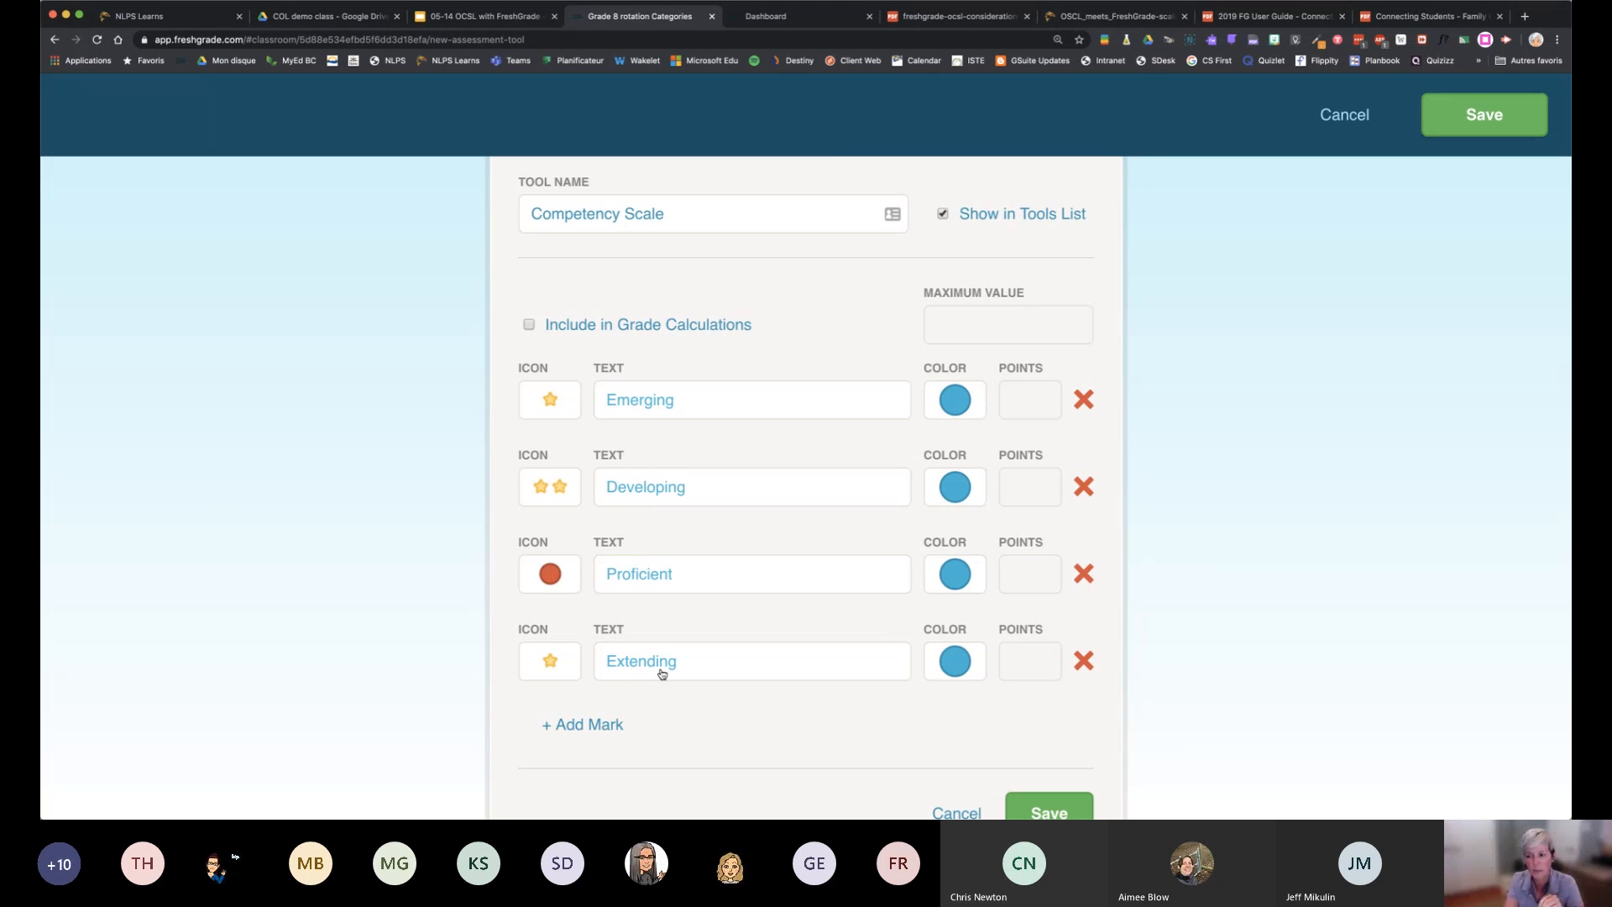
pyautogui.click(551, 485)
pyautogui.click(567, 690)
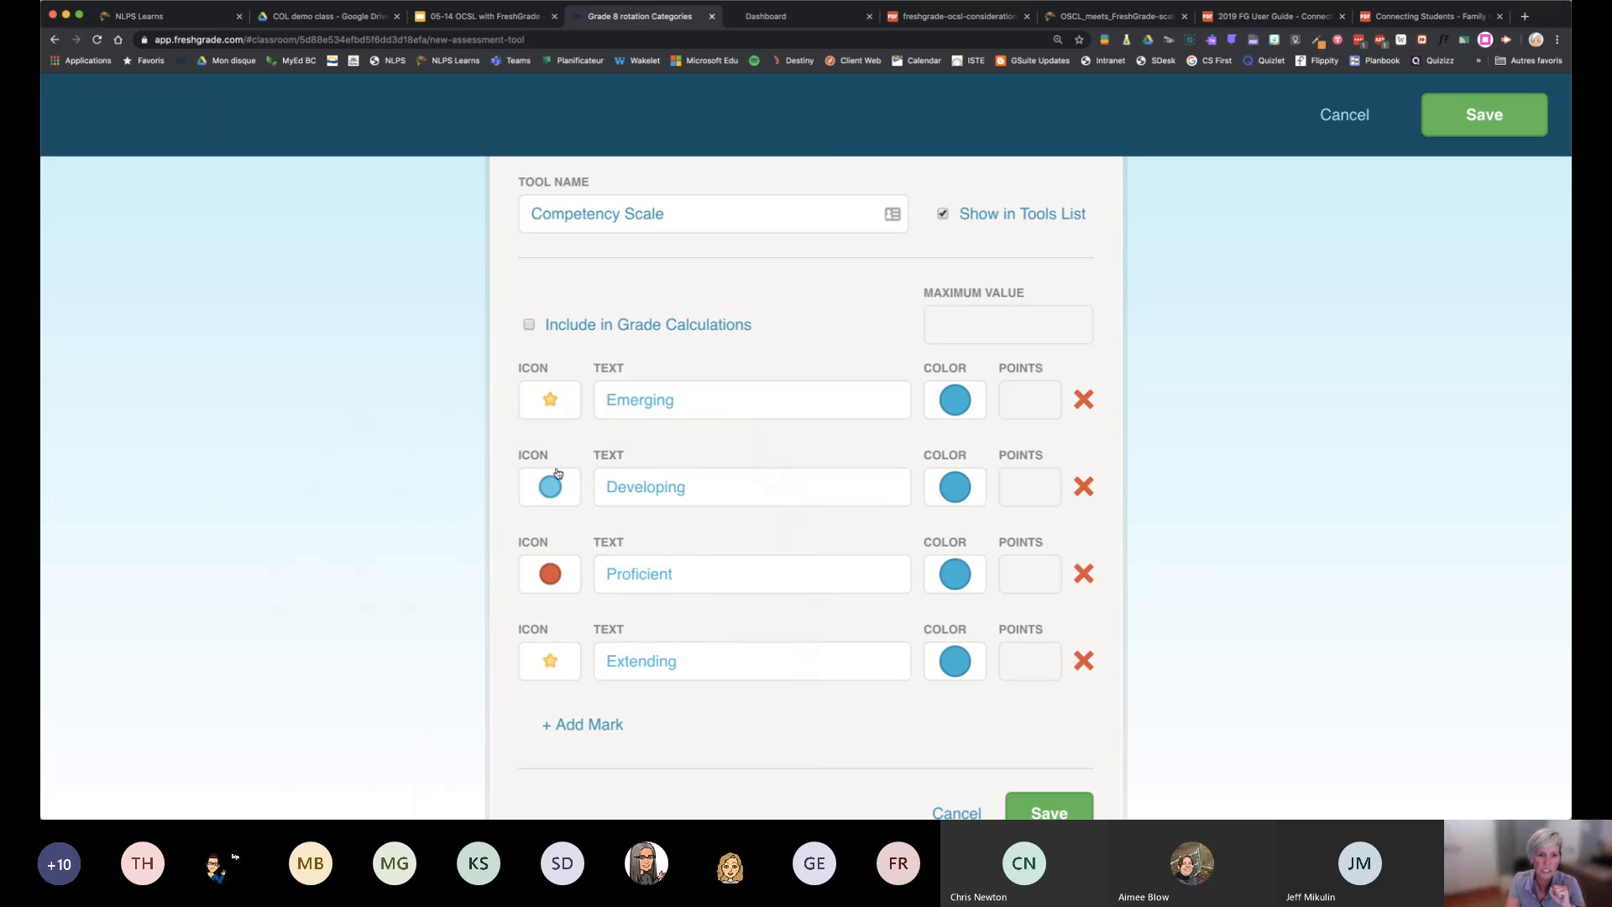
pyautogui.click(549, 400)
pyautogui.click(613, 602)
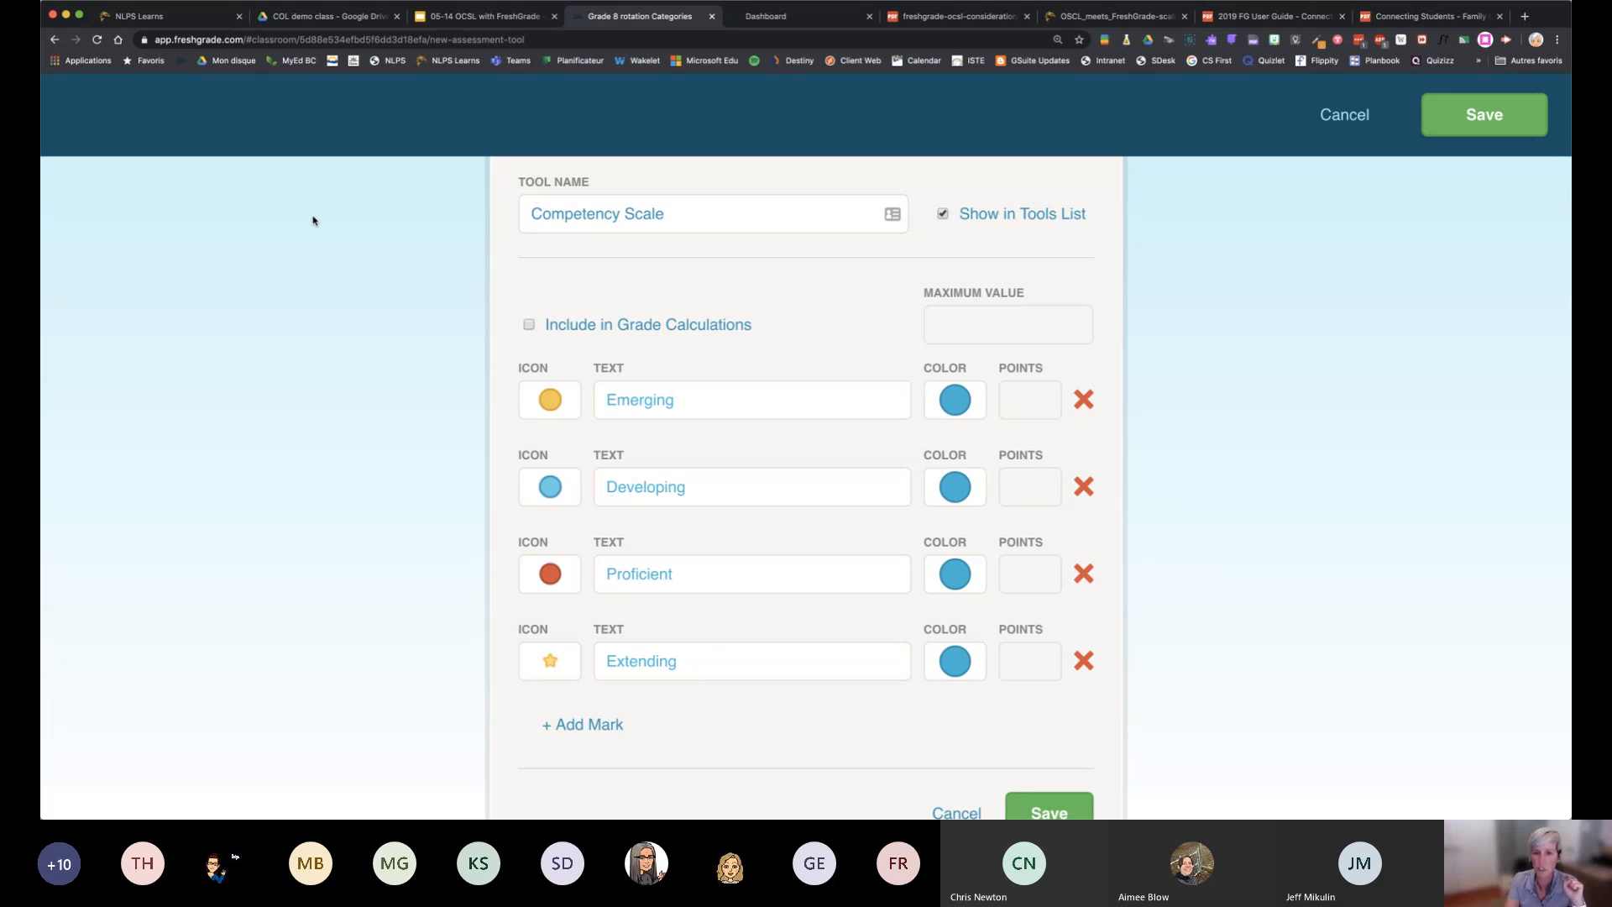
# Set the mark colours to grey for Emerging, blue for Developing, red for Proficient and yellow for Extending
pyautogui.click(955, 402)
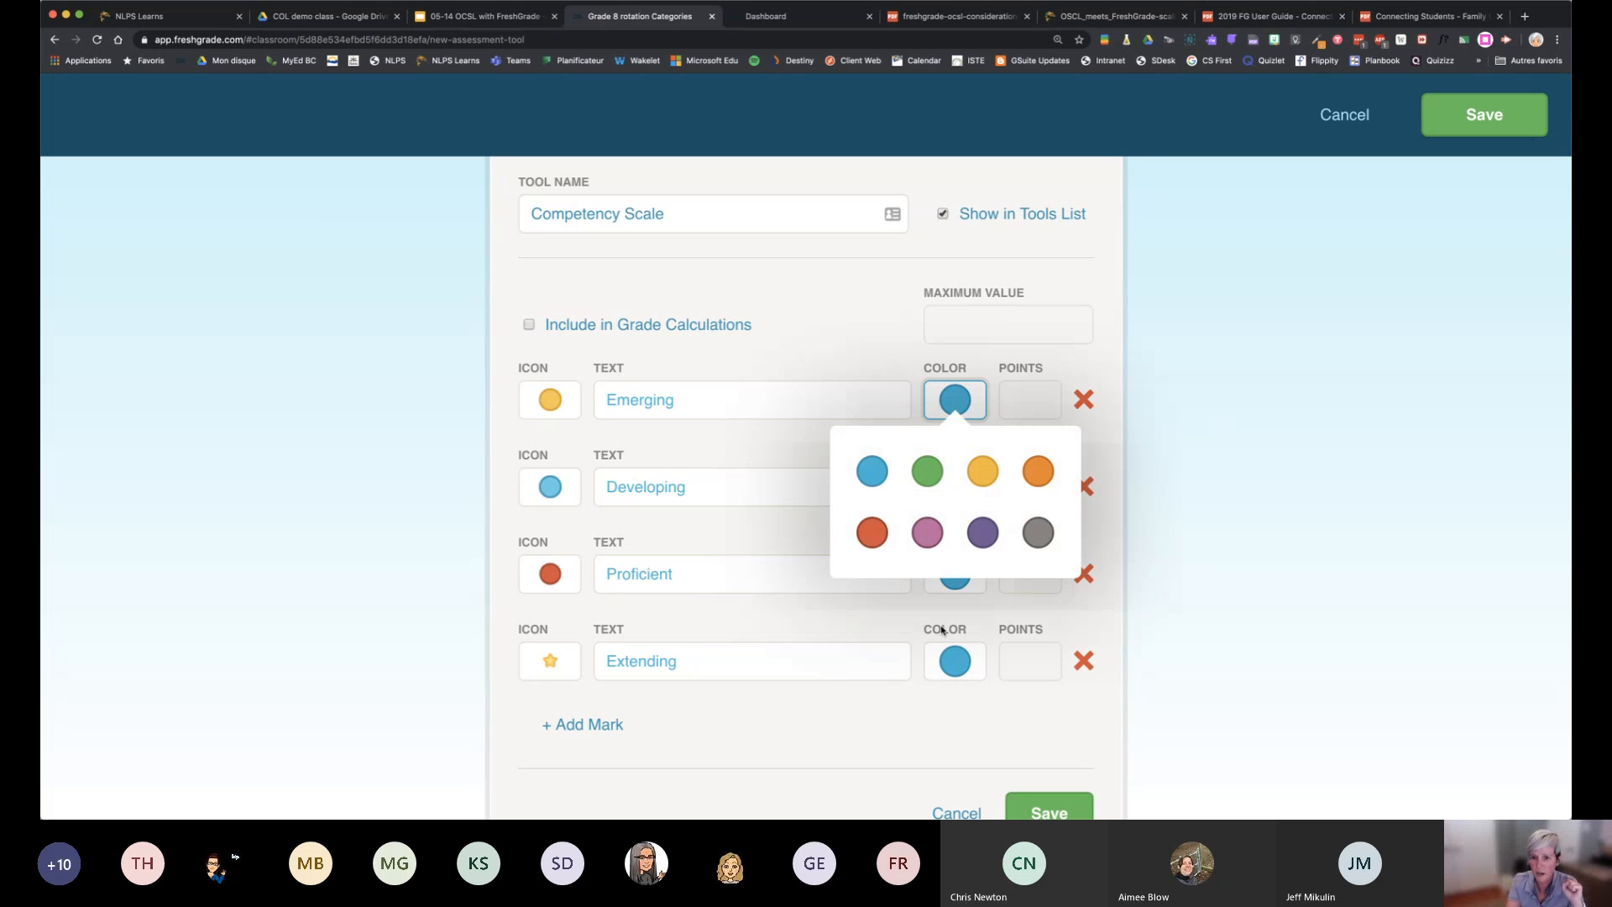
pyautogui.click(1038, 534)
pyautogui.click(957, 492)
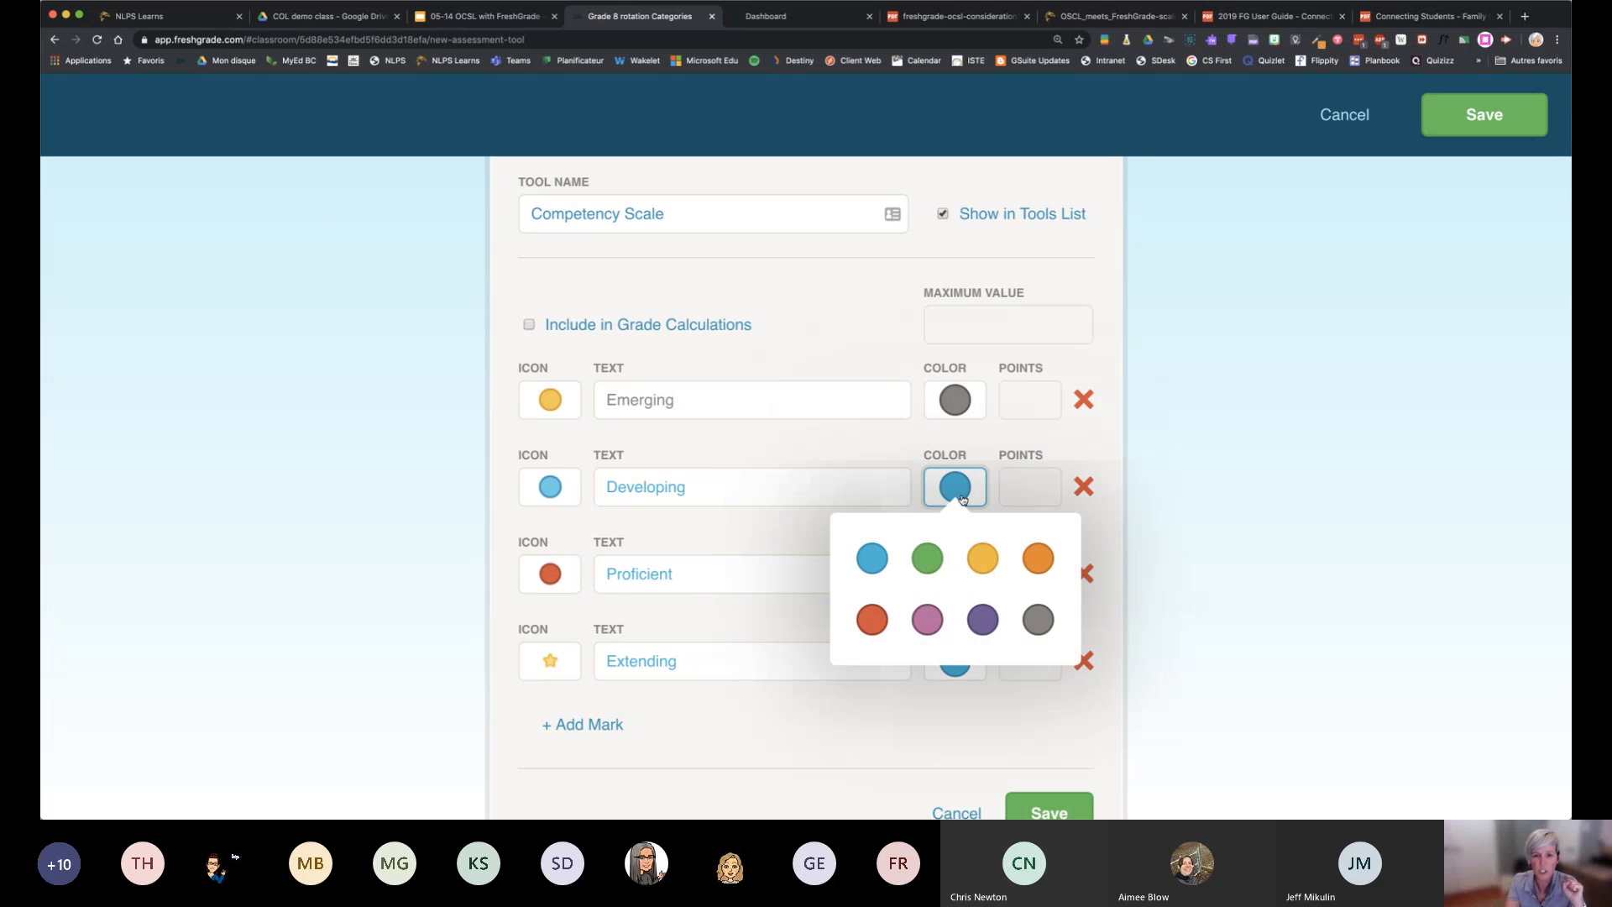
pyautogui.click(873, 557)
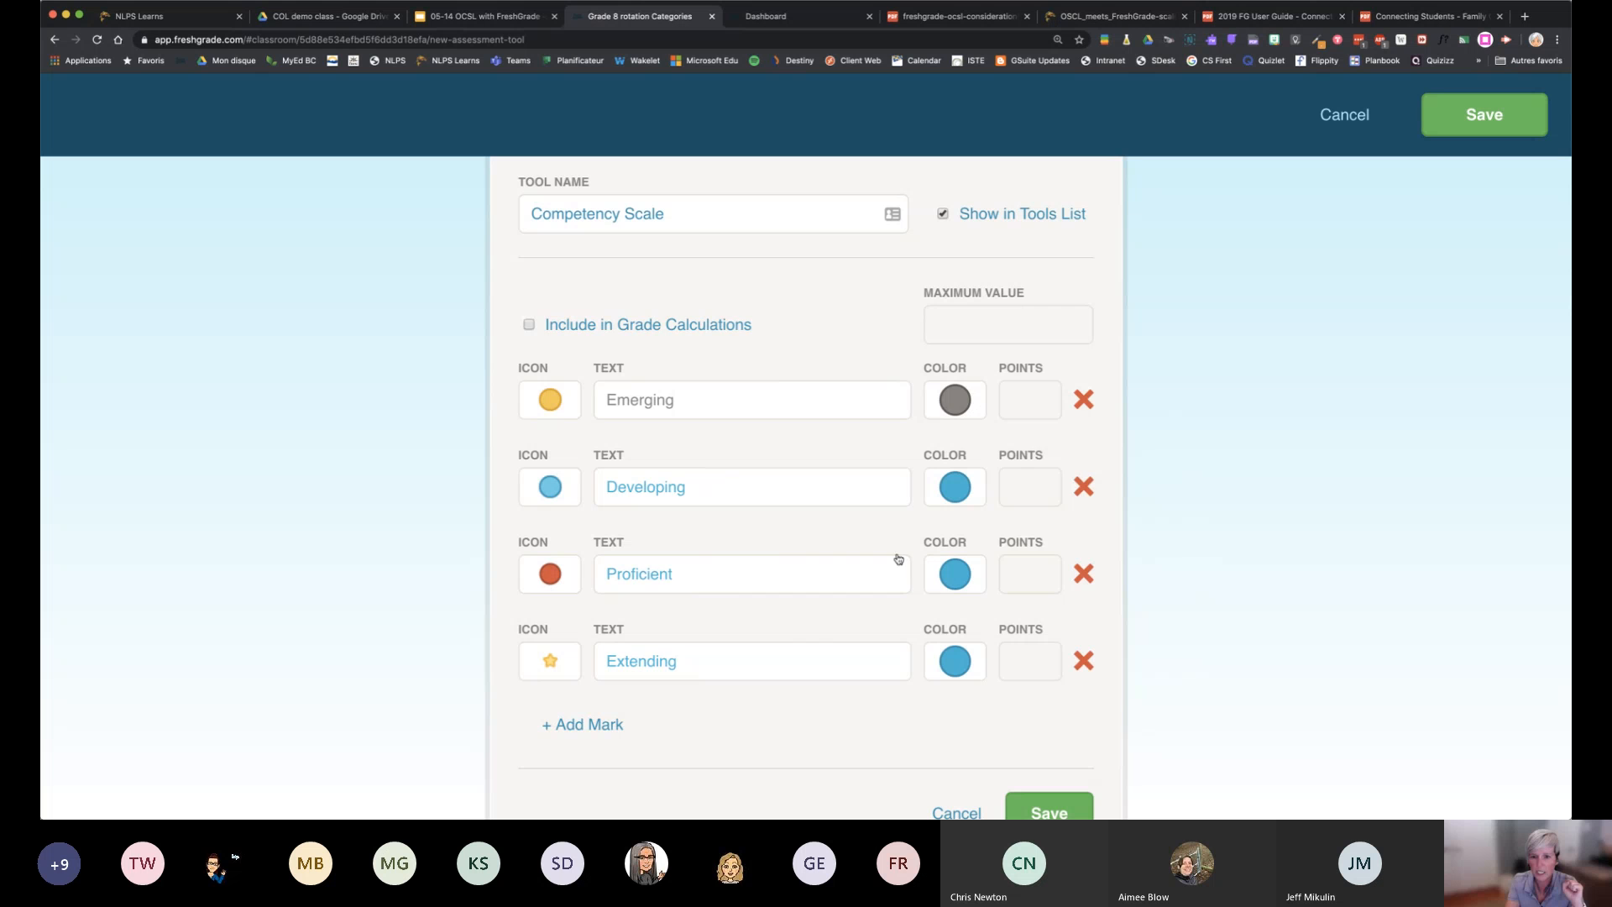
pyautogui.click(957, 576)
pyautogui.click(890, 483)
pyautogui.click(965, 683)
pyautogui.click(983, 503)
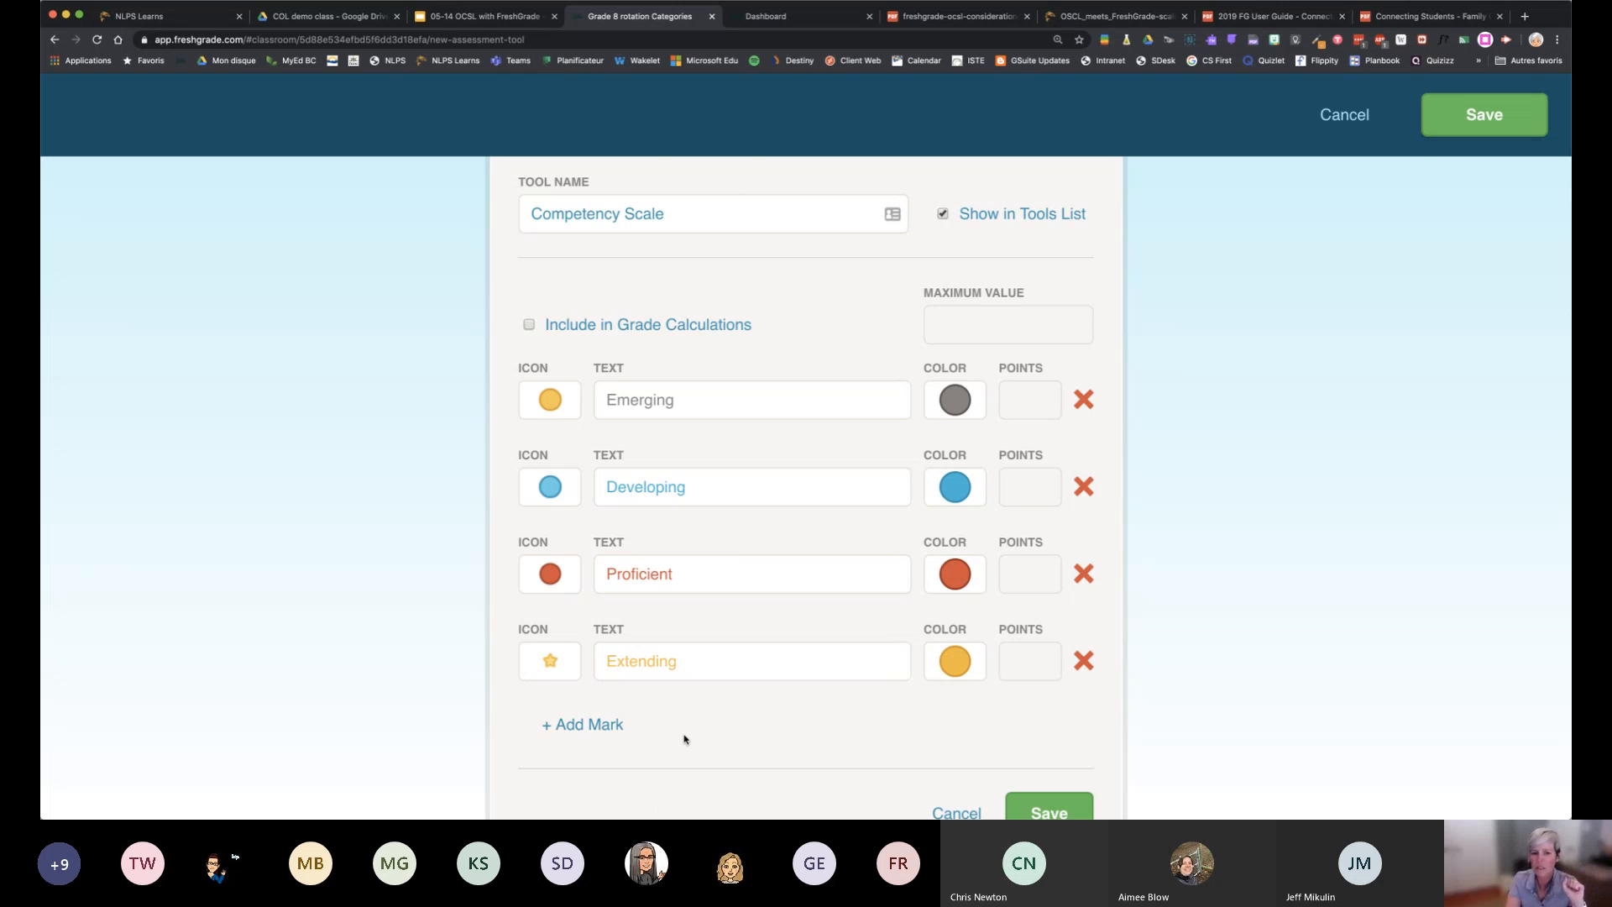
# Save the Competency Scale assessment tool and acknowledge the notice about editing custom tools
pyautogui.scroll(-3, 684, 739)
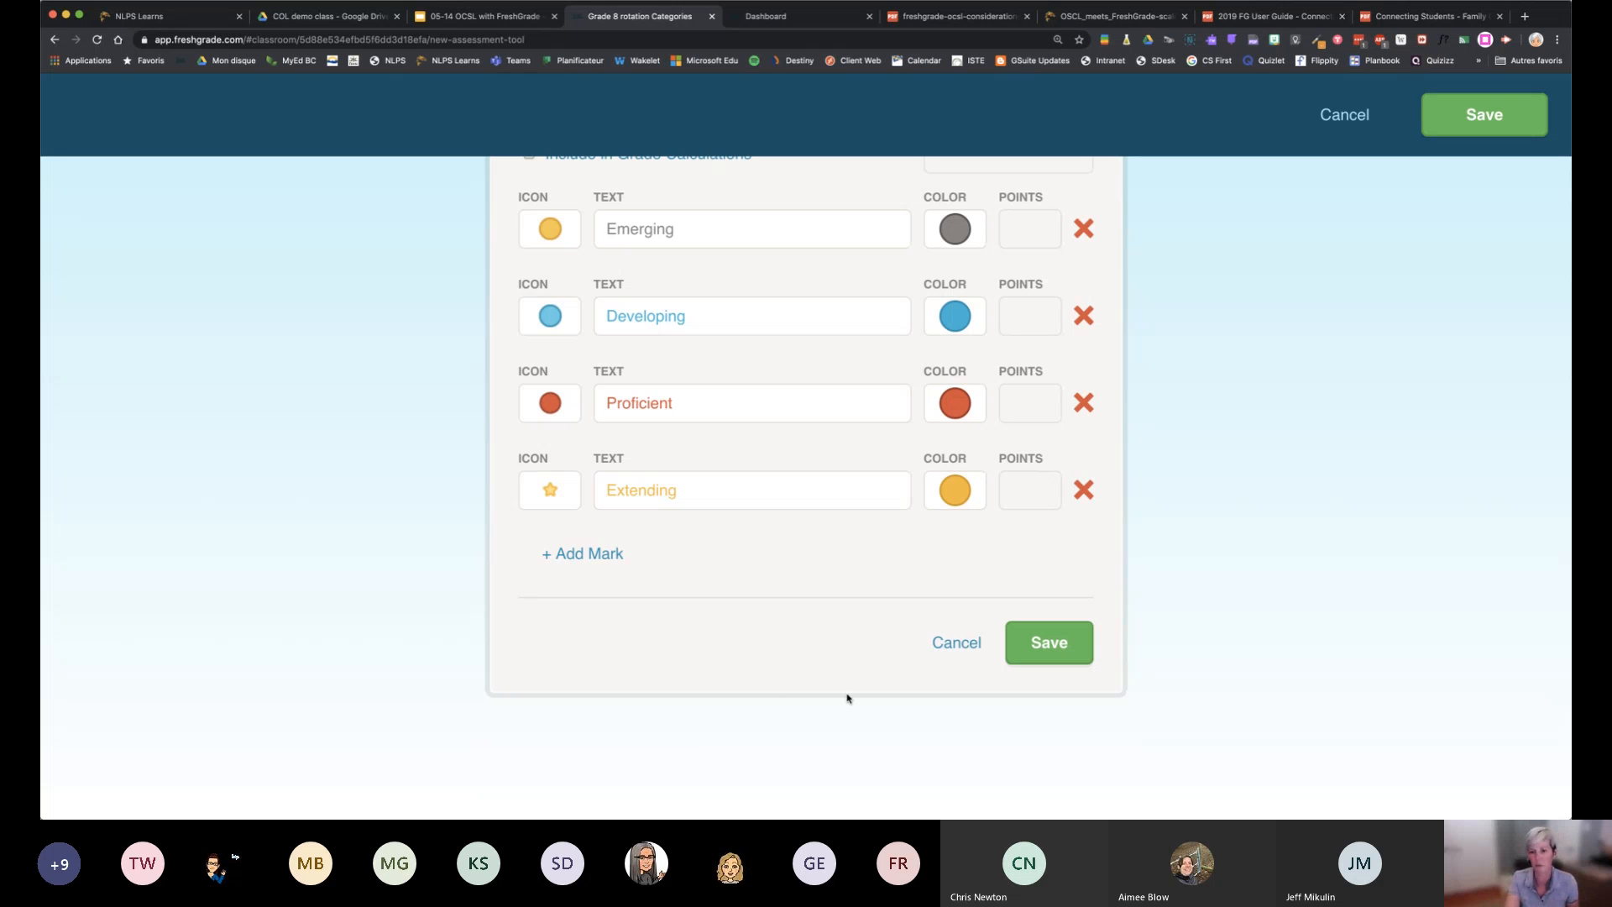
pyautogui.click(1078, 647)
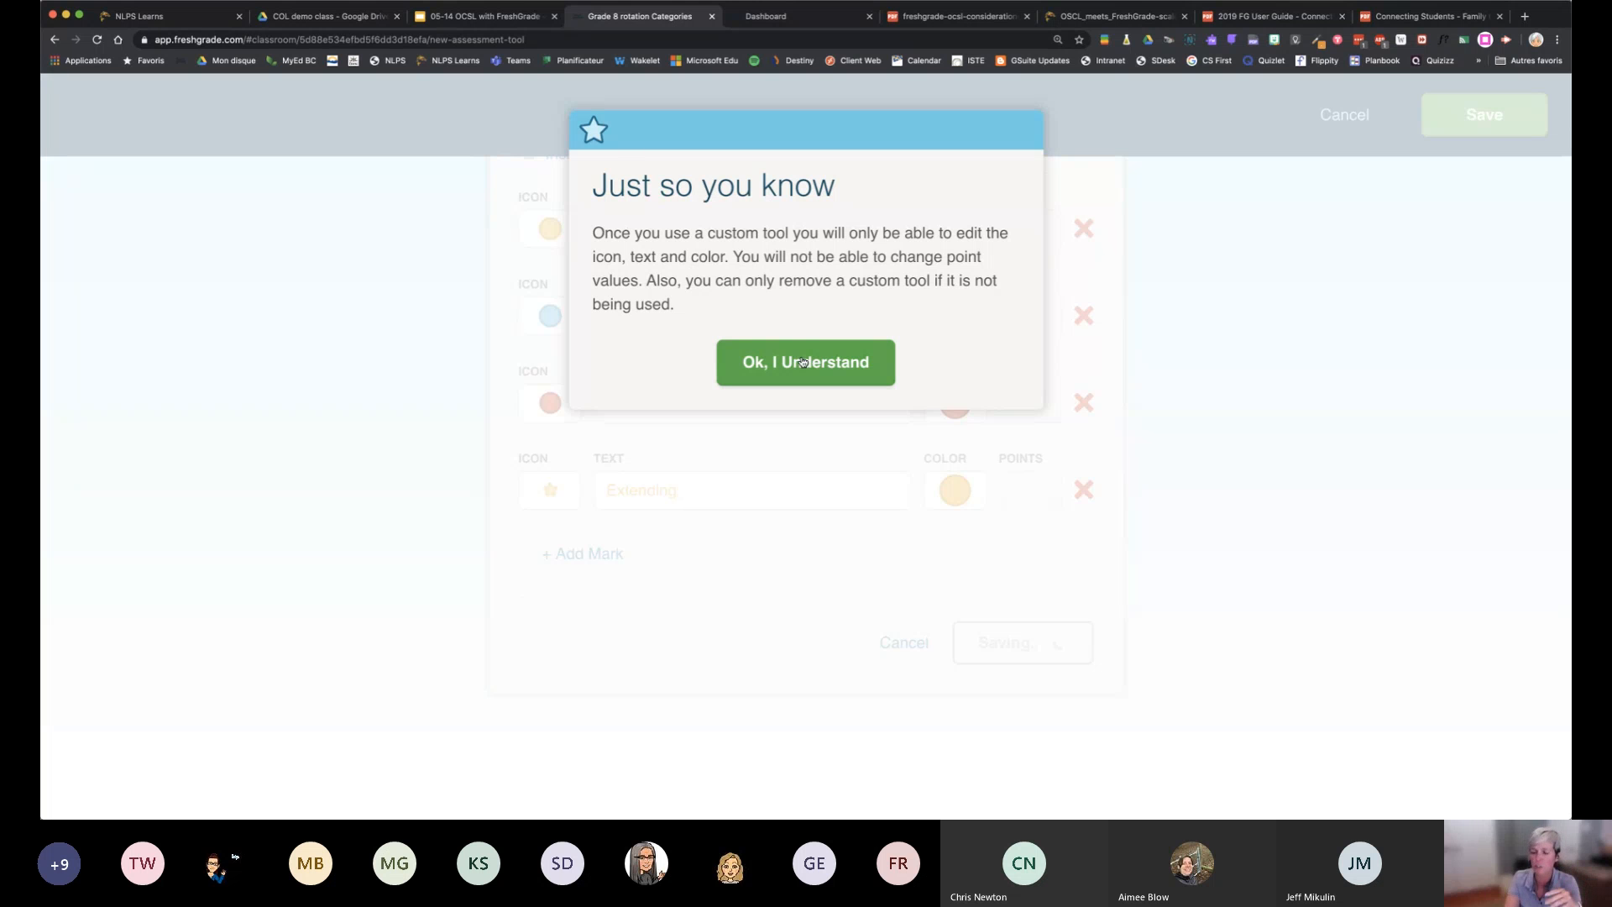
pyautogui.click(803, 362)
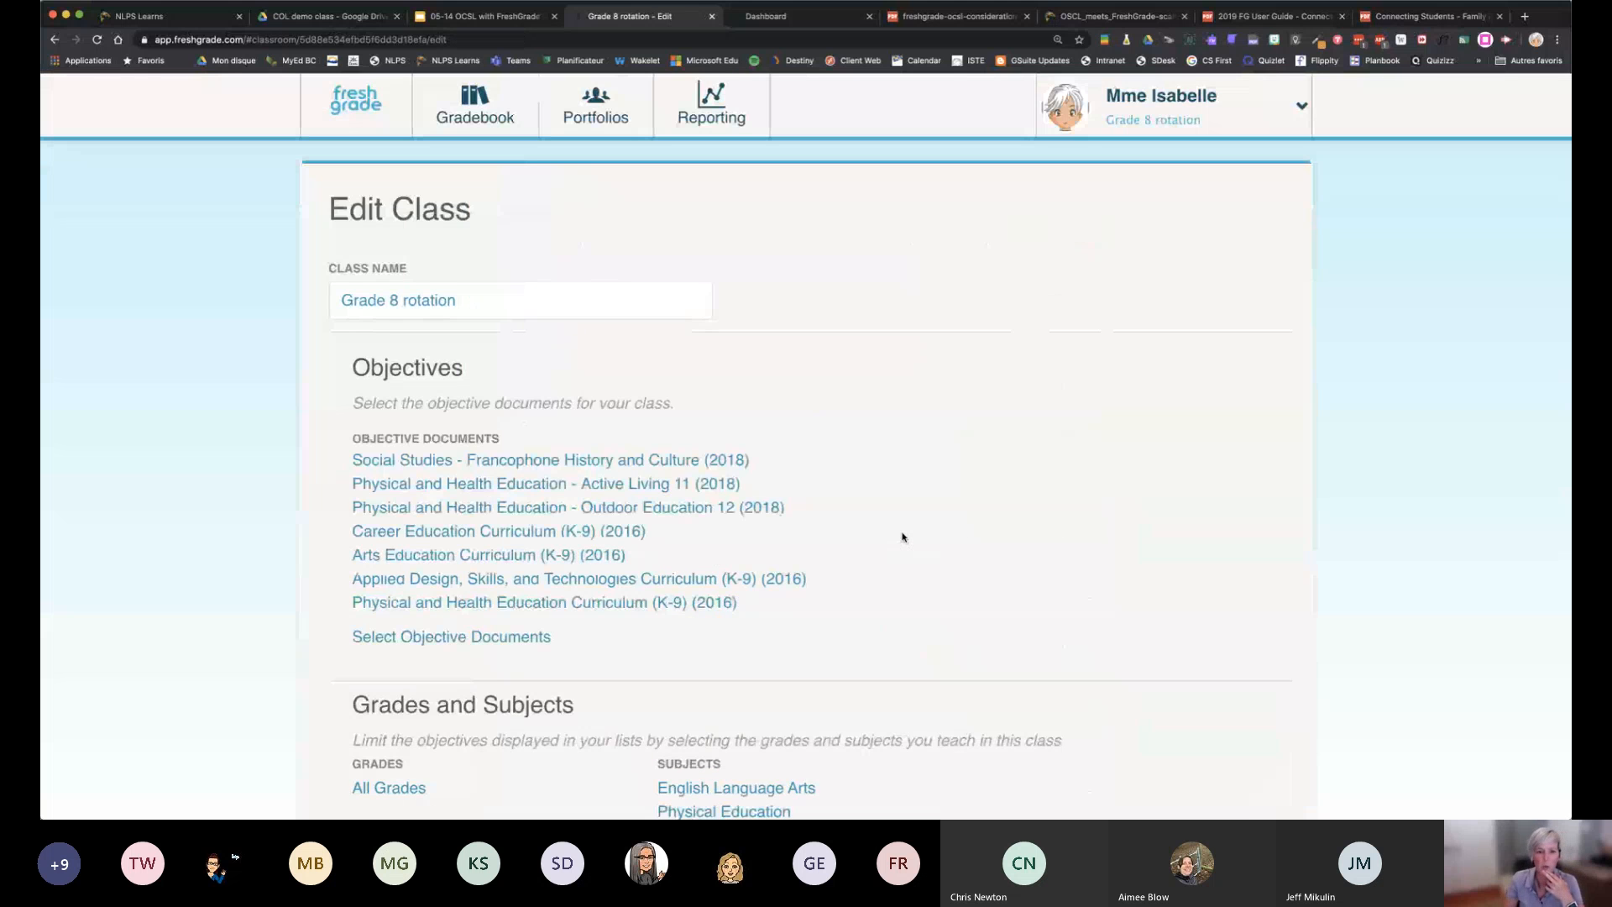
# Review the Grade 8 rotation class settings from objectives to class sharing and save them
pyautogui.scroll(-10, 898, 524)
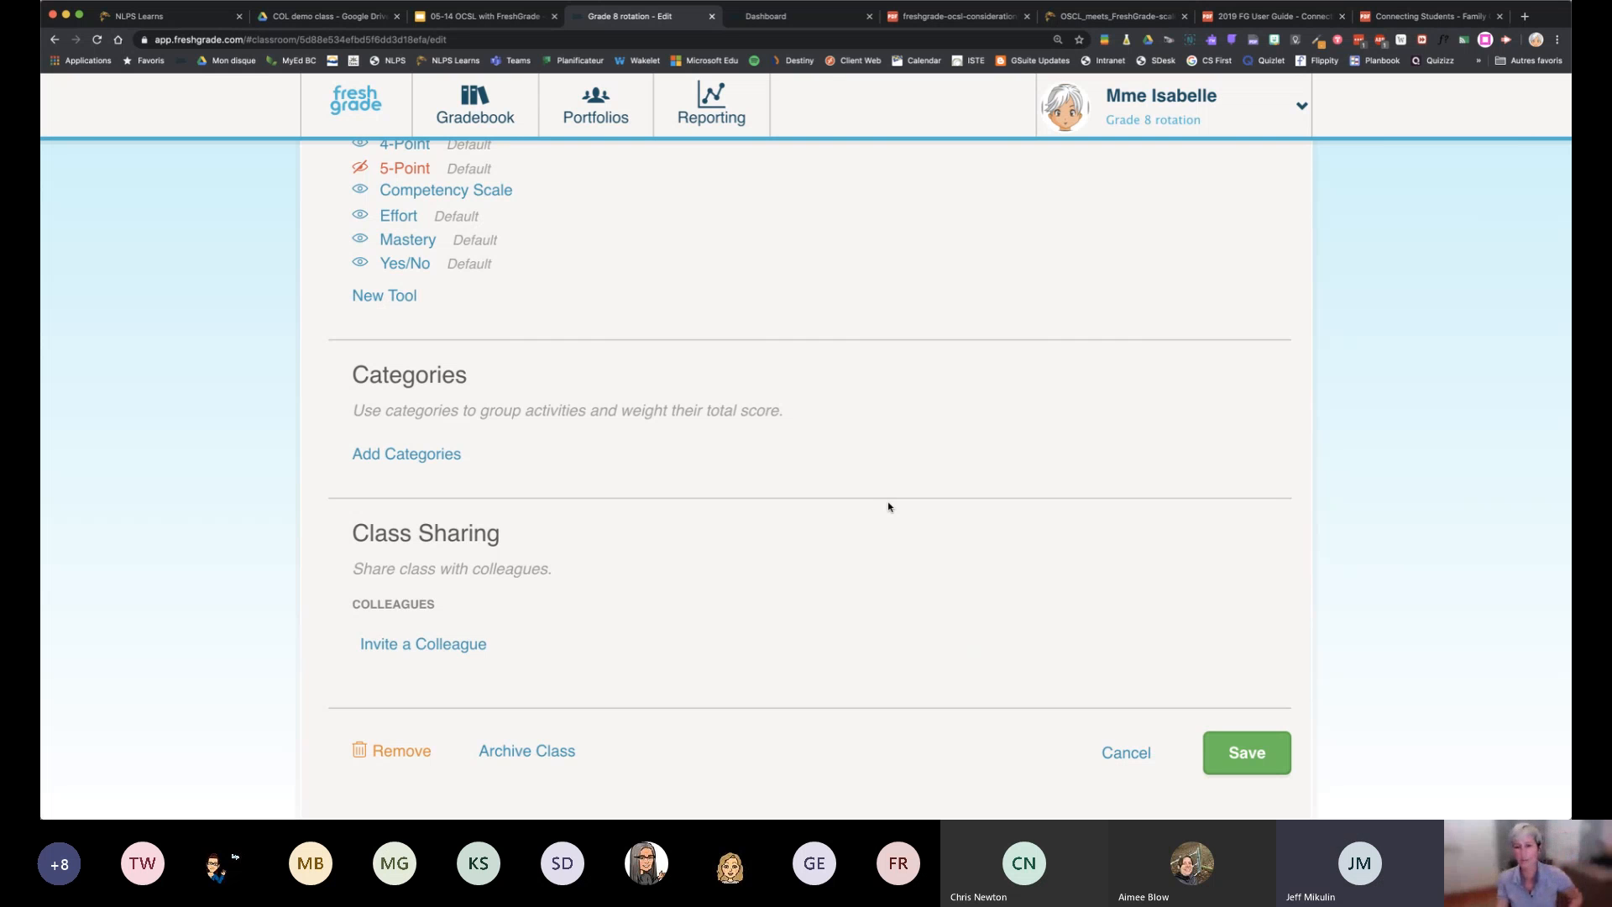
pyautogui.scroll(15, 875, 393)
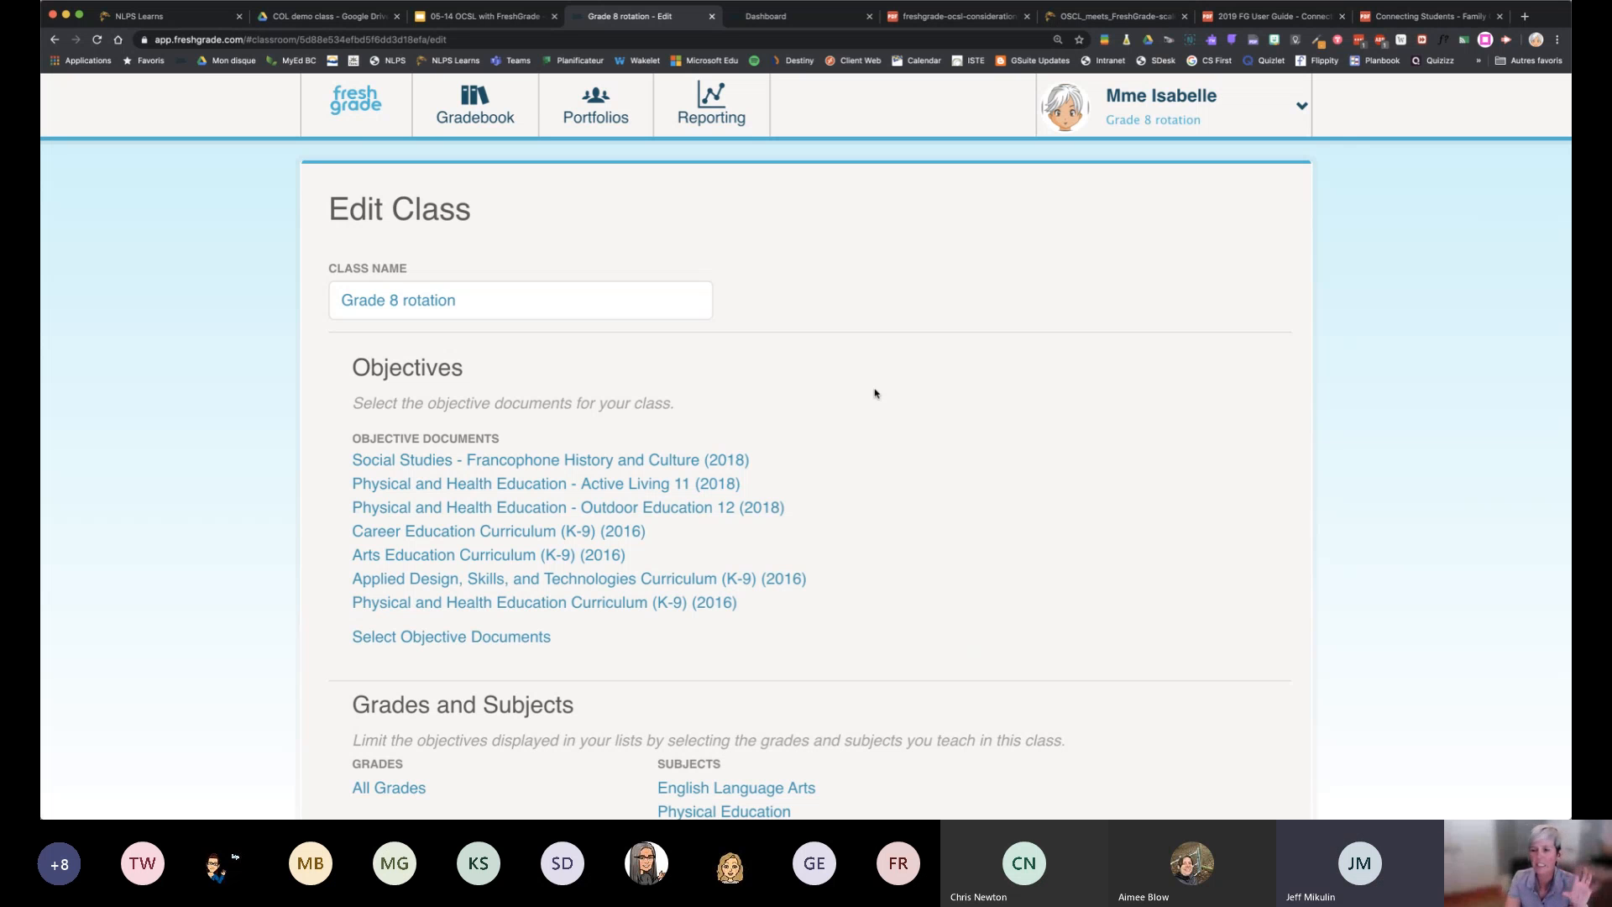
pyautogui.scroll(-10, 923, 460)
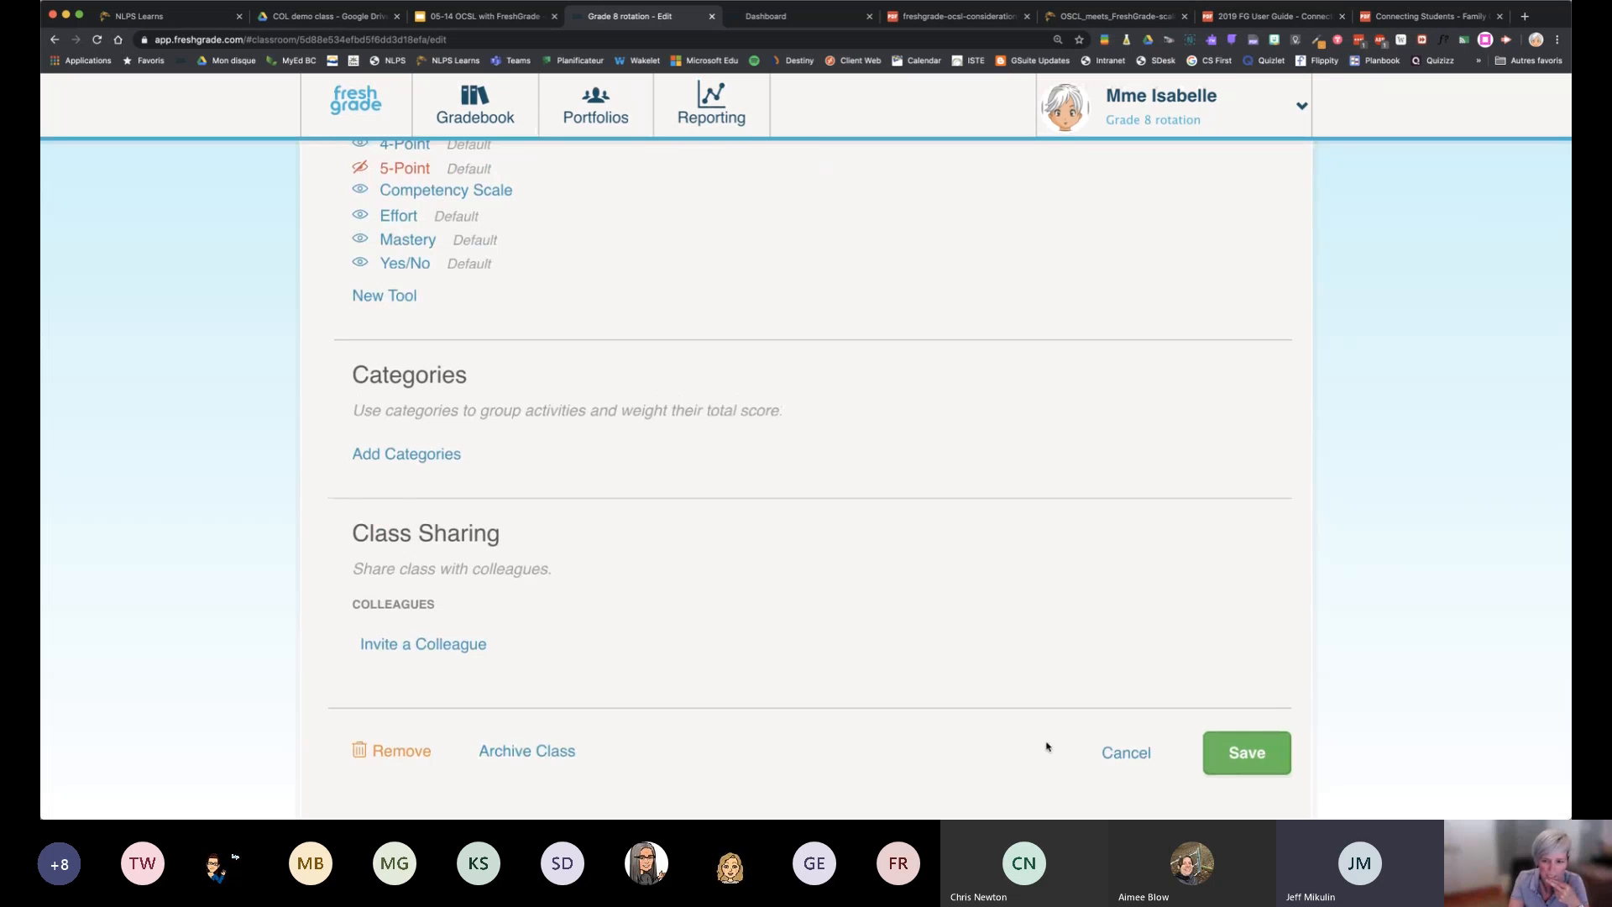
pyautogui.click(1242, 766)
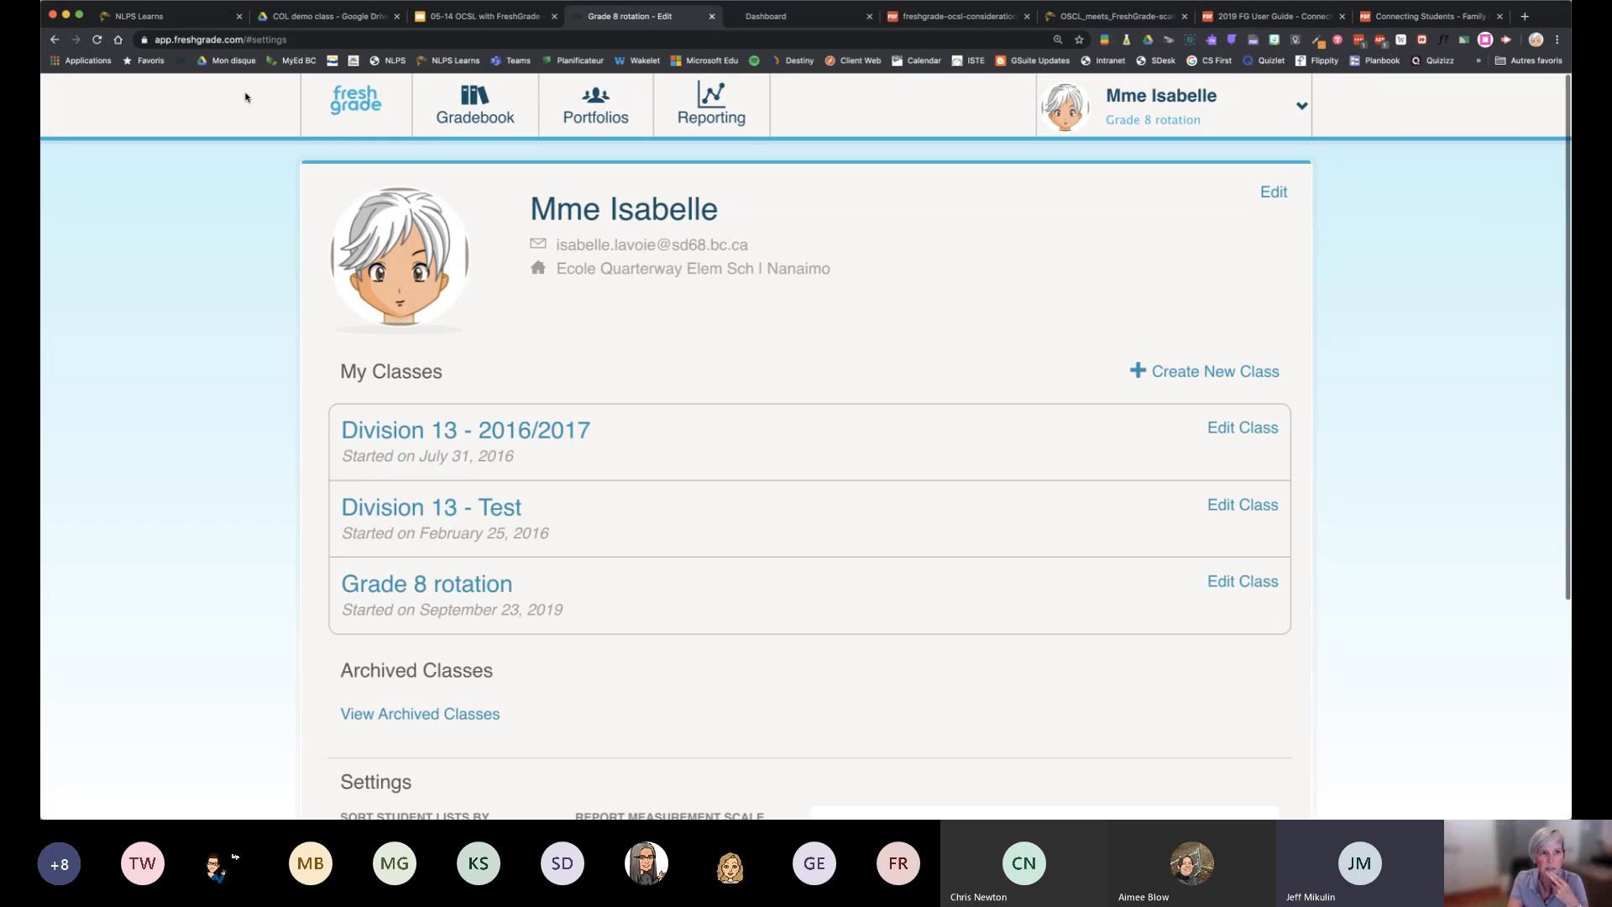
# Go to the class dashboard and start a Quick Add note reading "Competency Scale detail"
pyautogui.click(363, 112)
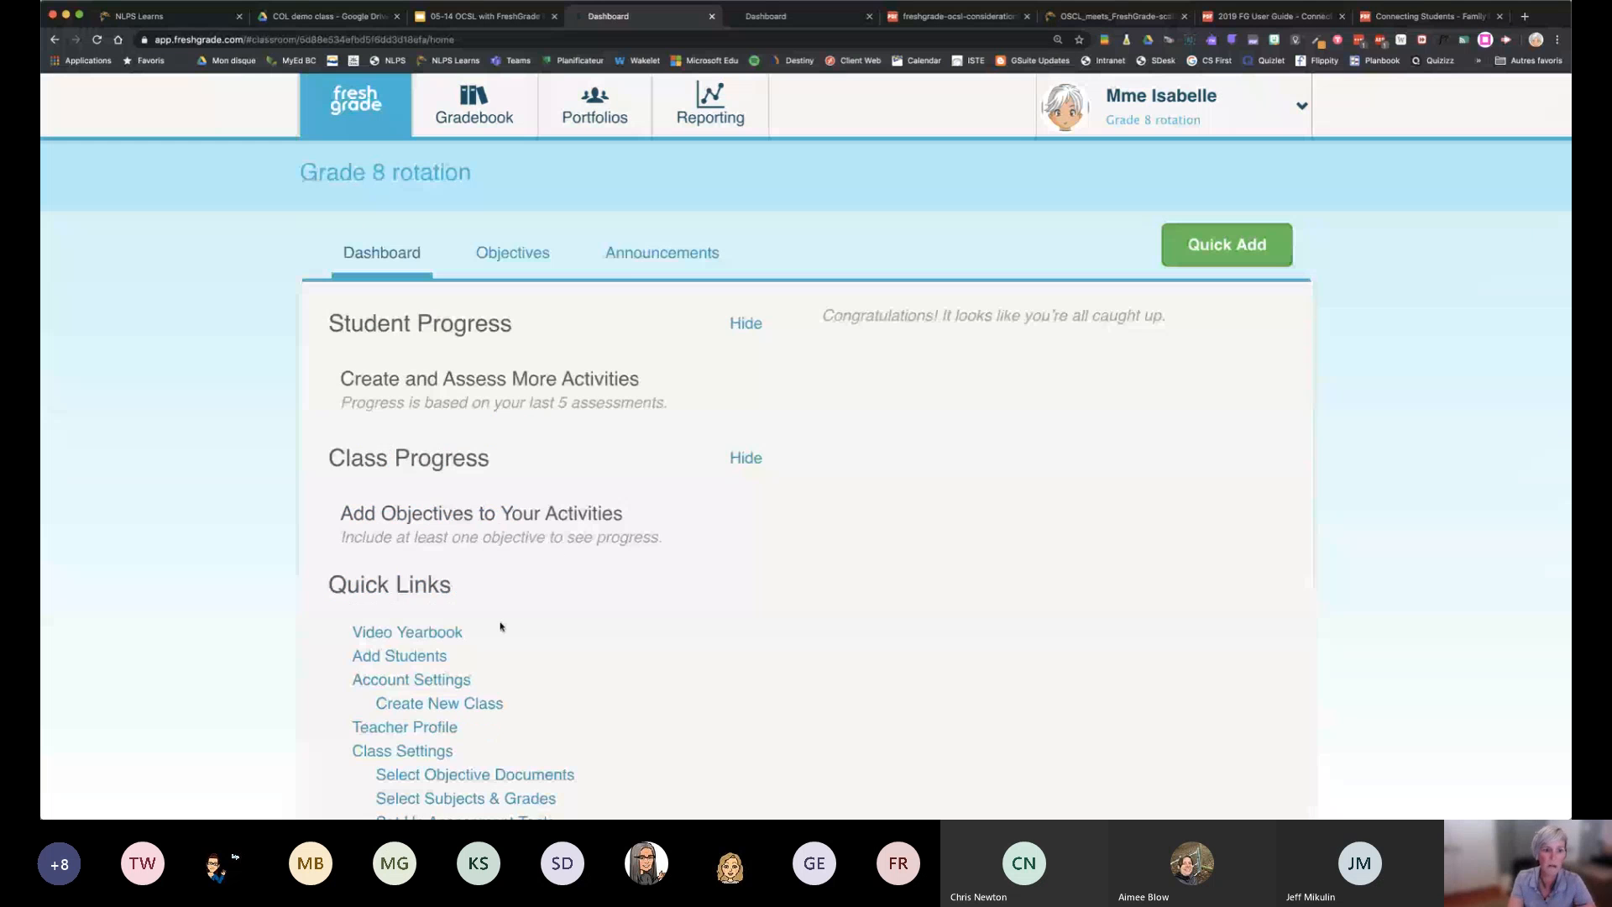
pyautogui.scroll(-1, 501, 627)
pyautogui.scroll(1, 500, 626)
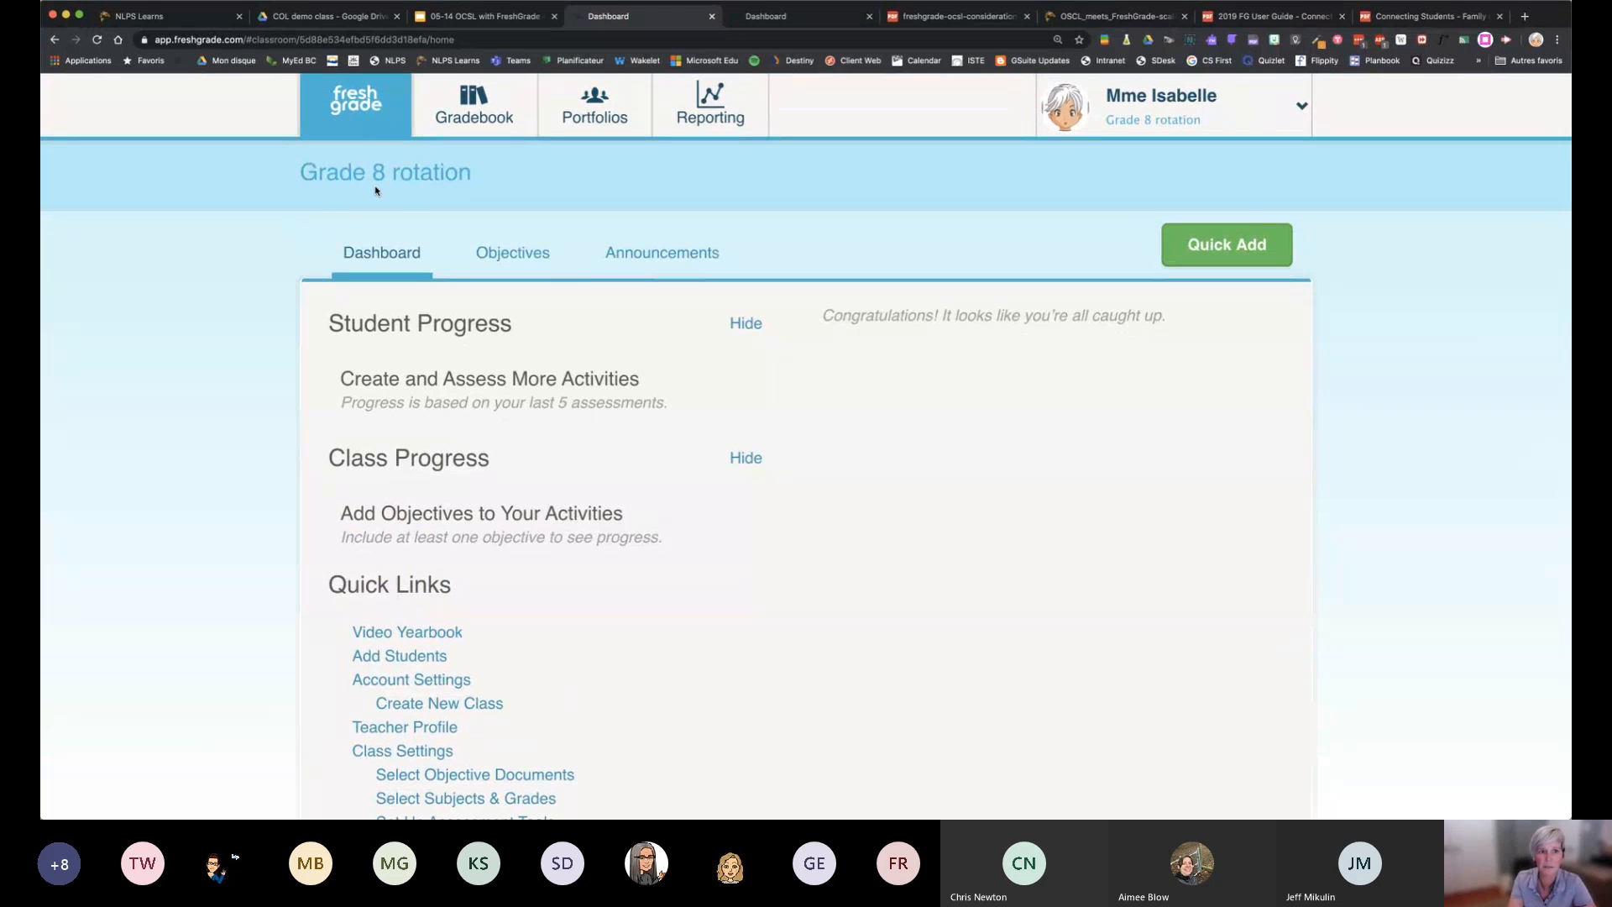
pyautogui.click(1227, 251)
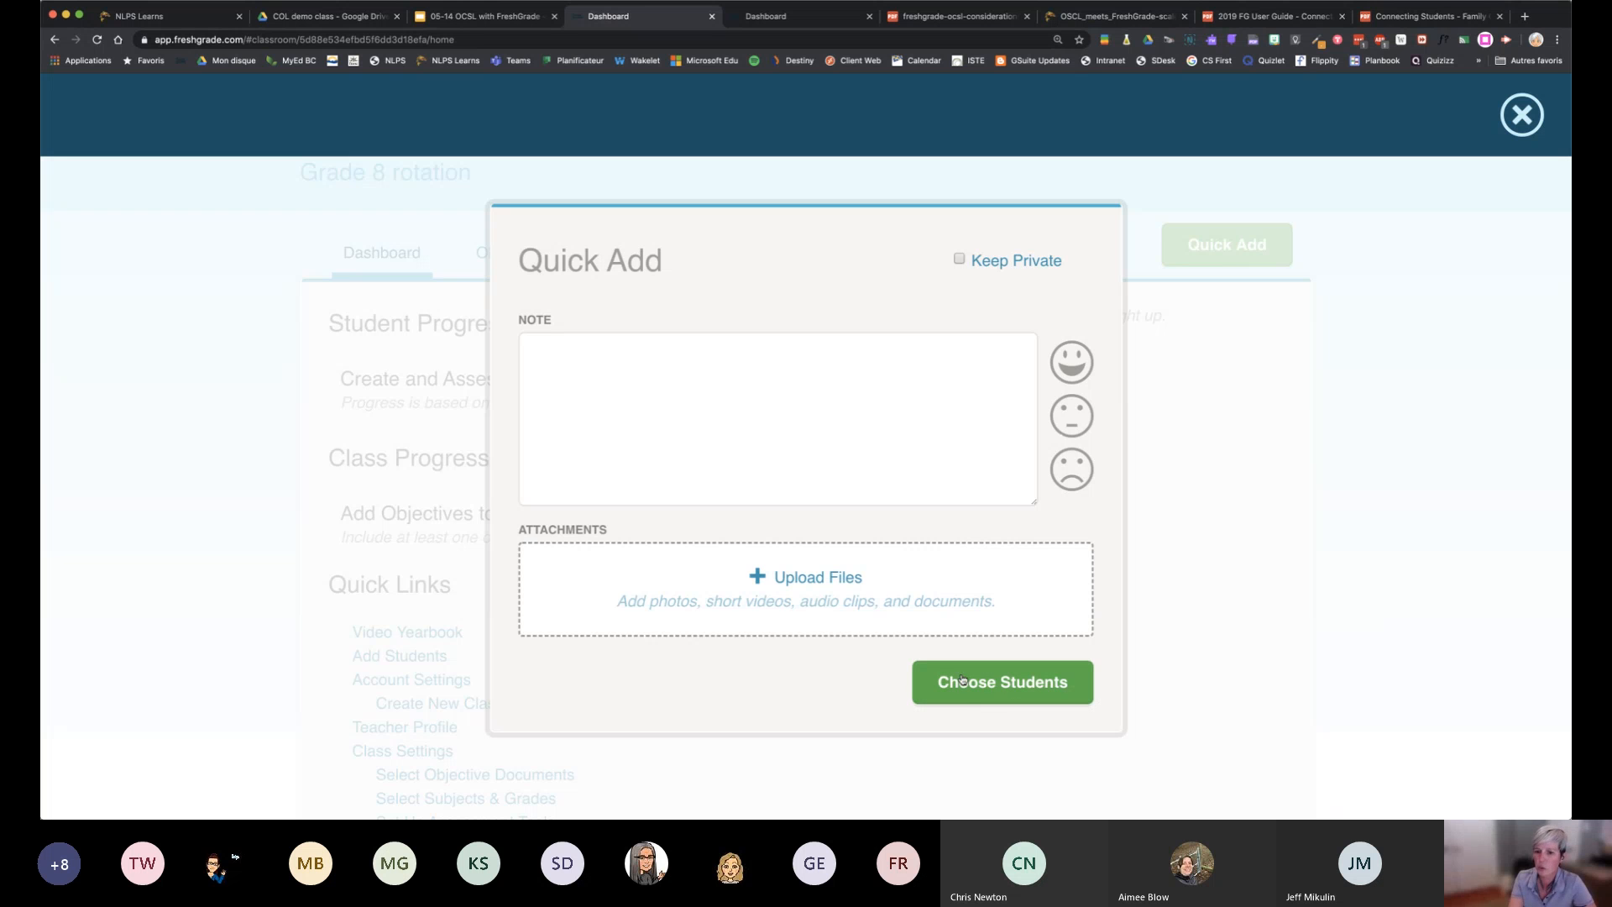
pyautogui.click(794, 444)
pyautogui.write('C')
pyautogui.press('BackSpace')
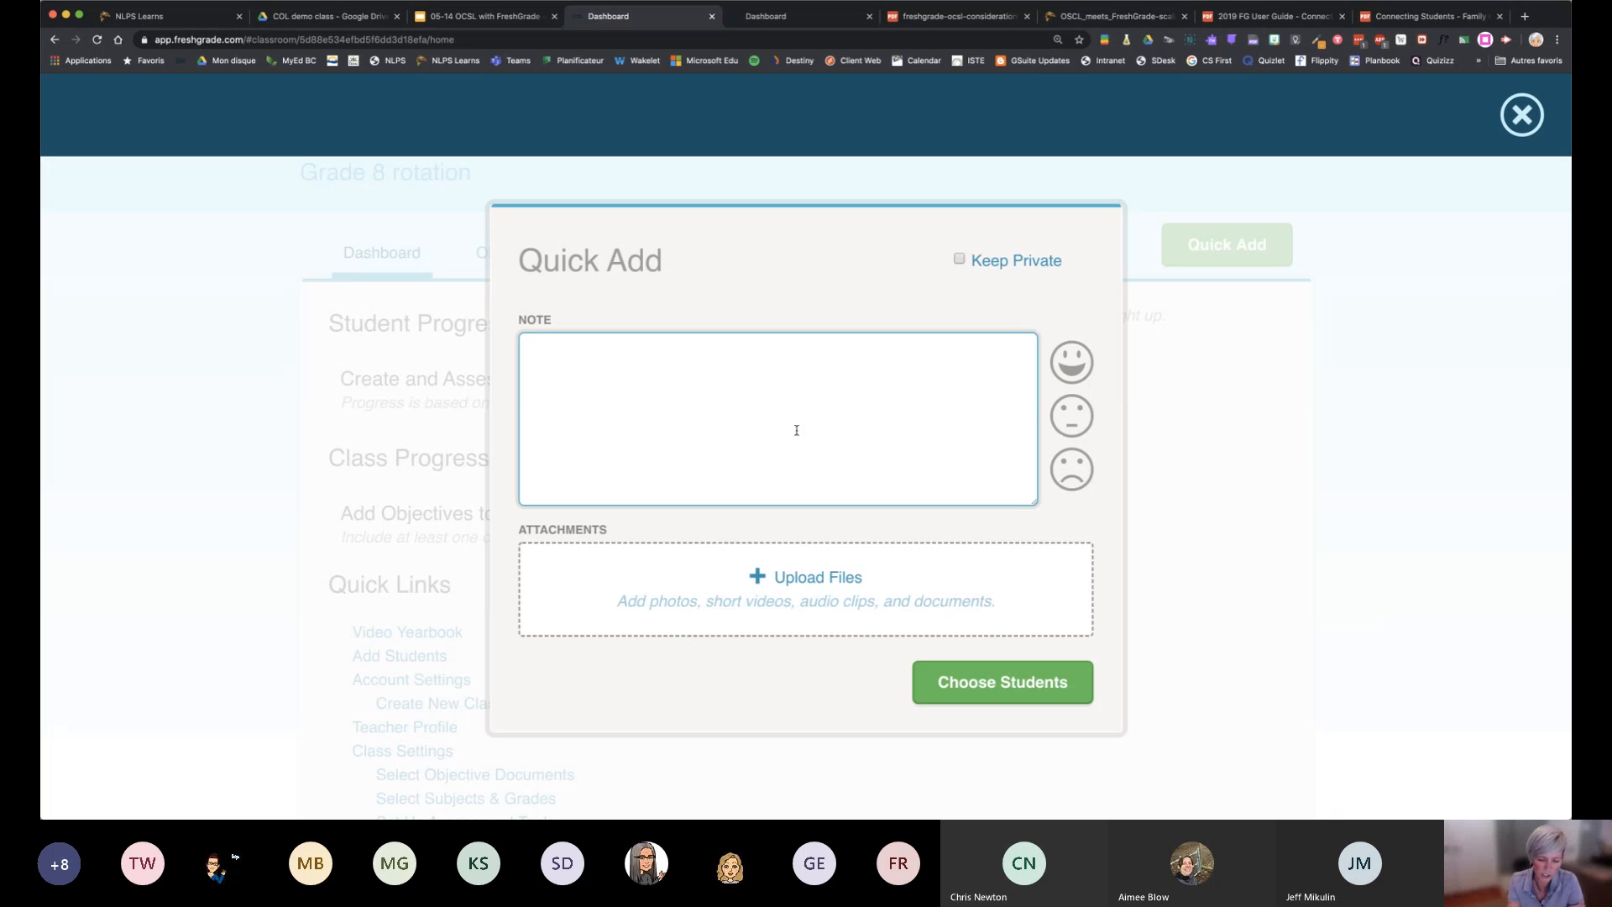
pyautogui.write('Competency ')
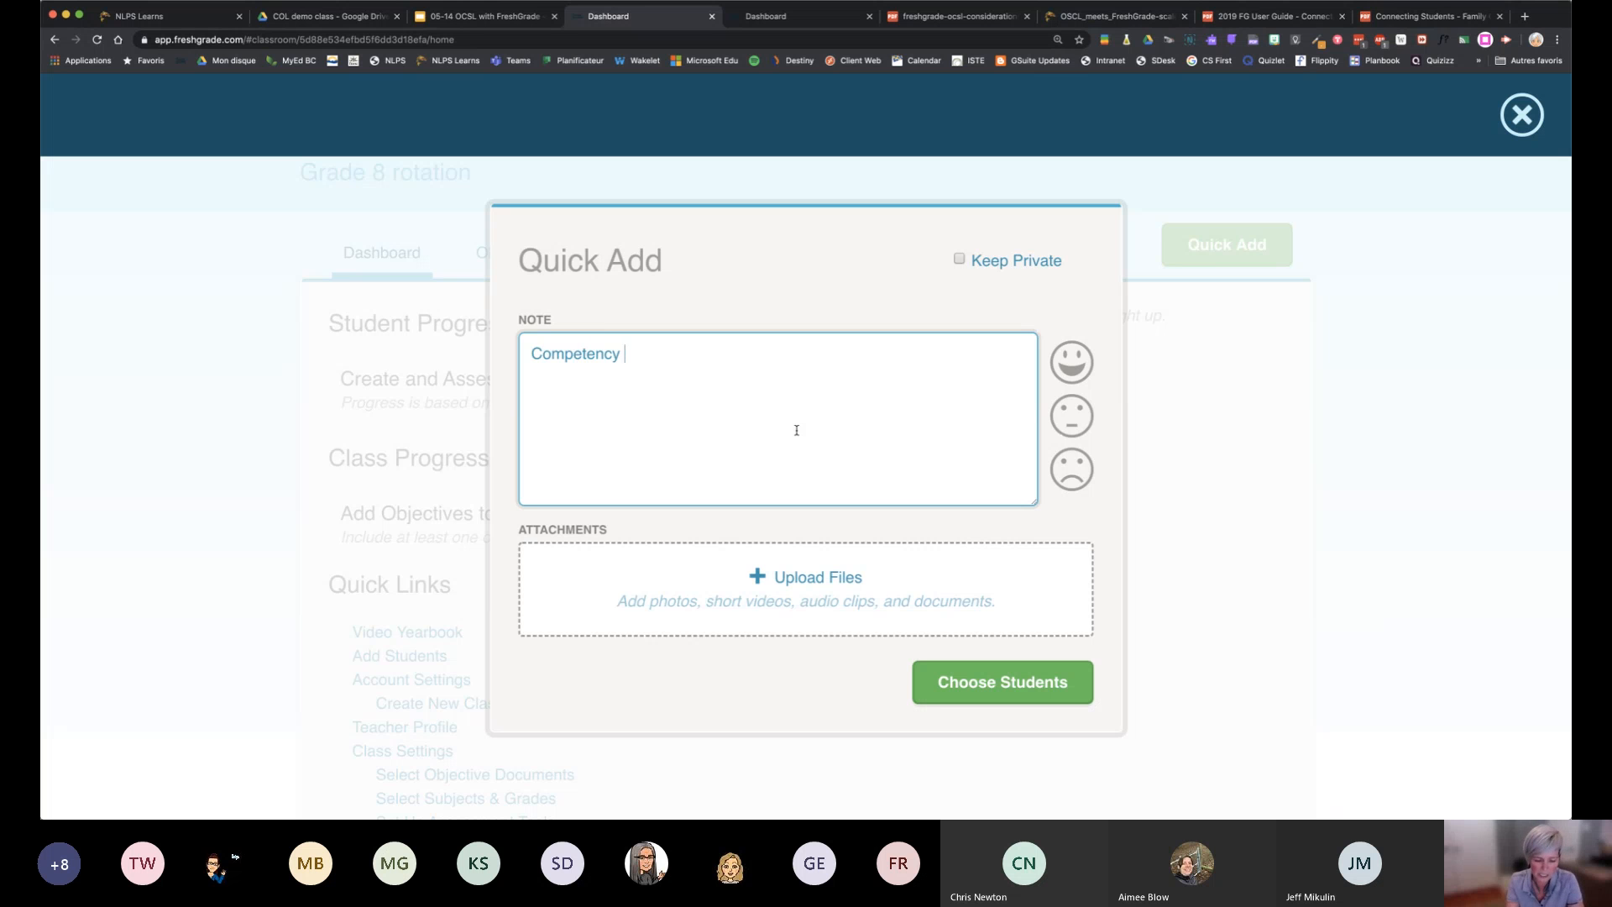
pyautogui.write('Schl')
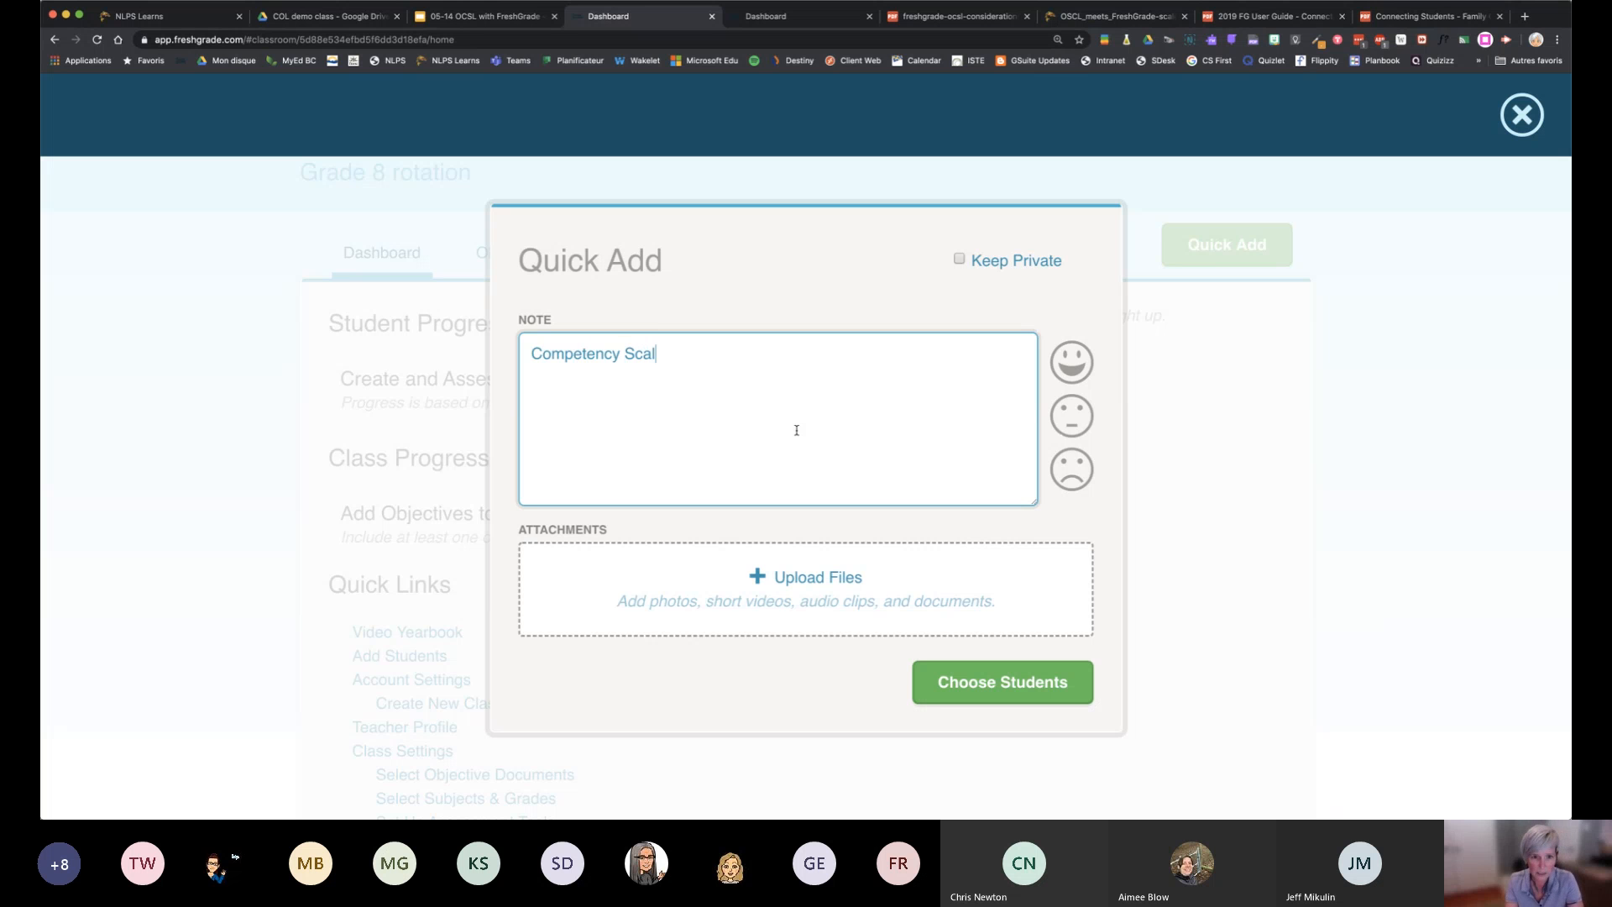
pyautogui.write('e detail')
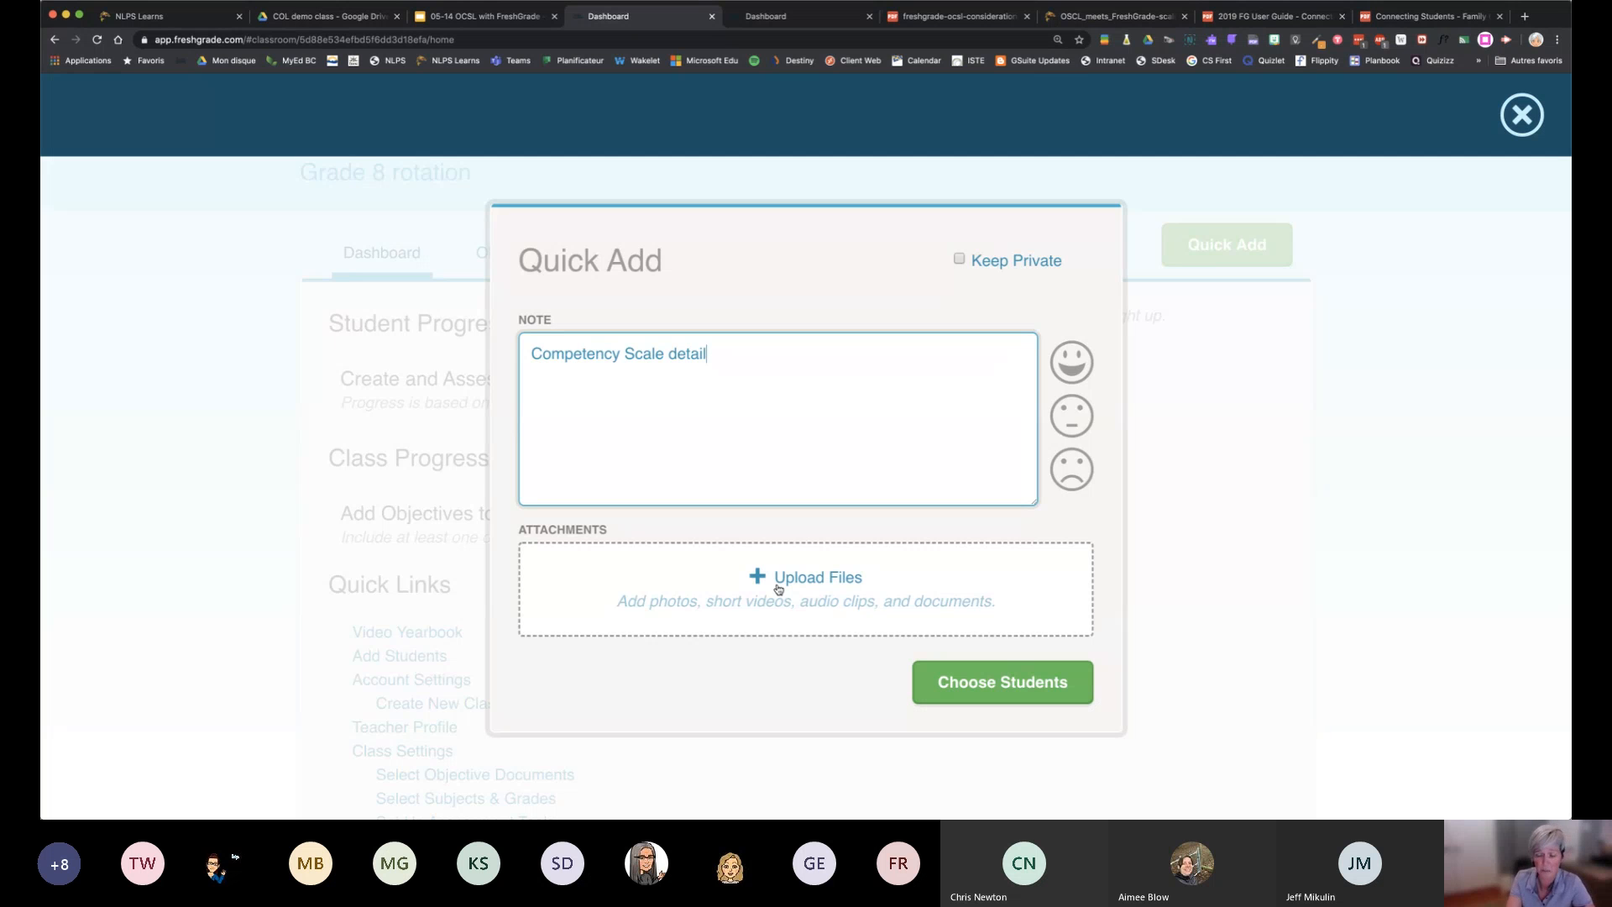
# Assign the Quick Add note to students A, B and C and save it
pyautogui.click(990, 695)
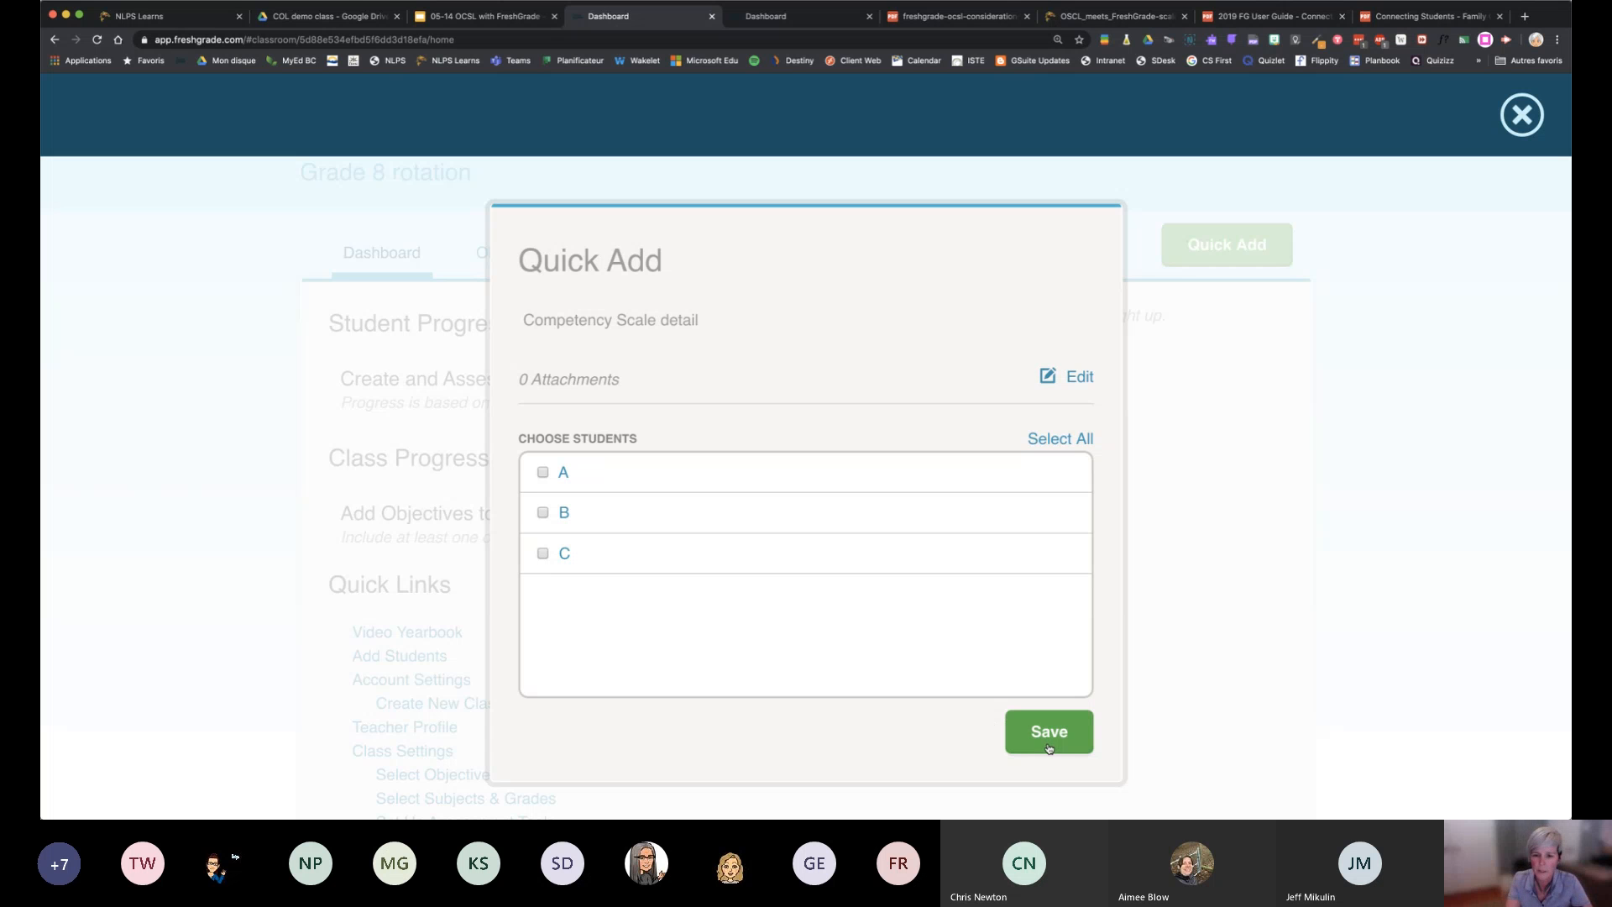
pyautogui.click(1048, 748)
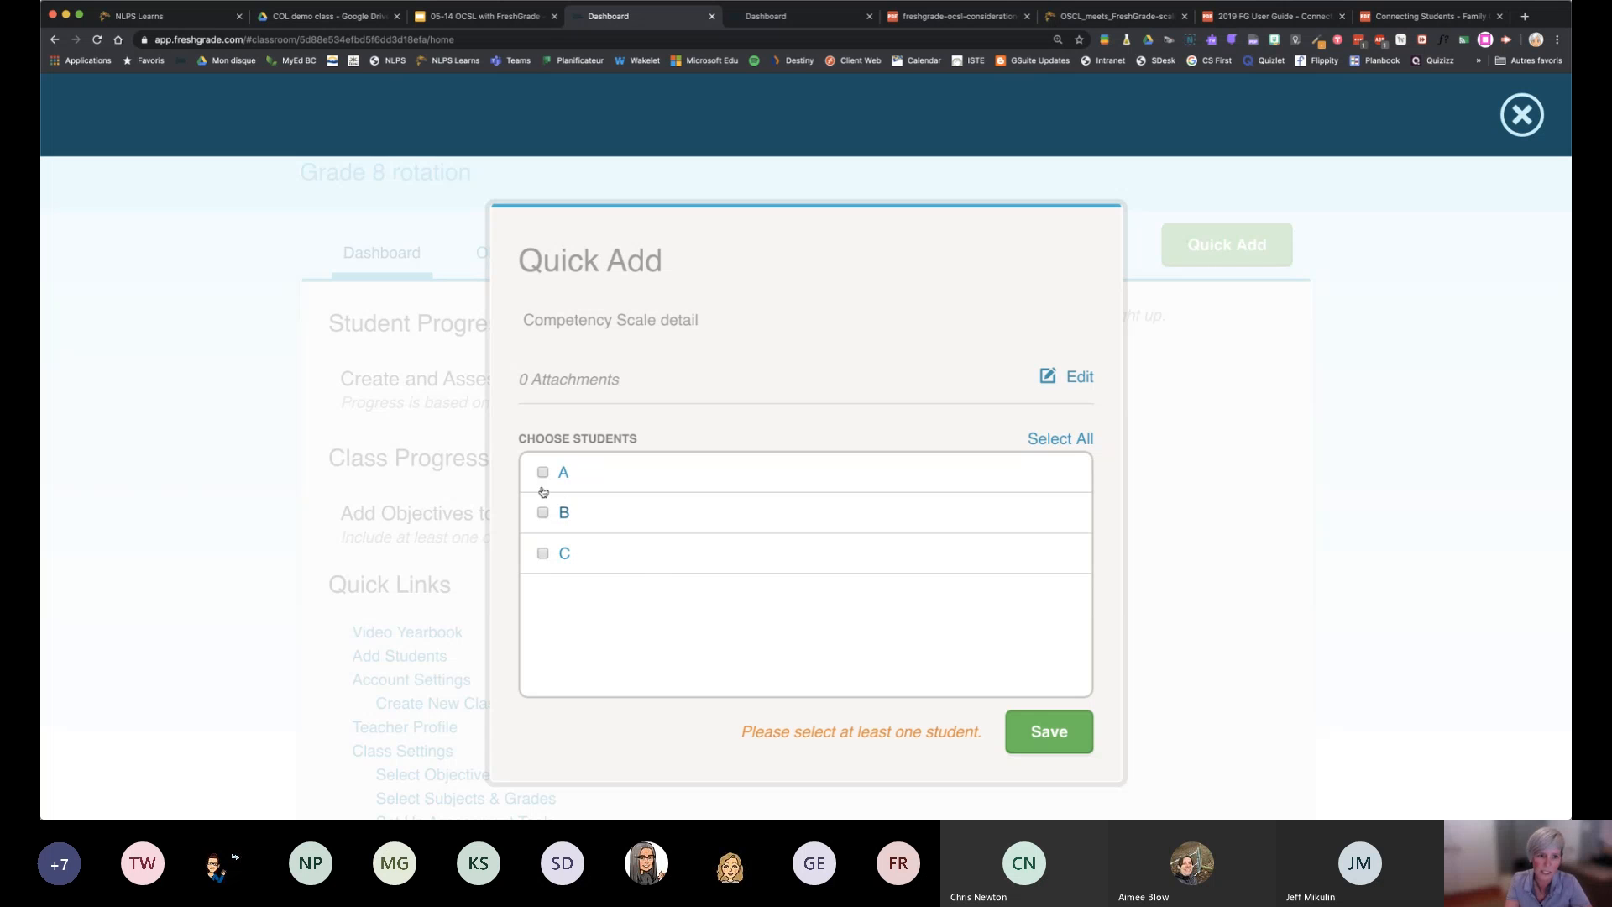
pyautogui.click(542, 472)
pyautogui.click(542, 512)
pyautogui.click(543, 554)
pyautogui.click(1058, 735)
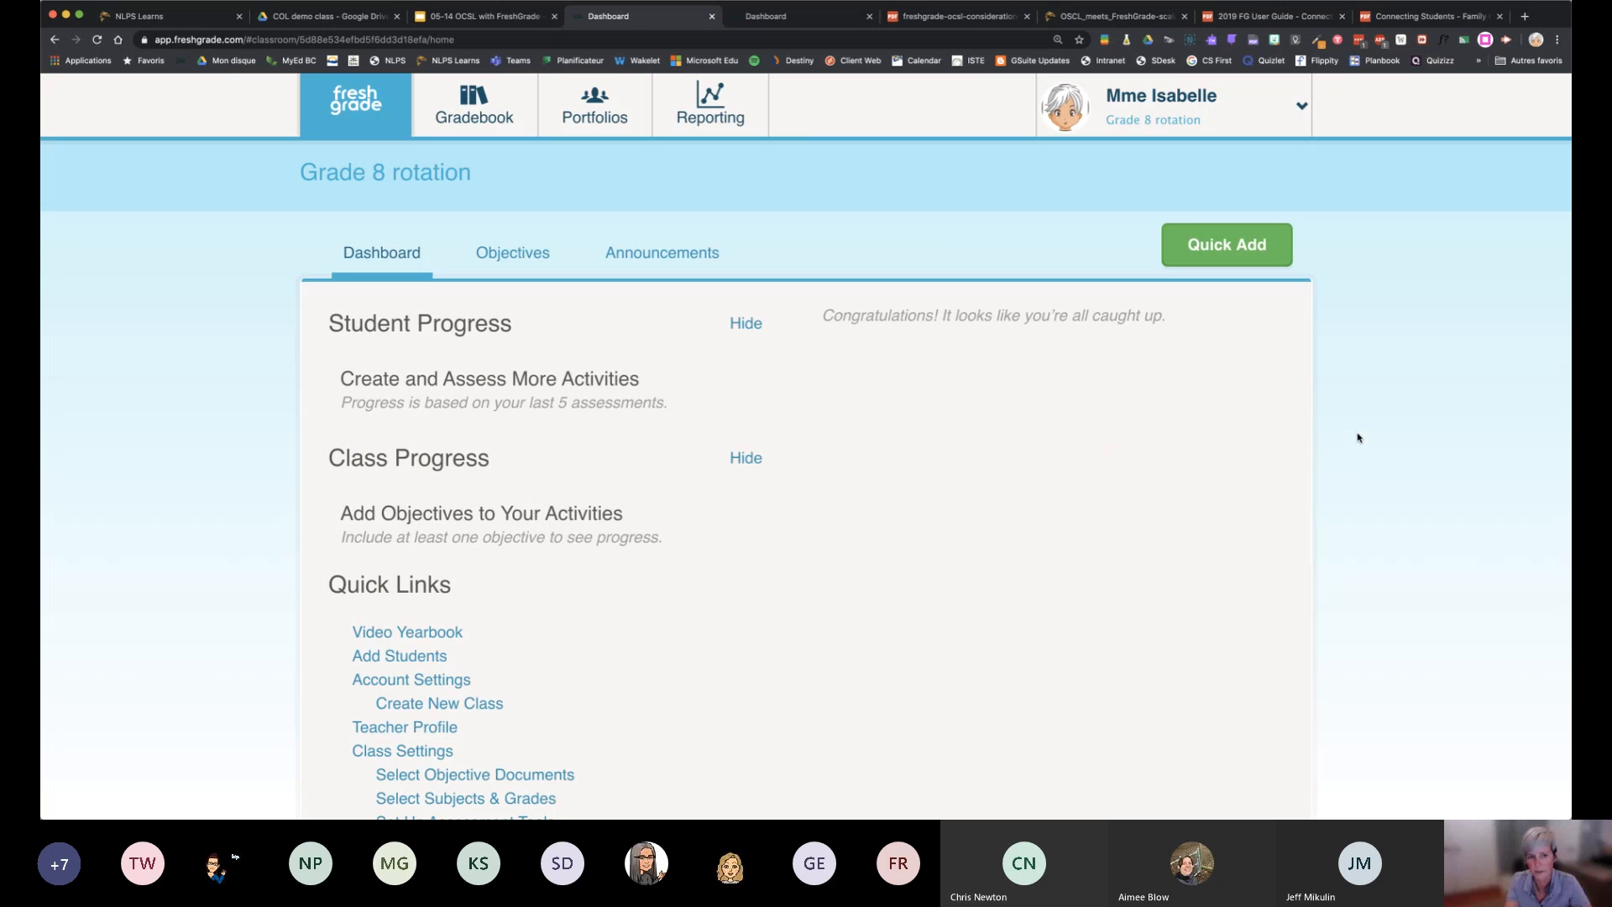
# Open the class settings and look over the assessment tools, categories and class sharing sections
pyautogui.scroll(-2, 893, 622)
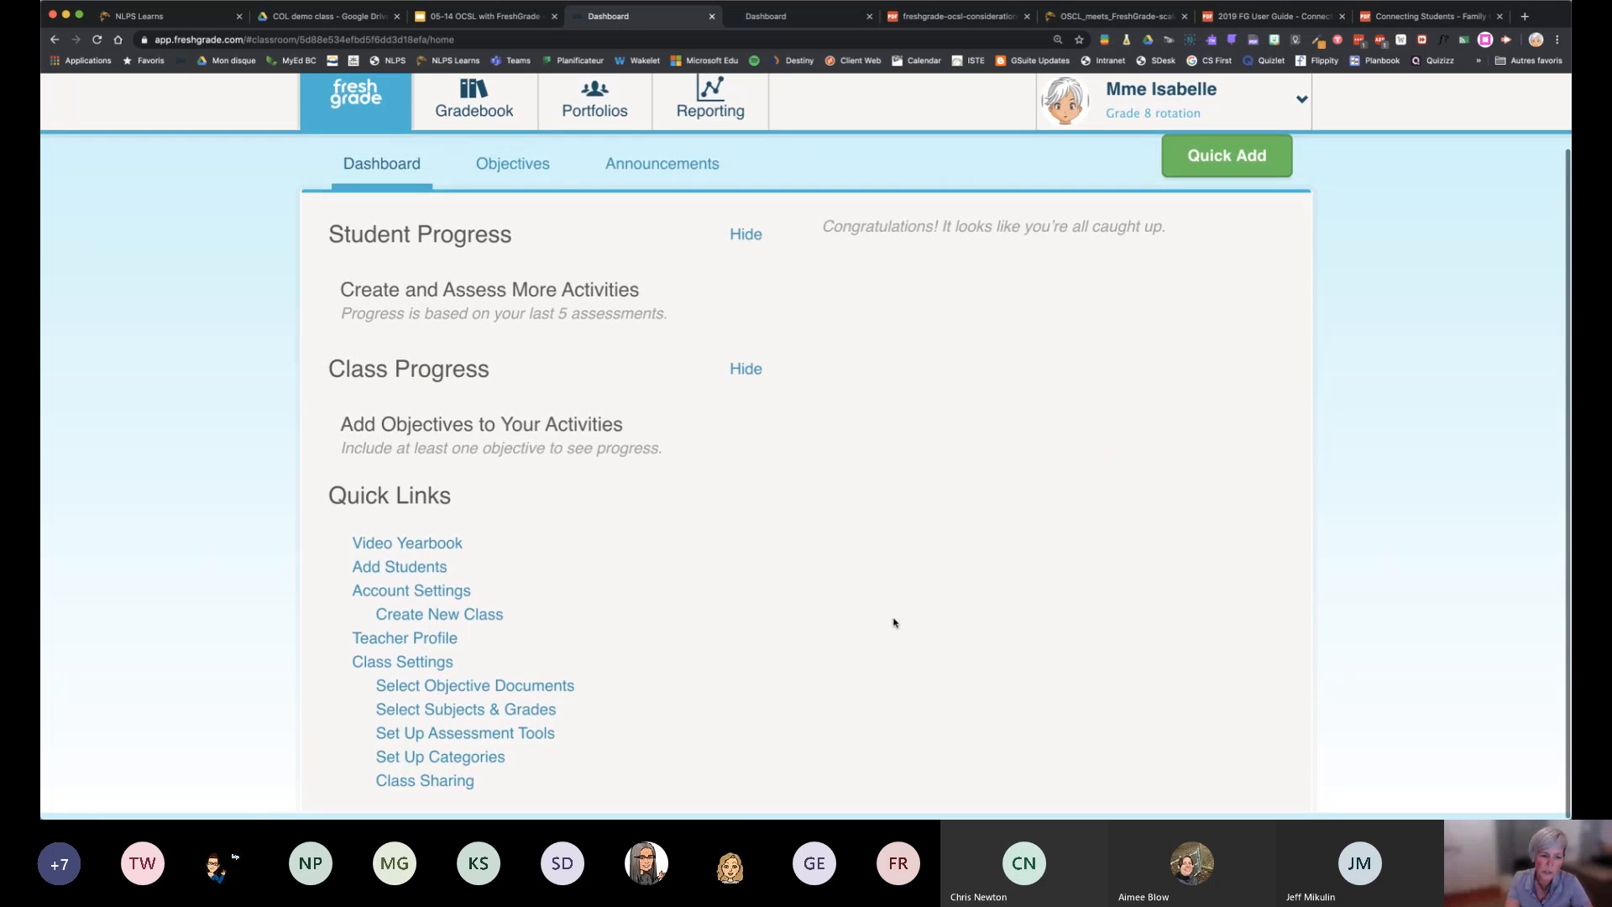
pyautogui.click(389, 671)
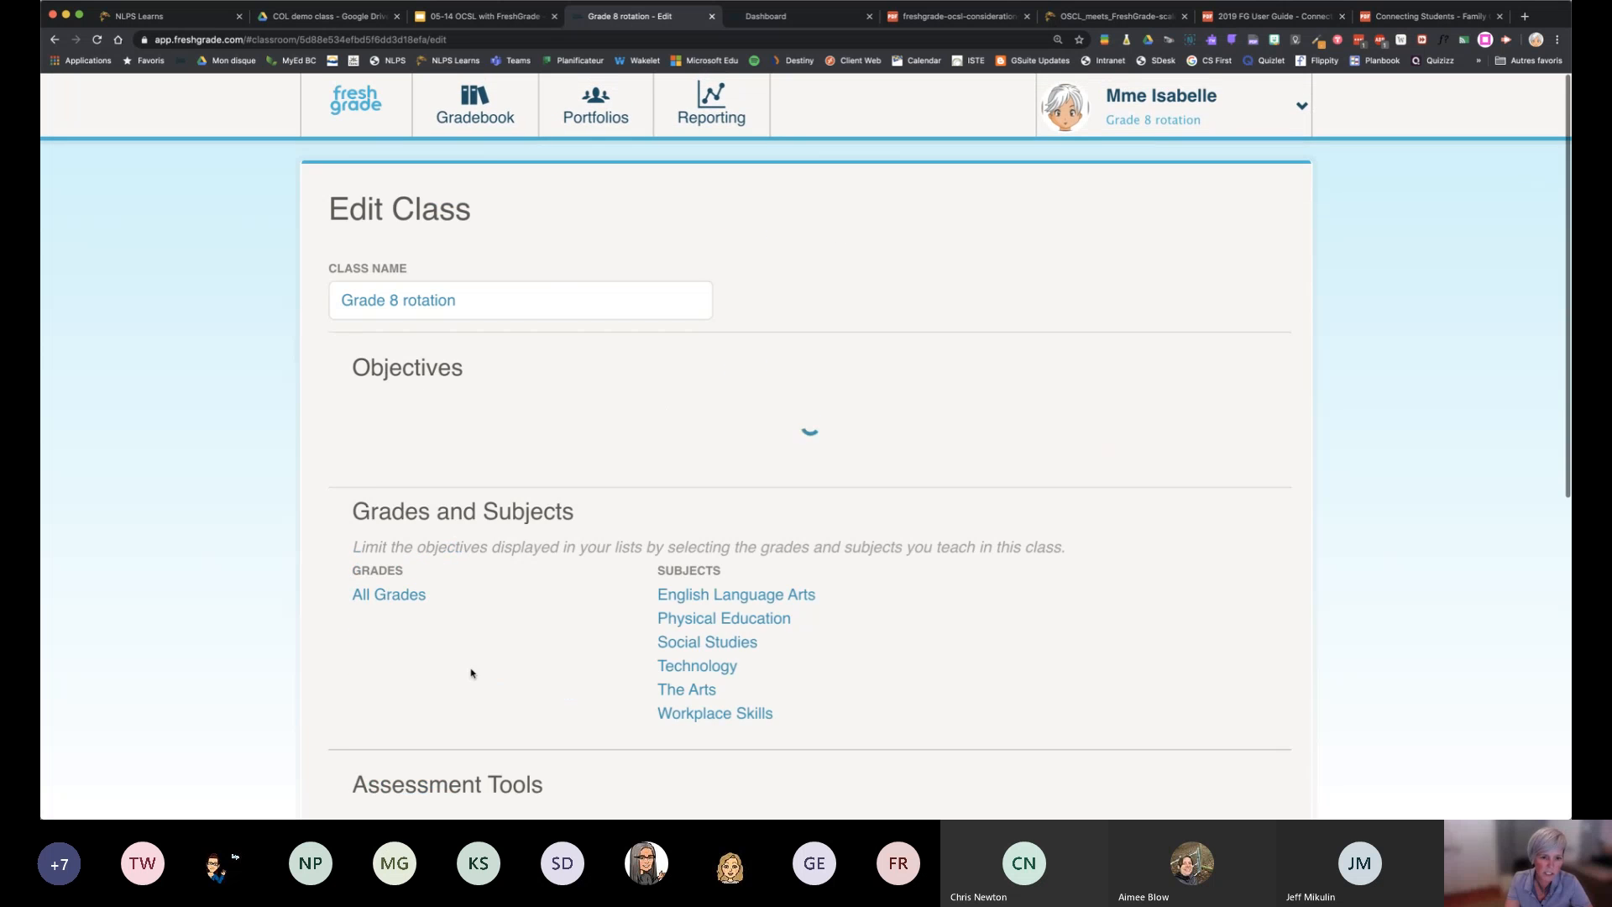
pyautogui.scroll(-10, 546, 665)
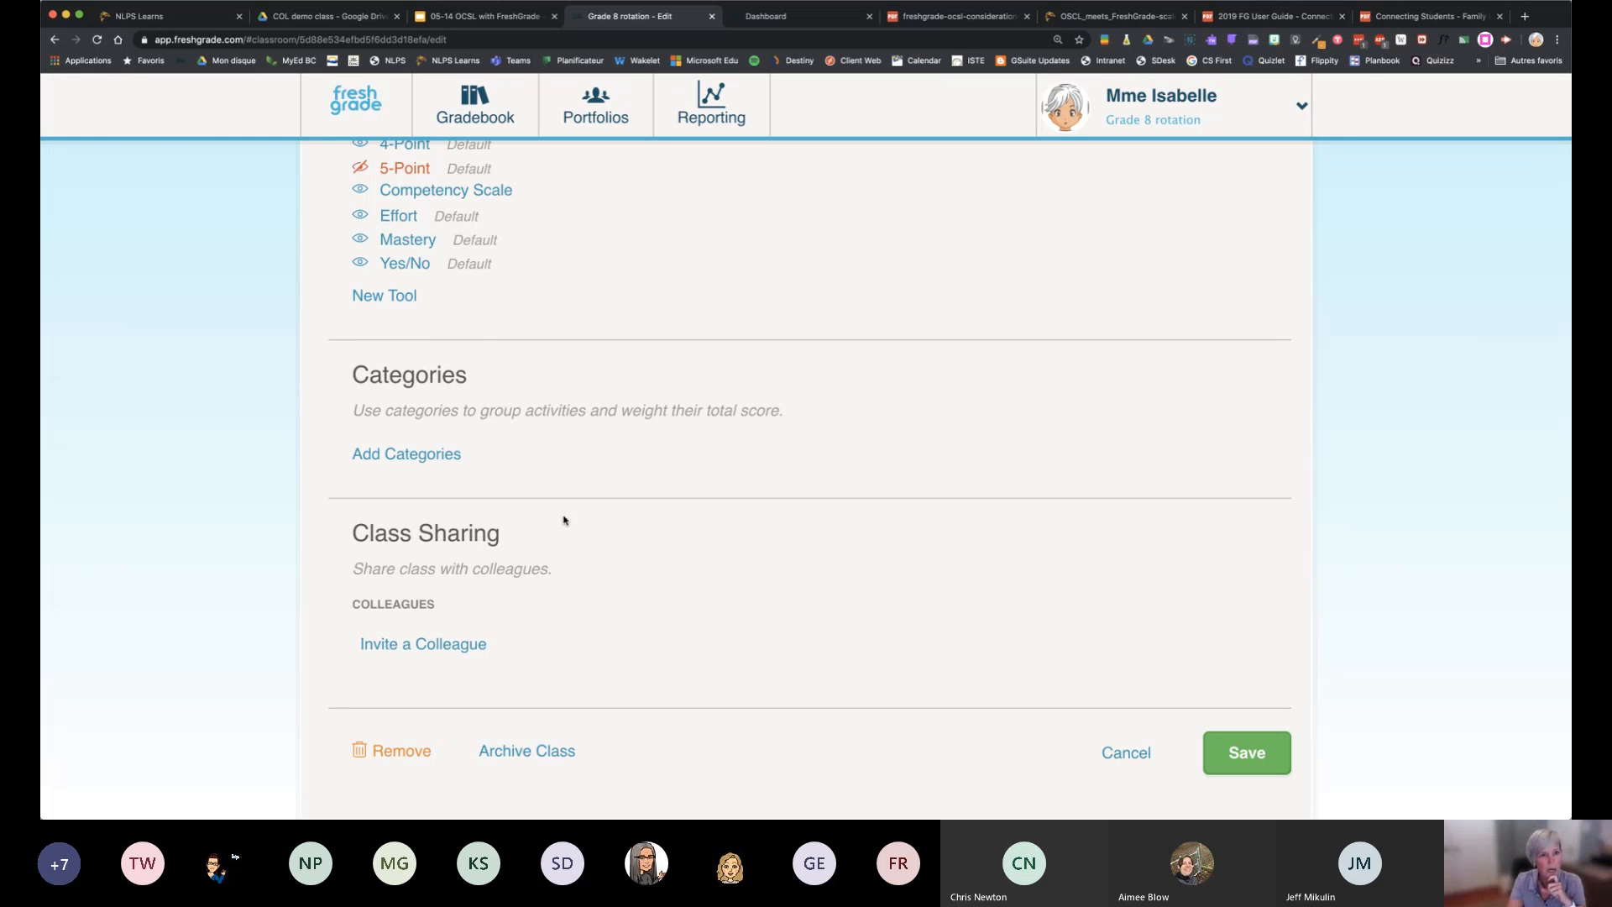
pyautogui.scroll(2, 586, 482)
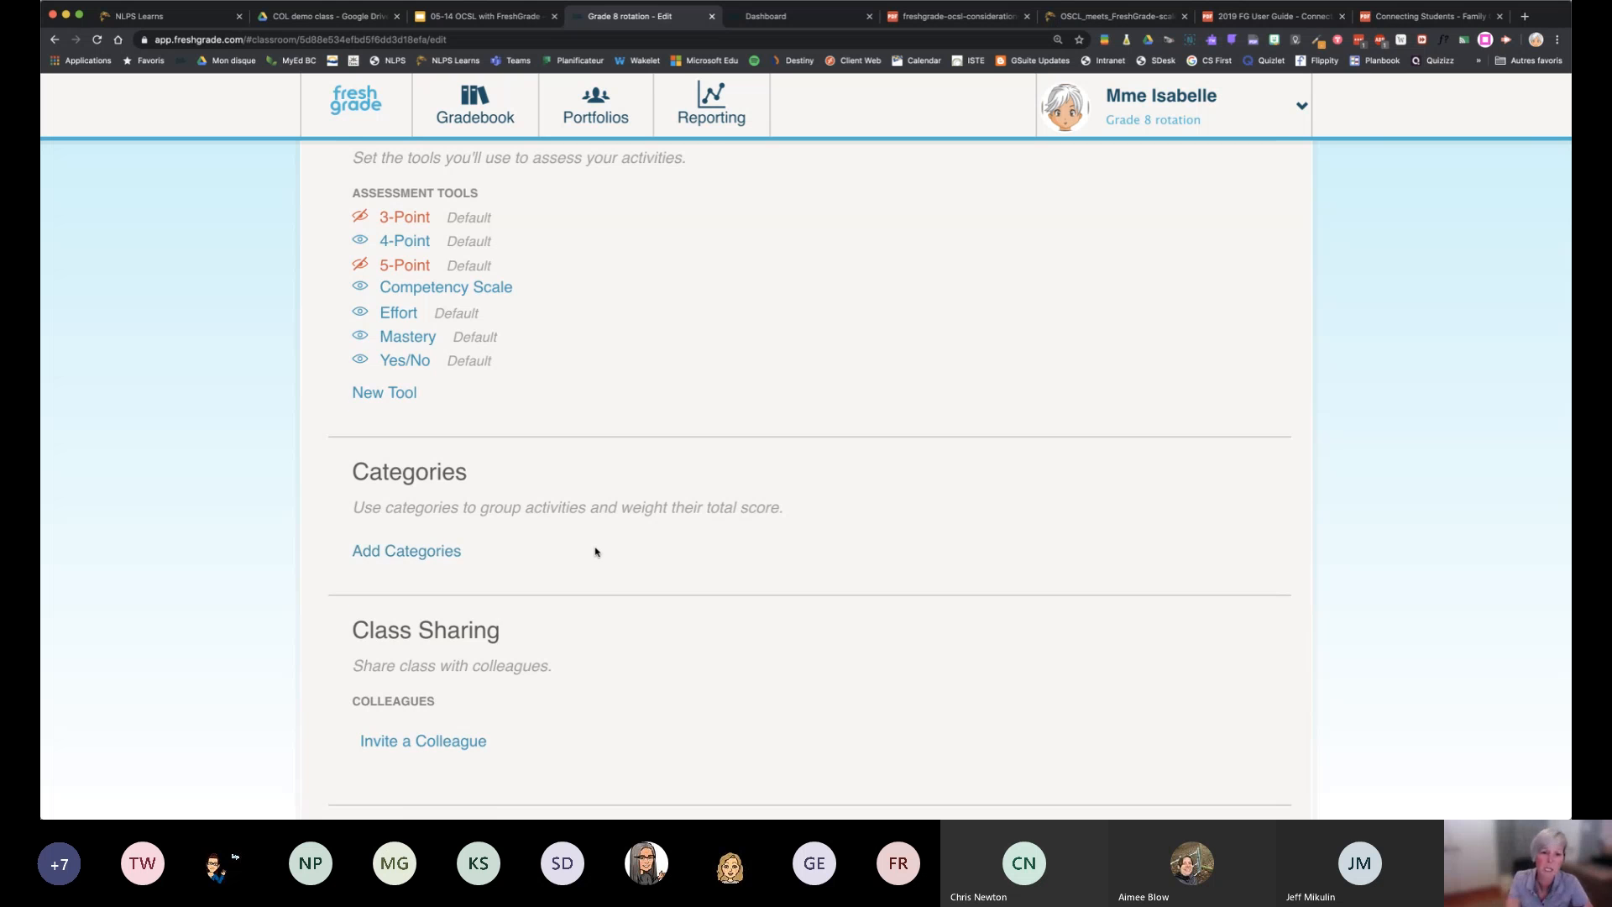
pyautogui.scroll(5, 596, 550)
pyautogui.scroll(5, 595, 551)
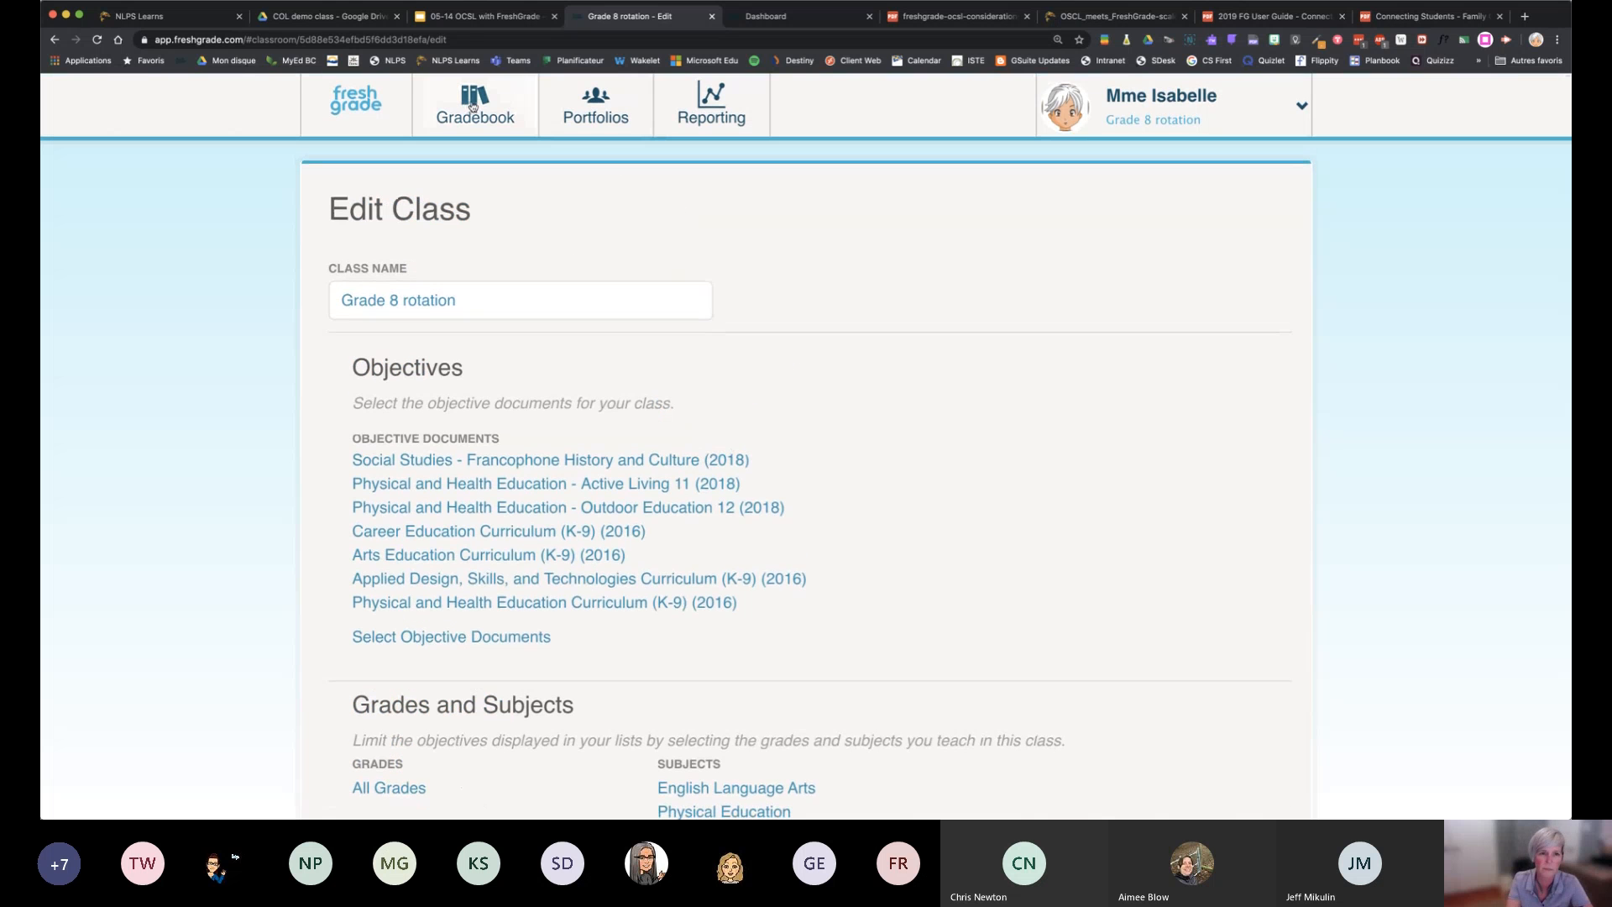
# Start a new activity in the class gradebook and title it "Understanding graphs"
pyautogui.click(524, 108)
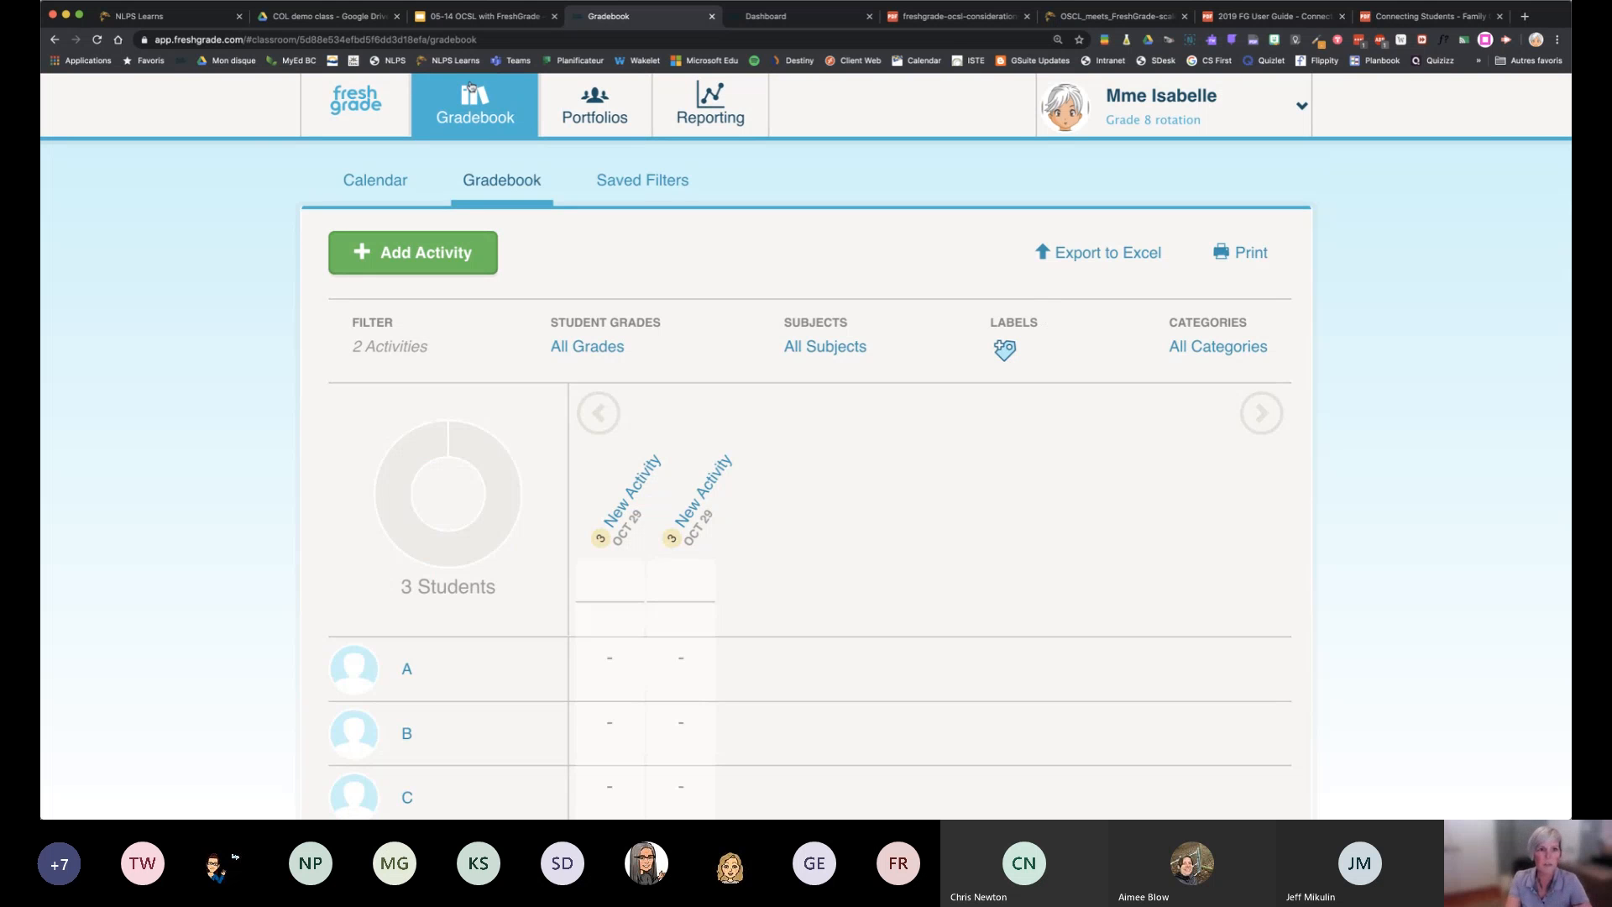
pyautogui.click(446, 258)
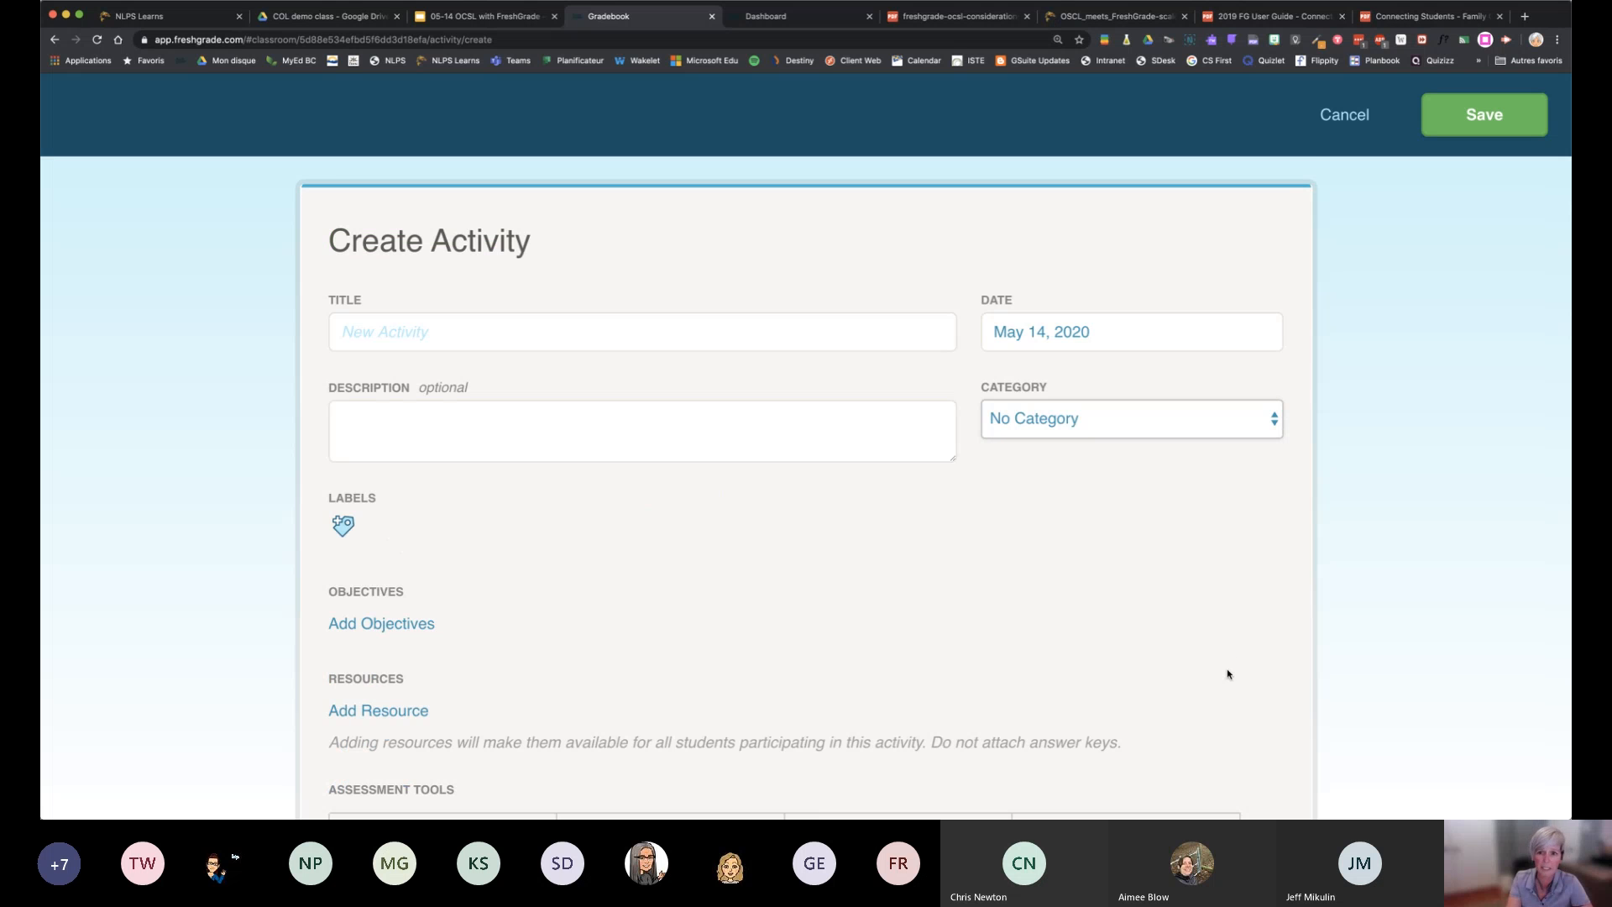
pyautogui.scroll(-3, 1227, 582)
pyautogui.scroll(3, 1227, 582)
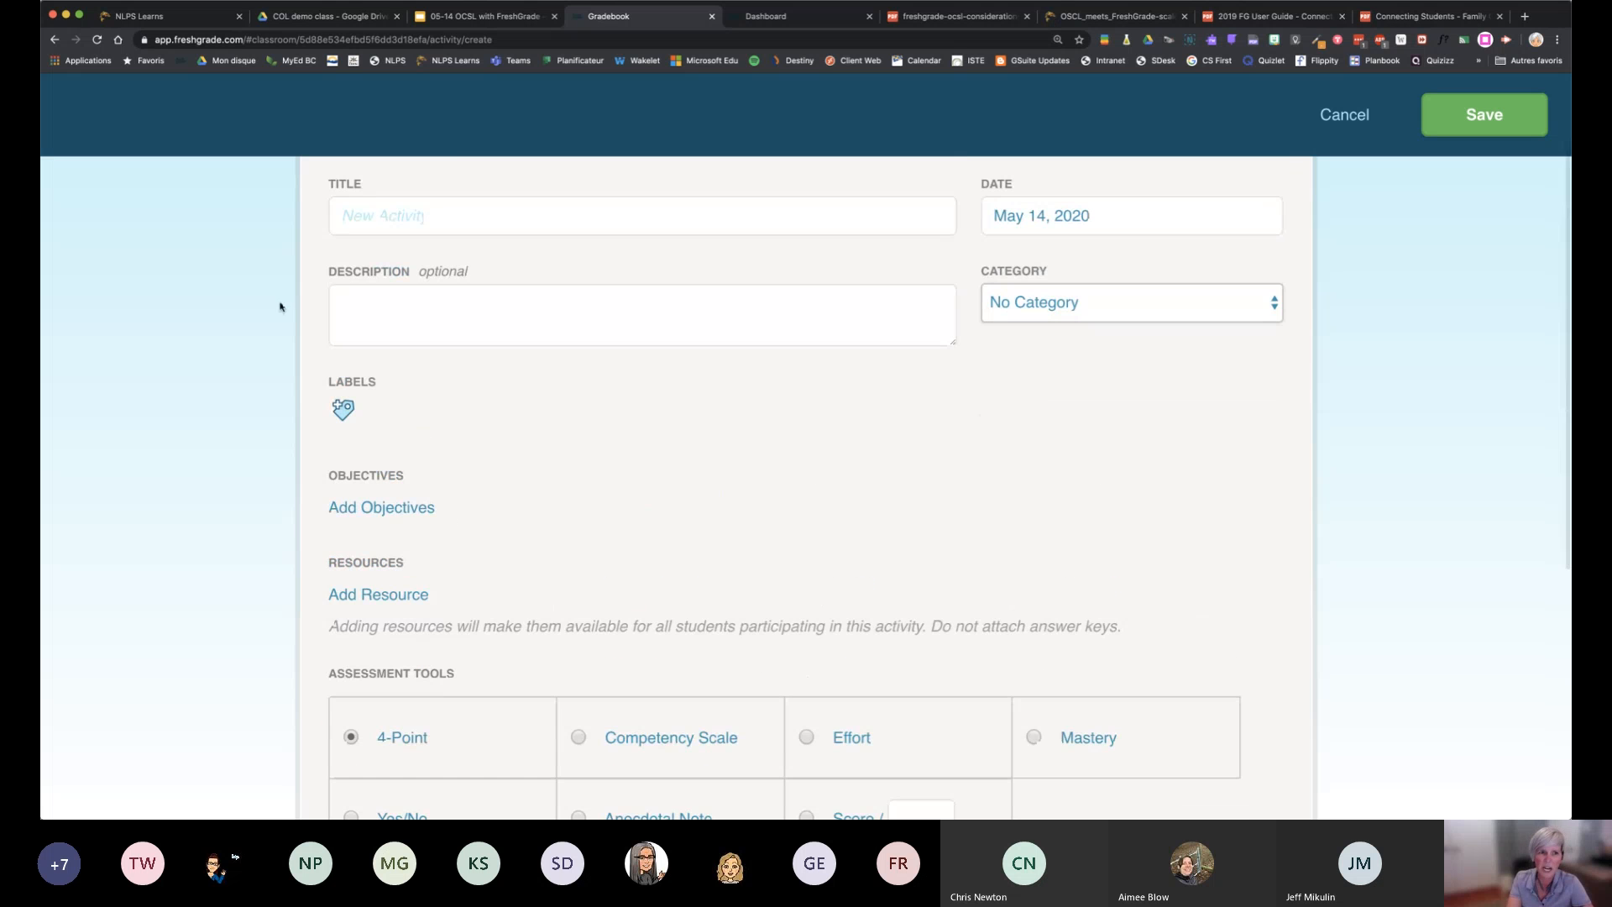
pyautogui.click(392, 224)
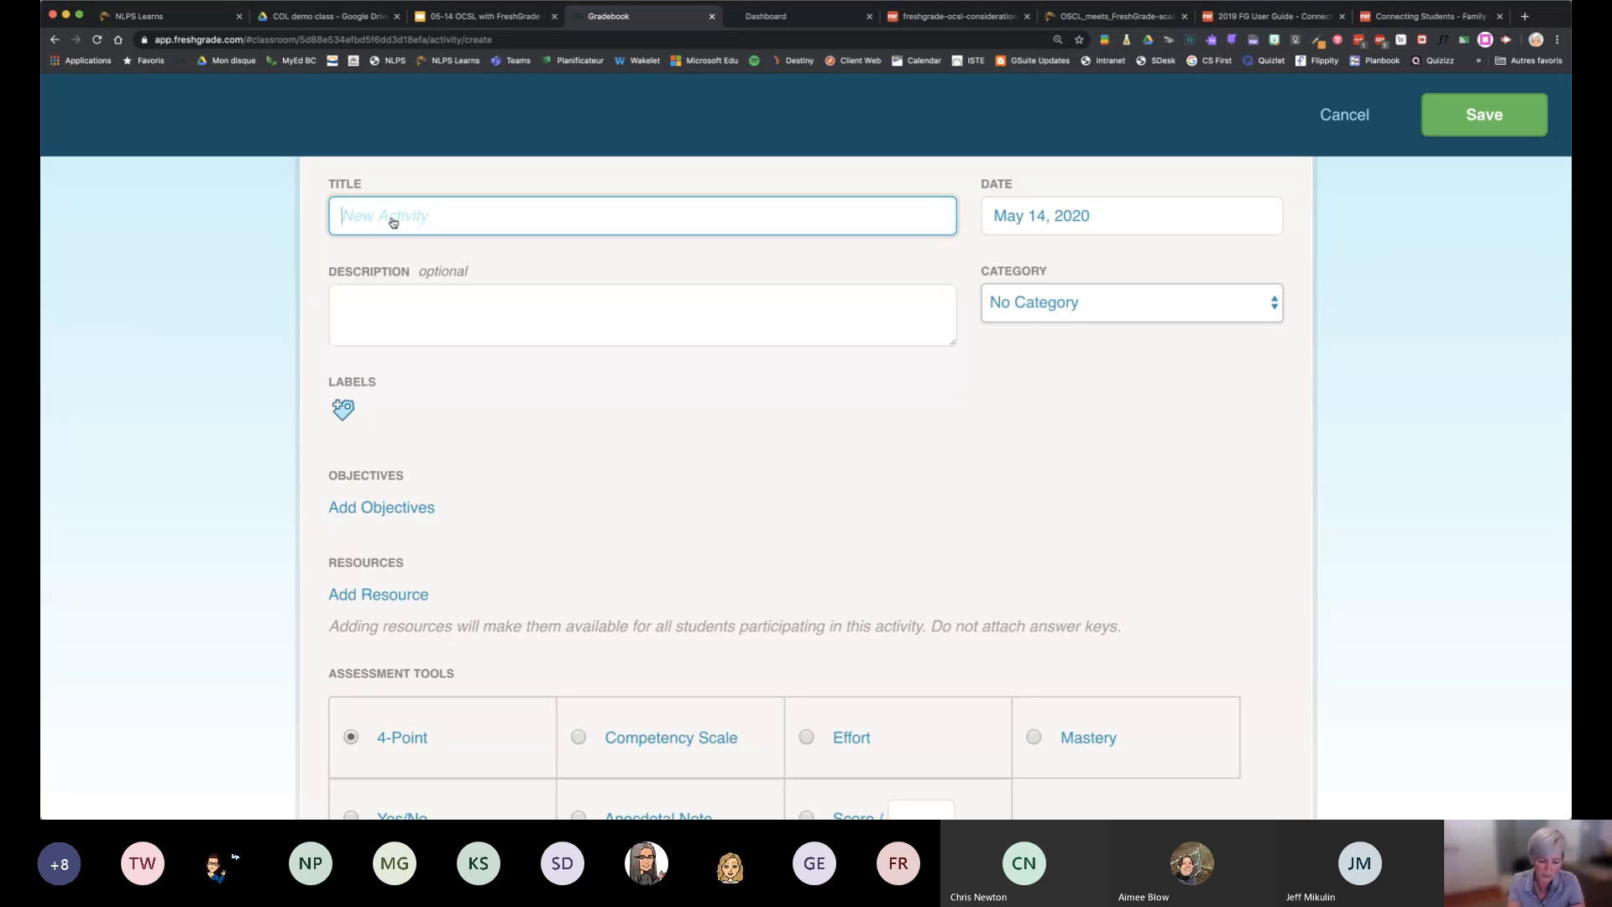
pyautogui.write('Number')
pyautogui.press('BackSpace')
pyautogui.press('BackSpace')
pyautogui.press('BackSpace')
pyautogui.press('BackSpace')
pyautogui.press('BackSpace')
pyautogui.write('Understanding ')
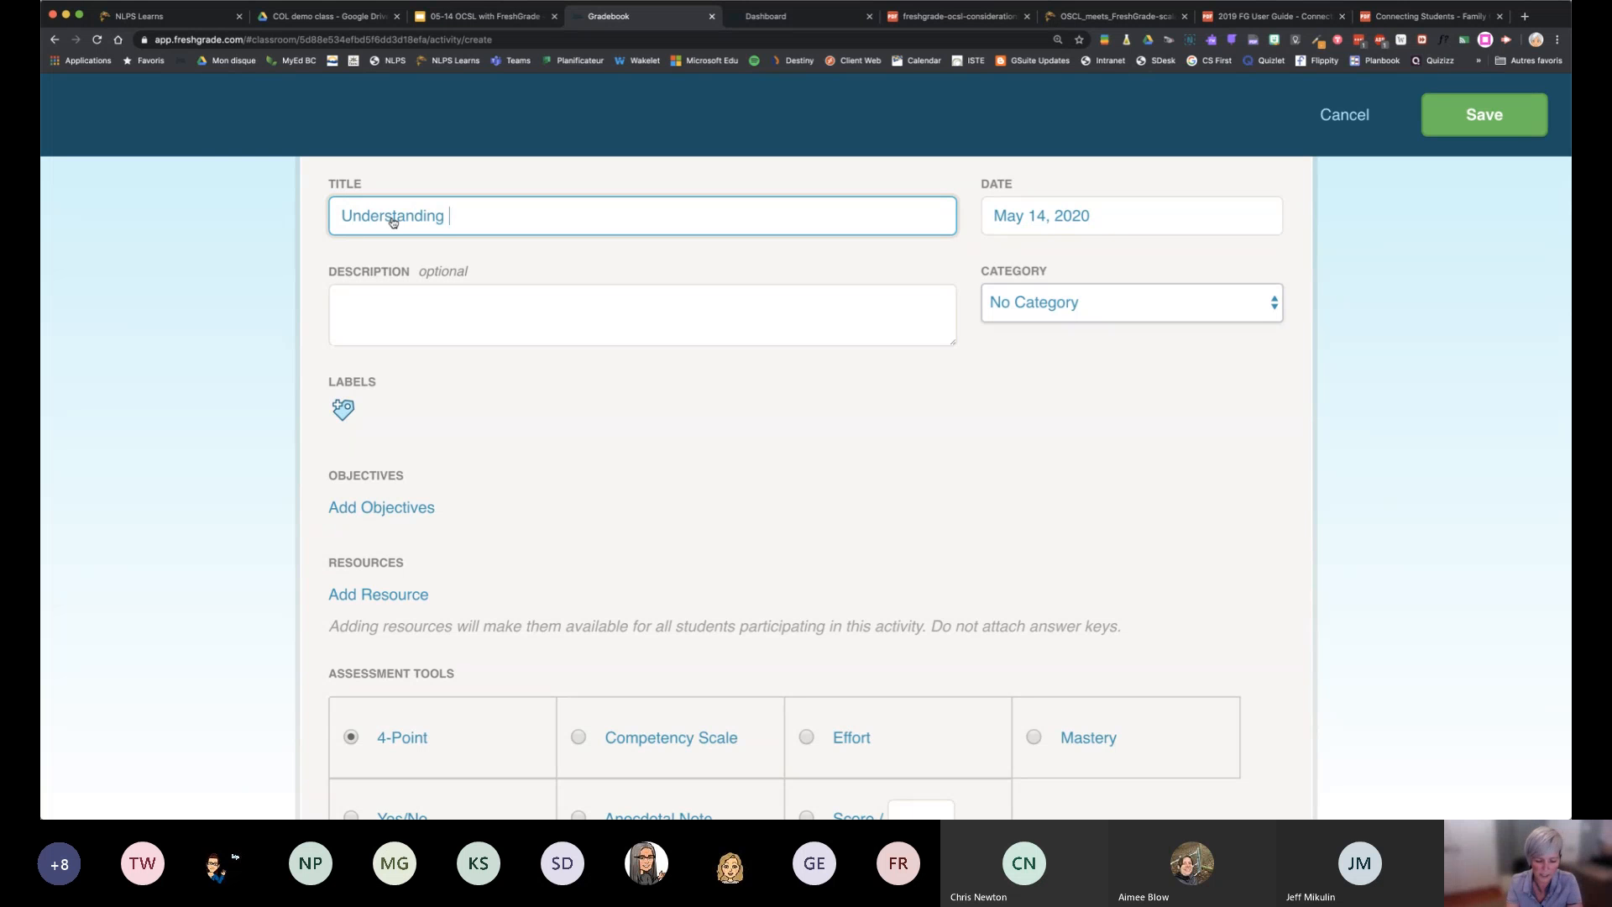
pyautogui.write('graphs')
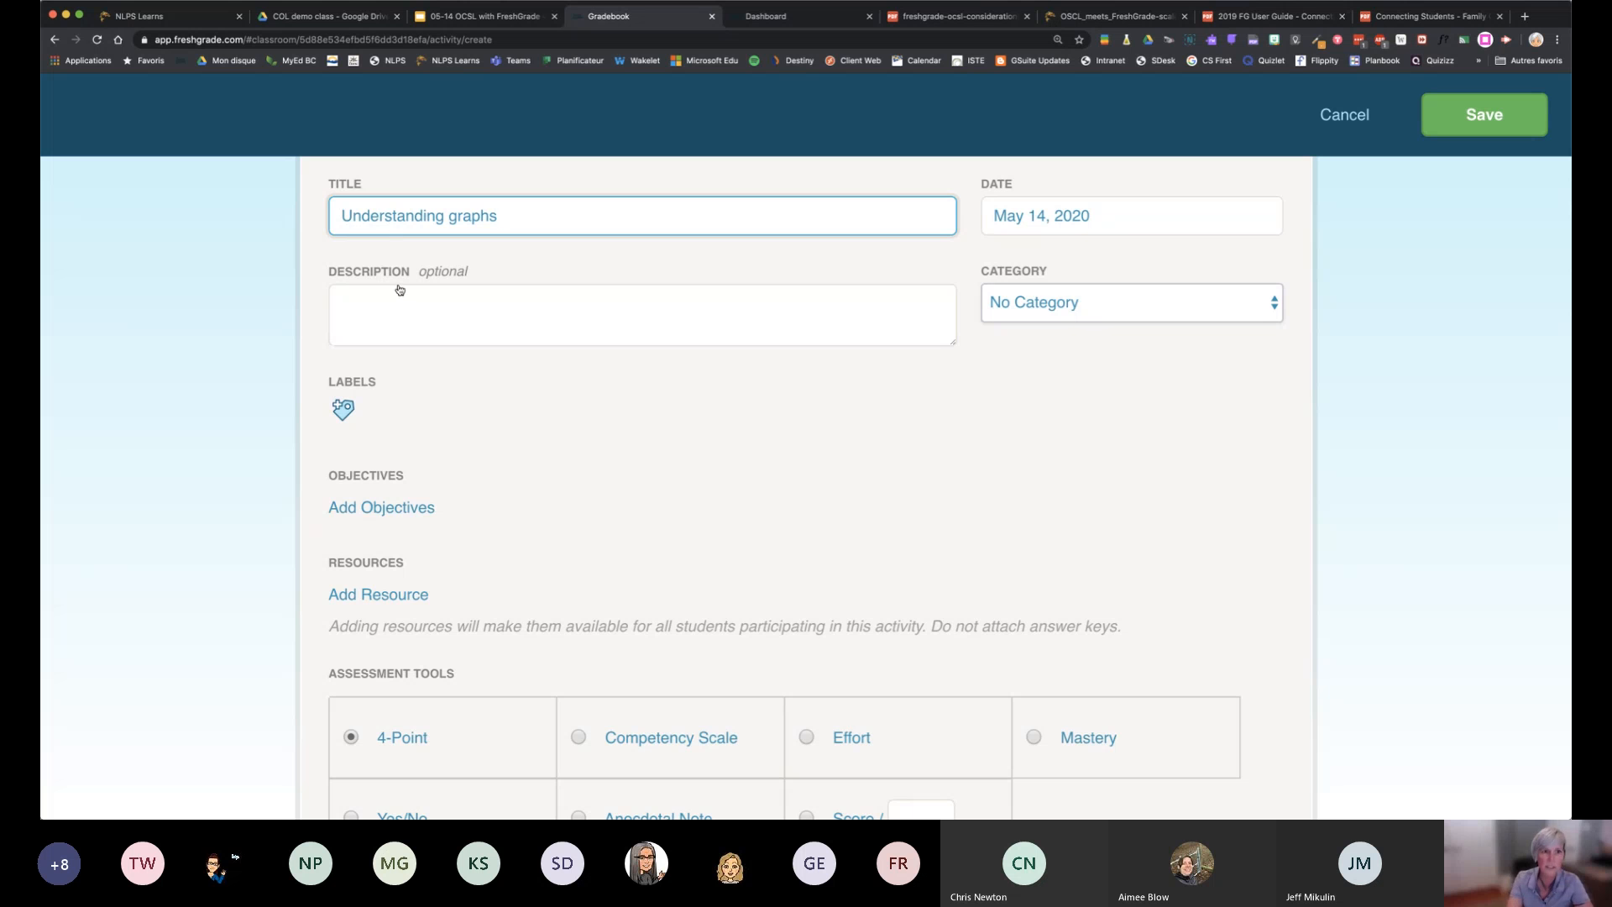
# Fill the activity description with a "Learning objective:" line and, after a blank line, "I can:"
pyautogui.click(403, 298)
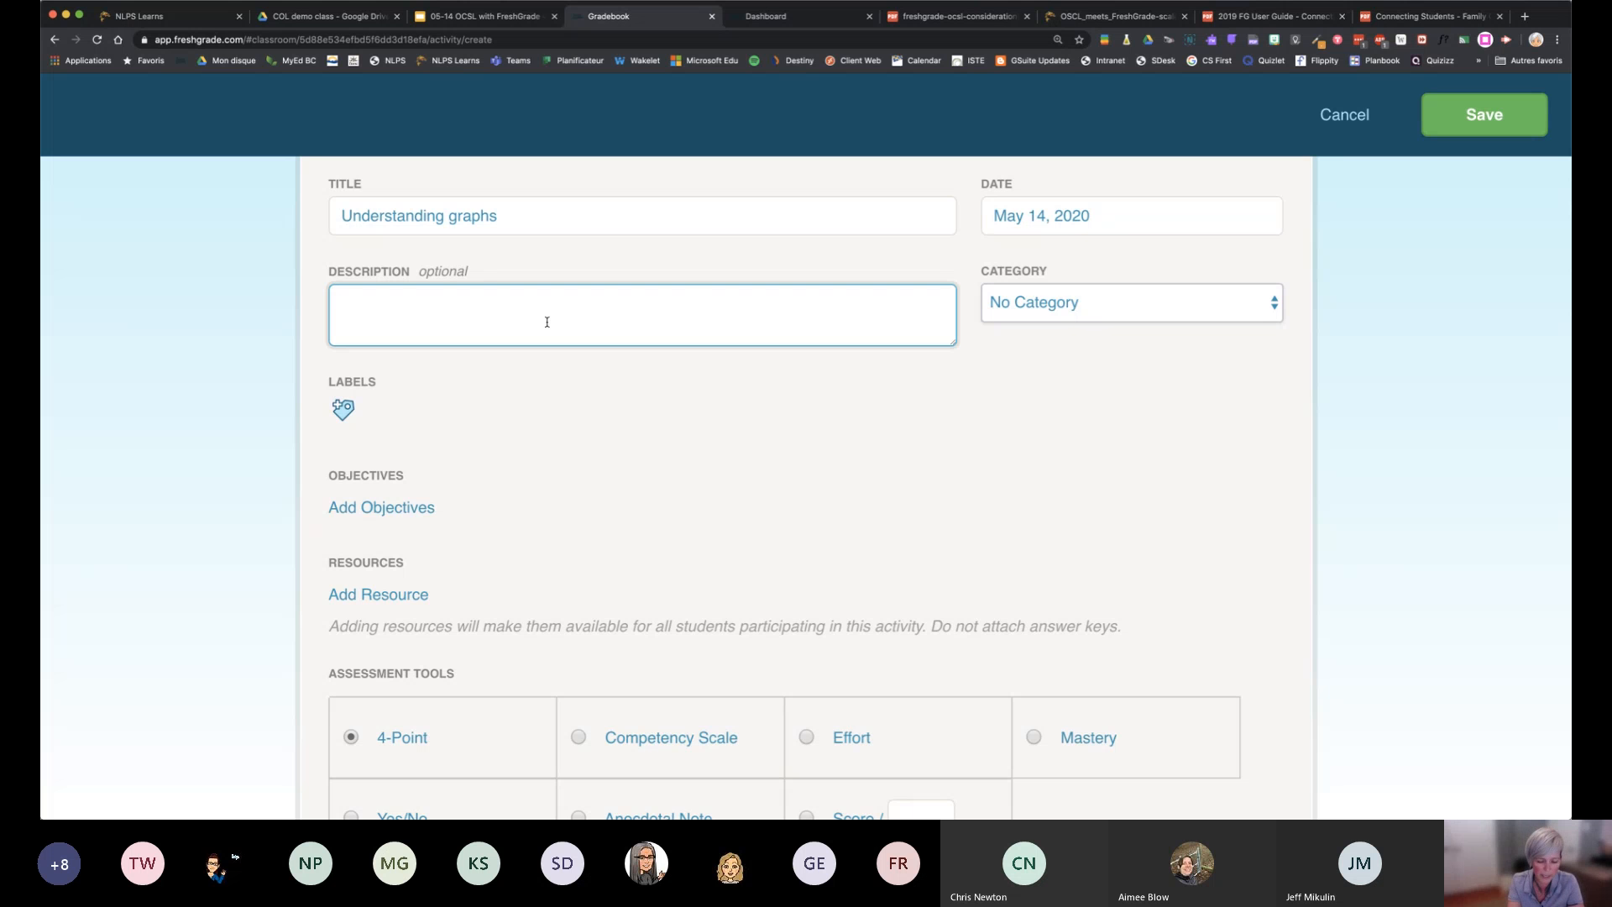
pyautogui.write('Learning o')
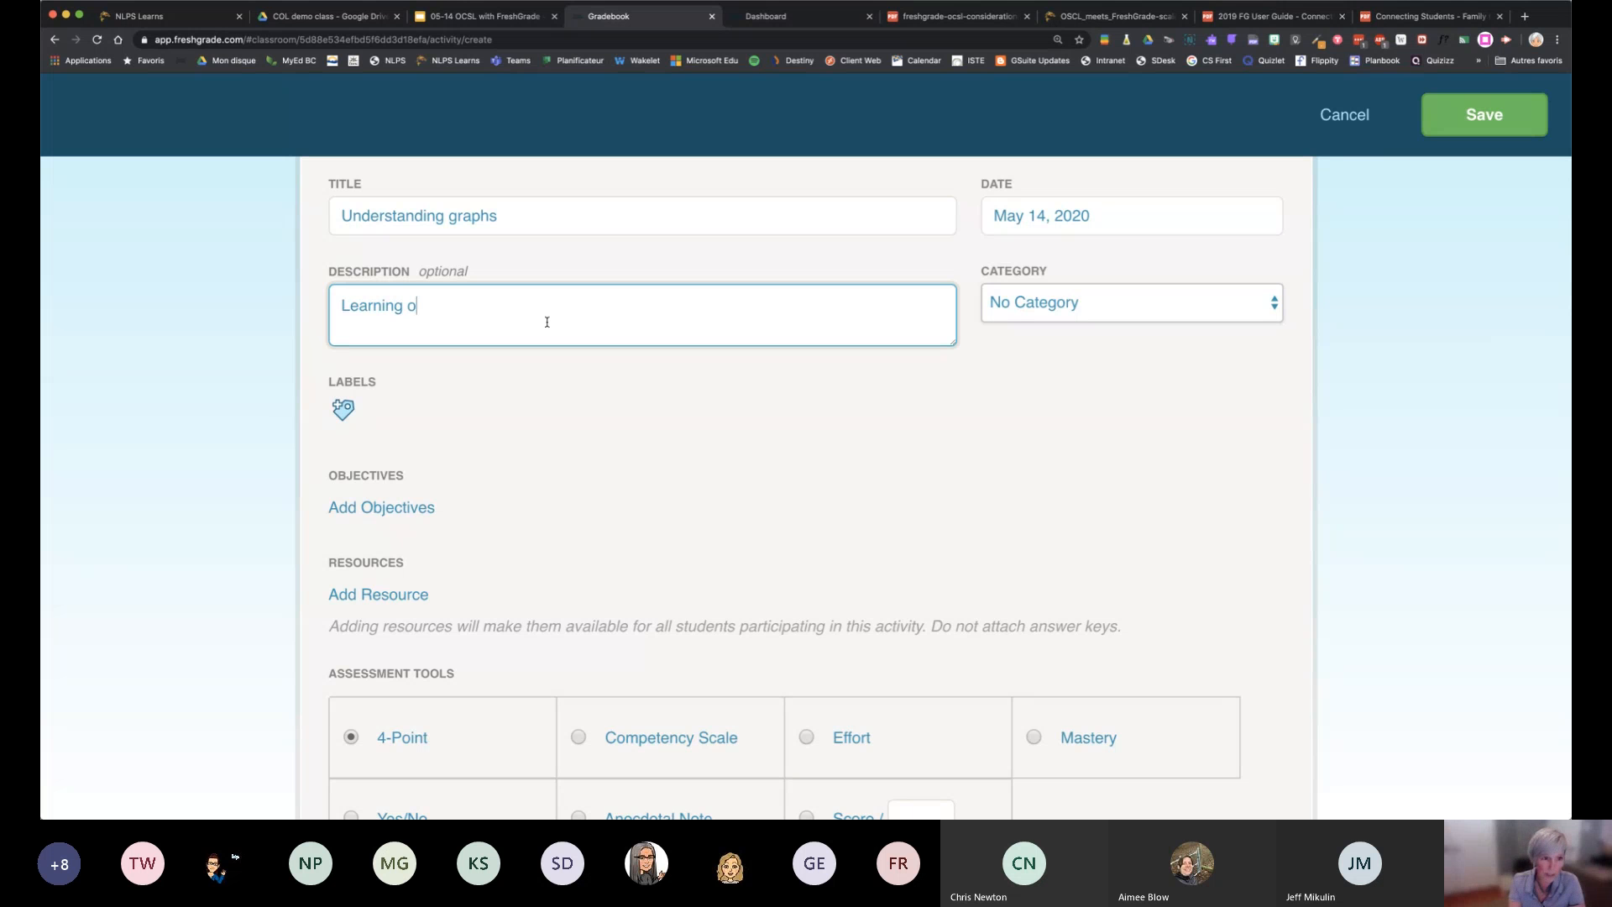
pyautogui.write('bjective:')
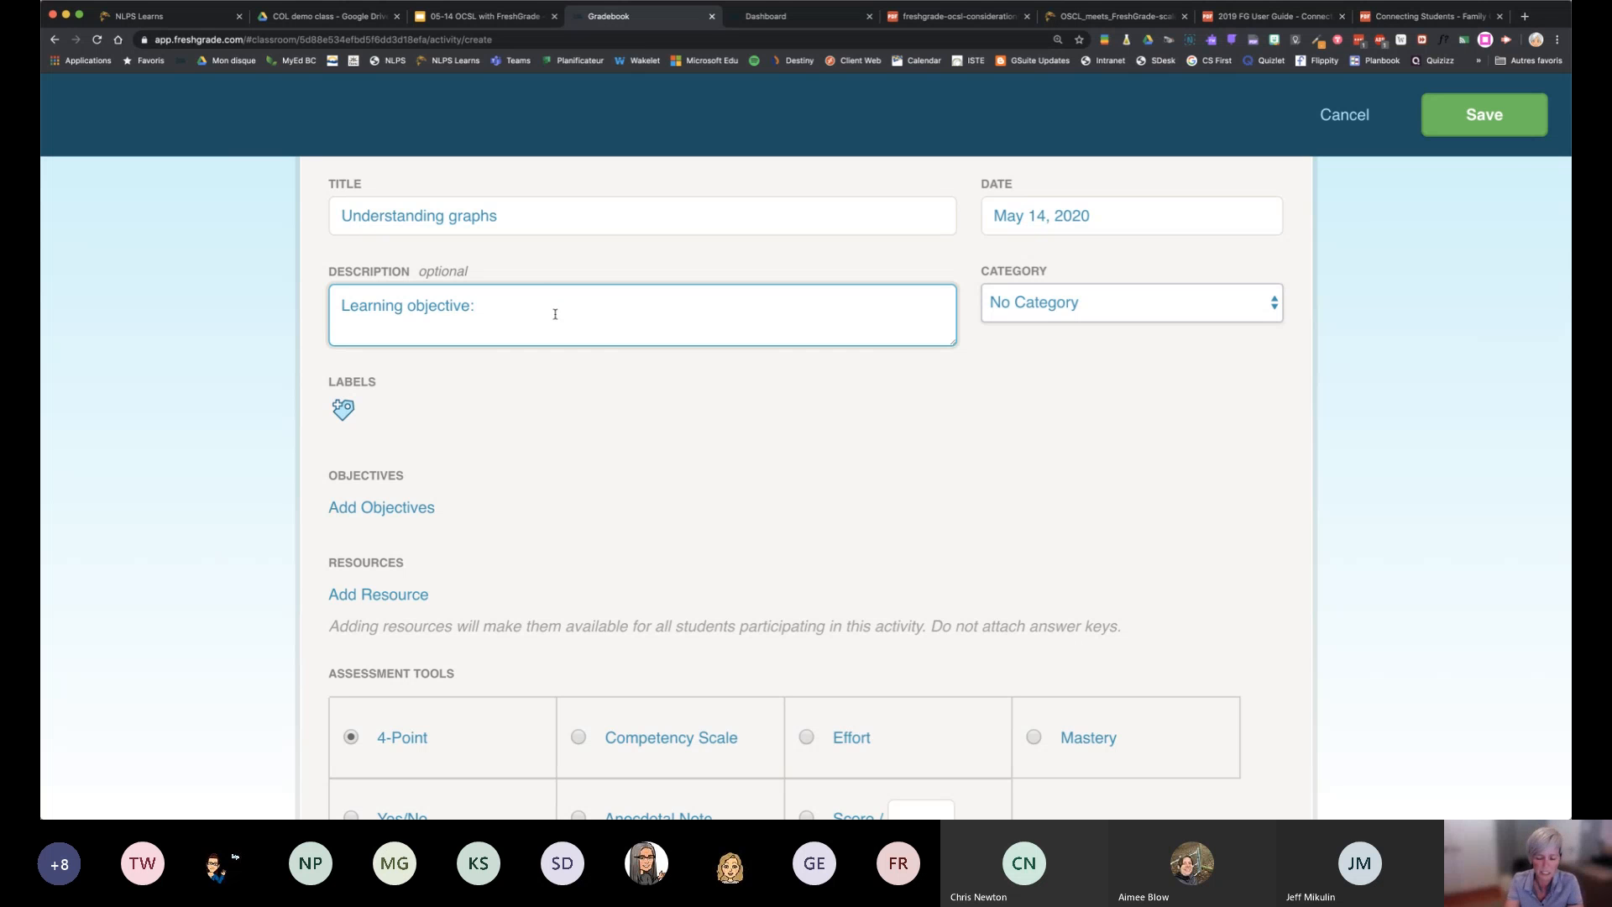
pyautogui.press('Return')
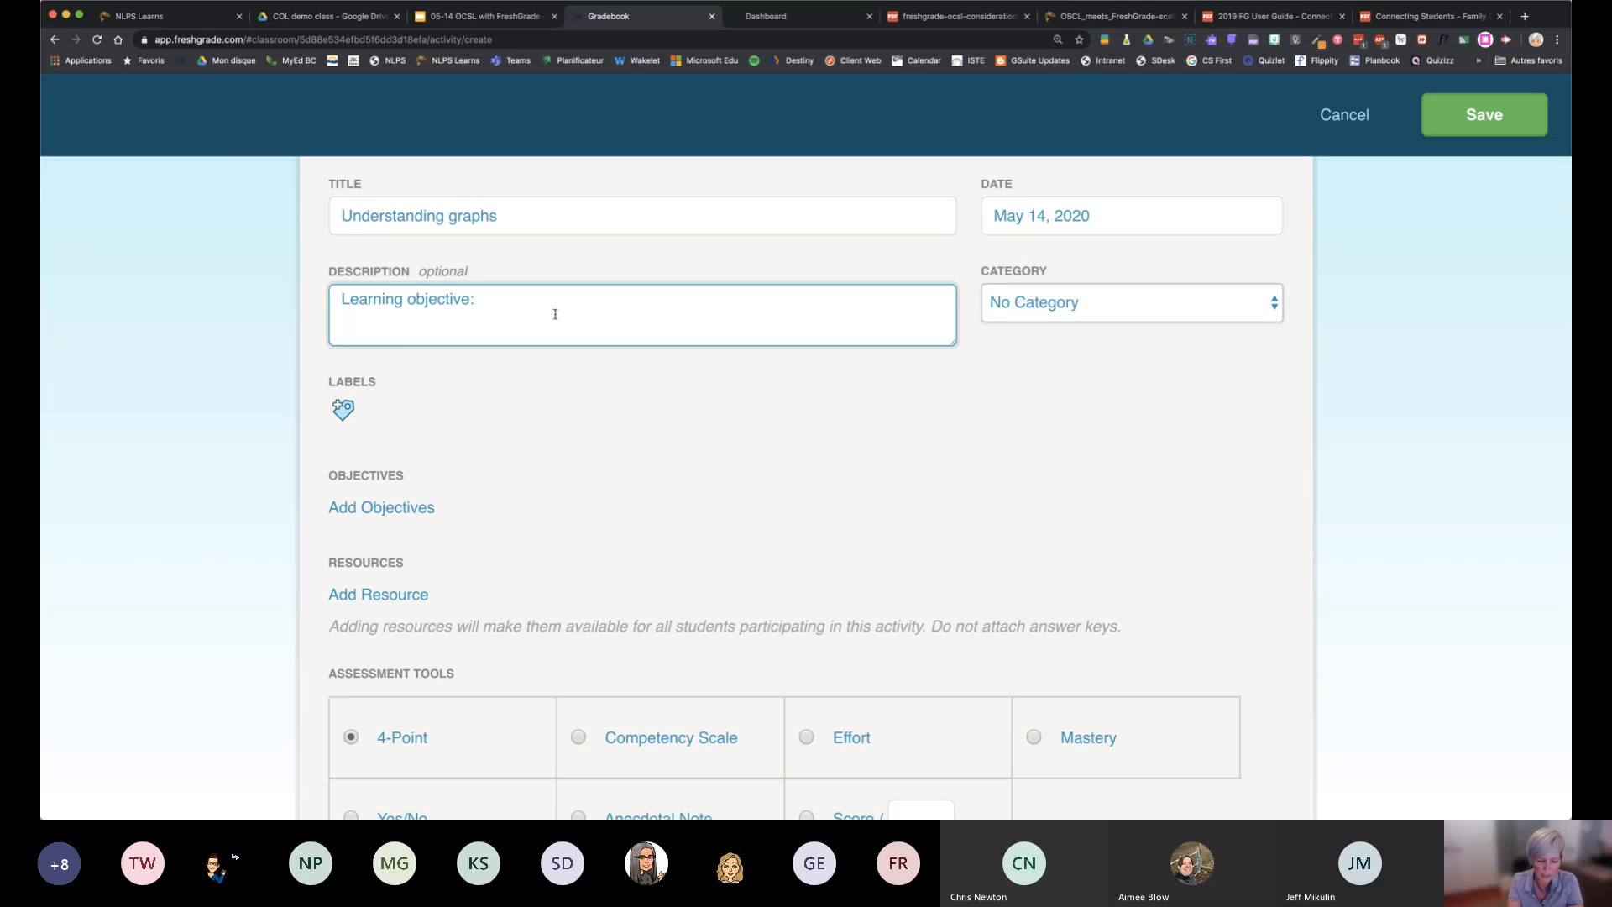
pyautogui.write('Expe')
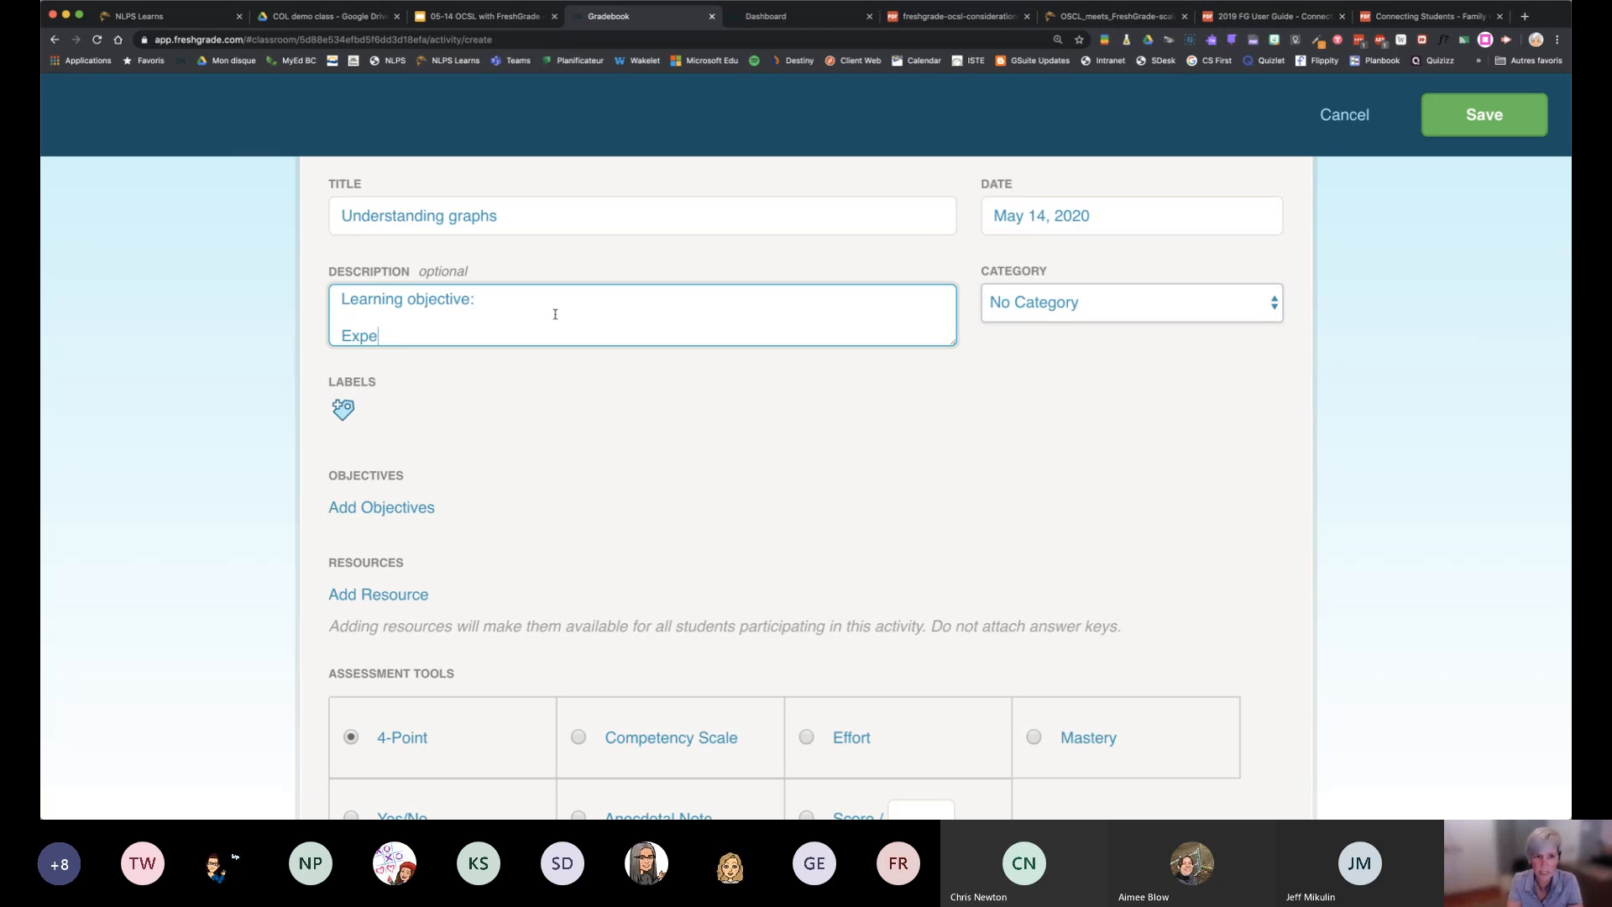
pyautogui.press('BackSpace')
pyautogui.press('BackSpace')
pyautogui.press('BackSpace')
pyautogui.press('BackSpace')
pyautogui.write('I')
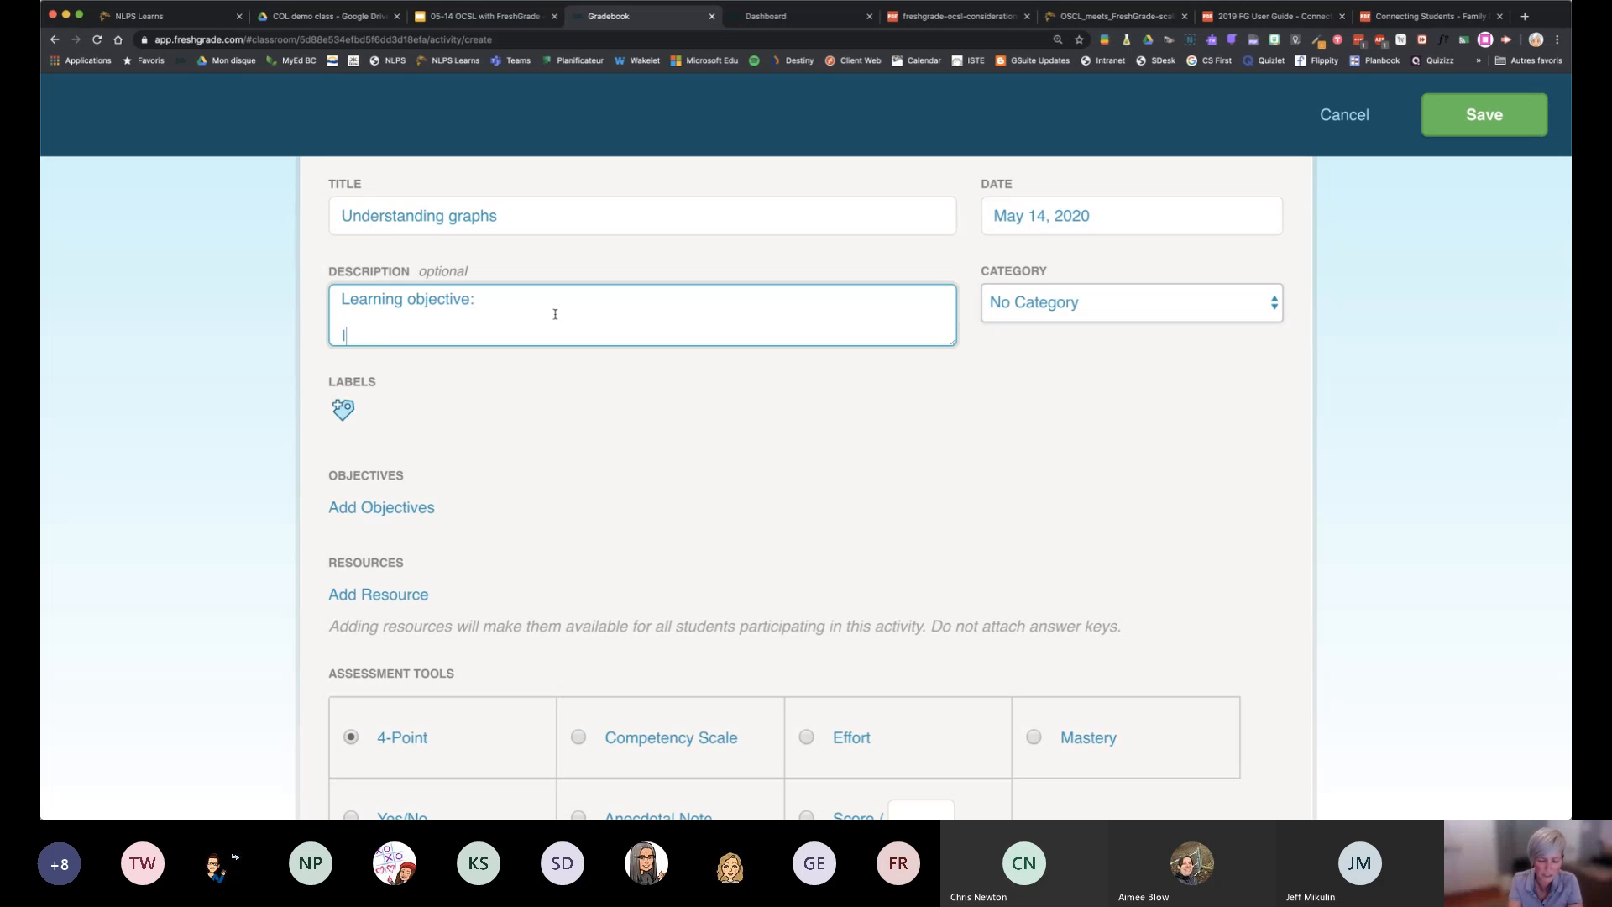
pyautogui.write(' can:')
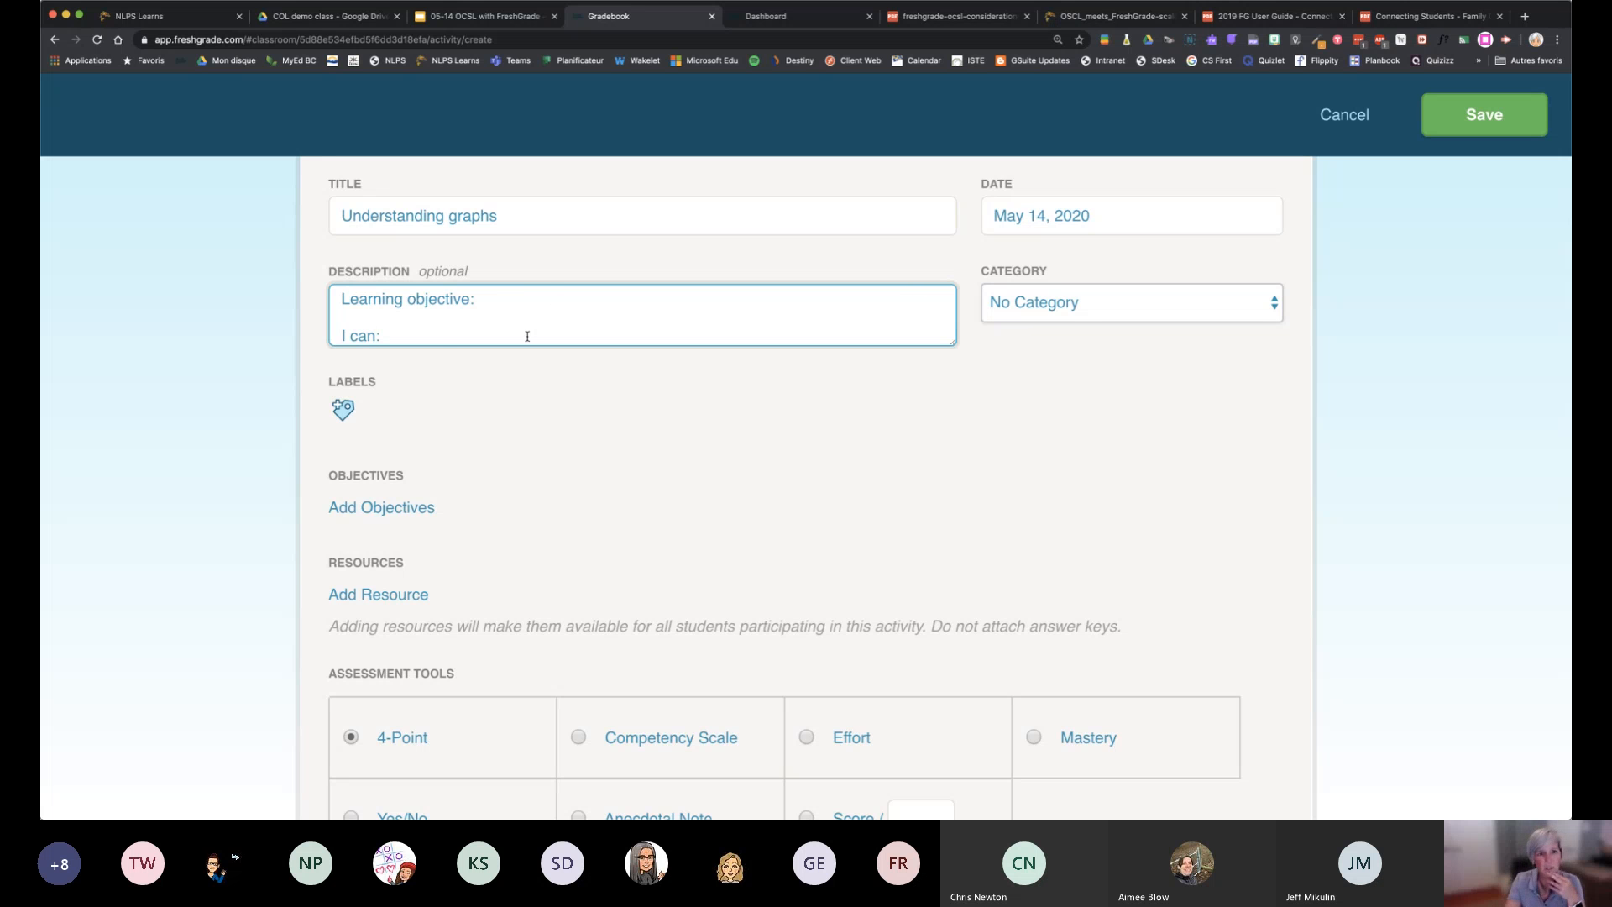
# Check the activity's description text and its category setting
pyautogui.scroll(-1, 527, 336)
pyautogui.scroll(1, 527, 335)
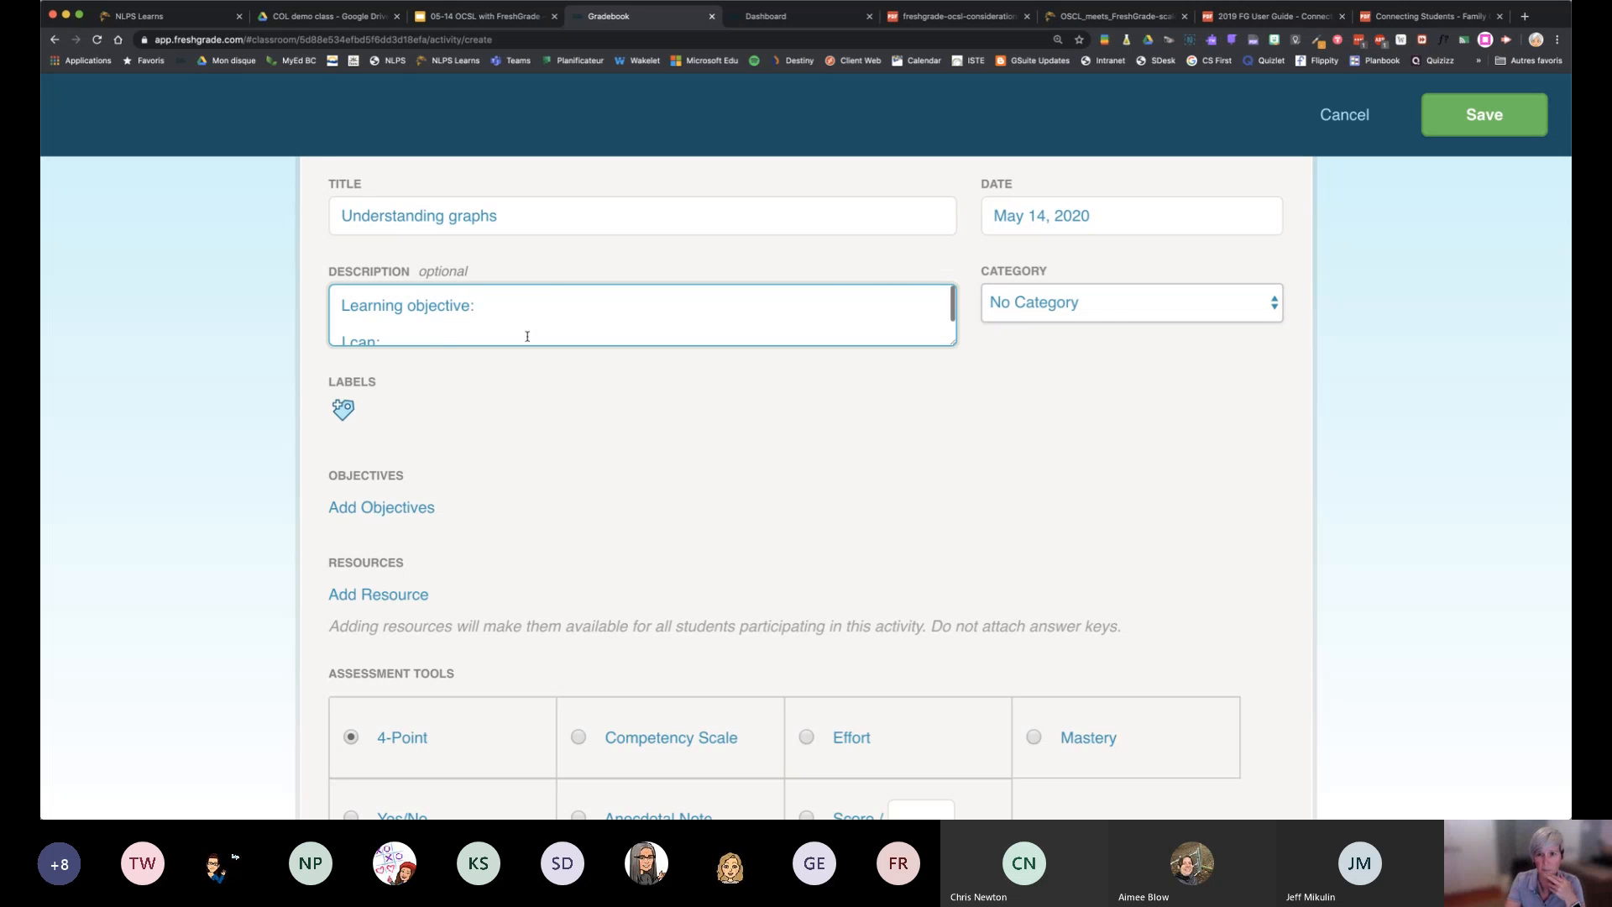
pyautogui.click(1106, 310)
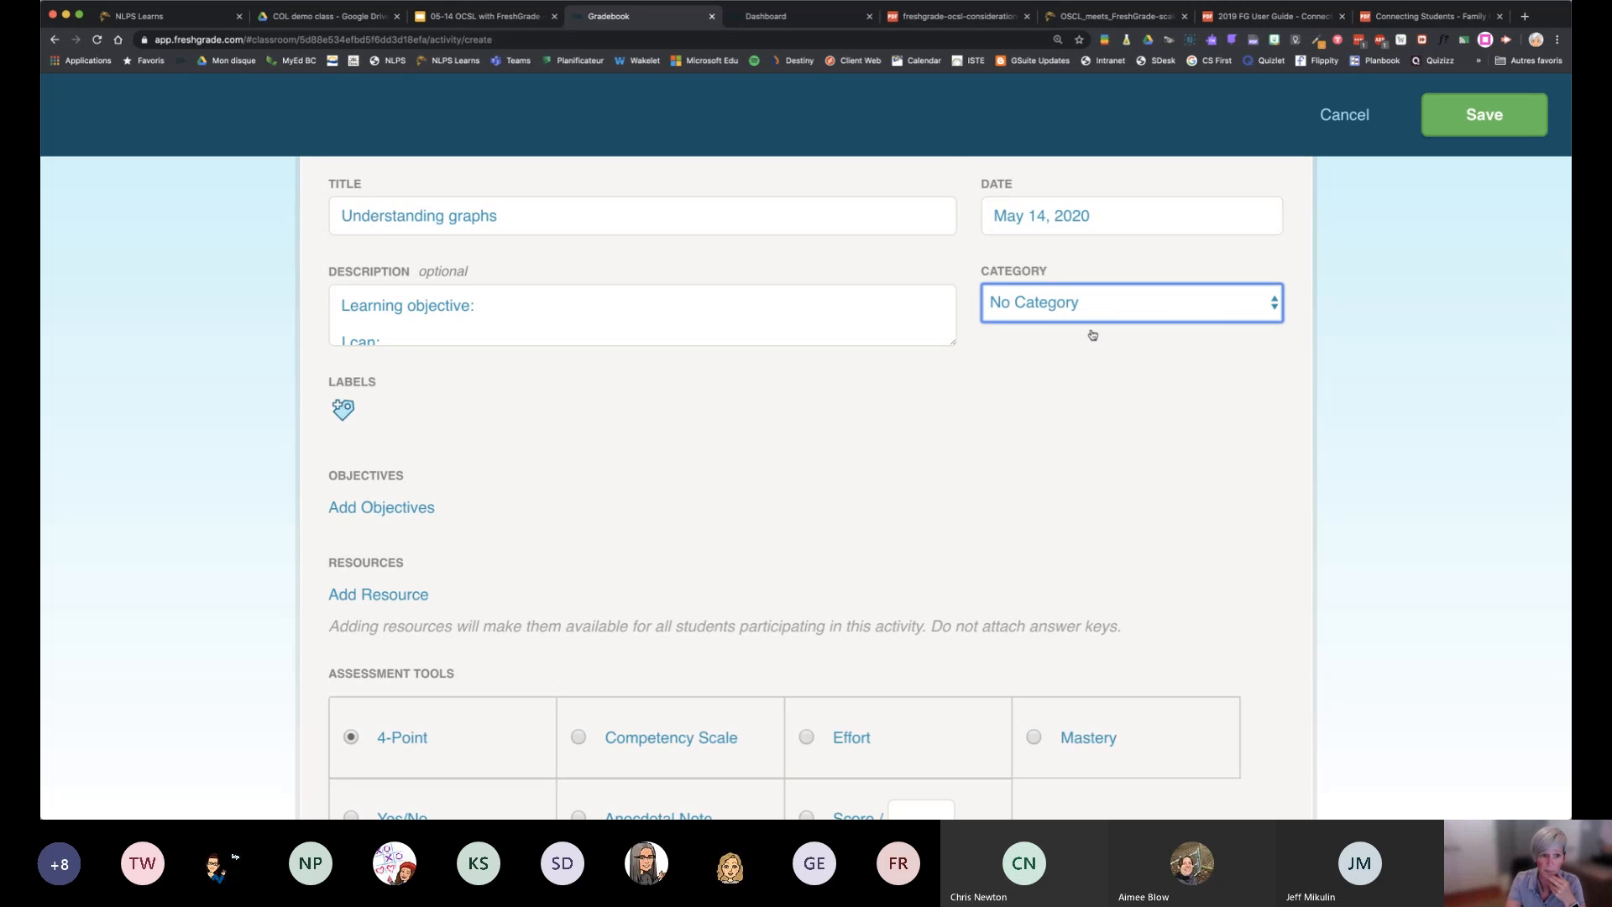
pyautogui.scroll(-2, 1044, 433)
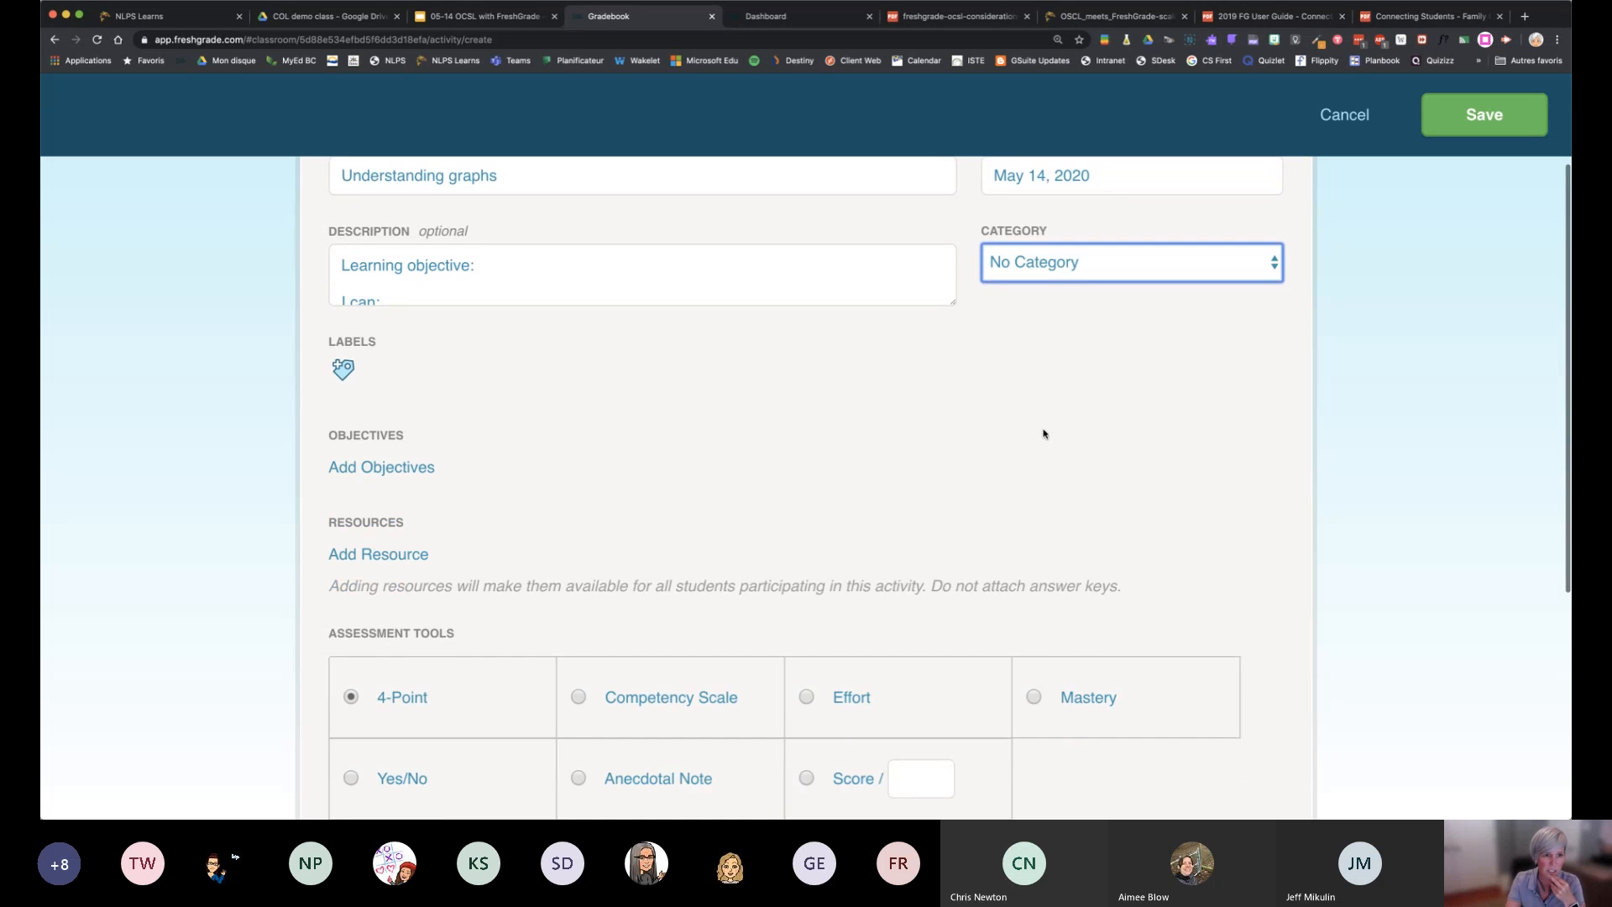
# Open the objectives for the activity and filter the Workplace Skills list to grade 5
pyautogui.click(378, 455)
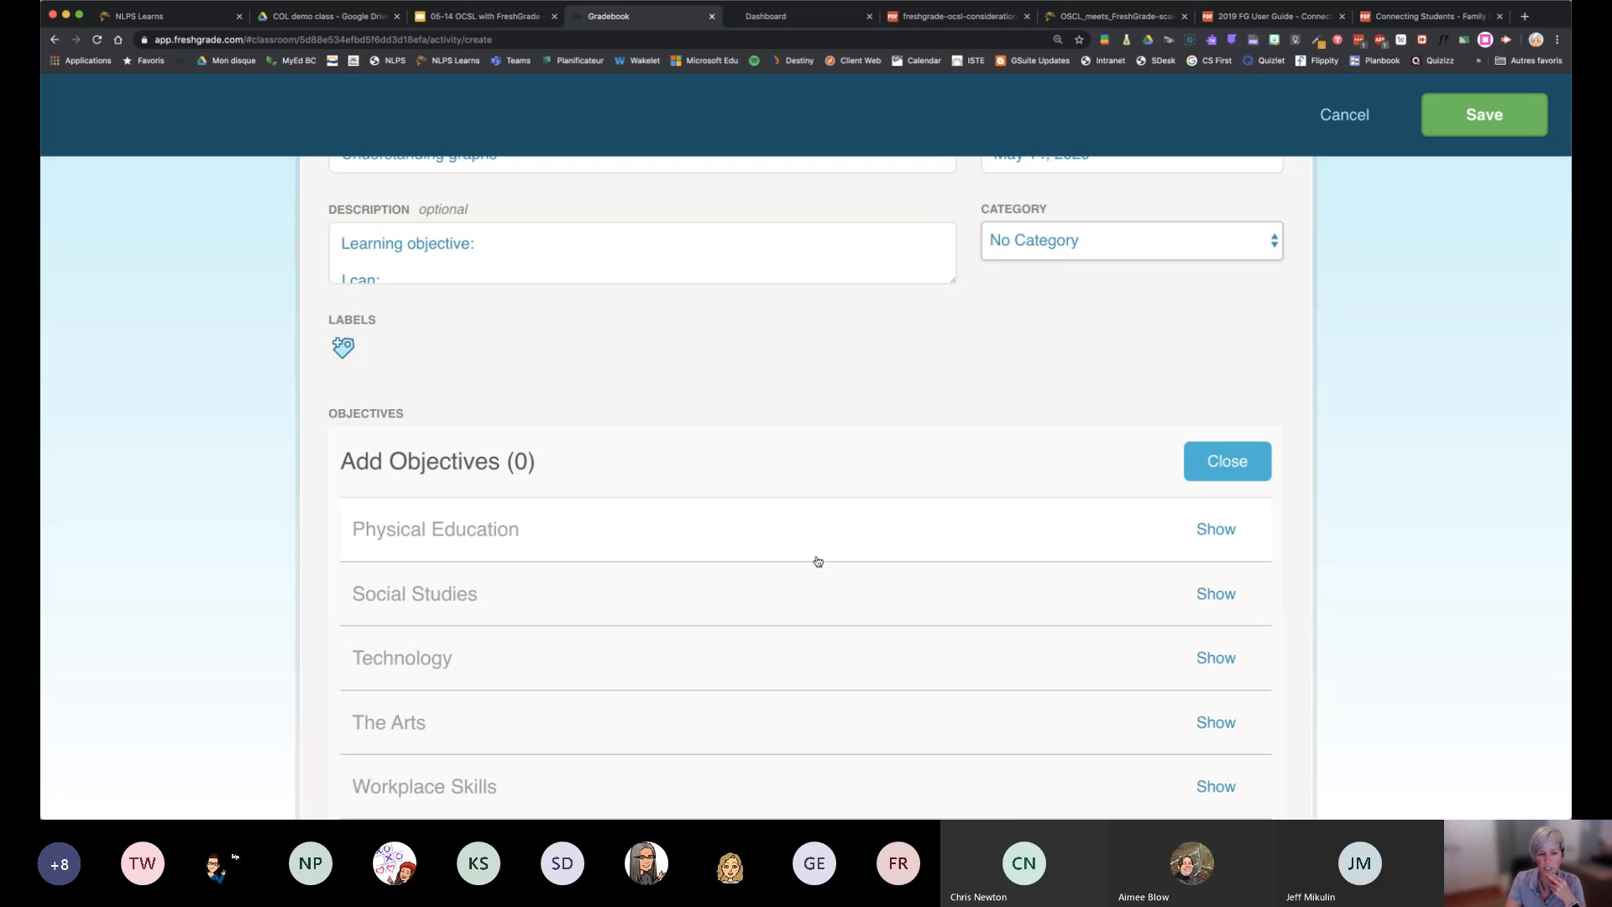
pyautogui.scroll(-1, 817, 559)
pyautogui.scroll(-5, 818, 559)
pyautogui.scroll(5, 818, 560)
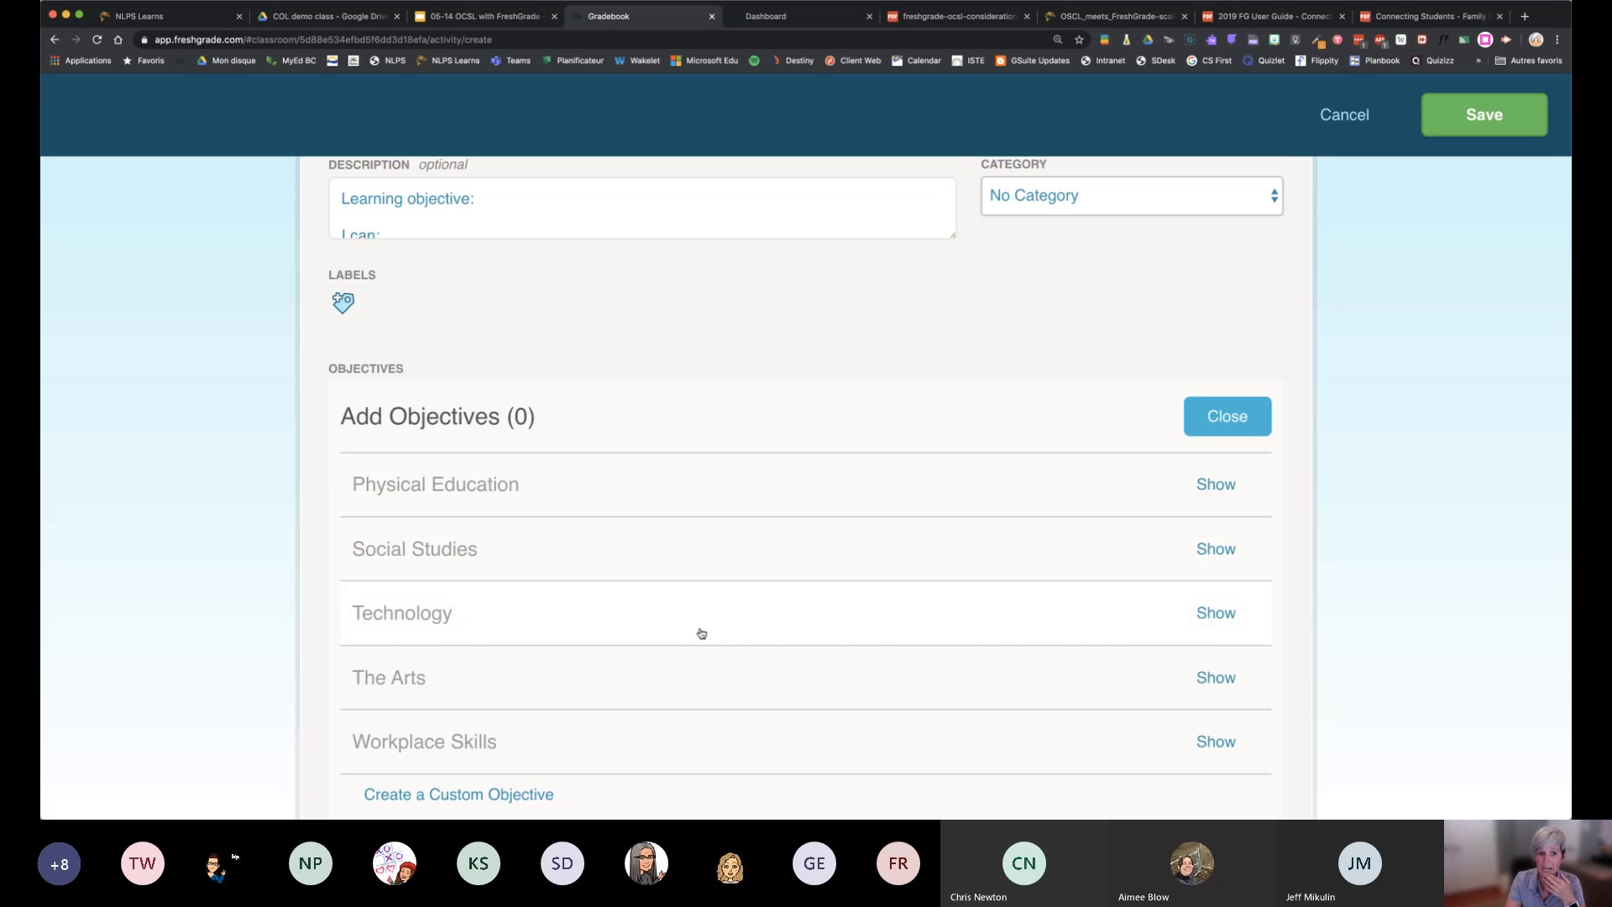
pyautogui.scroll(-5, 702, 633)
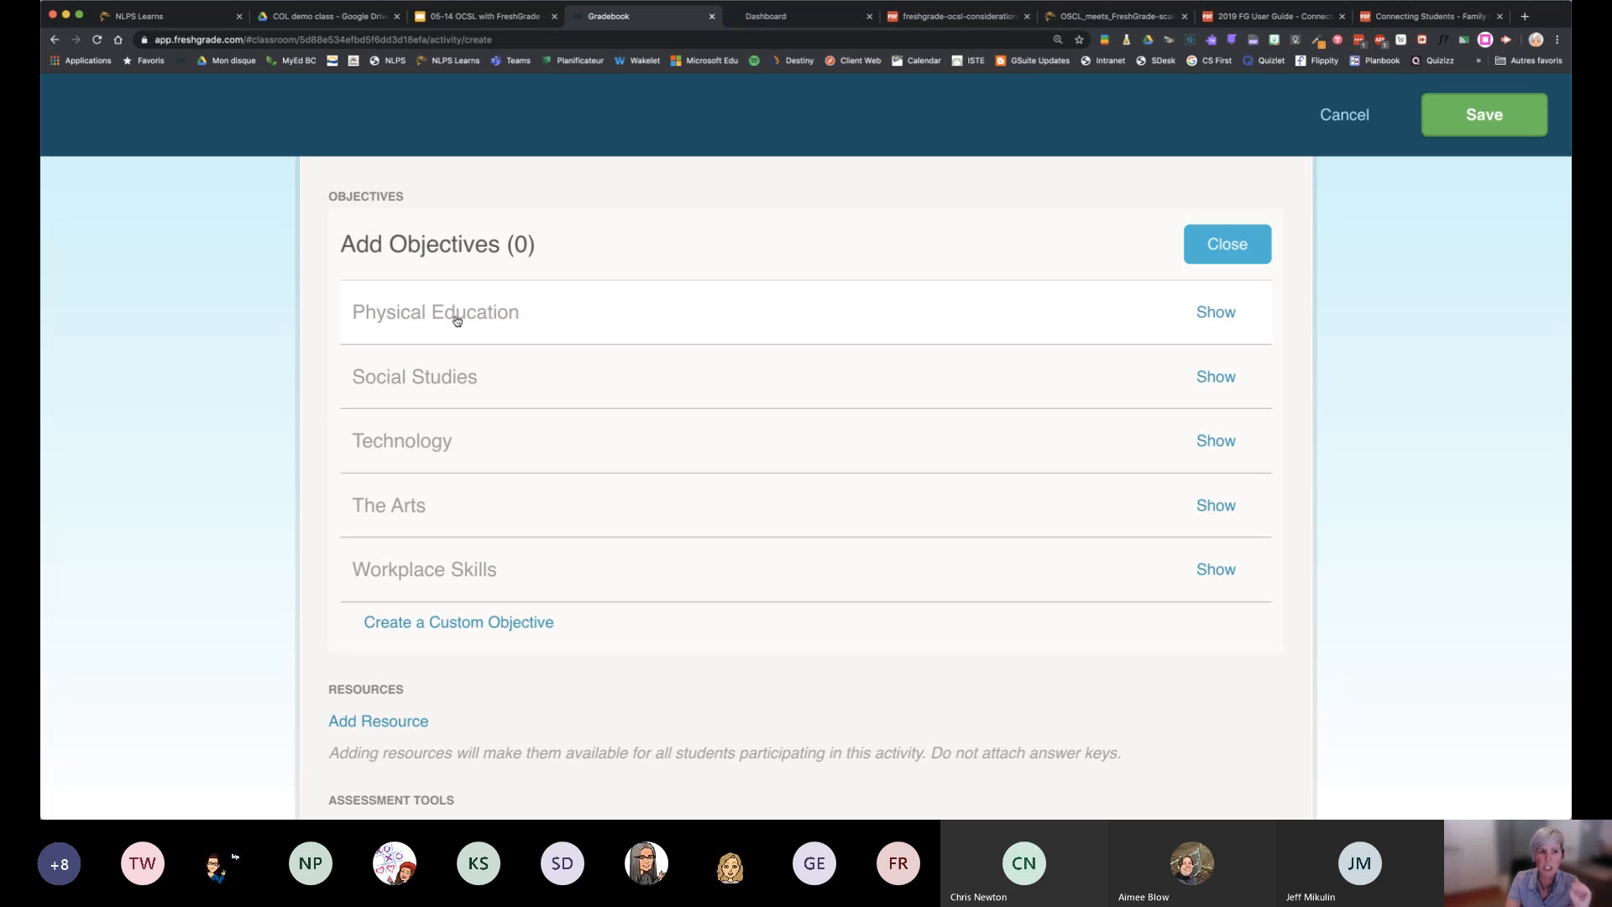
pyautogui.click(431, 577)
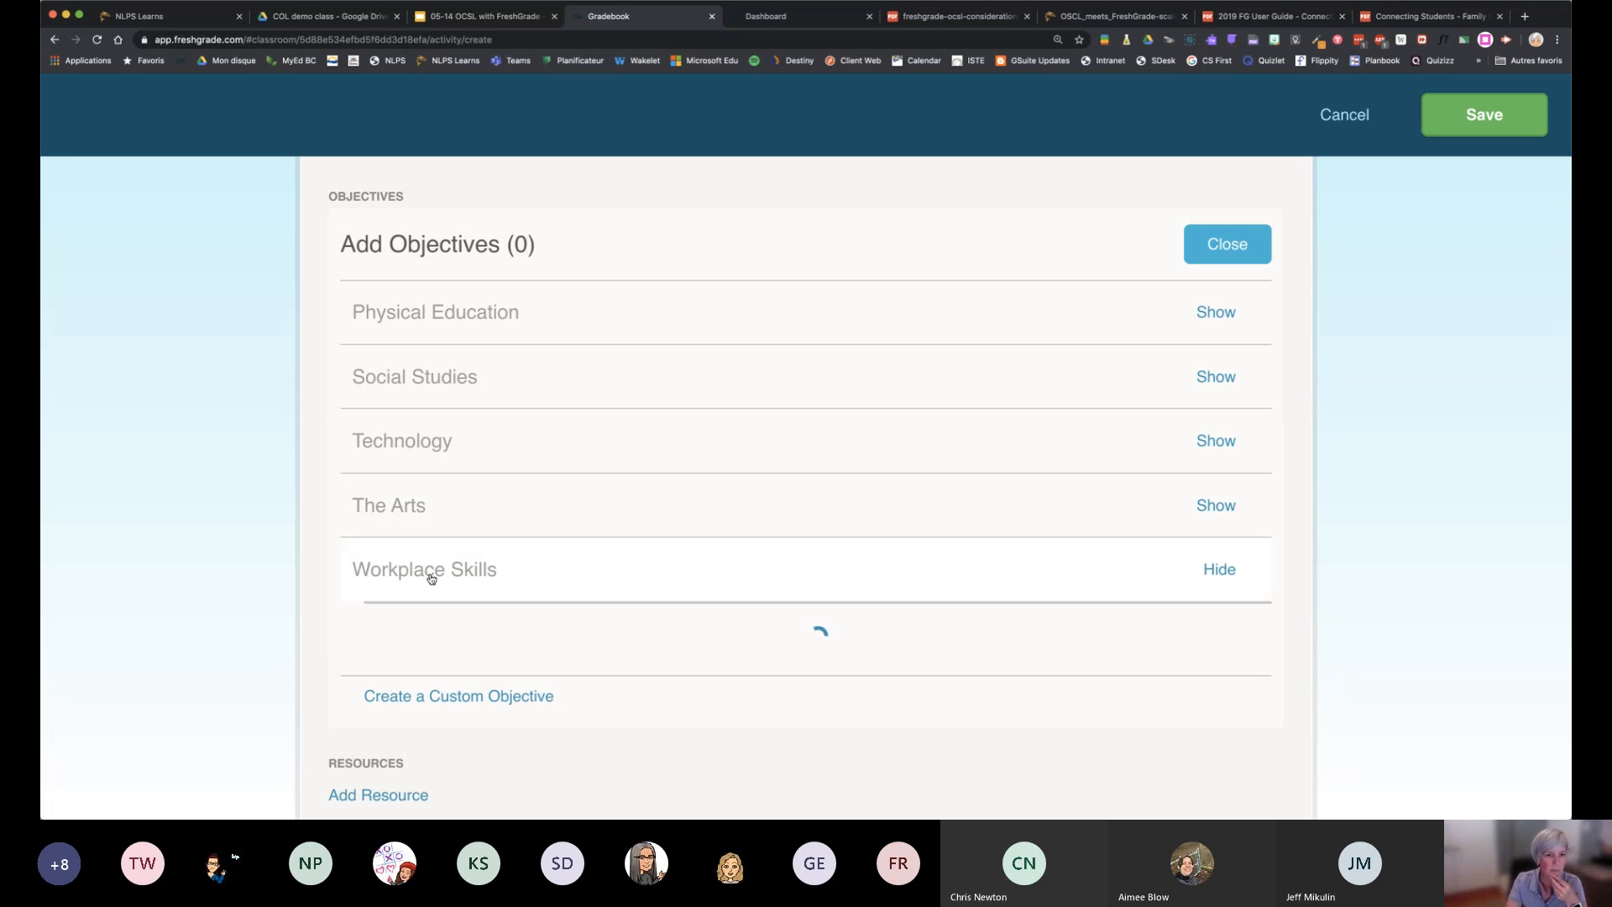
pyautogui.scroll(-5, 430, 578)
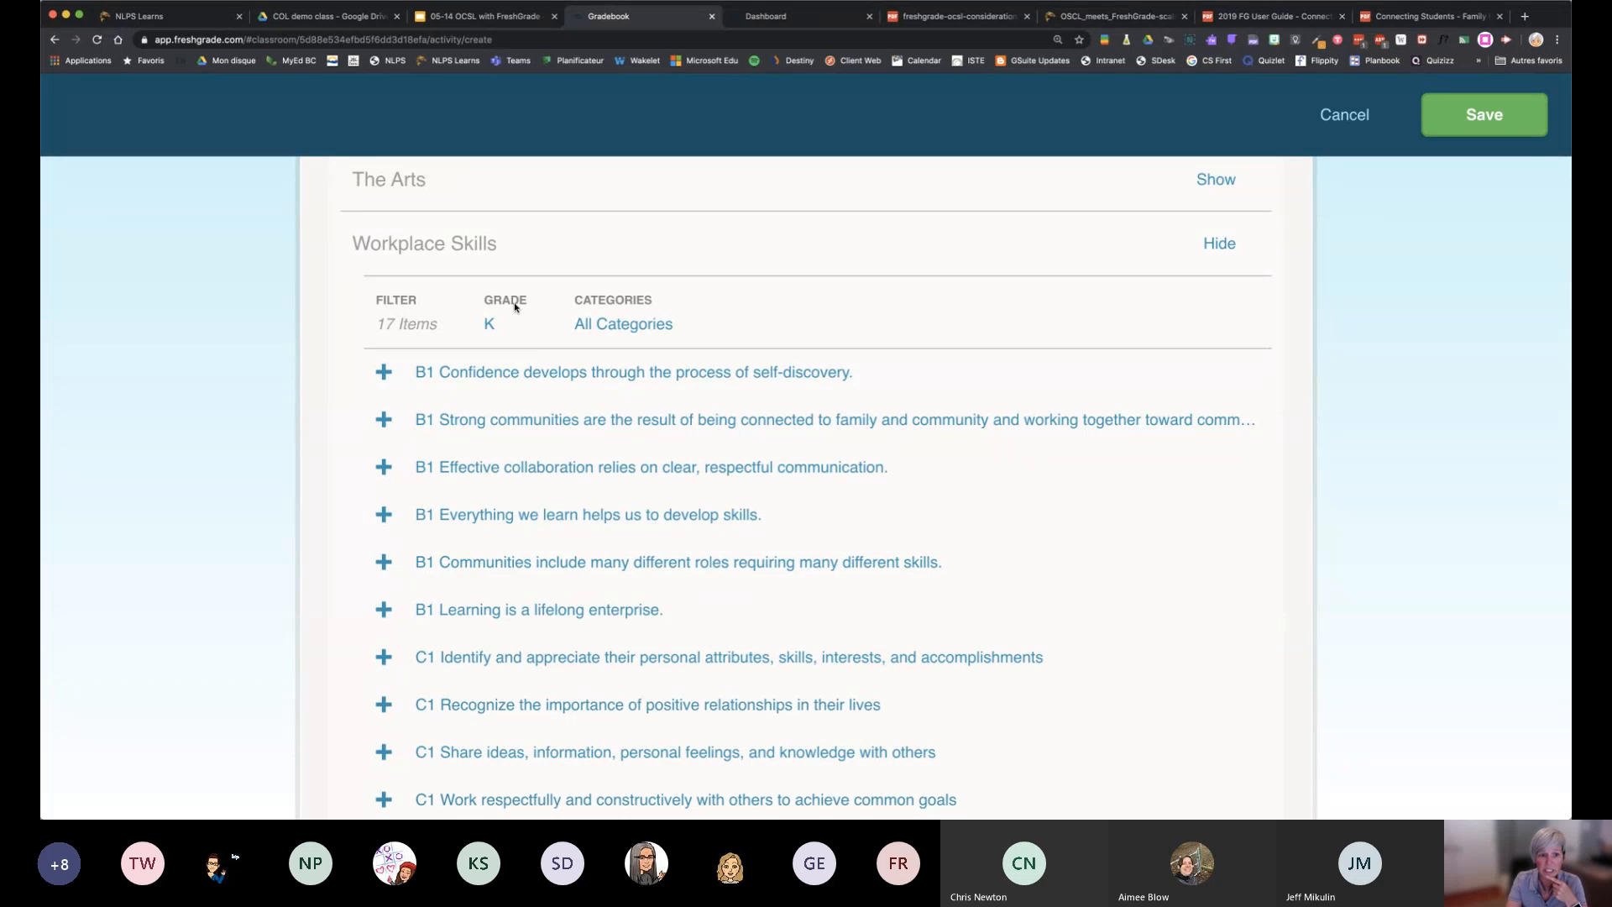
pyautogui.click(488, 325)
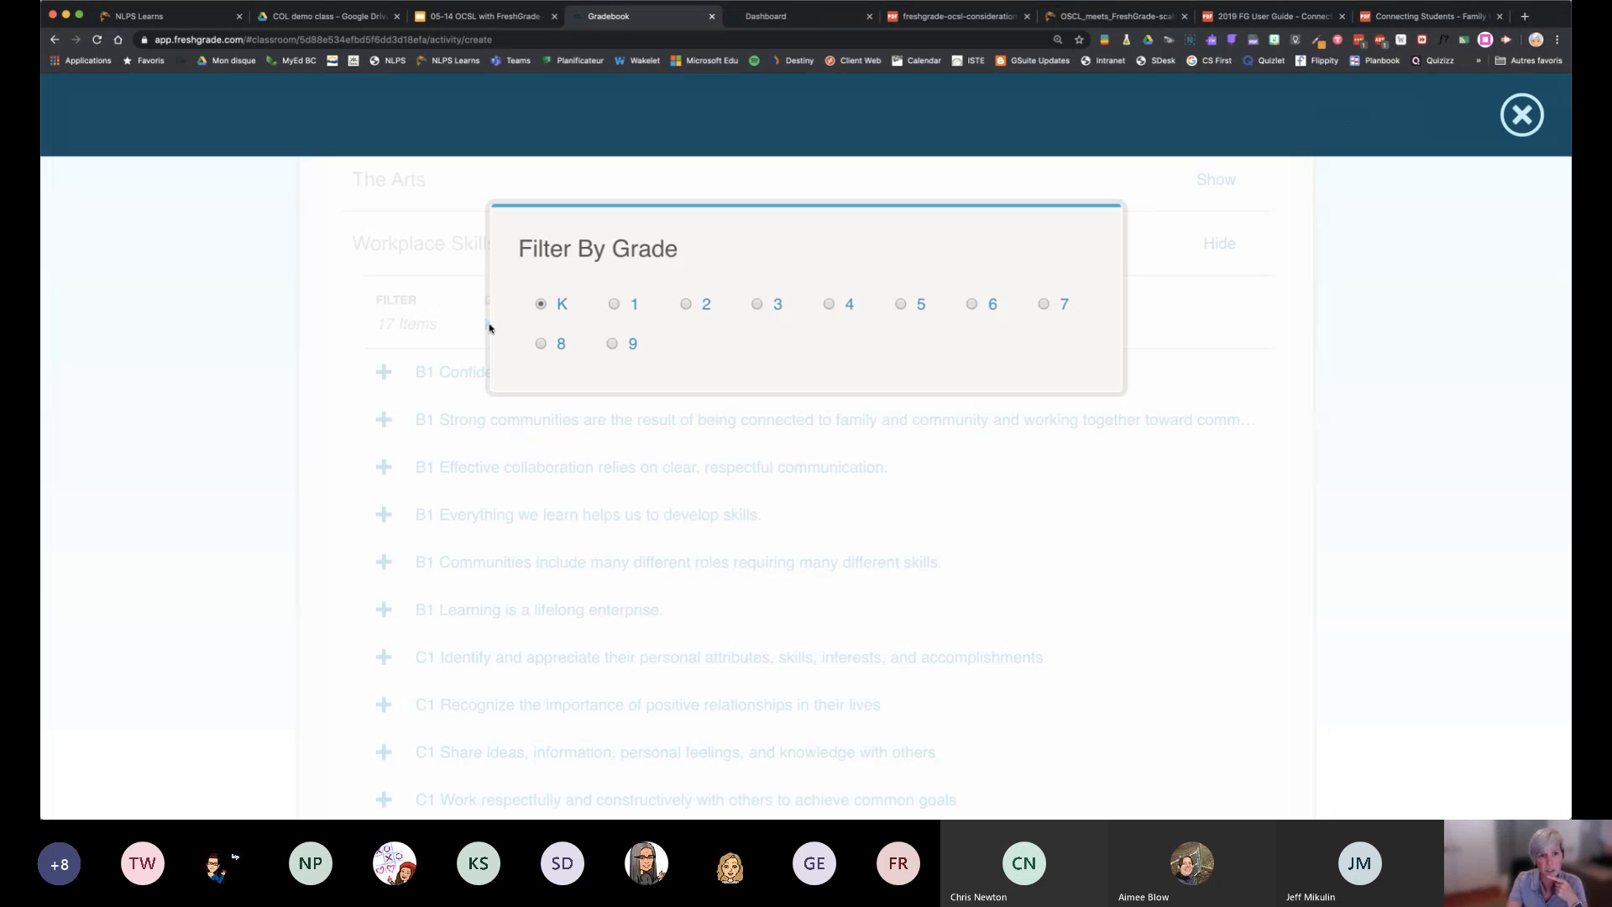
pyautogui.click(902, 305)
# Add the C1 objectives on questioning the role of technology, appreciating the influence of peer relationships, family and community, and using innovative thinking
pyautogui.scroll(-2, 660, 576)
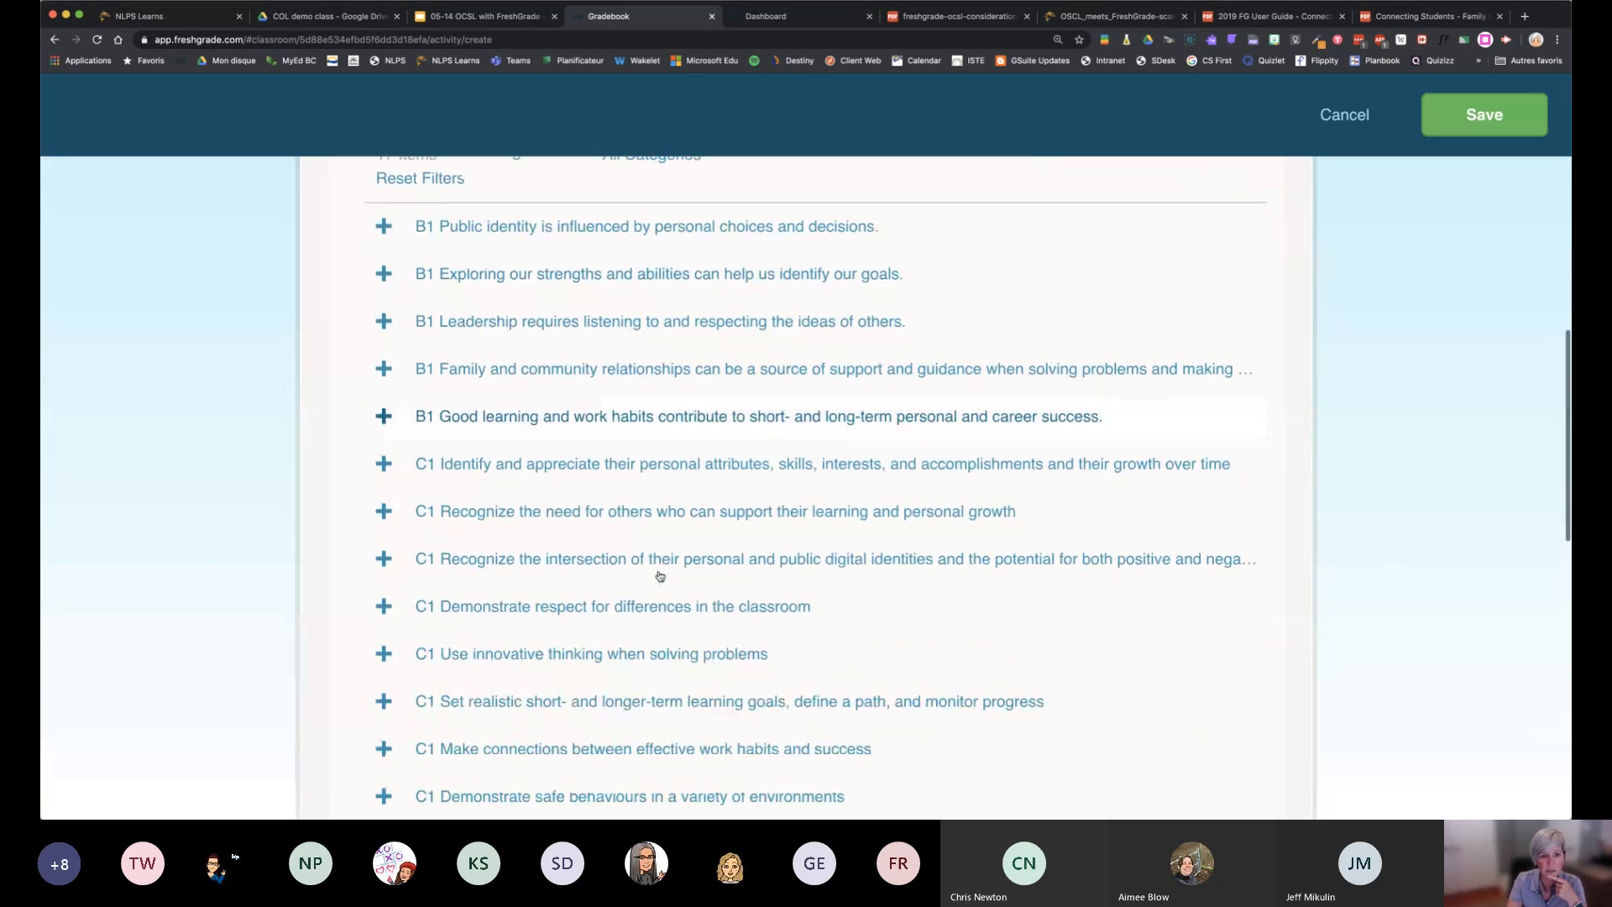
pyautogui.scroll(-3, 660, 575)
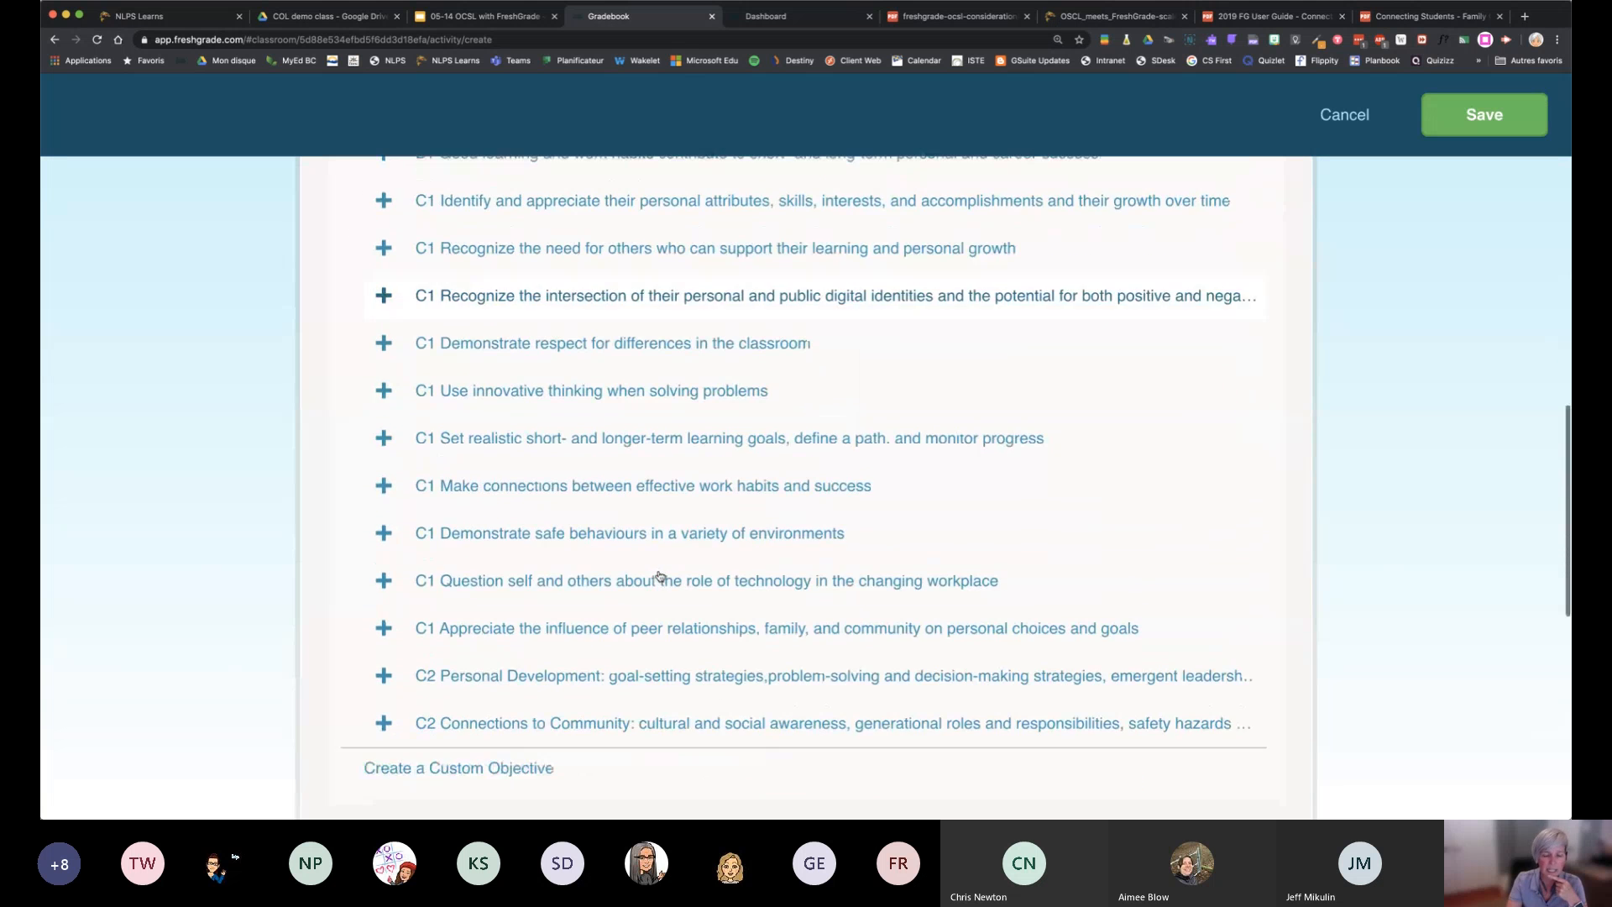
pyautogui.scroll(-2, 659, 576)
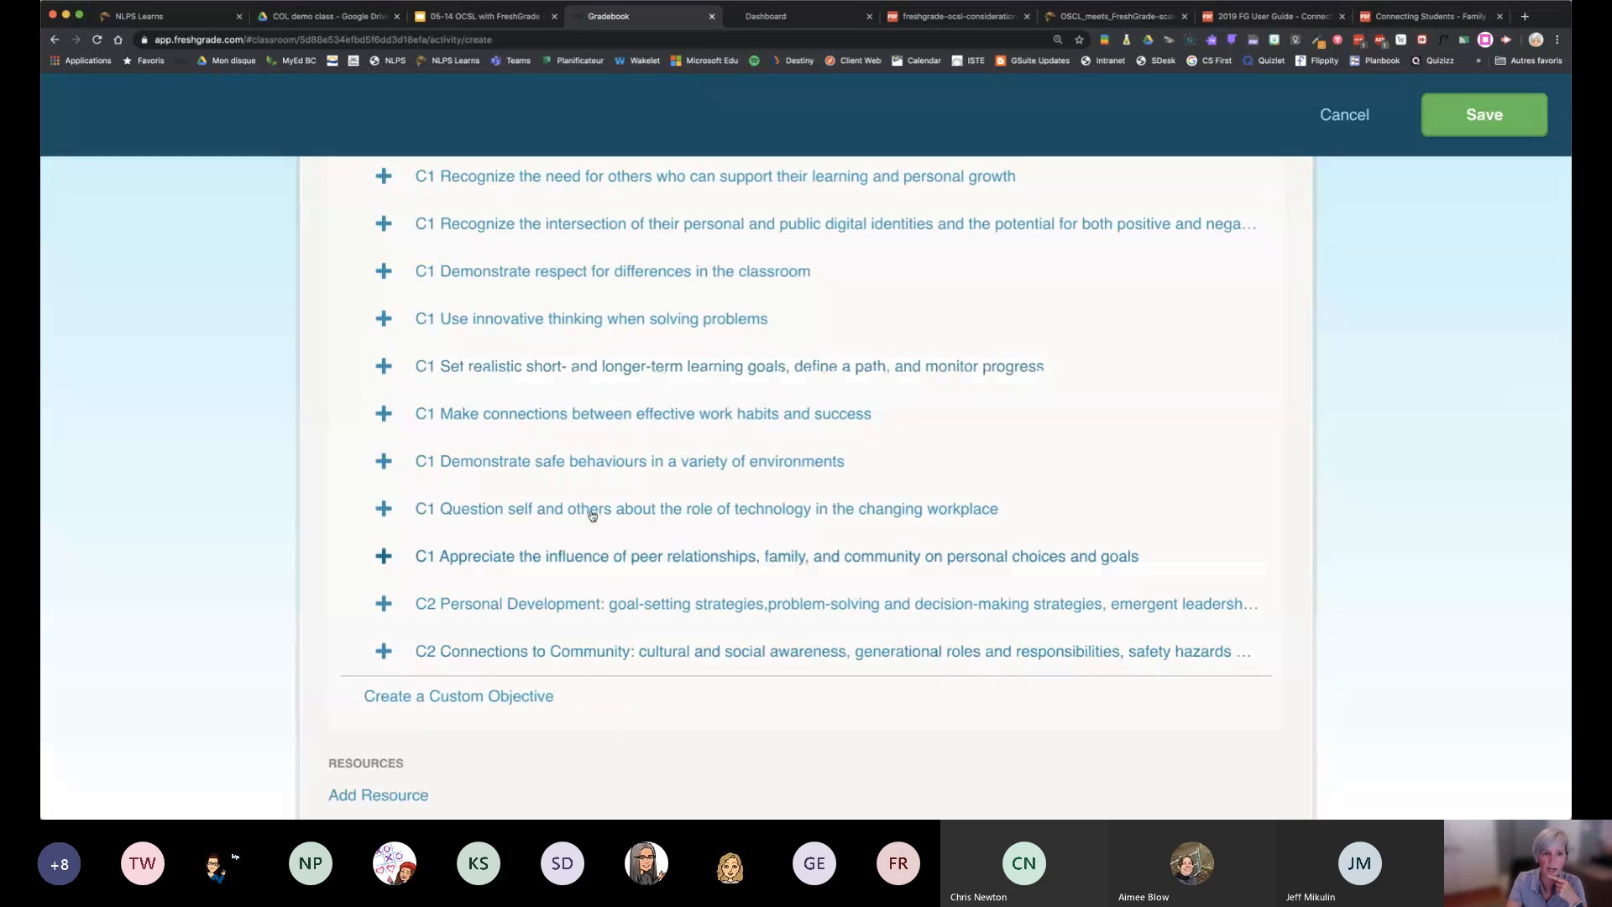
pyautogui.click(576, 512)
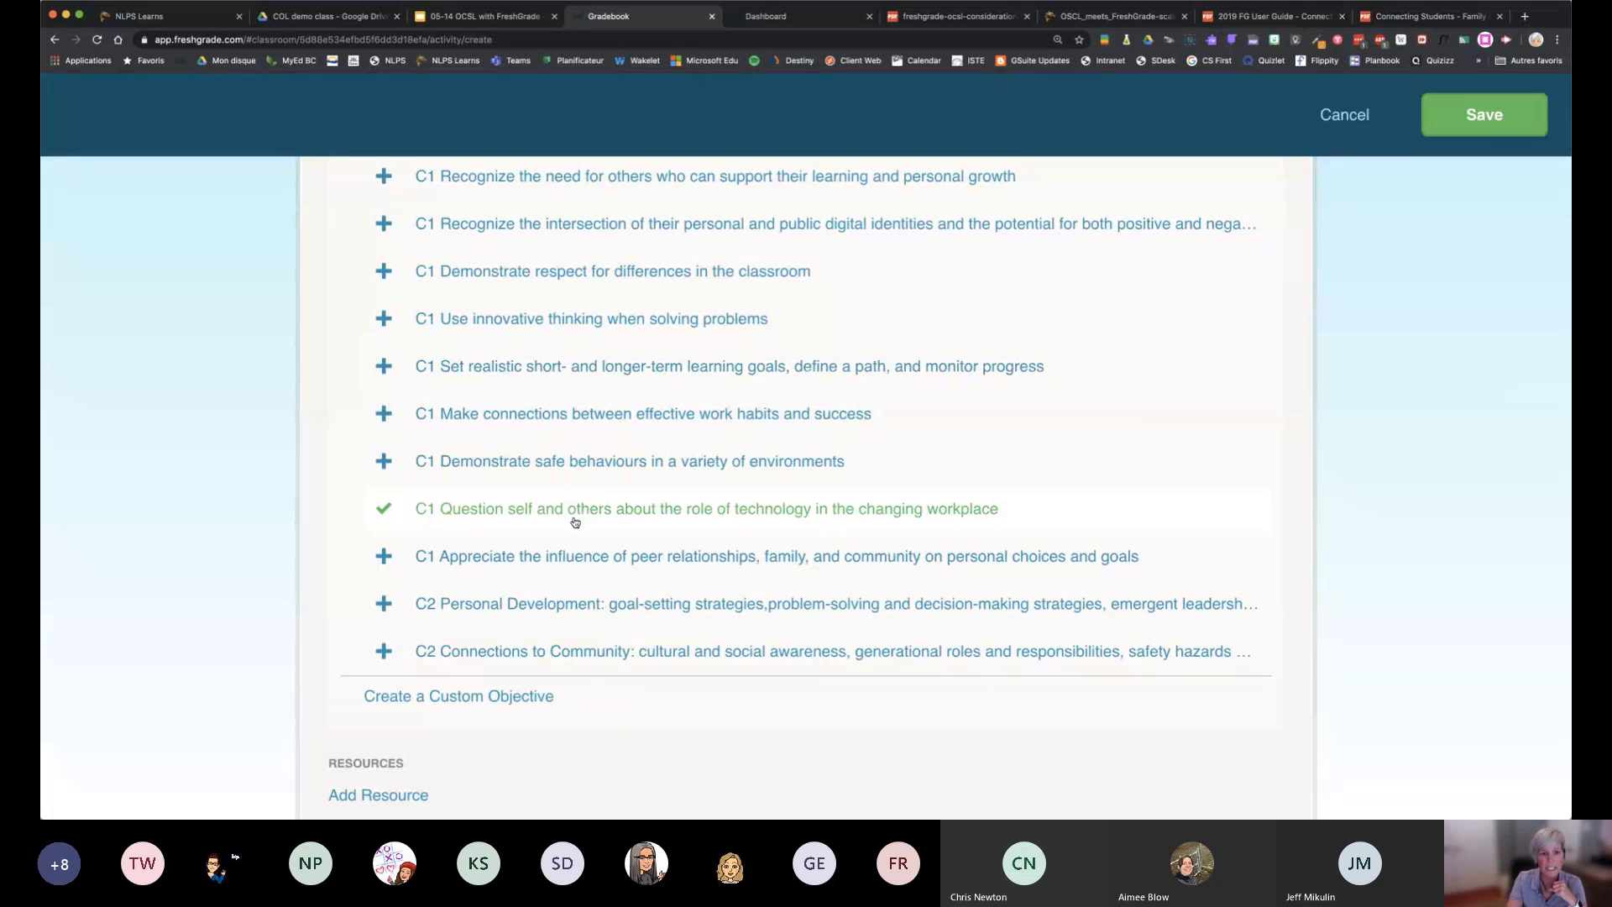
pyautogui.click(567, 556)
pyautogui.click(555, 318)
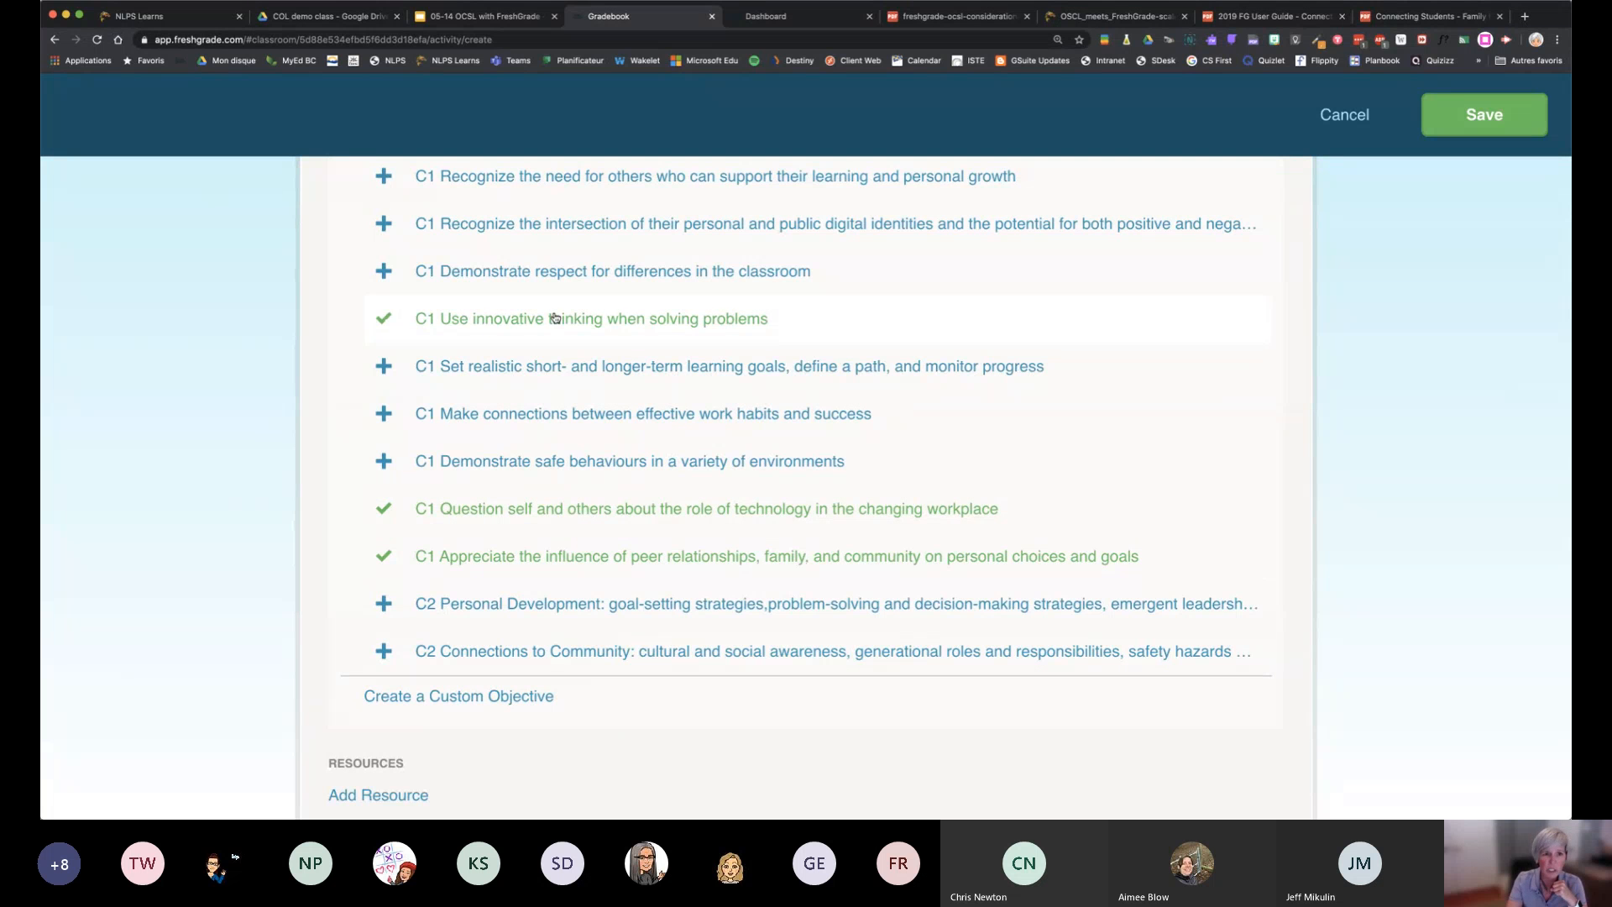
# View the category filter options for the Workplace Skills objectives and cancel without changing them
pyautogui.scroll(10, 555, 318)
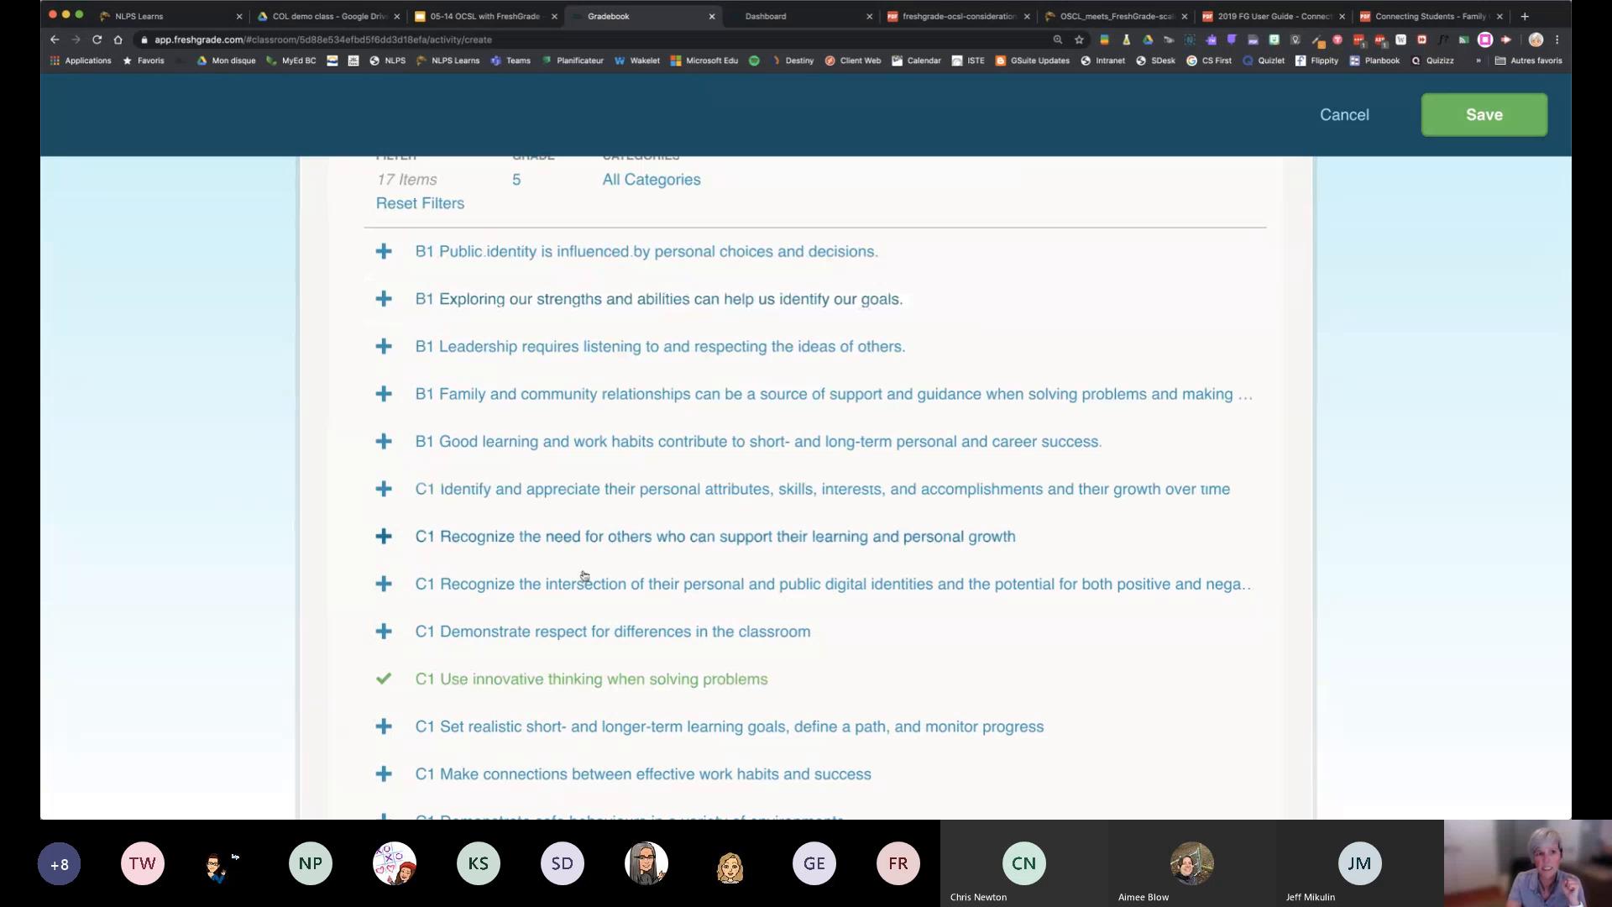
pyautogui.scroll(4, 641, 349)
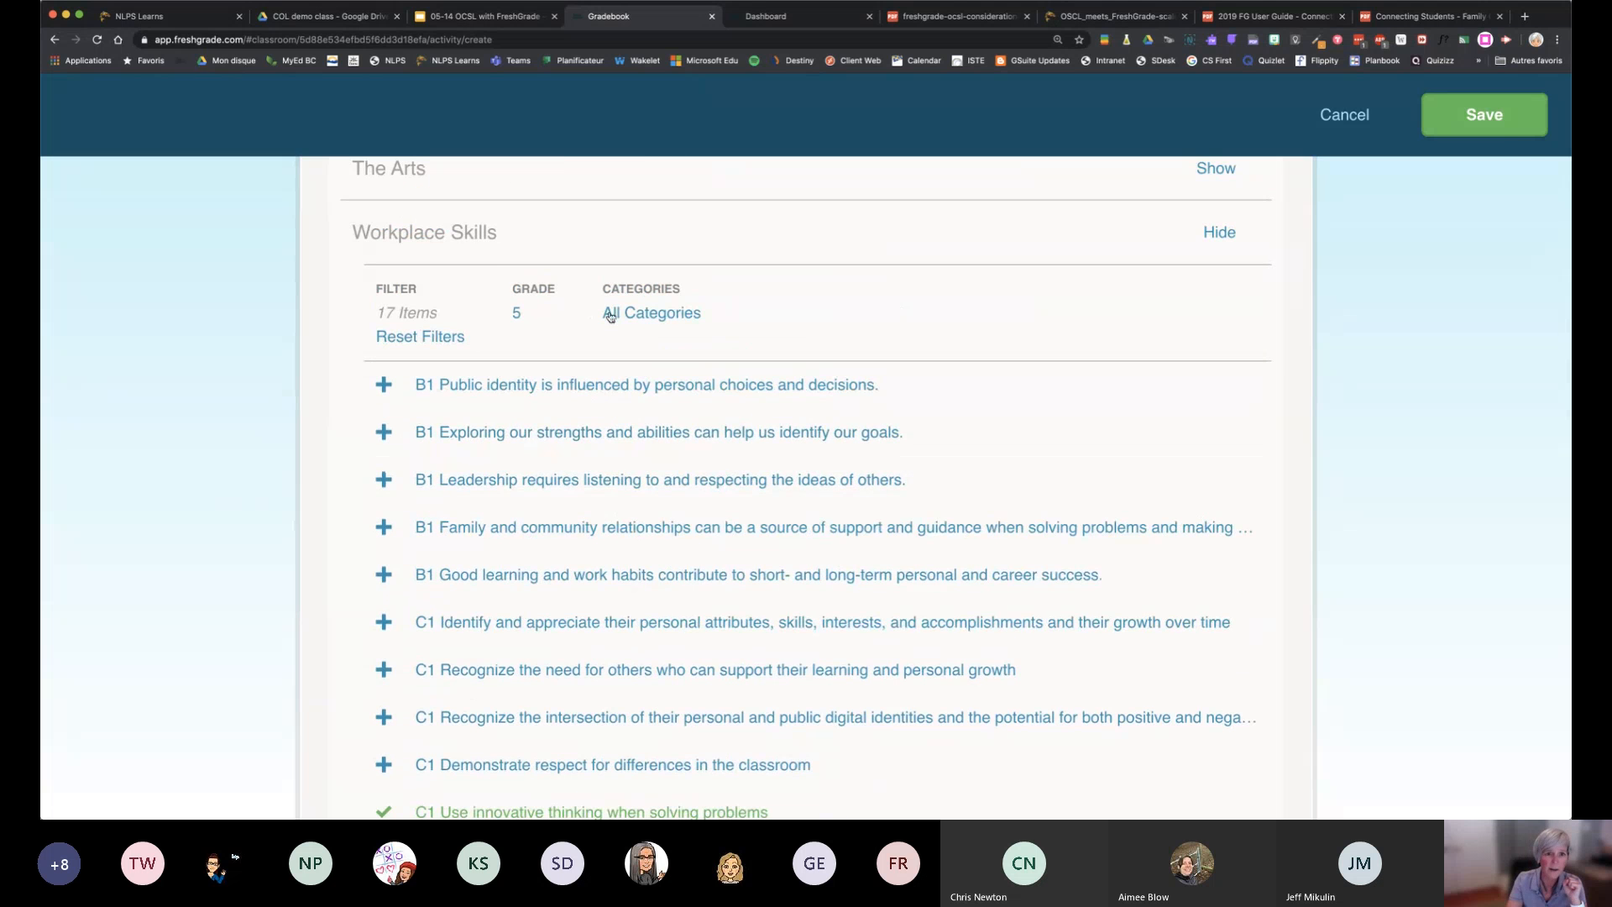
pyautogui.click(636, 315)
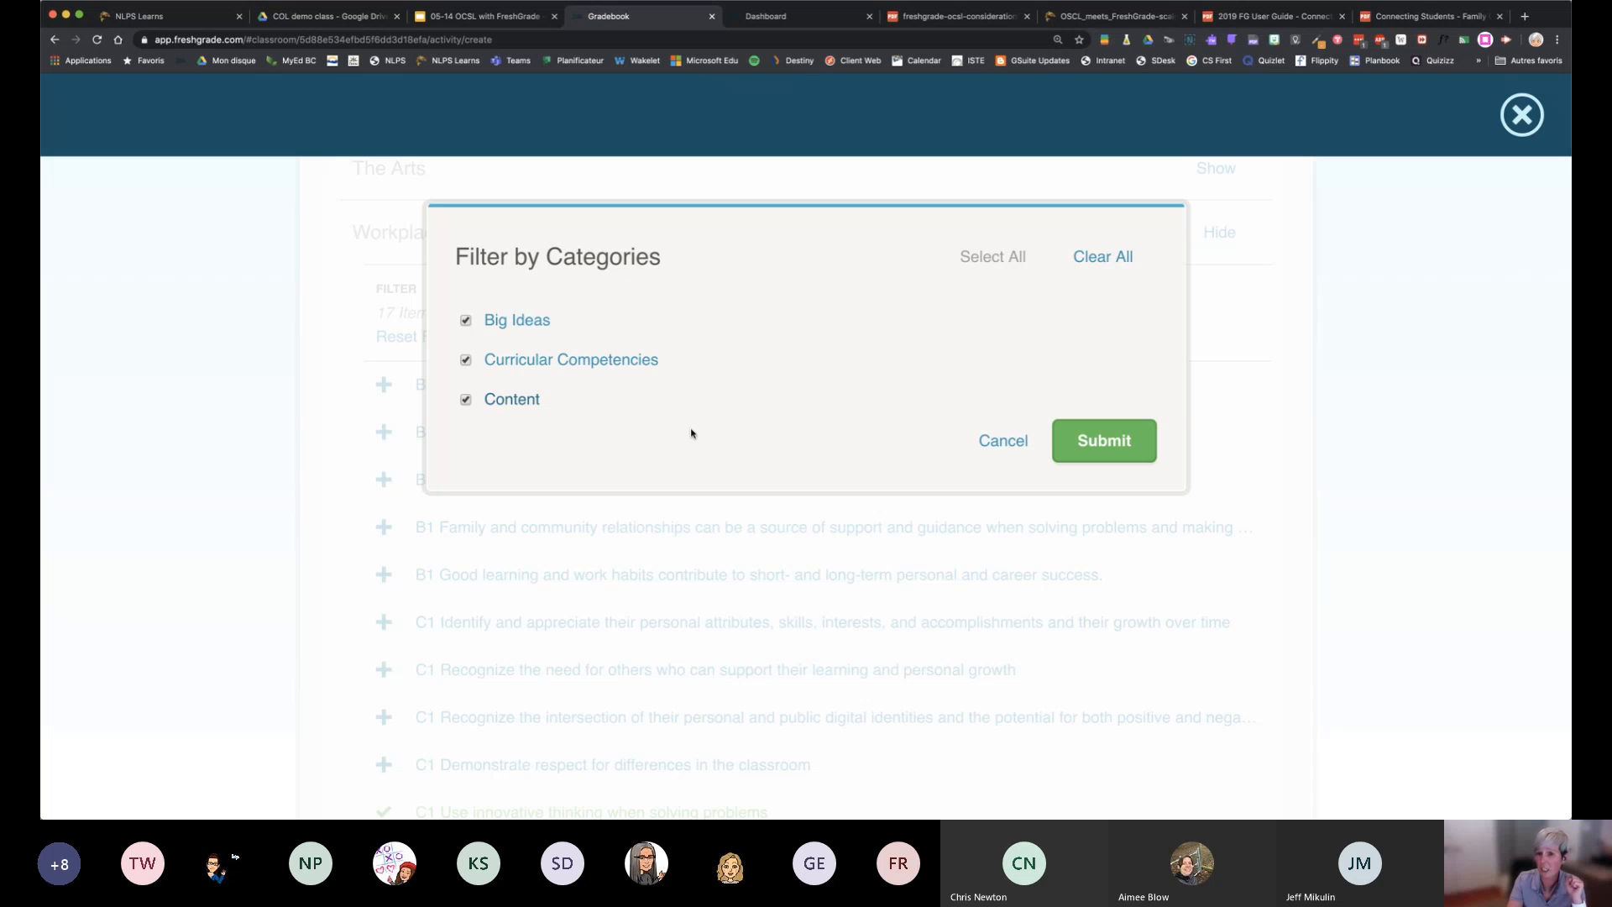
pyautogui.click(989, 442)
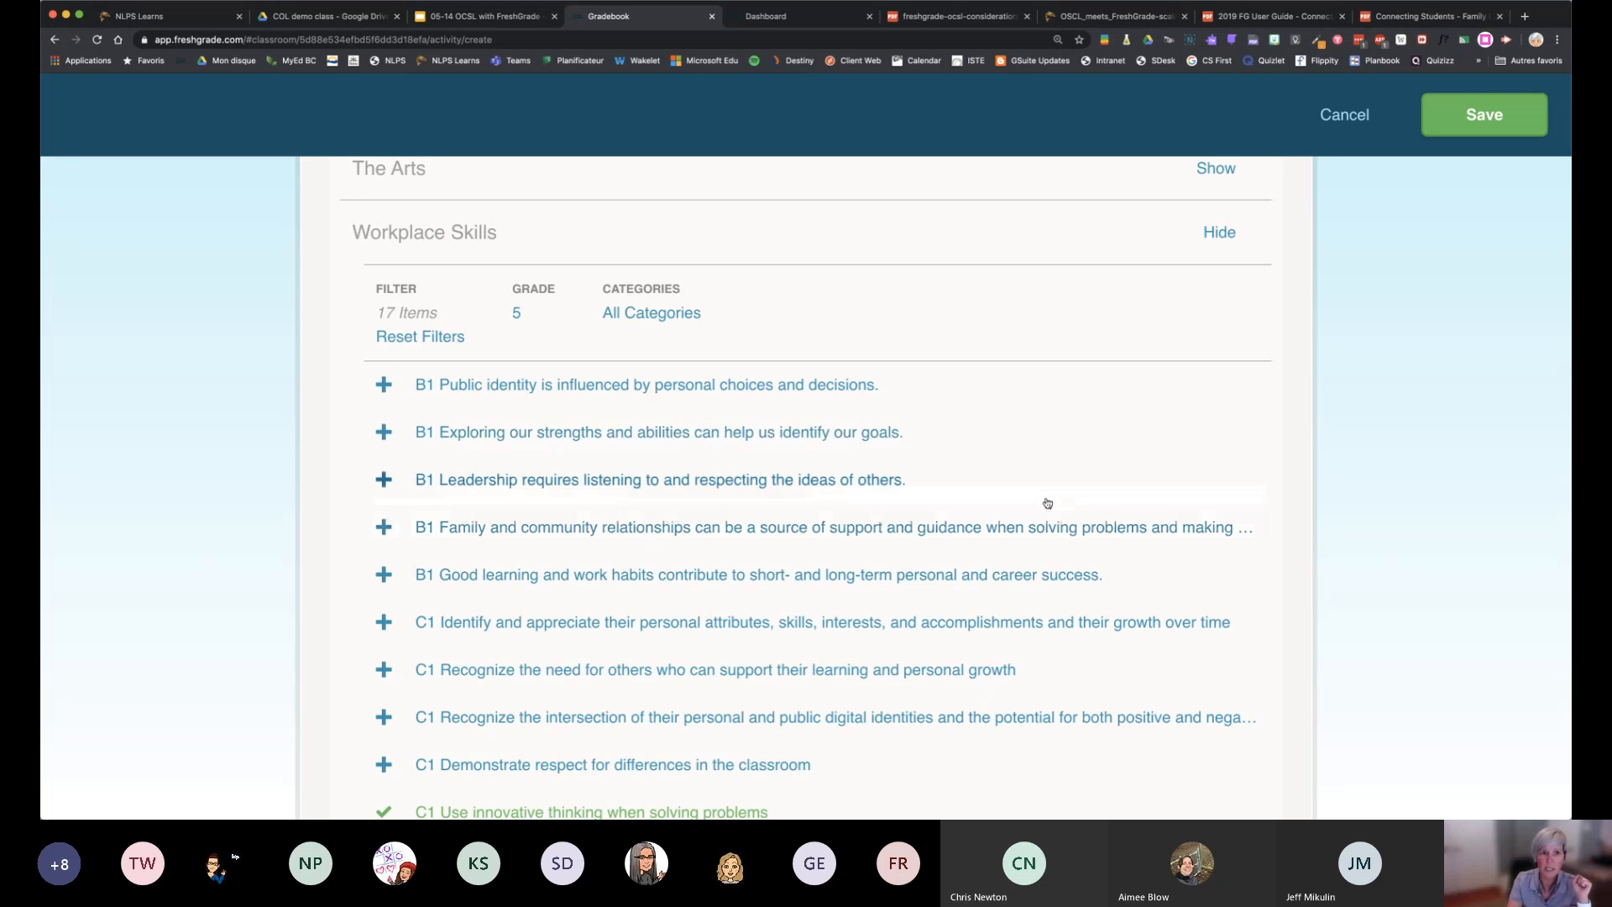
# Look over the selected objectives, the custom objective option and the other subject lists
pyautogui.scroll(-8, 1048, 502)
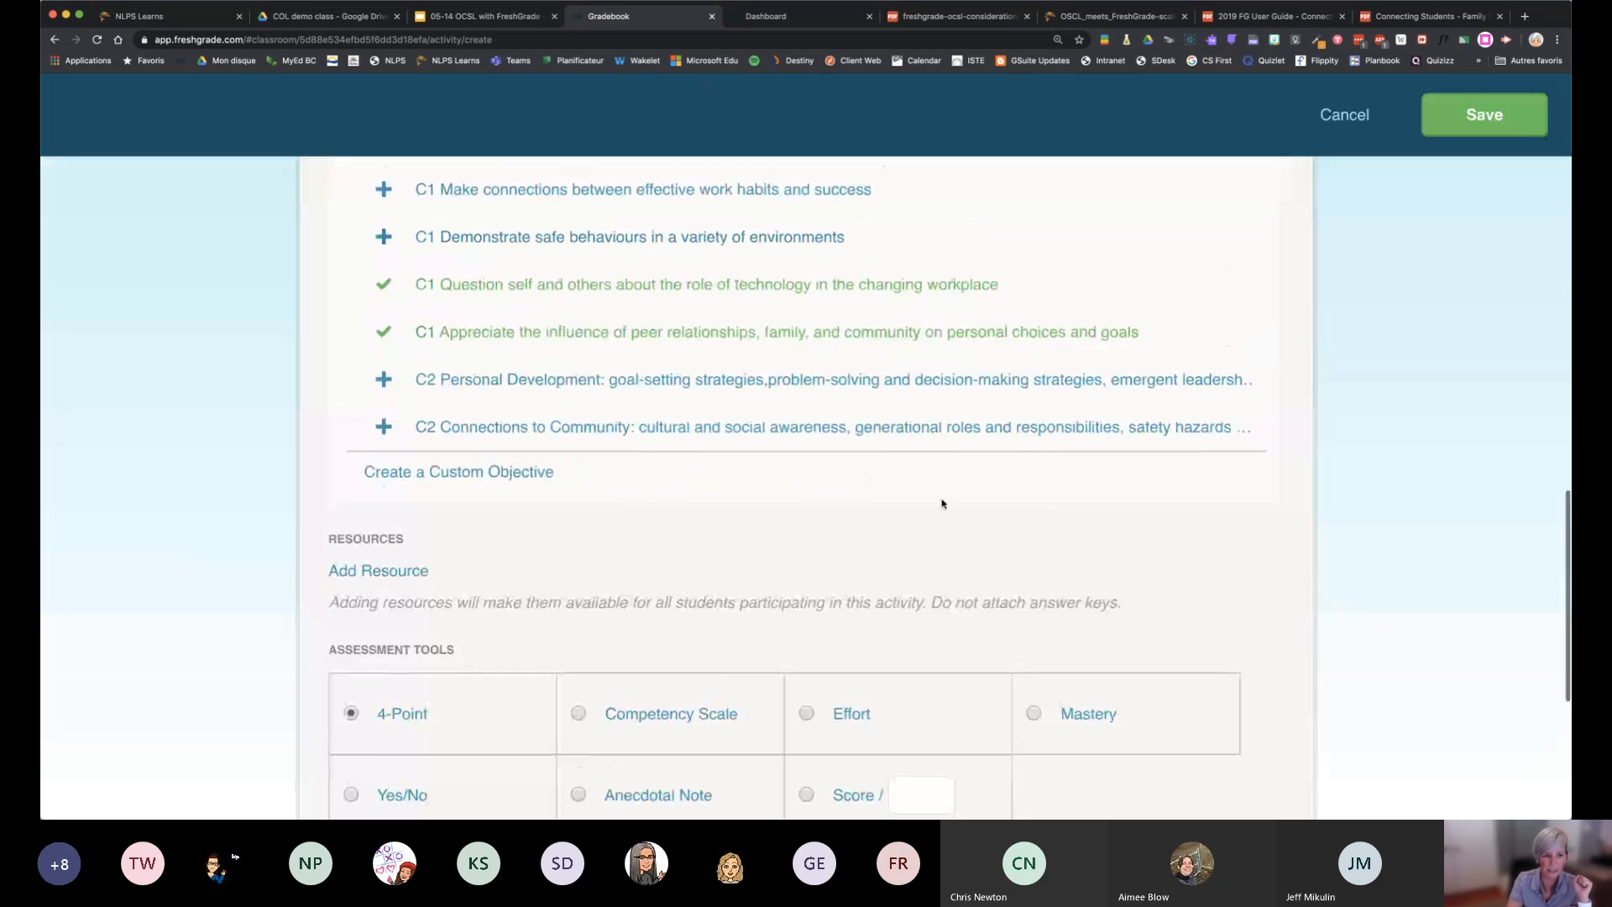
pyautogui.scroll(15, 942, 503)
pyautogui.scroll(-3, 935, 495)
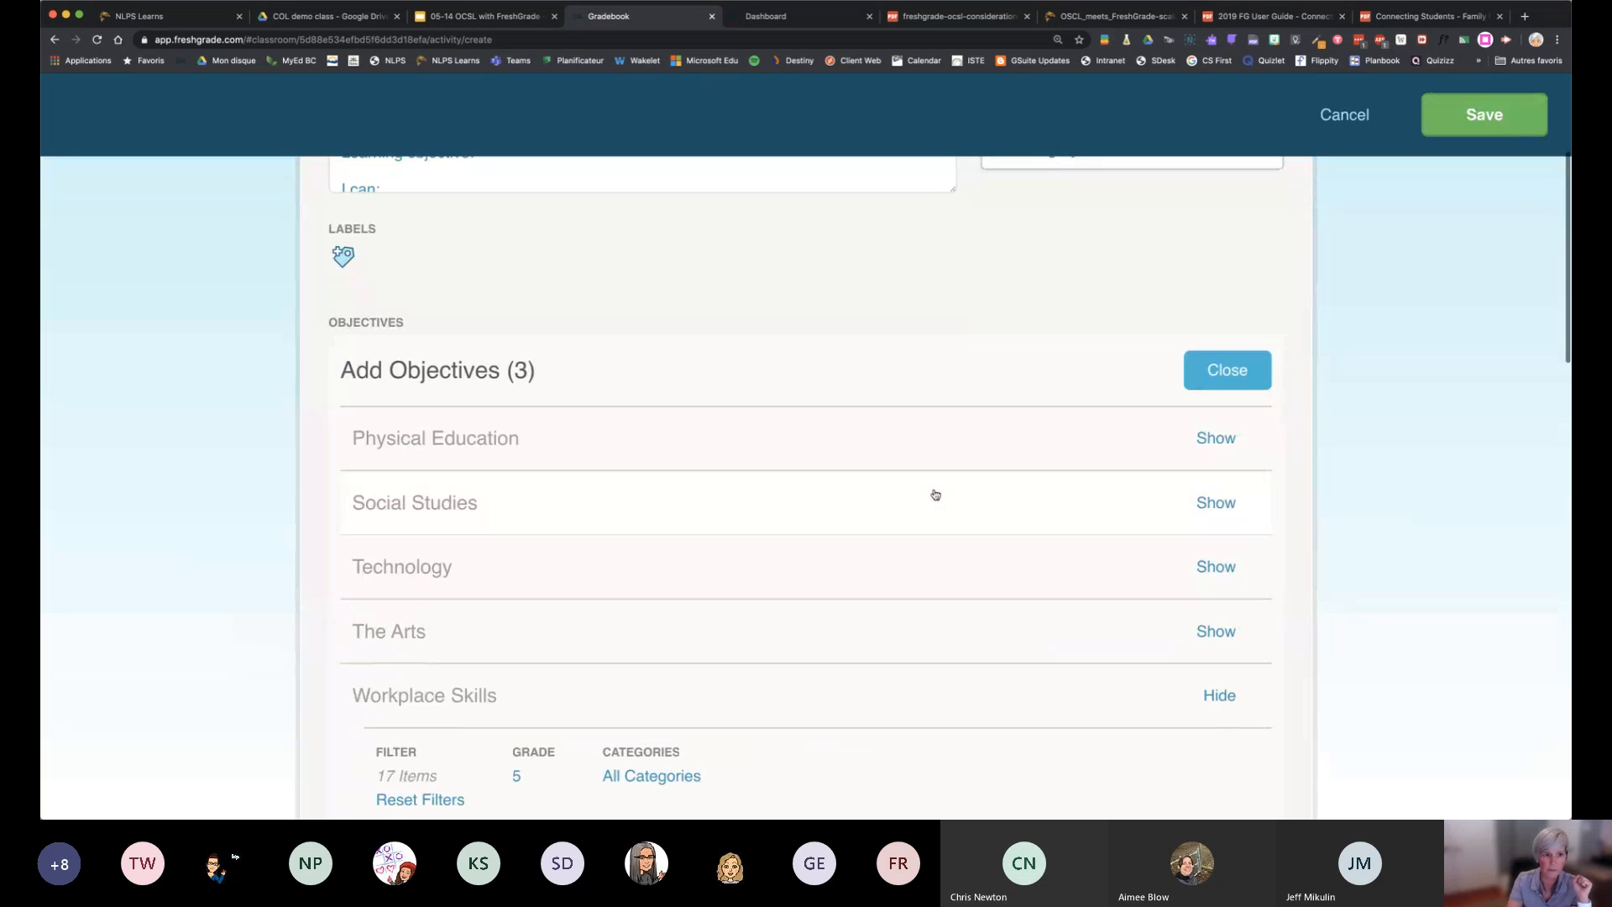
pyautogui.scroll(-12, 935, 494)
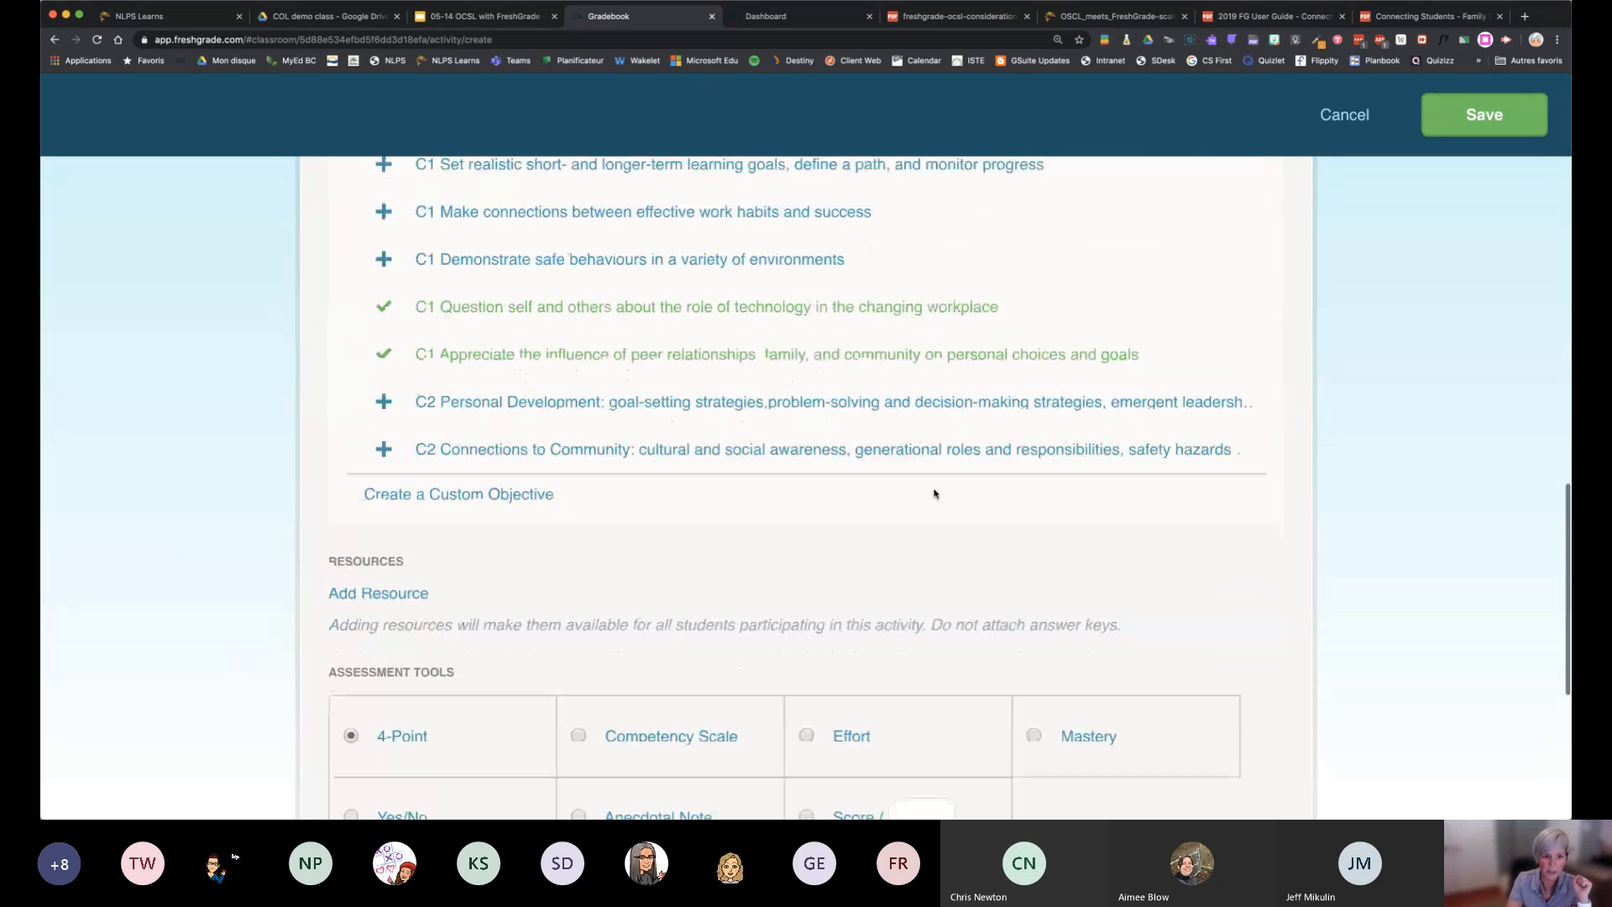
pyautogui.scroll(1, 972, 565)
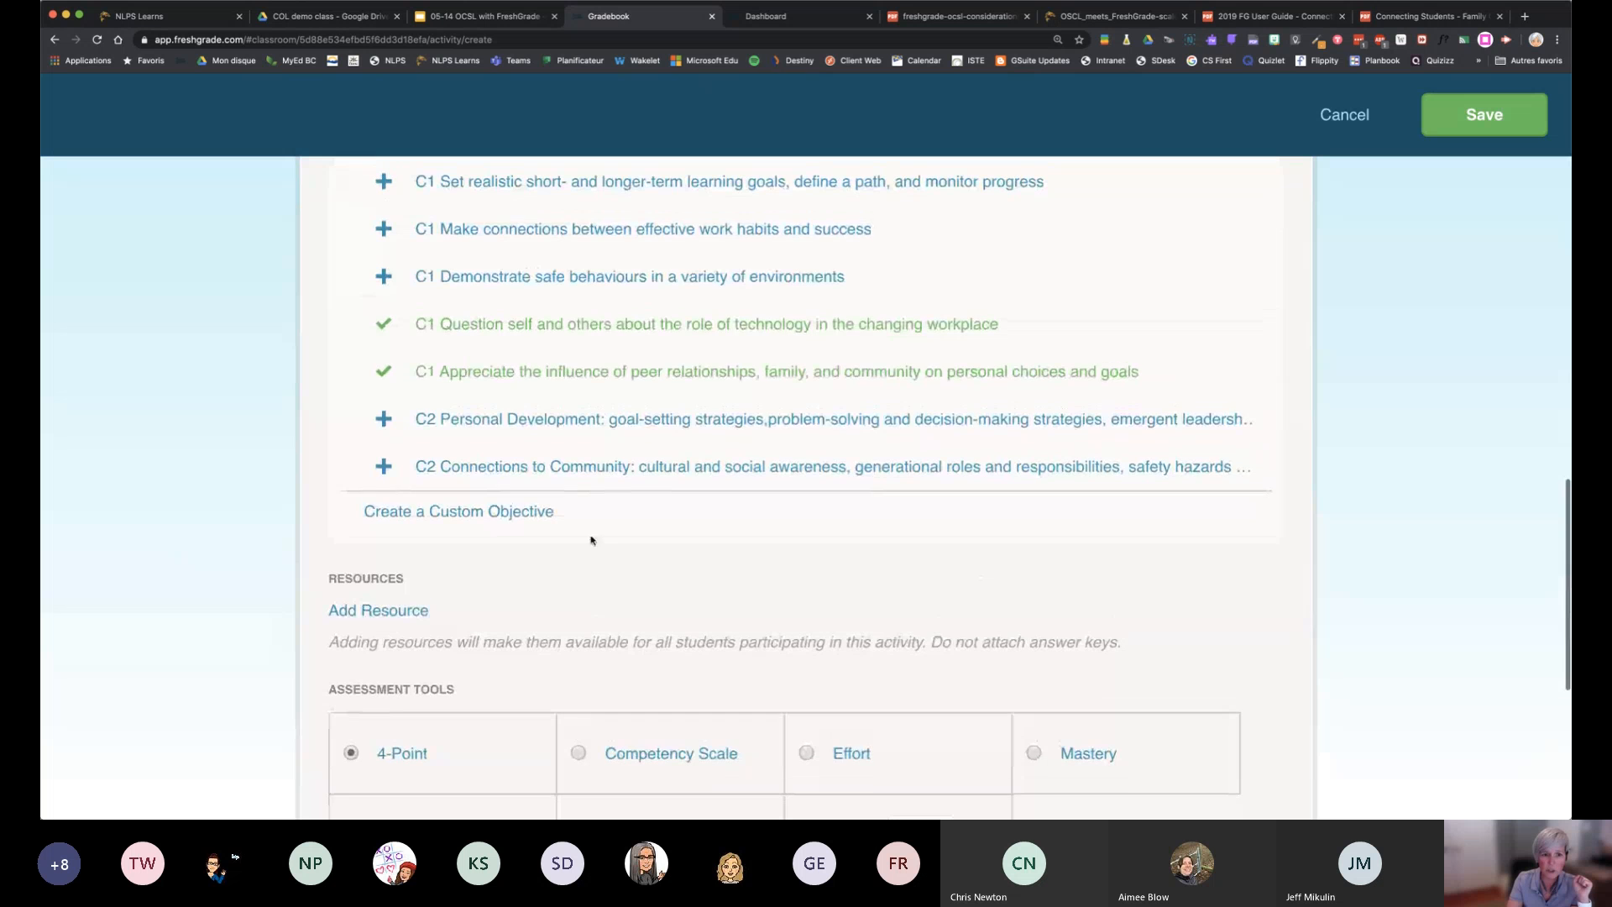
pyautogui.scroll(6, 1185, 596)
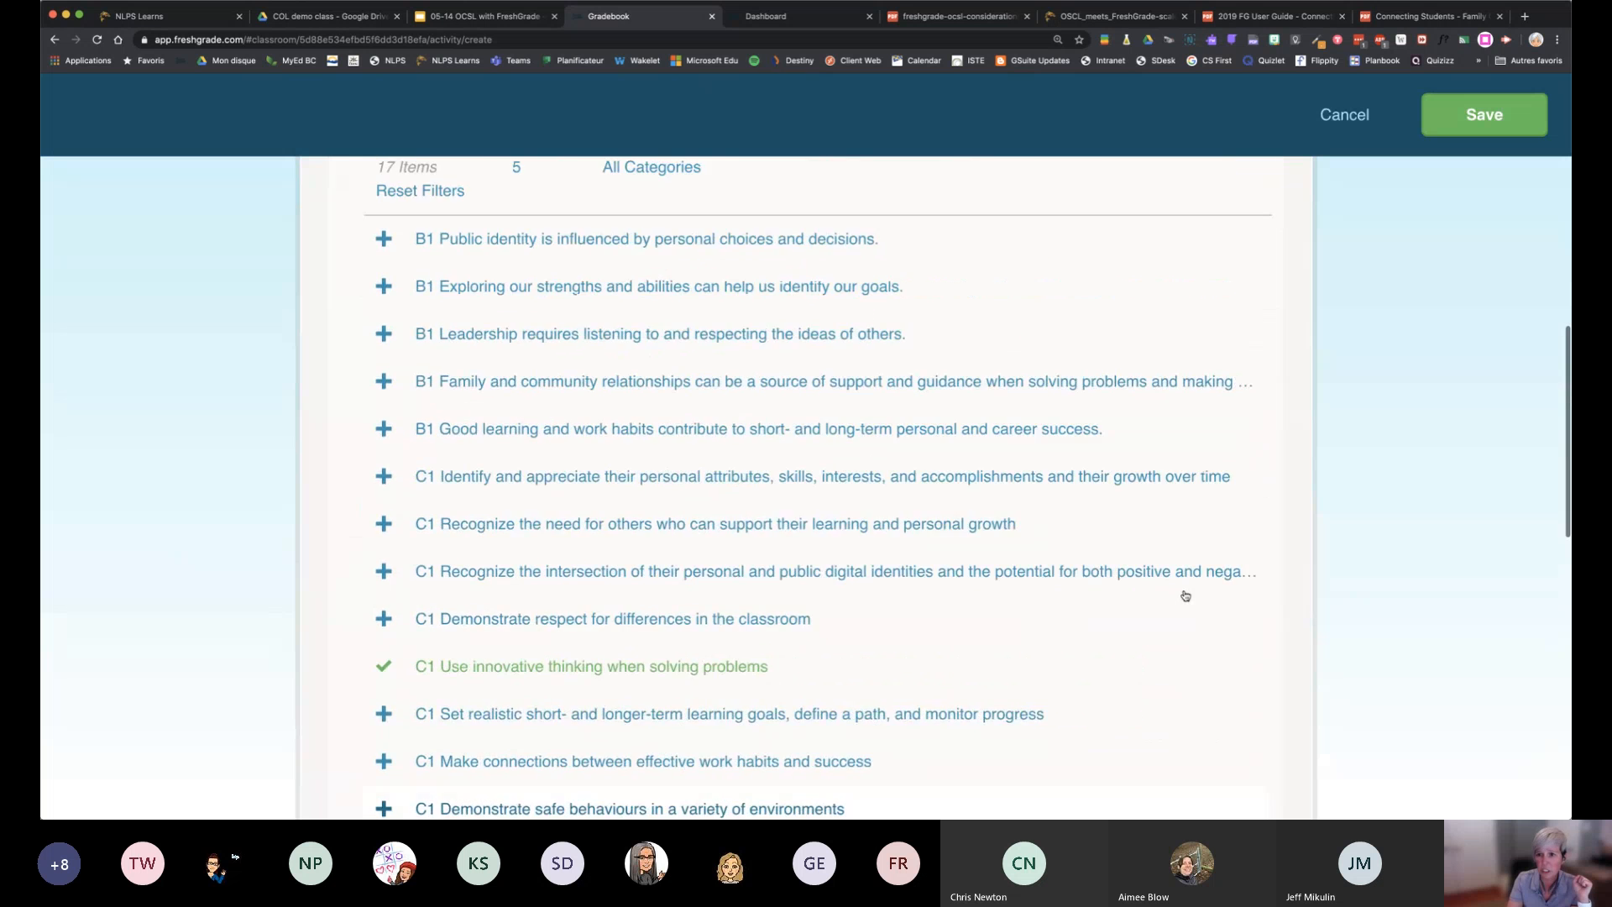
pyautogui.scroll(7, 1185, 595)
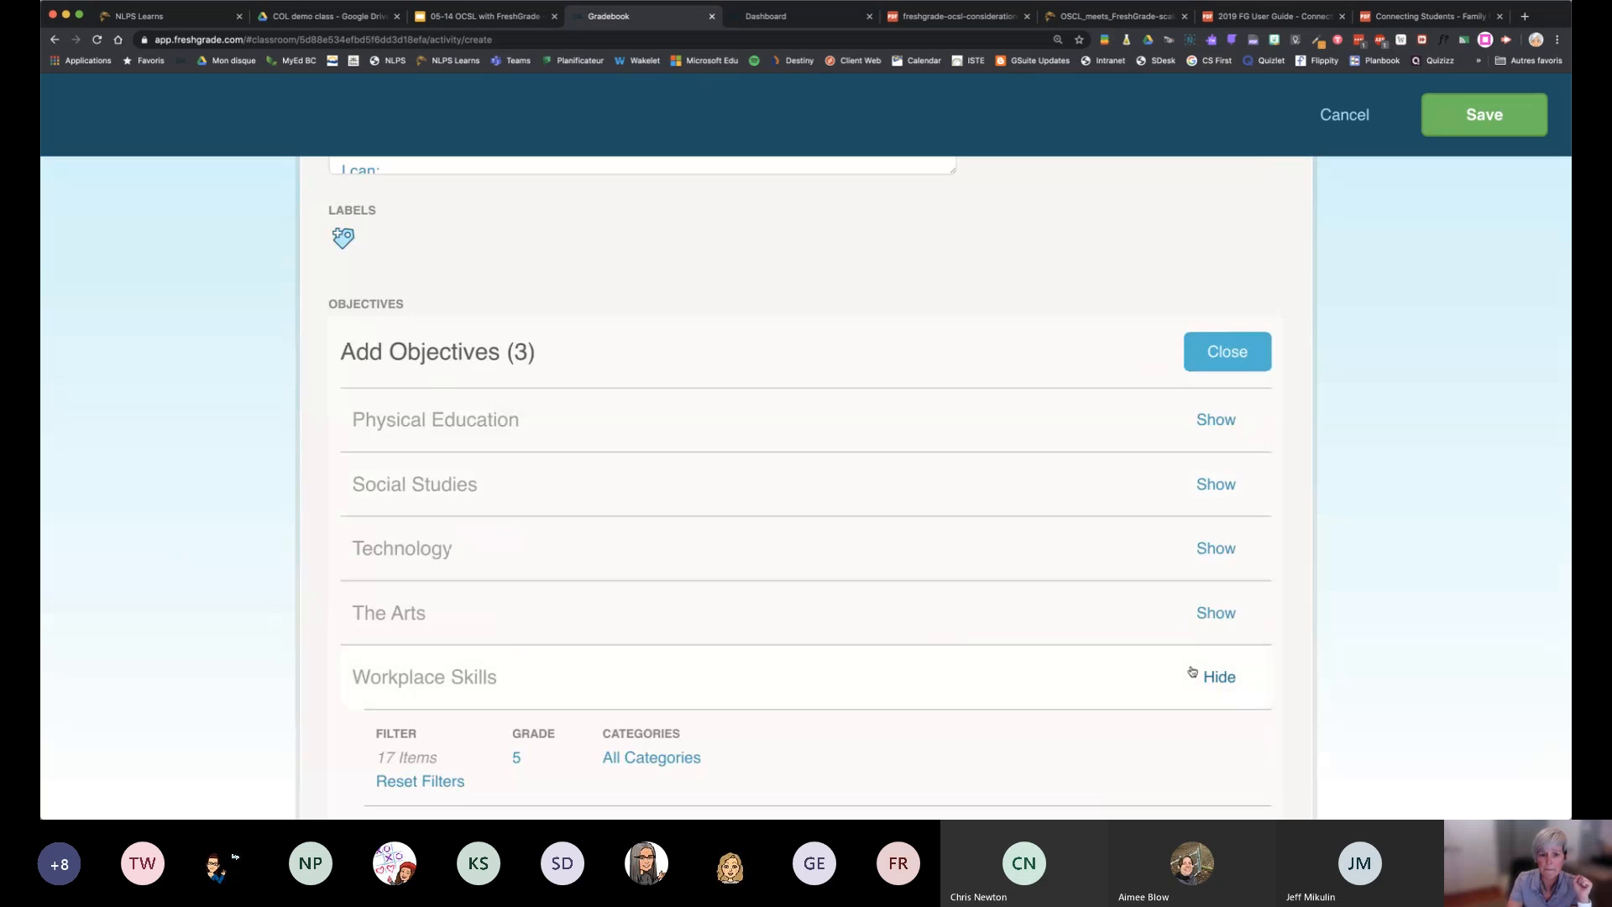
# View the web link and file upload options for adding a resource, and close them without adding anything
pyautogui.scroll(-14, 1190, 669)
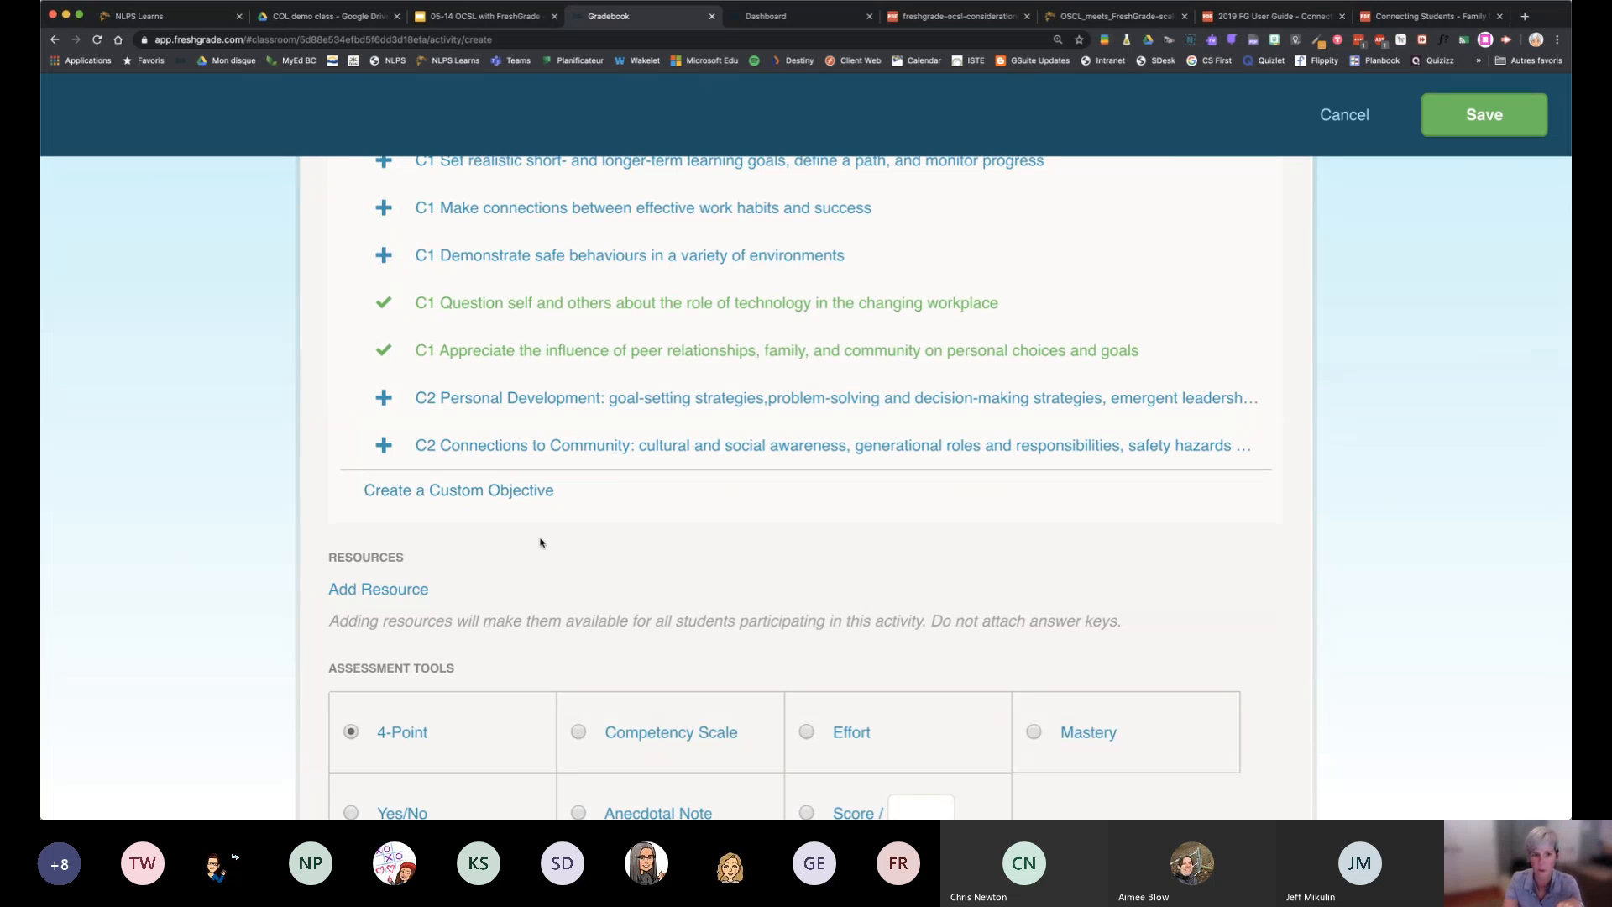
pyautogui.scroll(-5, 543, 550)
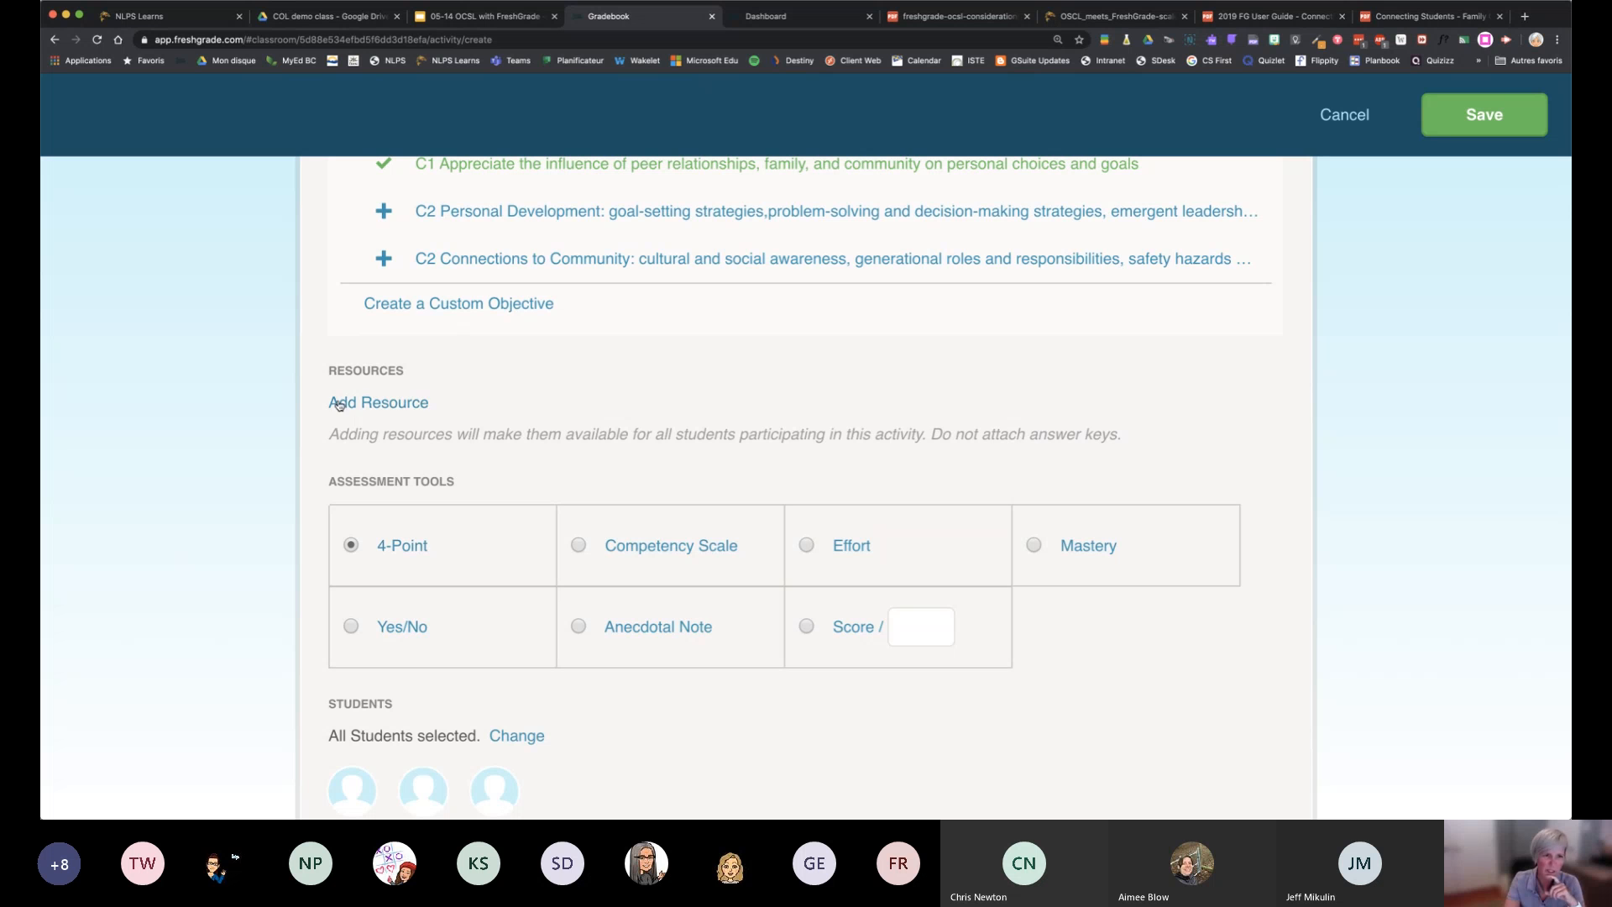
pyautogui.click(366, 405)
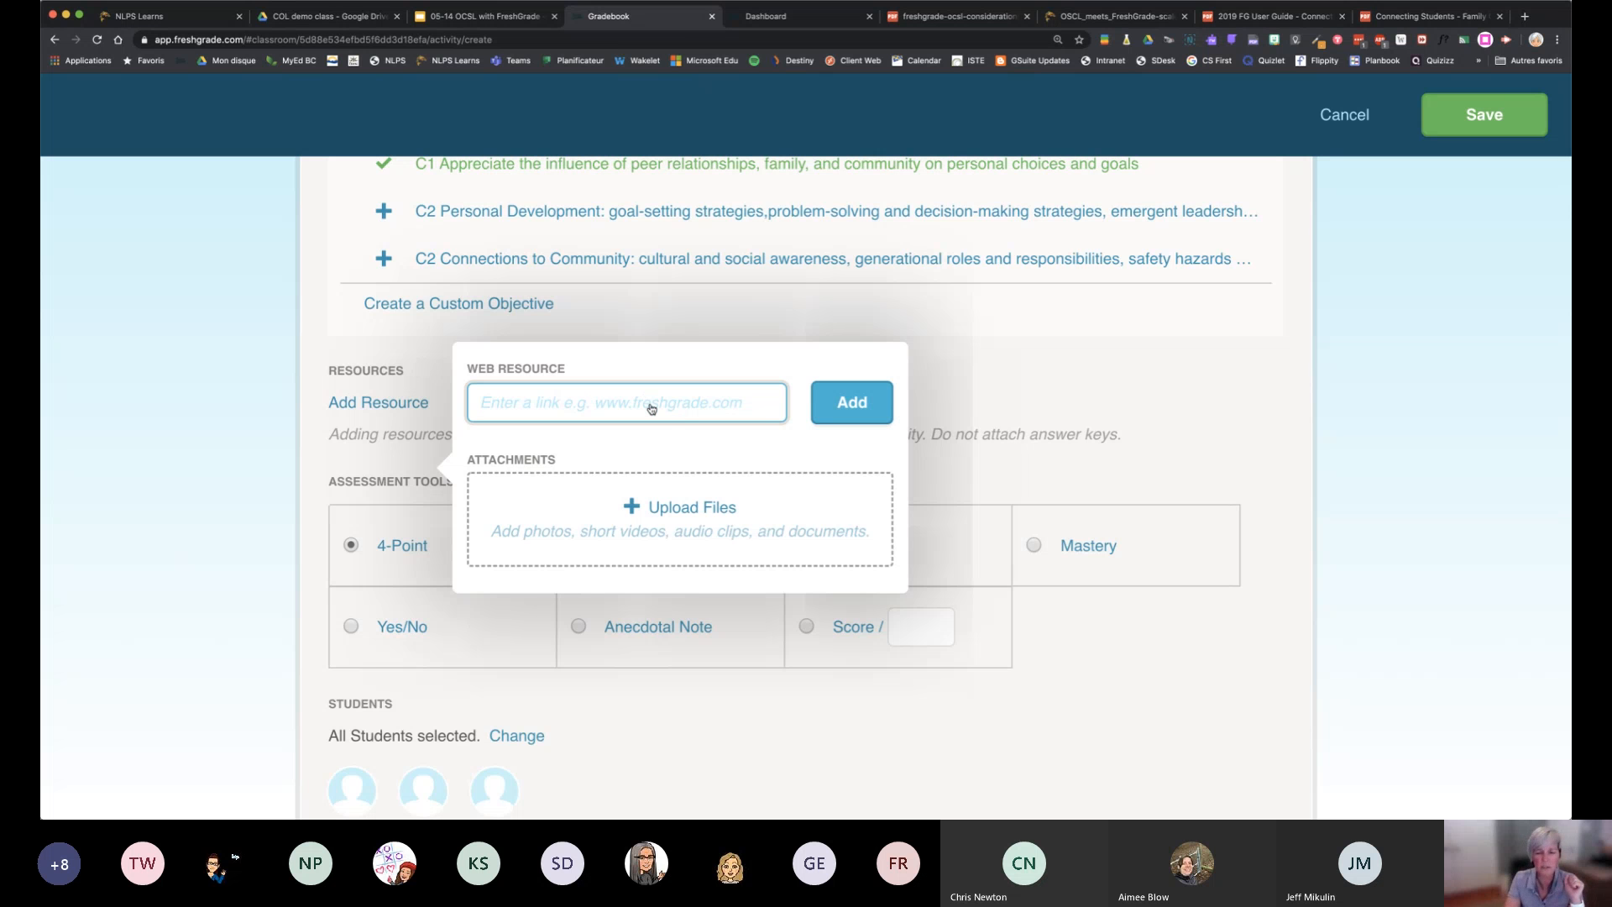
pyautogui.click(1020, 732)
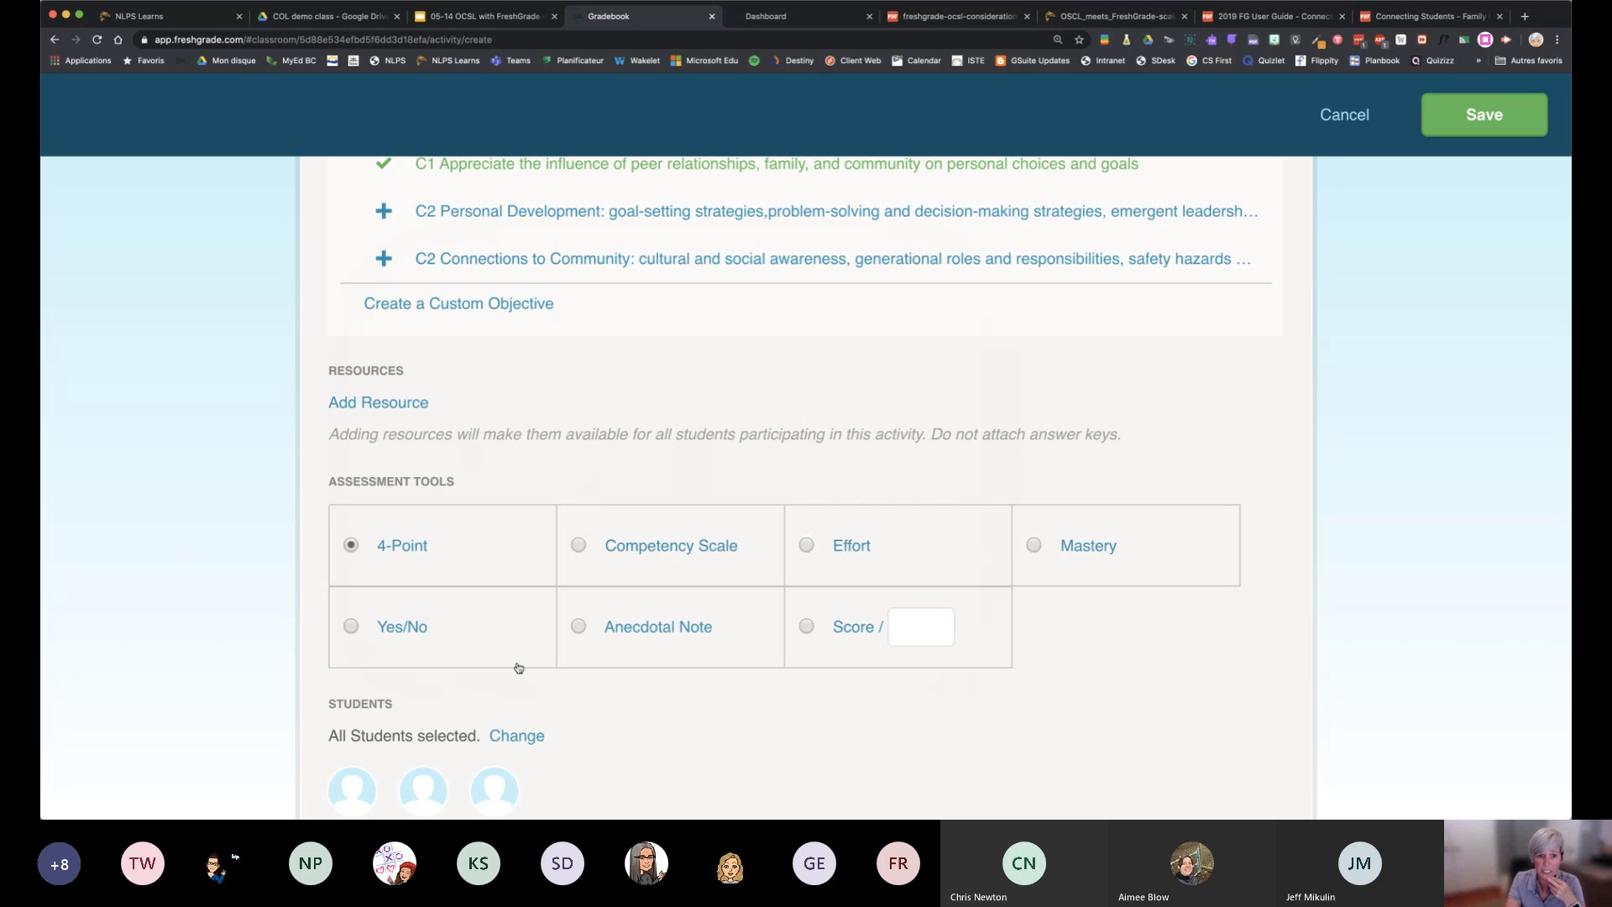
# Set the assessment tool to Competency Scale for all students and save the activity
pyautogui.click(580, 547)
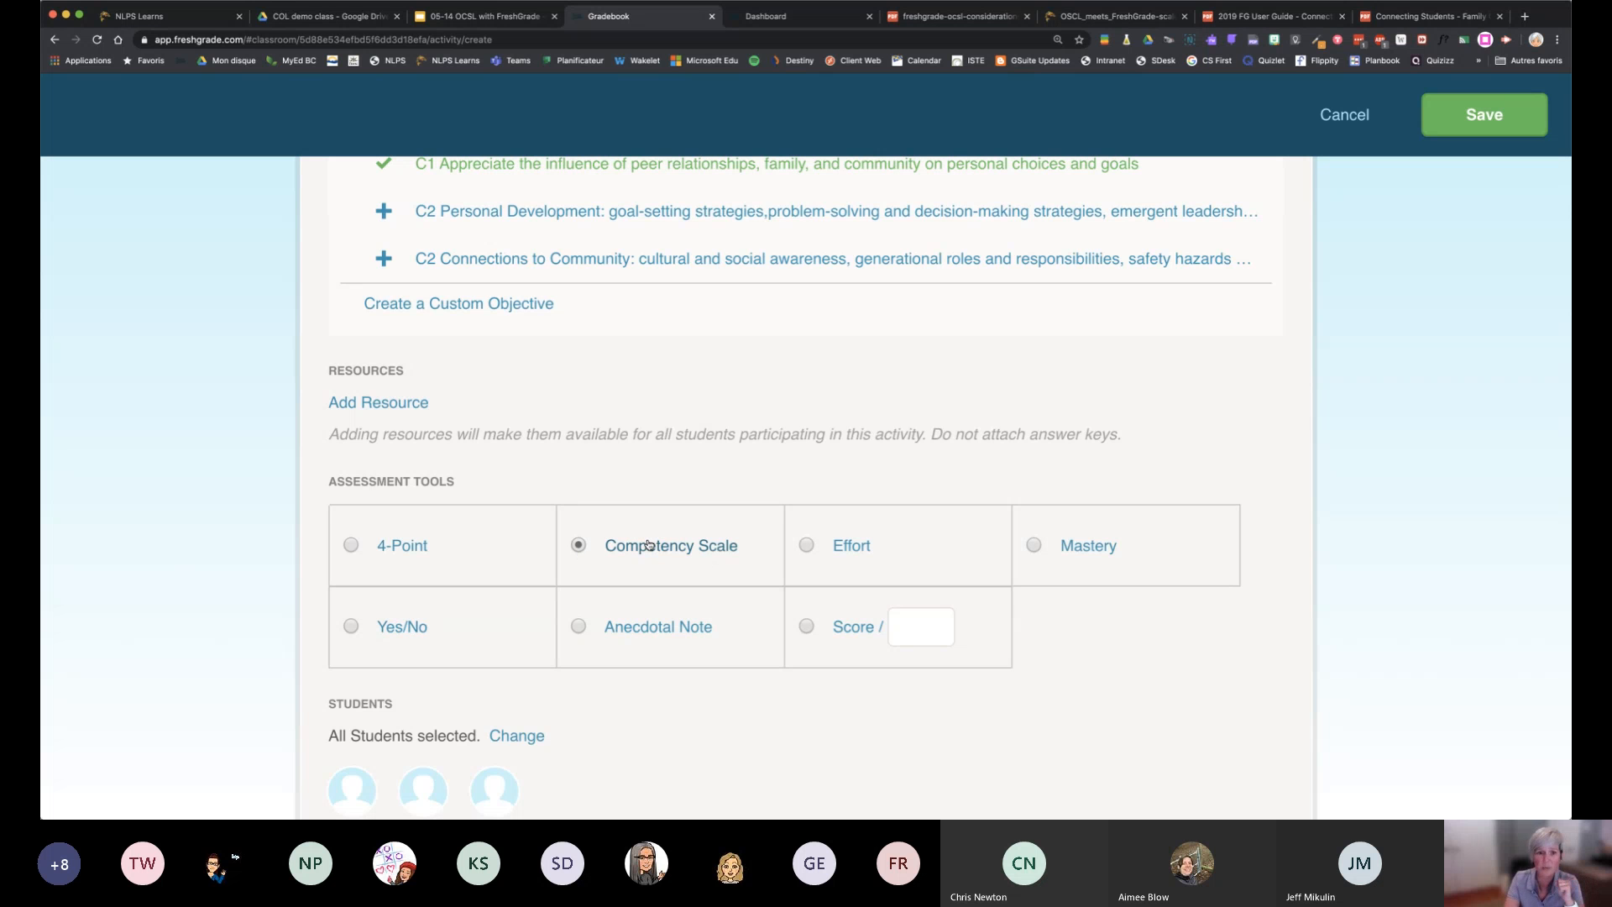
pyautogui.scroll(-3, 825, 755)
pyautogui.scroll(-1, 825, 755)
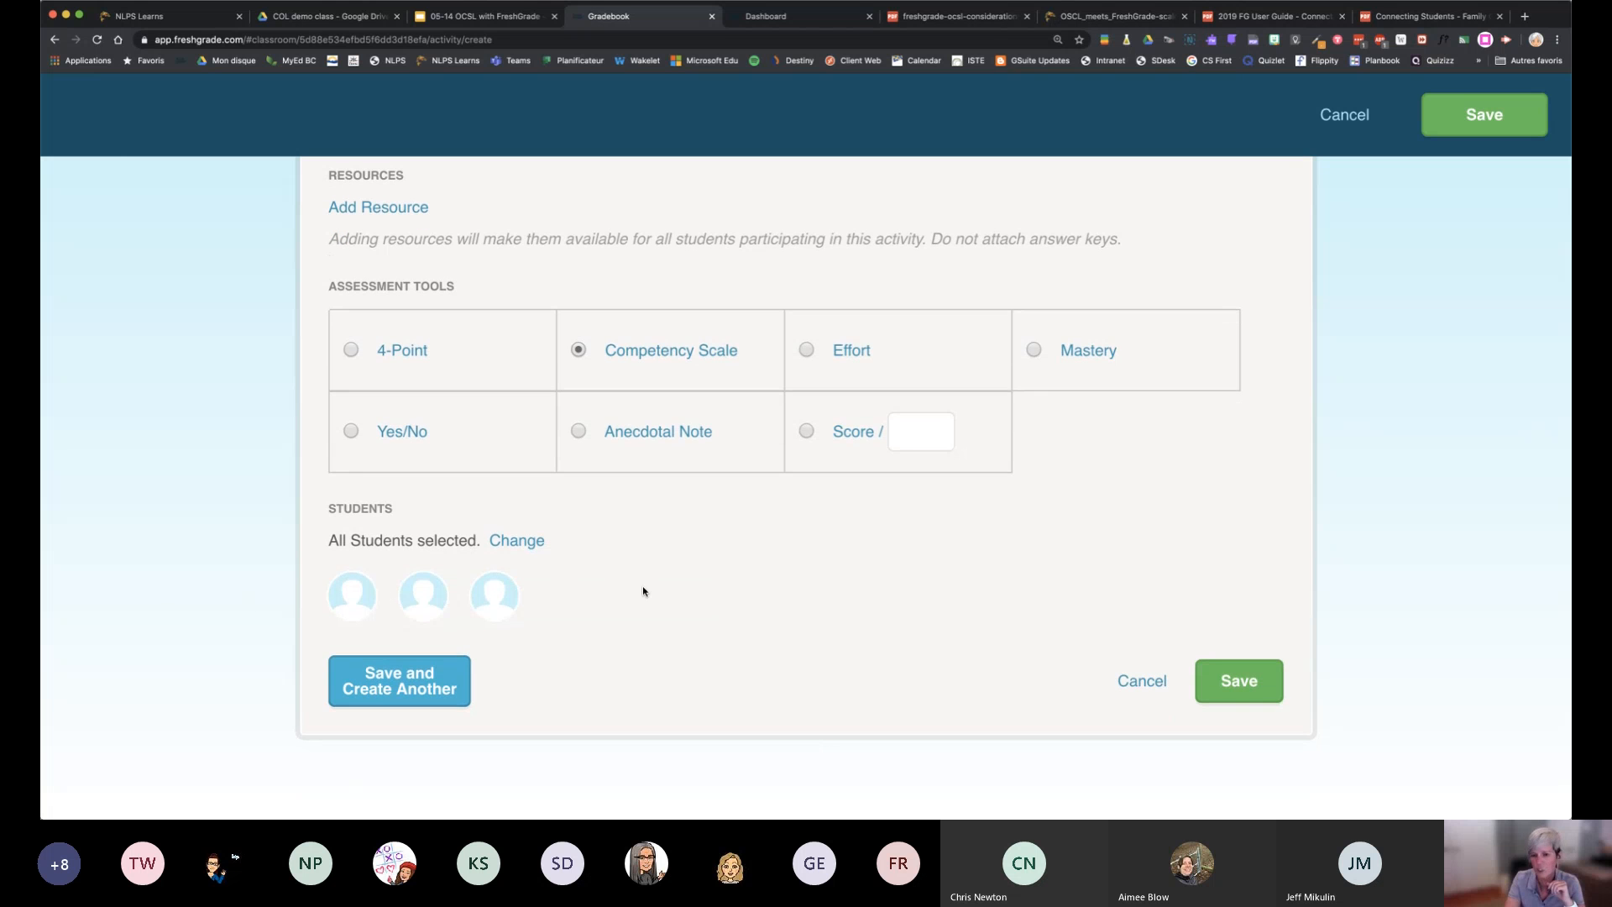
pyautogui.click(1242, 682)
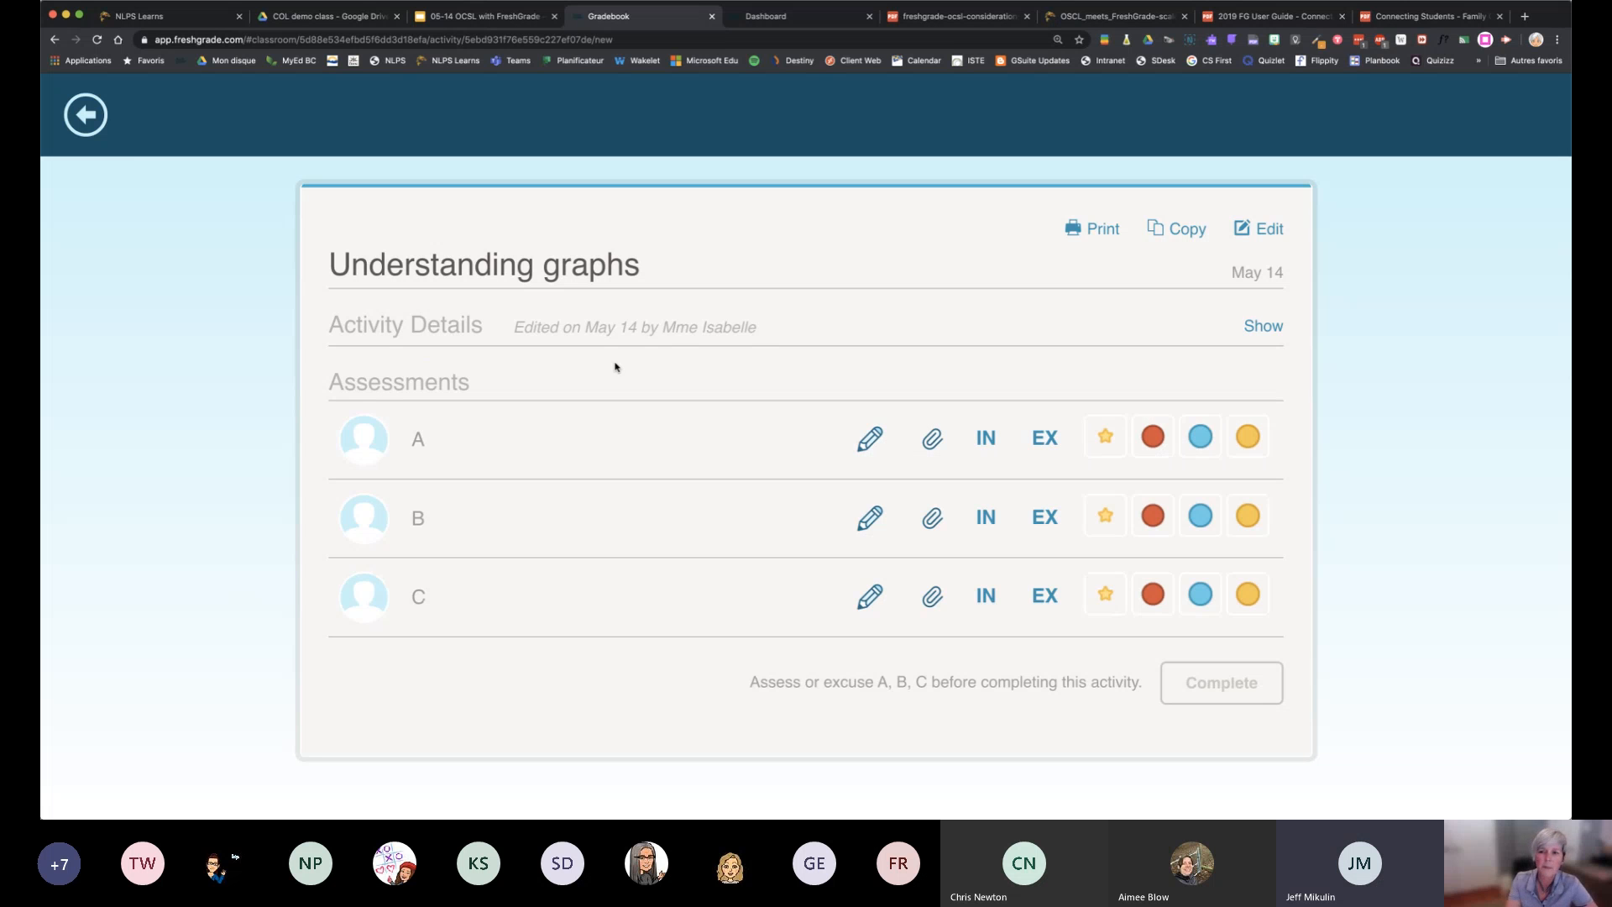
# Open the Understanding graphs activity for editing and review its description with the Learning objective and I can headings
pyautogui.click(1275, 227)
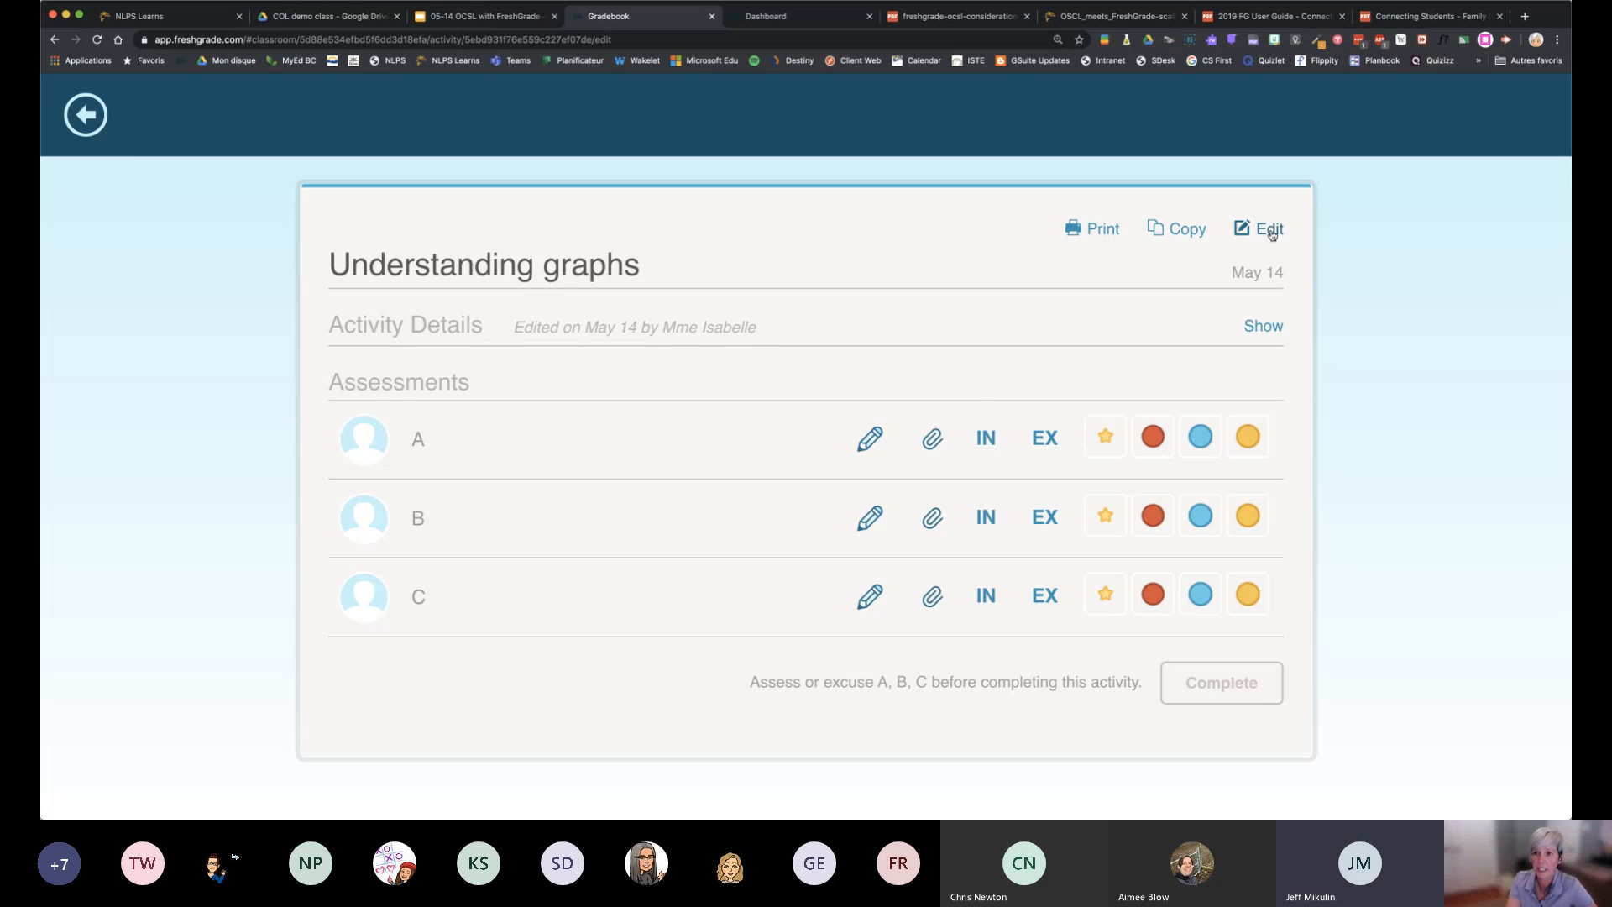
pyautogui.scroll(-4, 892, 492)
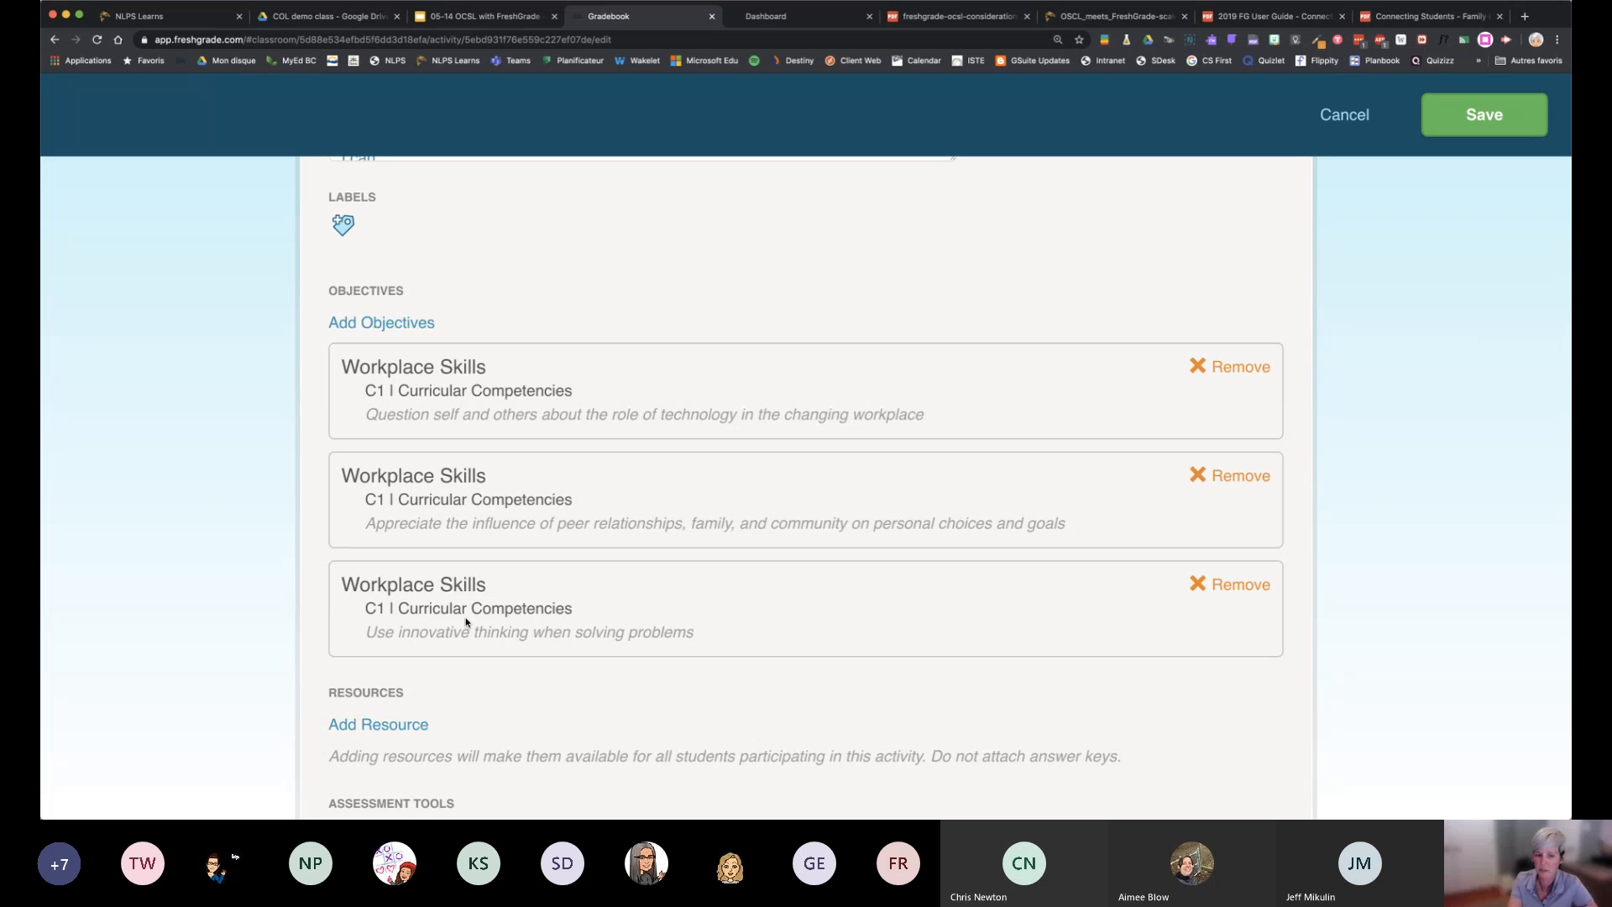
pyautogui.scroll(3, 466, 622)
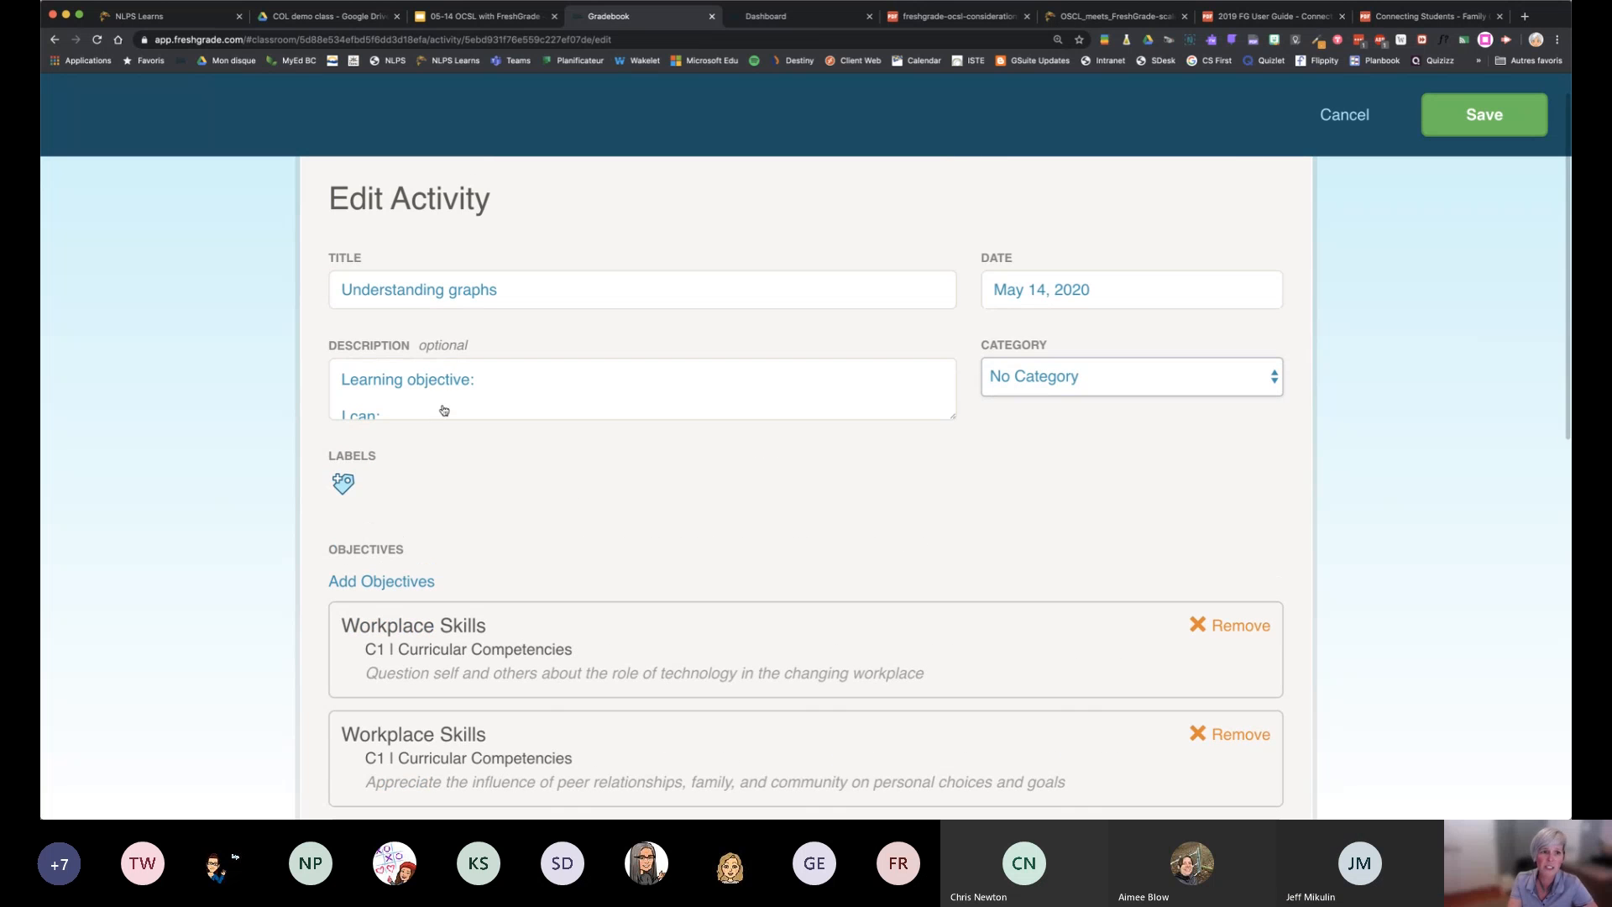
pyautogui.click(491, 379)
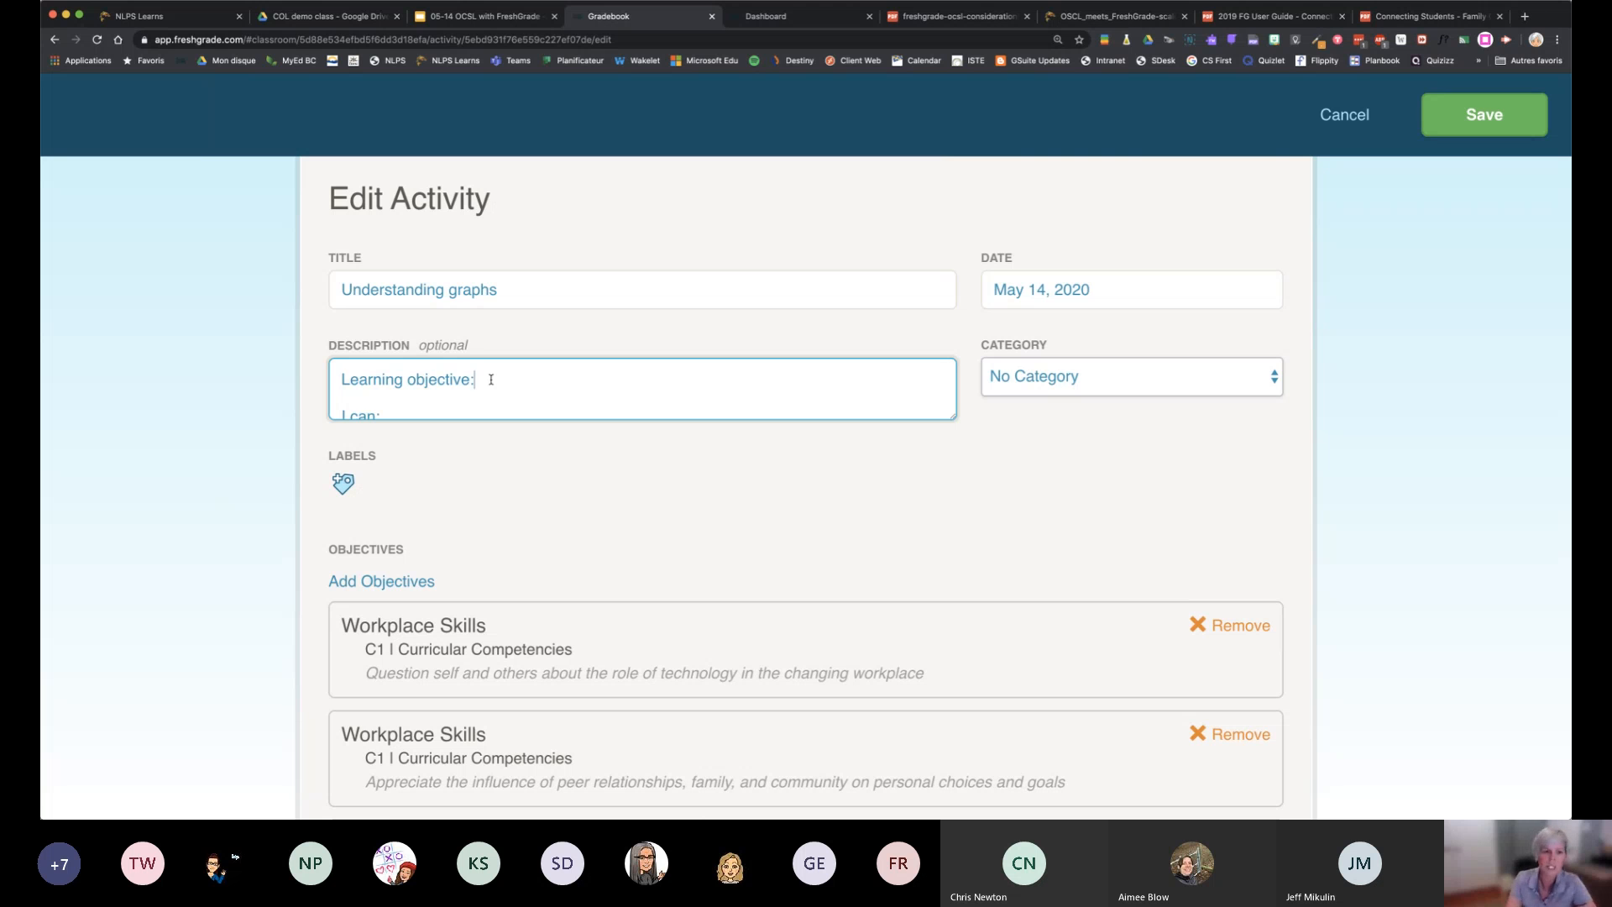
pyautogui.scroll(-1, 491, 379)
pyautogui.scroll(1, 491, 379)
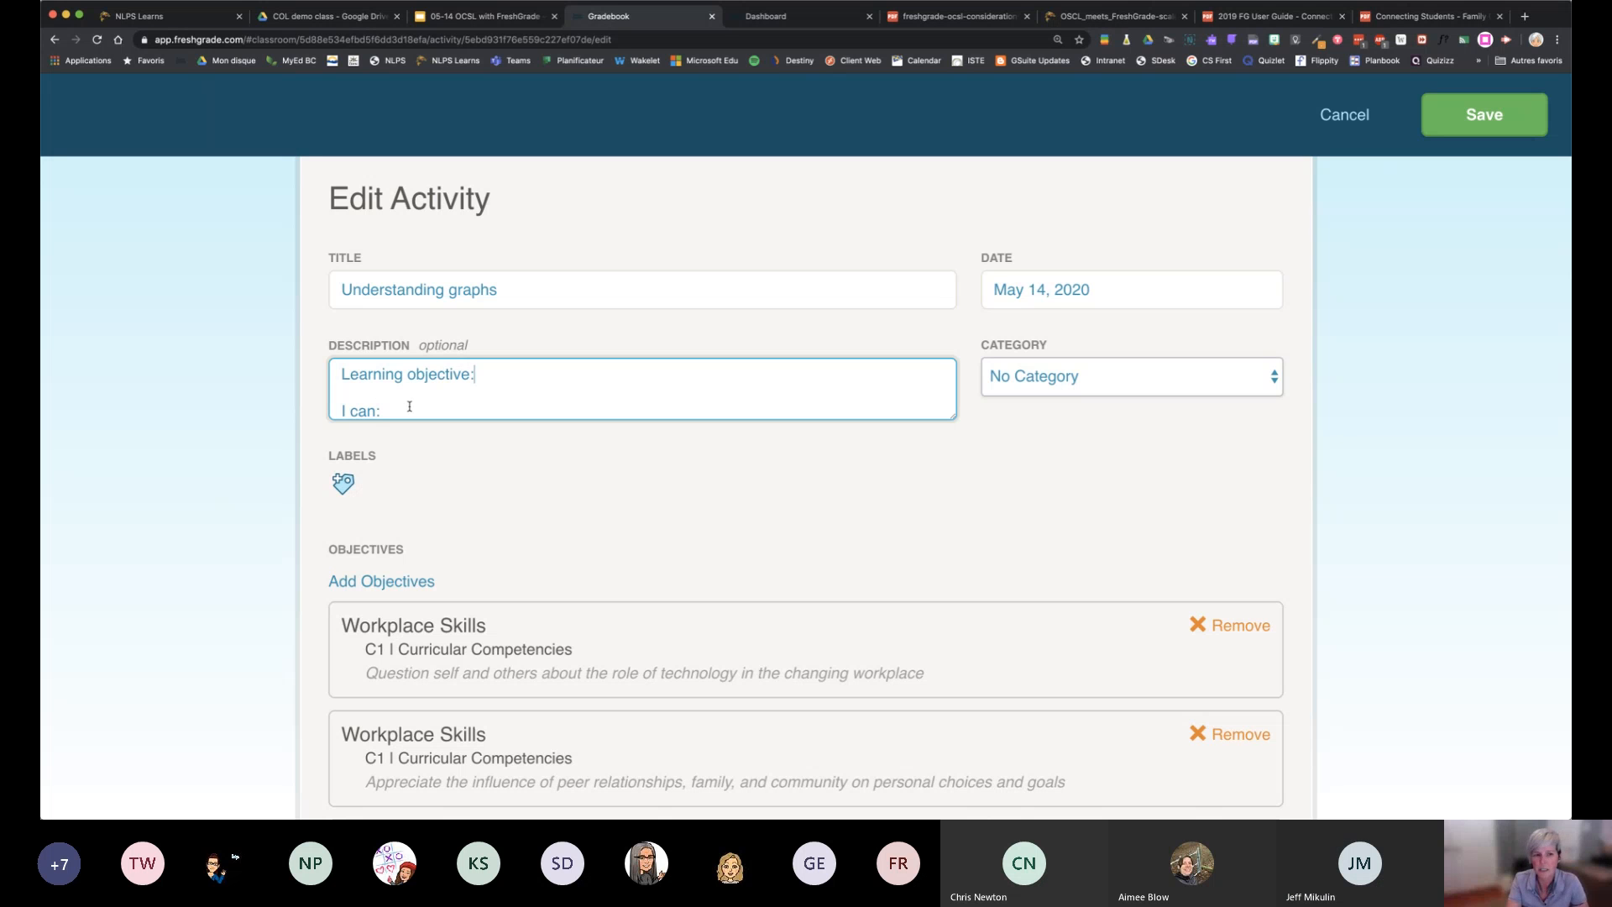
pyautogui.scroll(-1, 409, 406)
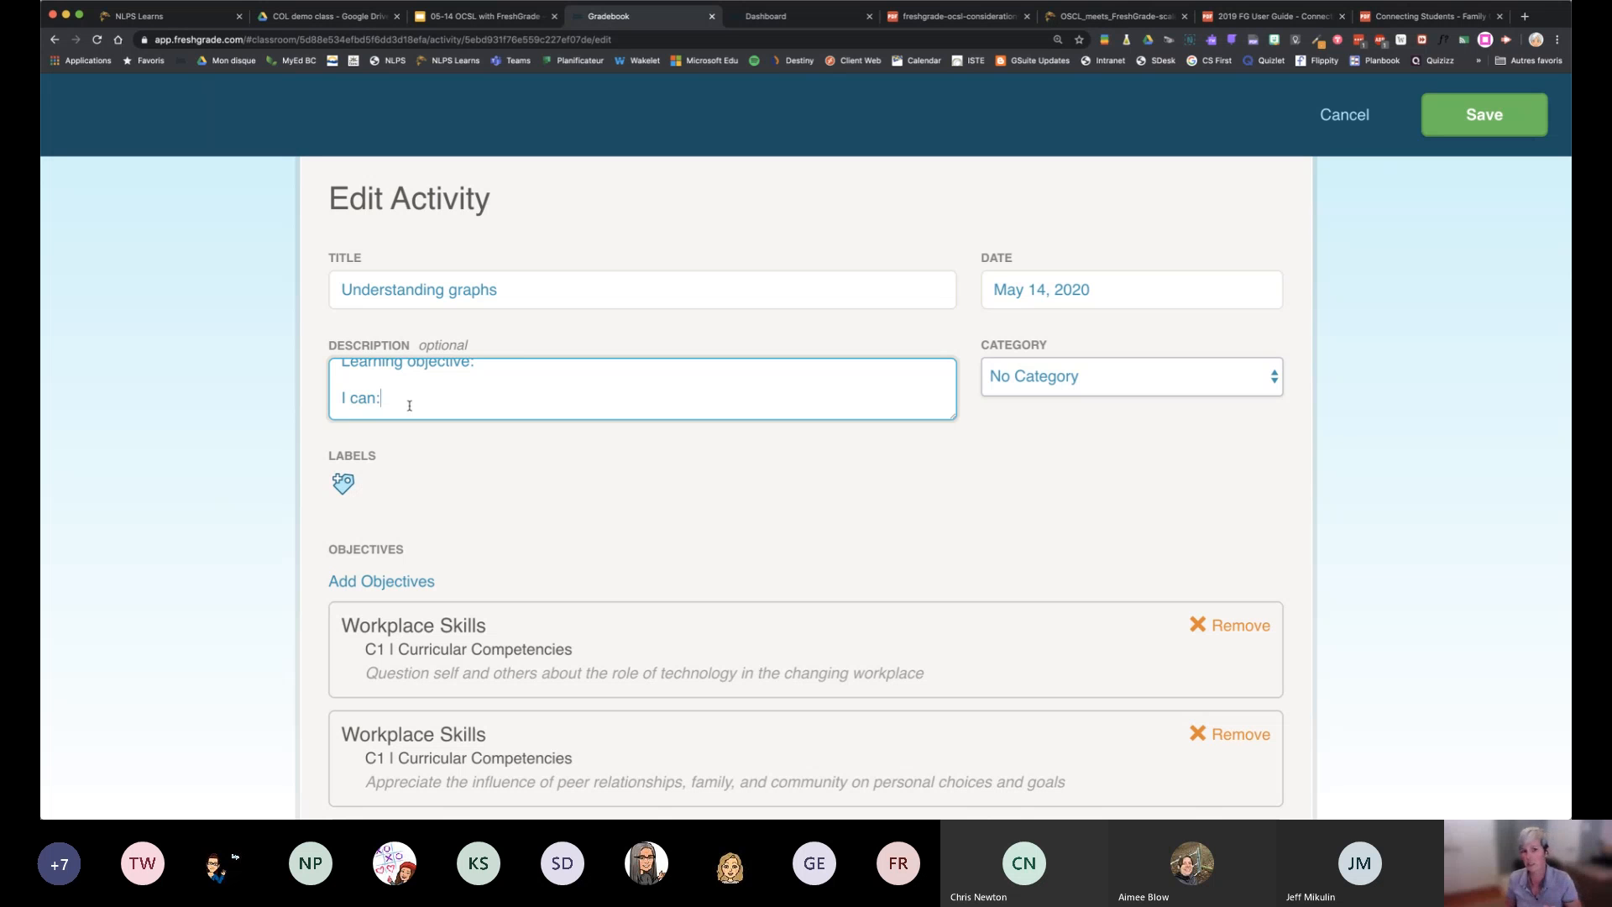
pyautogui.scroll(1, 409, 406)
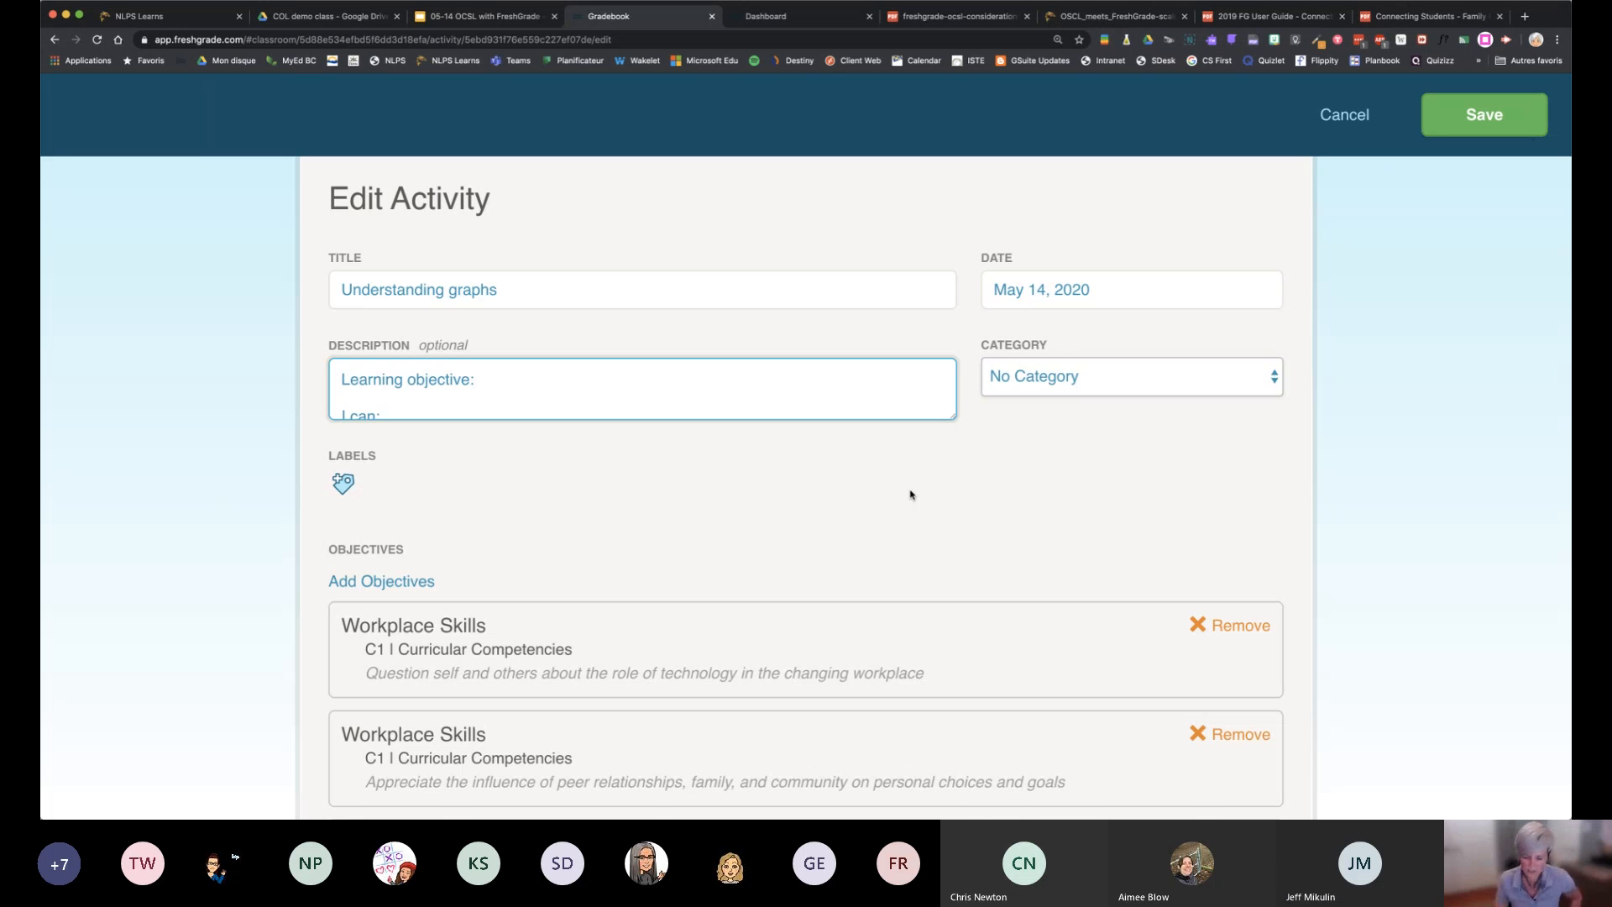
# Look over the activity's Workplace Skills objectives and cancel editing without making changes
pyautogui.scroll(-1, 1175, 457)
pyautogui.scroll(-10, 1175, 457)
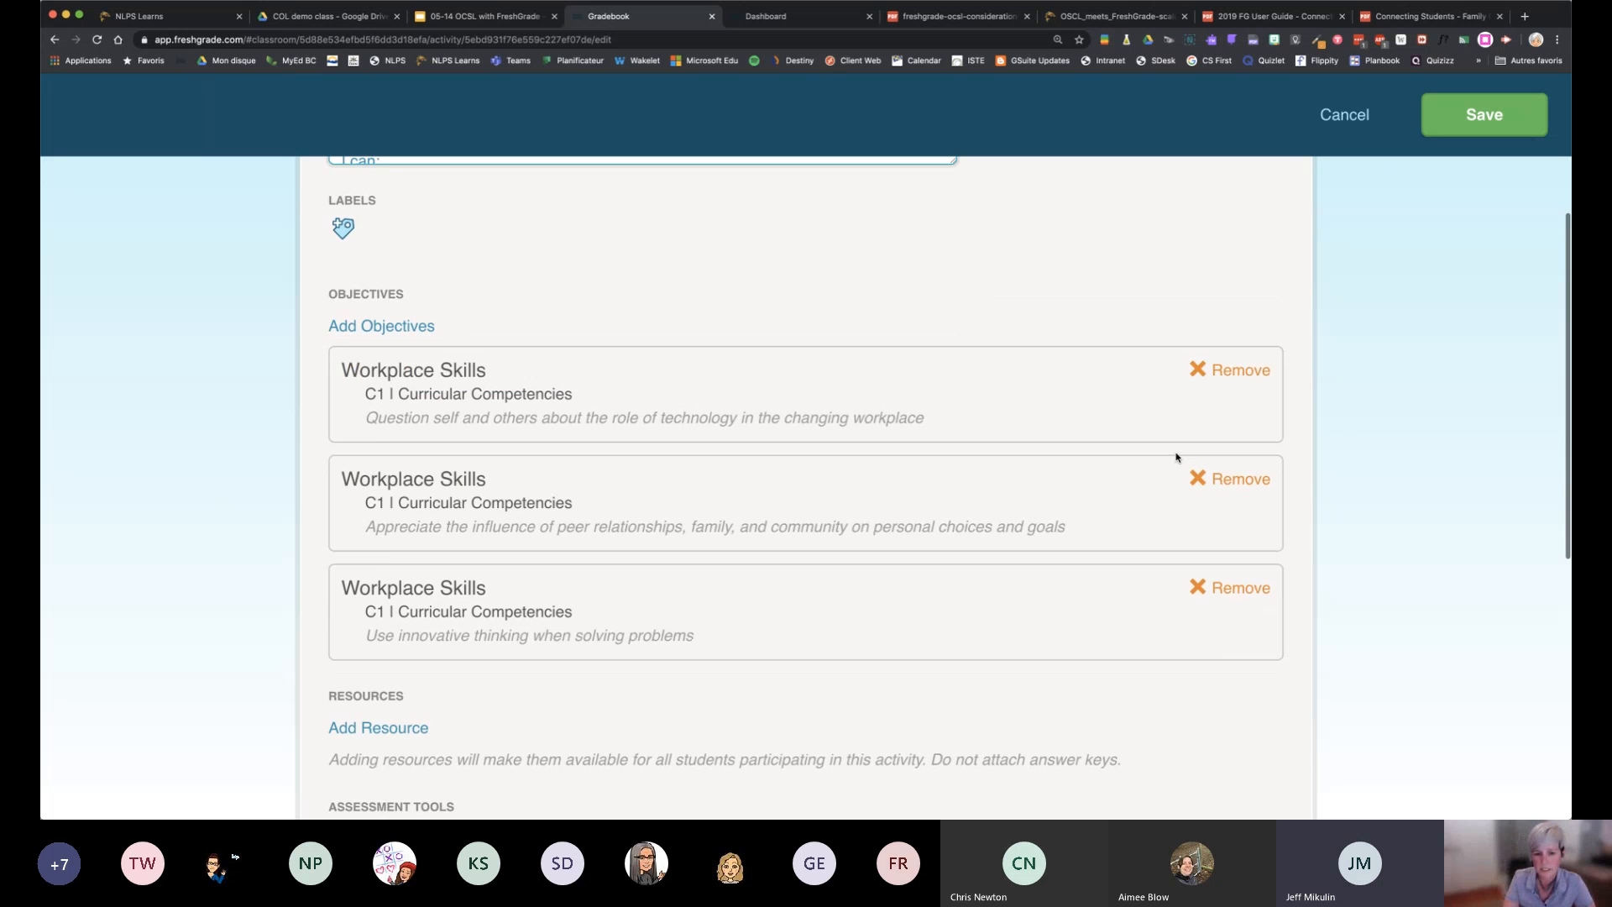
pyautogui.scroll(12, 1175, 457)
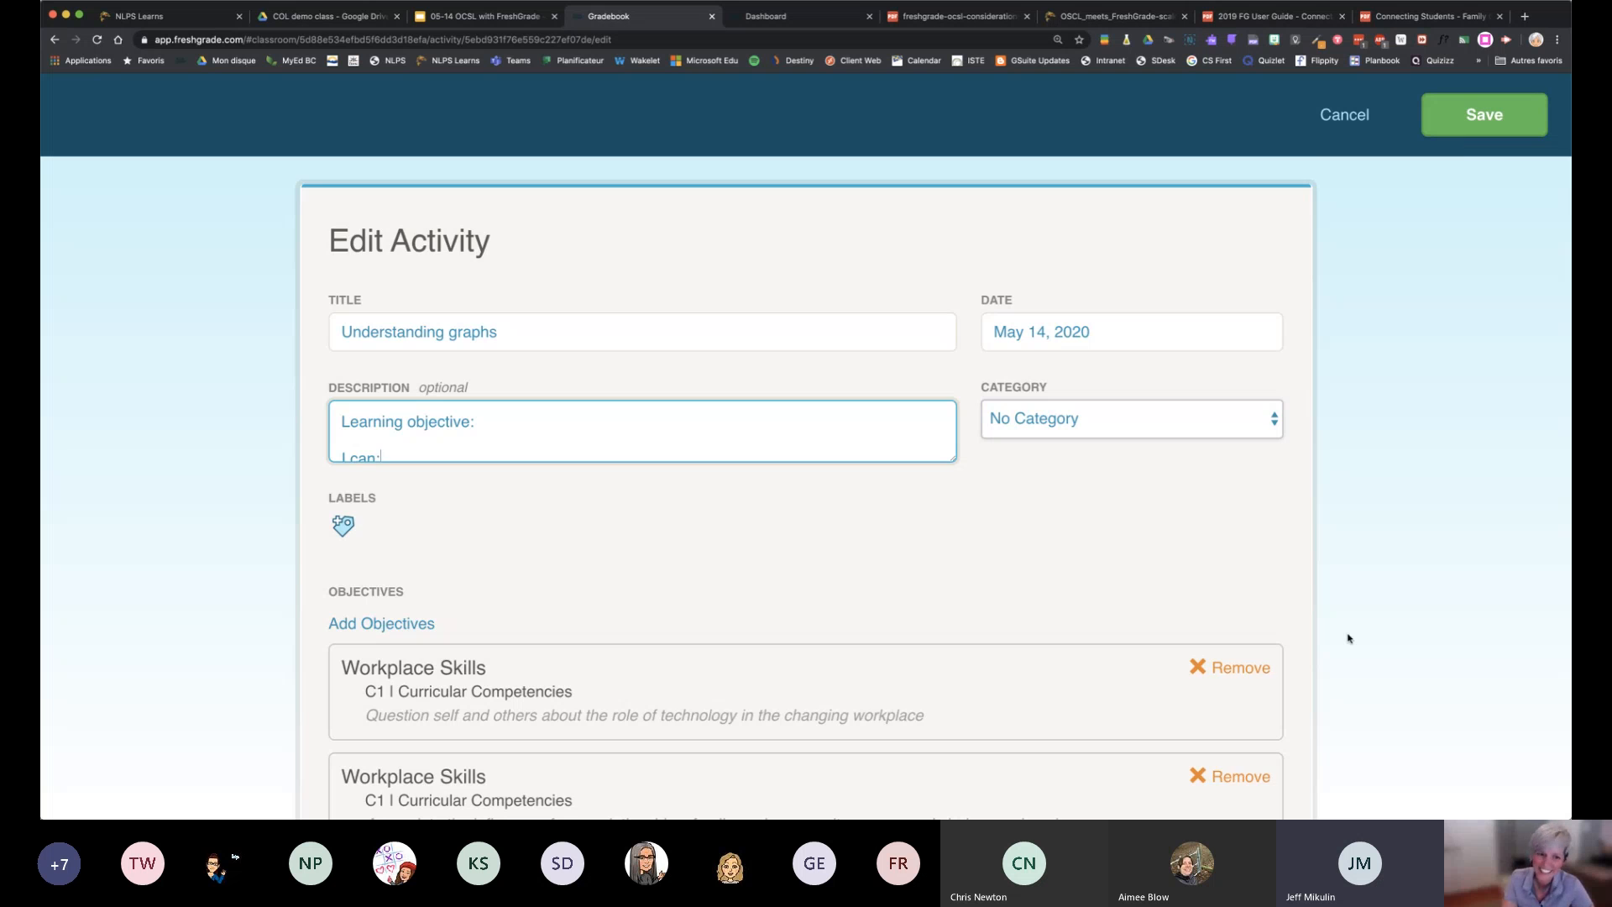
pyautogui.scroll(-5, 1349, 637)
pyautogui.scroll(4, 1302, 191)
pyautogui.click(1348, 132)
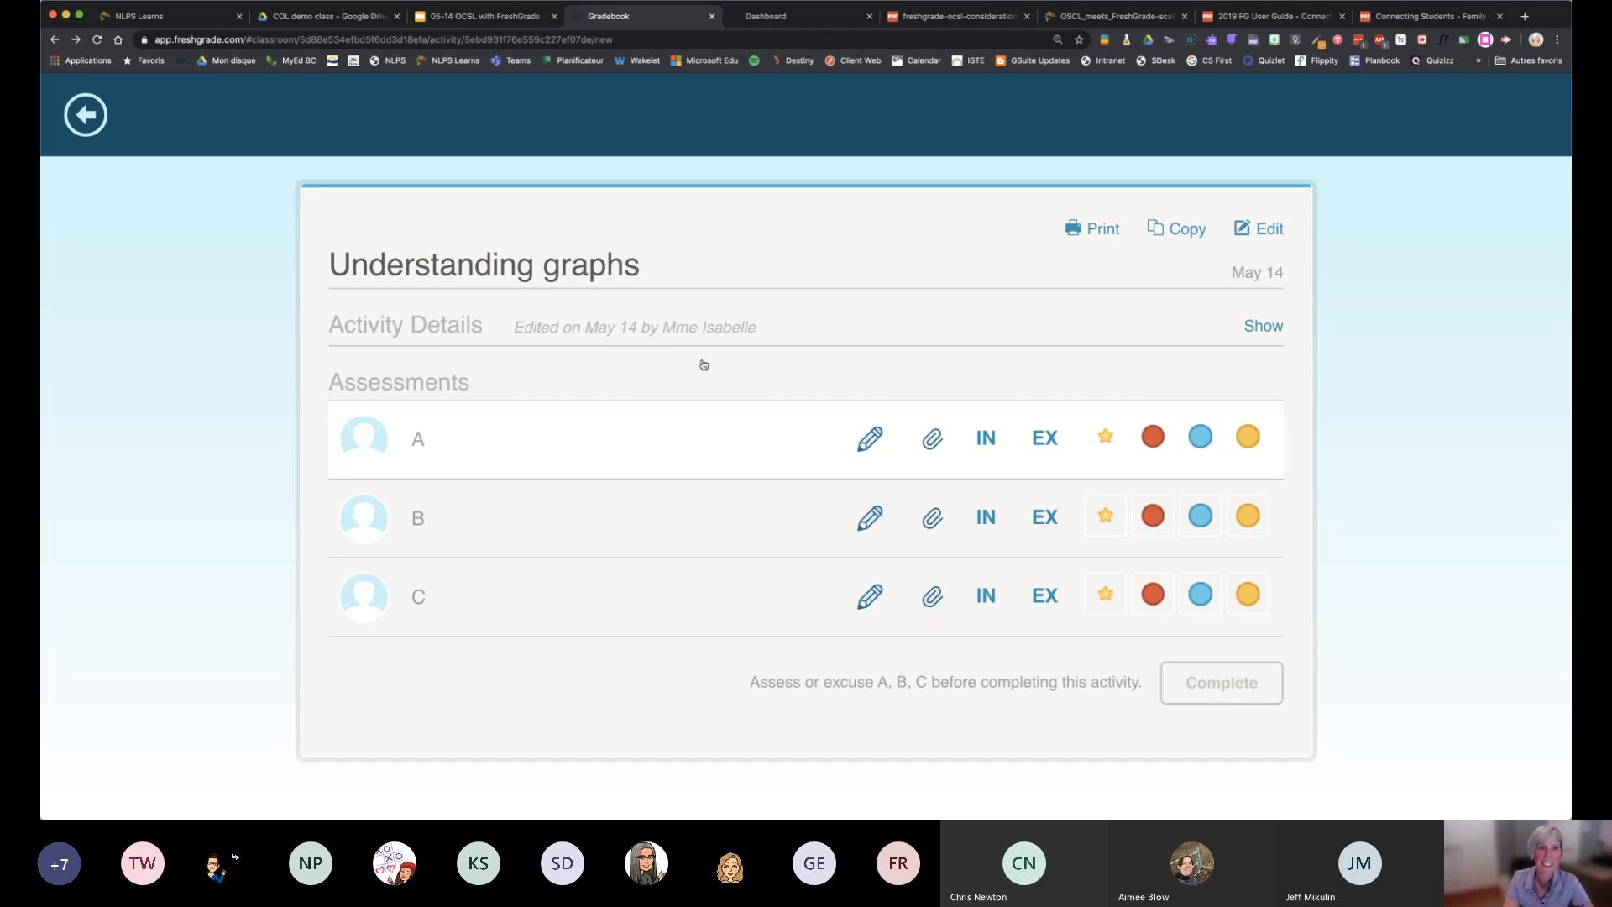
# Go to student A's portfolio and expand the details of the Understanding graphs entry
pyautogui.click(85, 115)
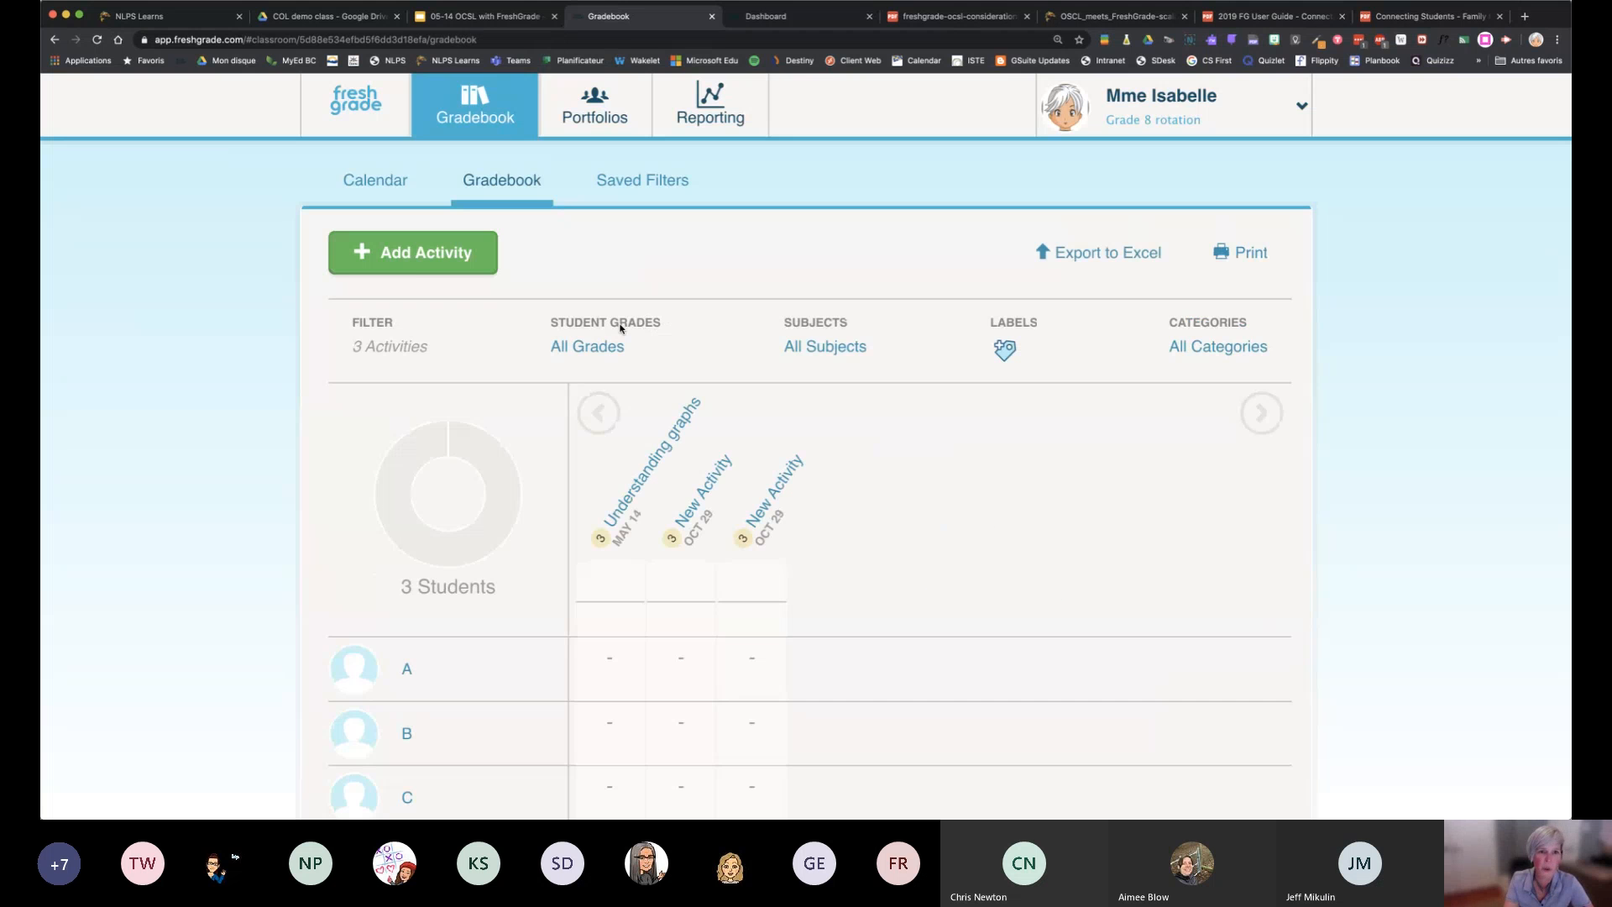
pyautogui.click(596, 105)
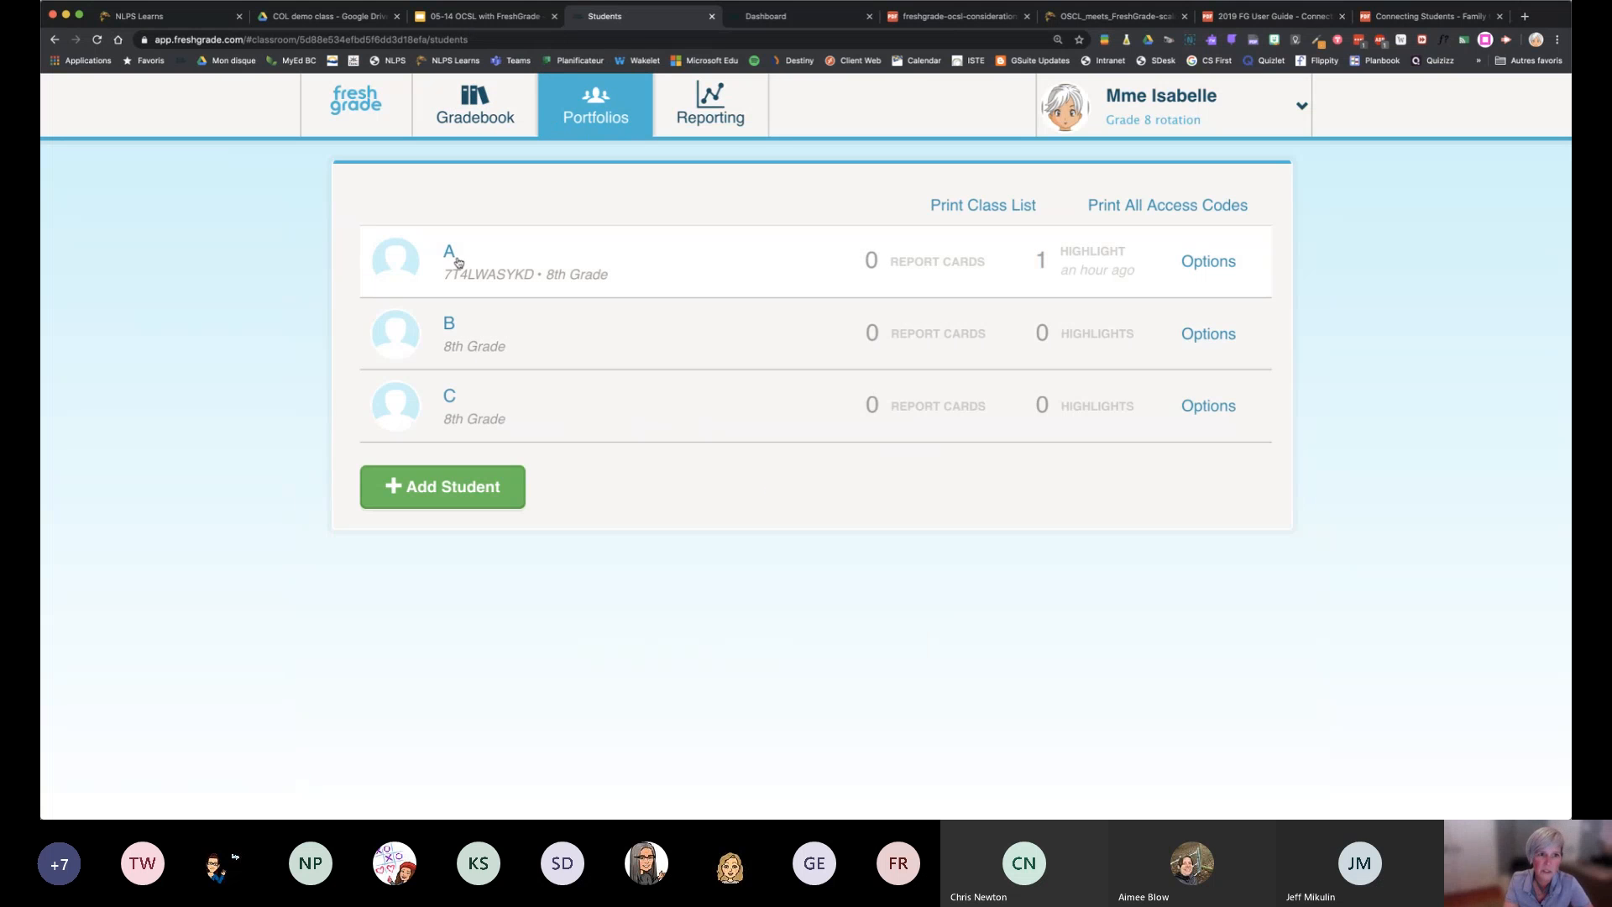
pyautogui.click(459, 265)
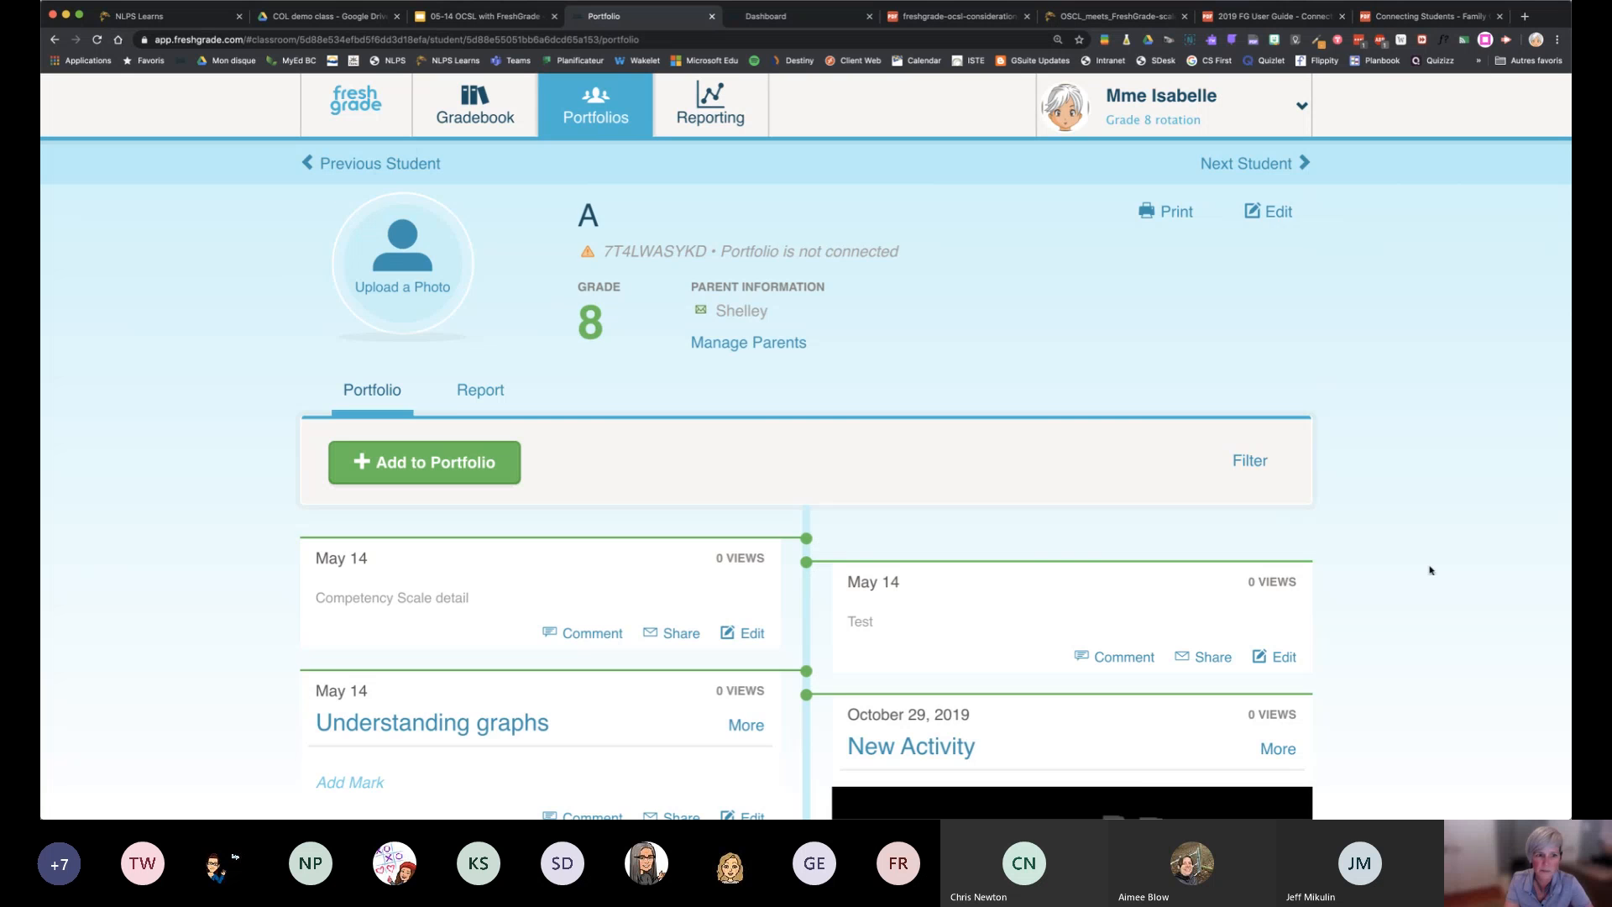
pyautogui.scroll(-2, 1428, 568)
pyautogui.scroll(-3, 1431, 570)
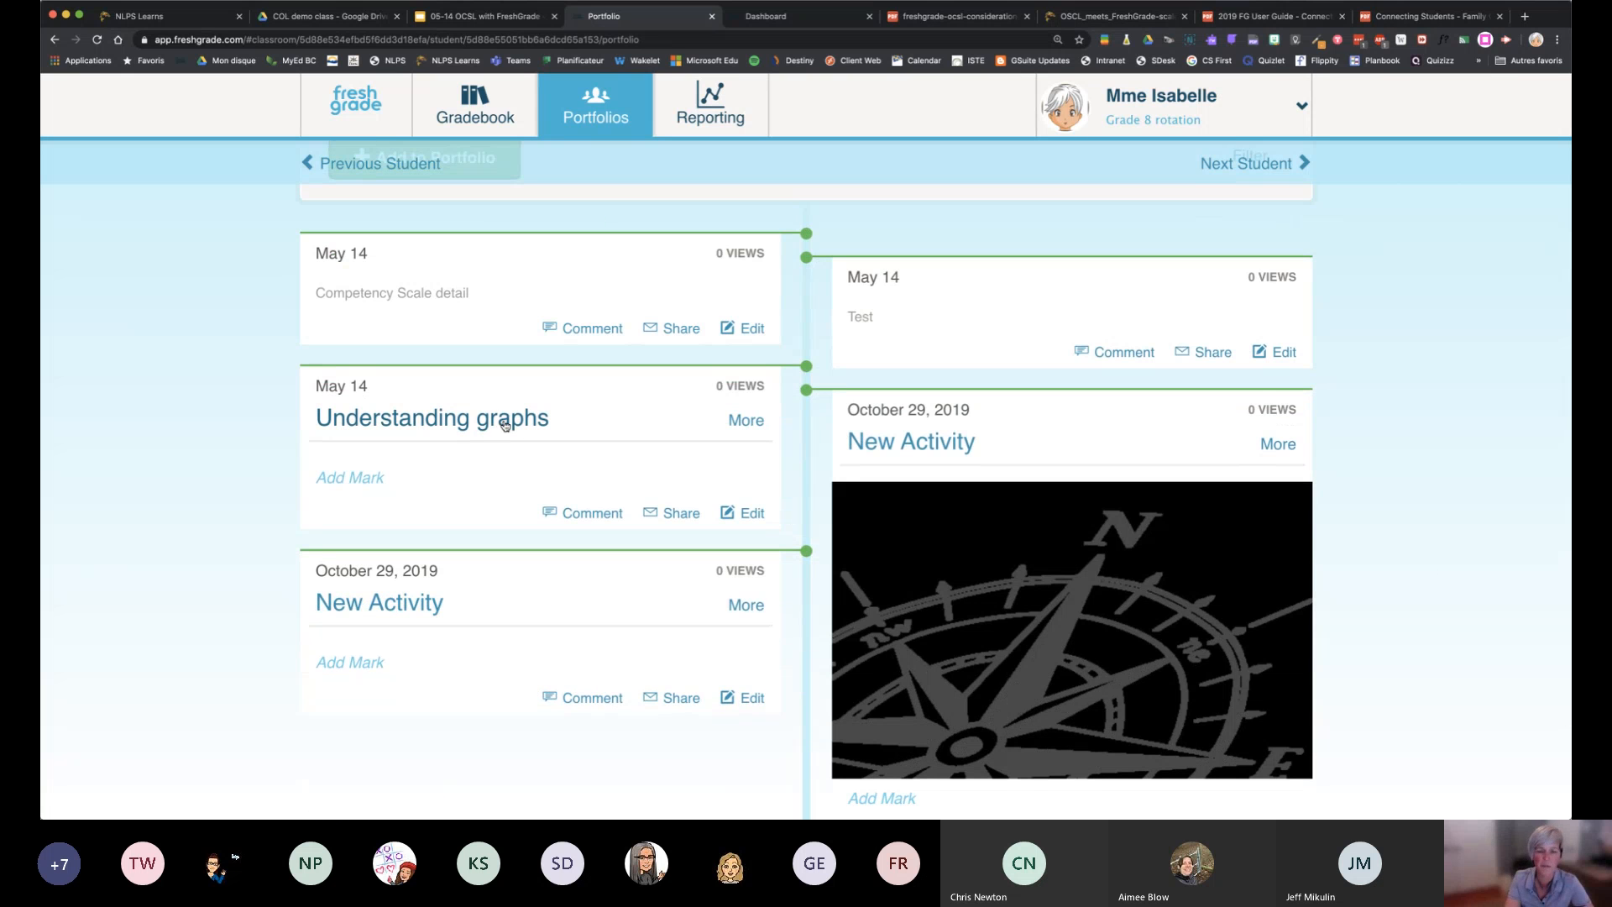
pyautogui.click(746, 421)
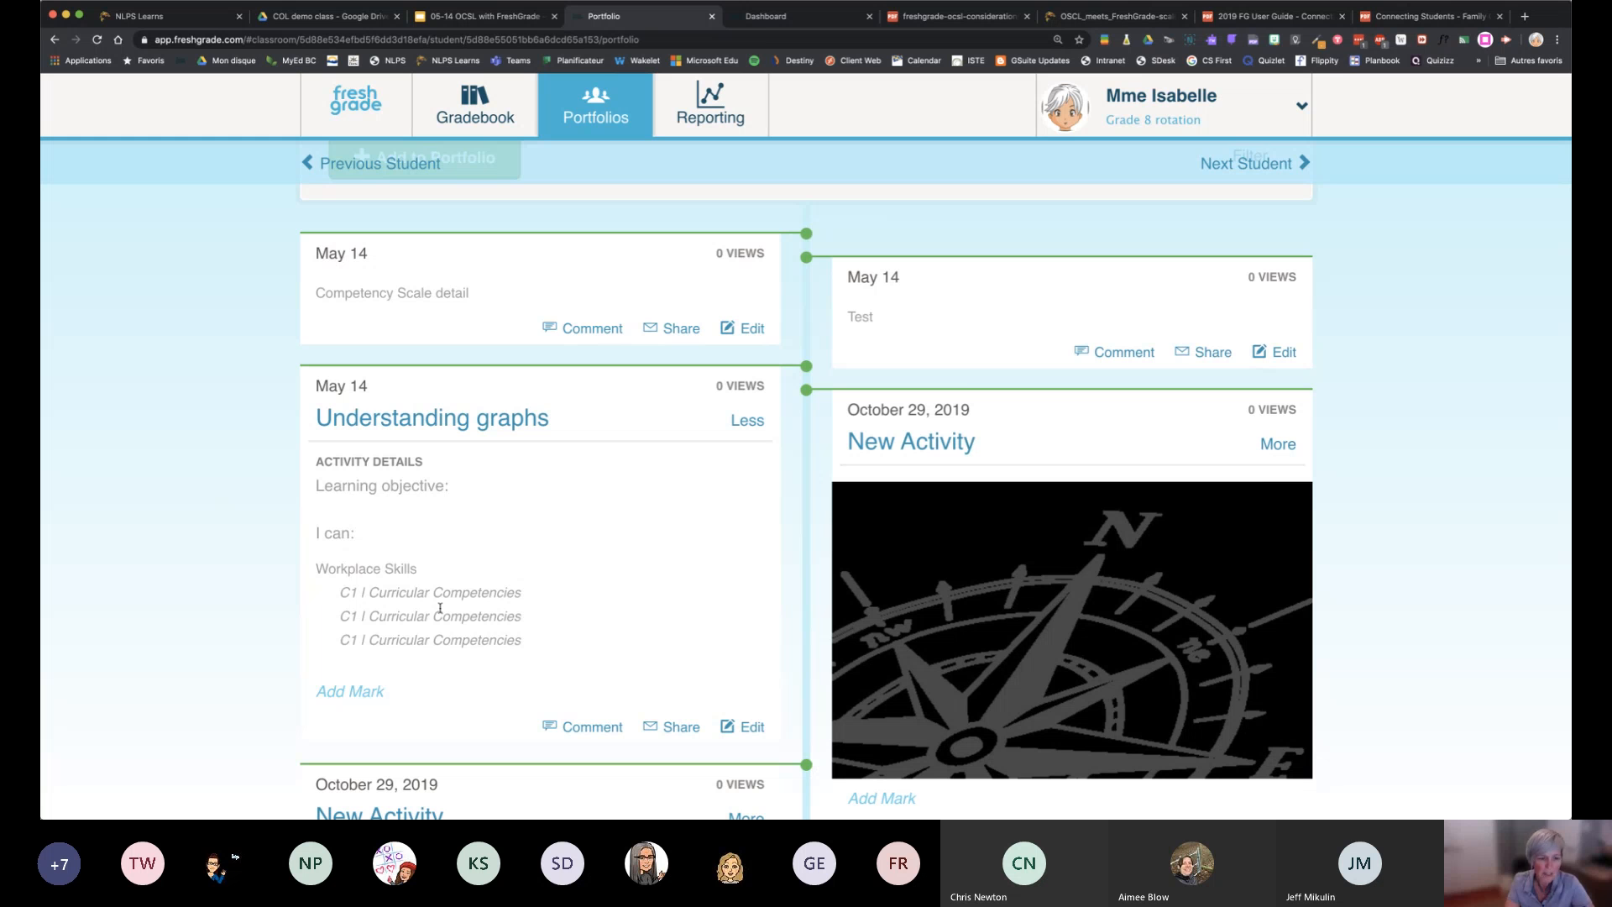
# View the Understanding graphs assessment page from the portfolio entry and return to student A's portfolio
pyautogui.click(447, 427)
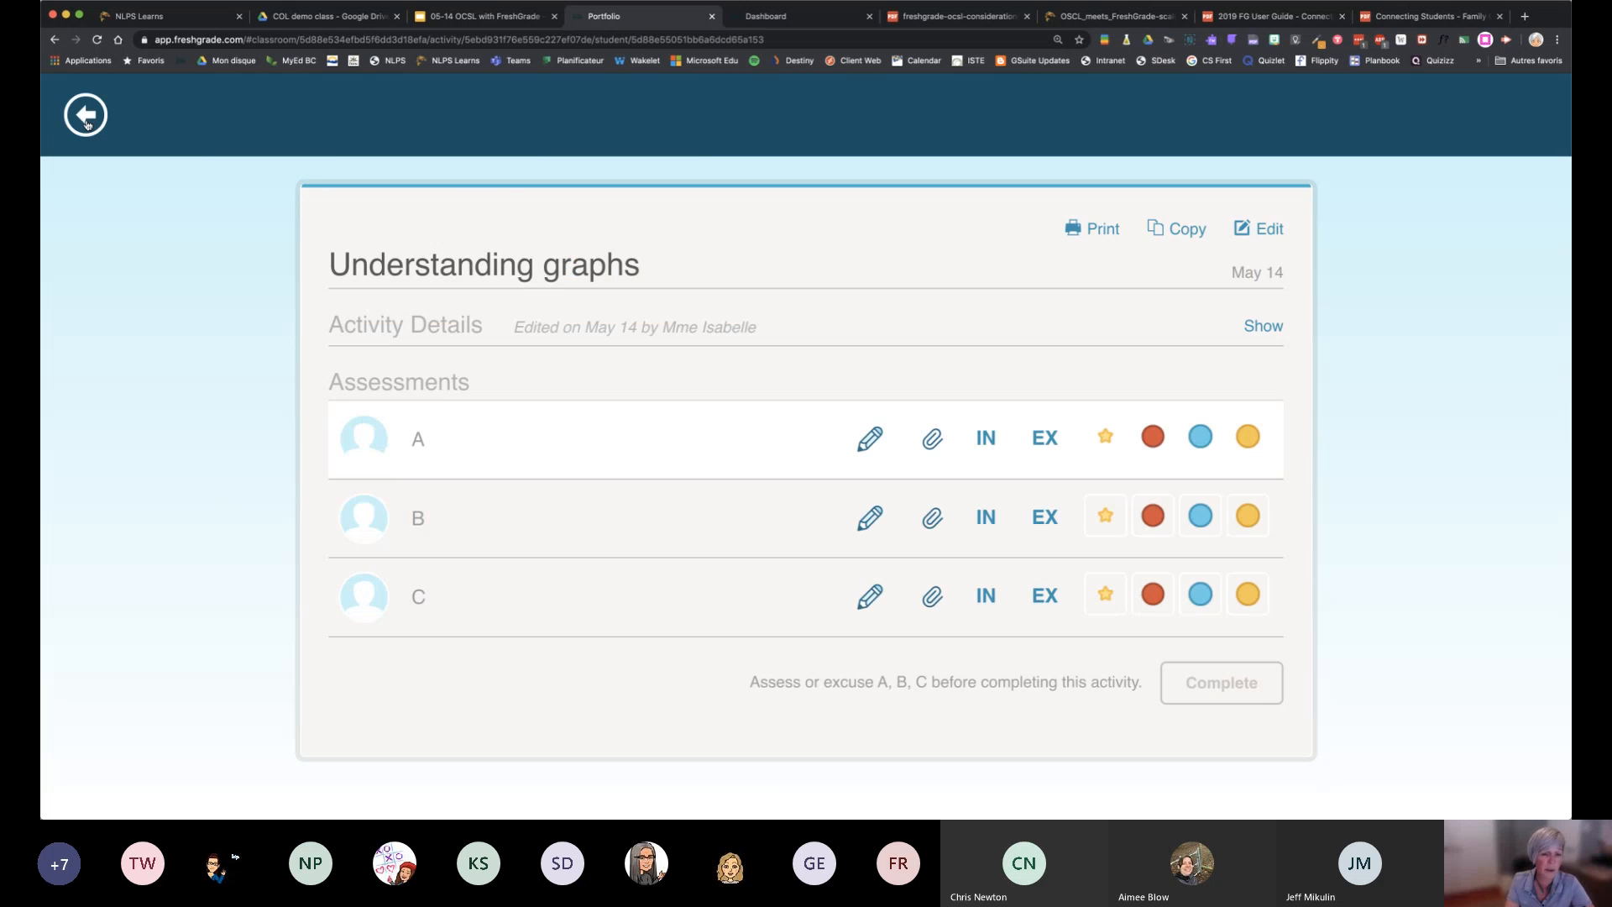
pyautogui.click(85, 117)
pyautogui.scroll(-4, 670, 584)
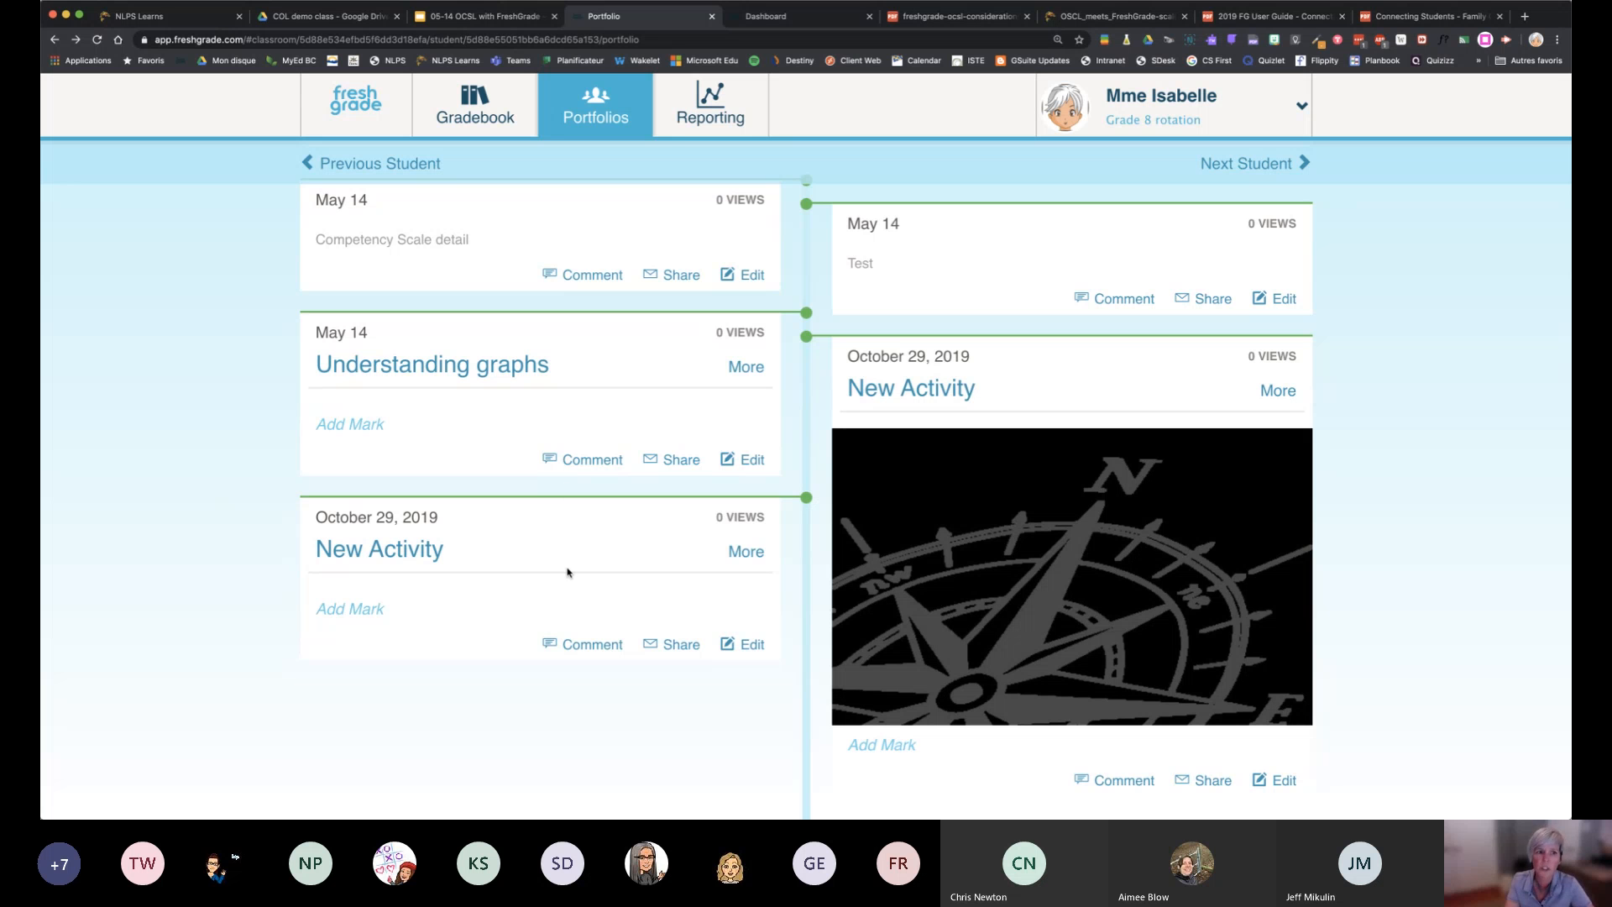
# View the note, privacy and attachment options for editing the Understanding graphs portfolio entry, and cancel without changes
pyautogui.click(746, 463)
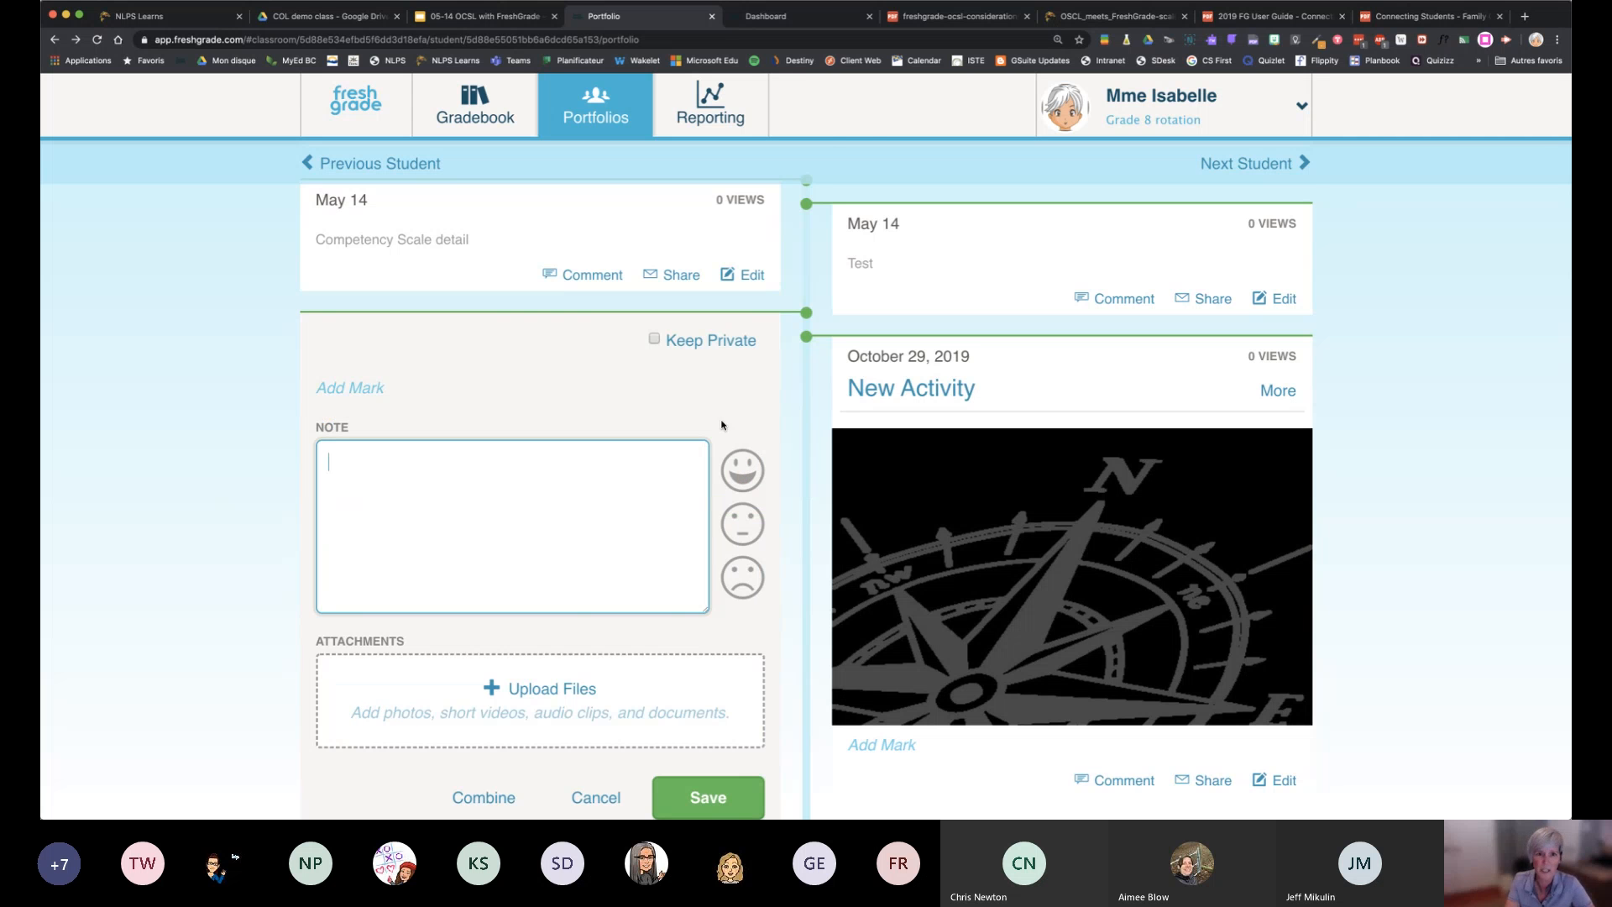
pyautogui.scroll(-3, 555, 401)
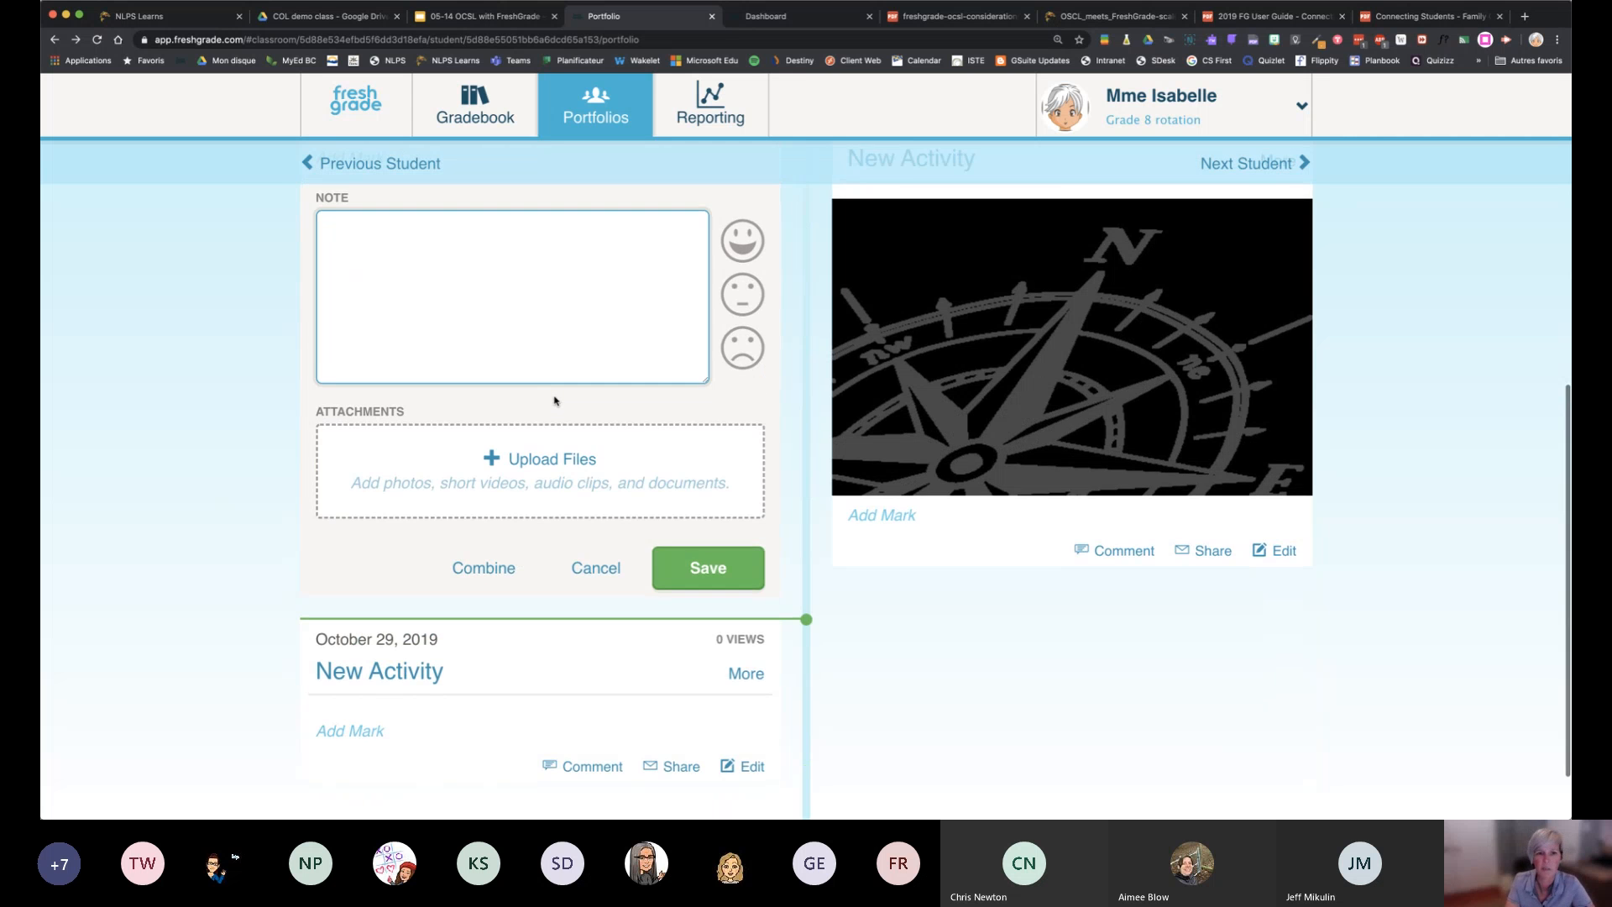
pyautogui.scroll(1, 554, 401)
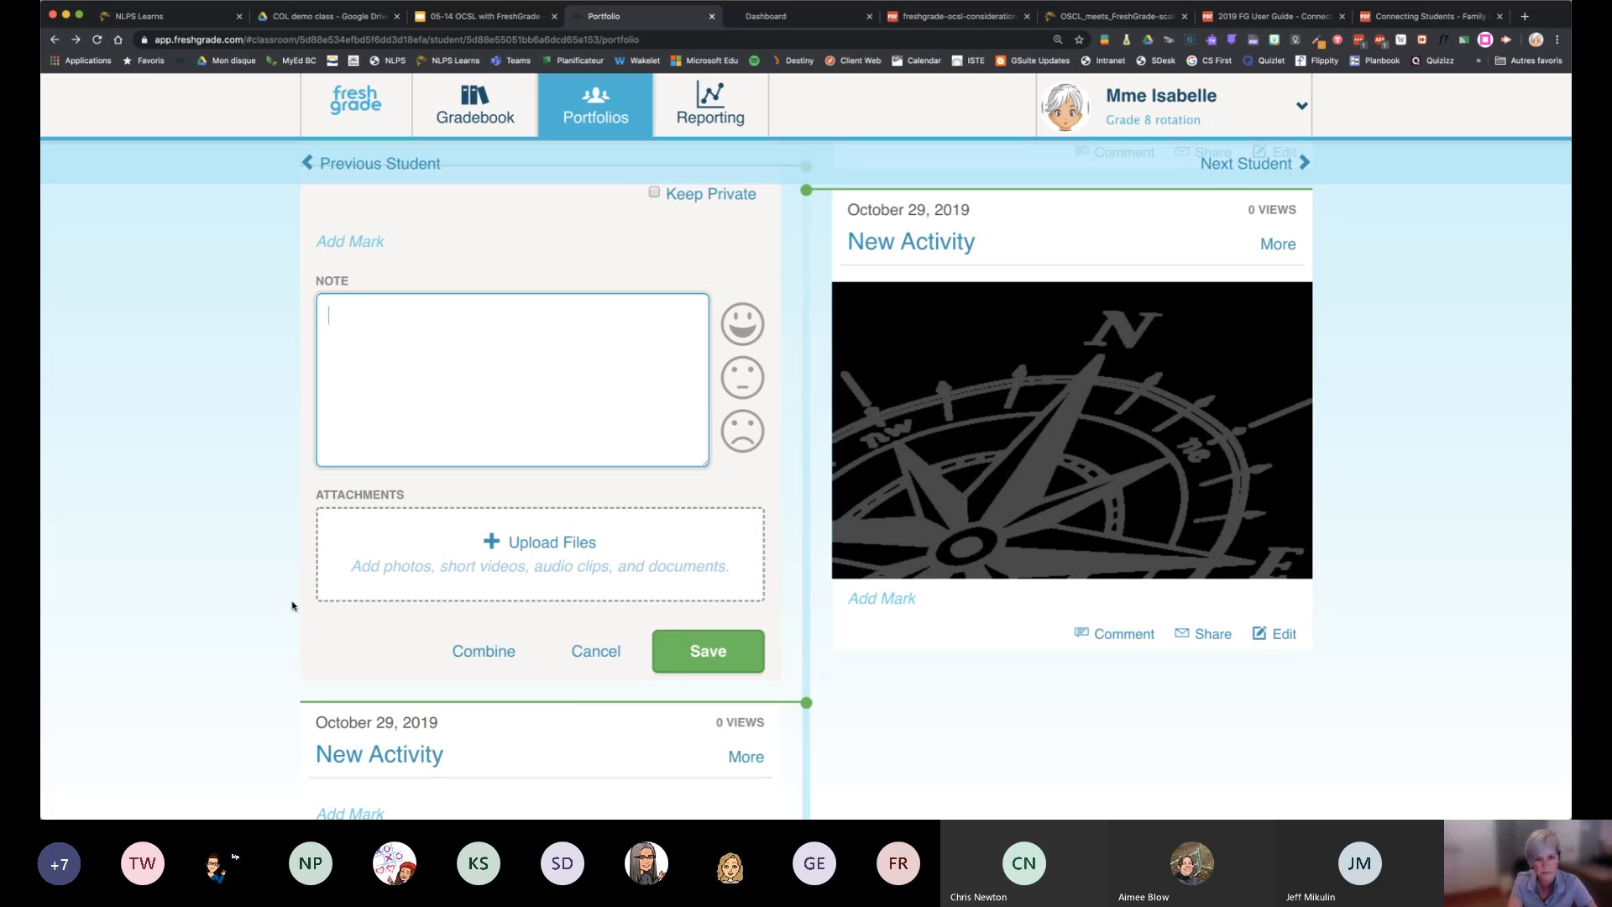
pyautogui.click(612, 658)
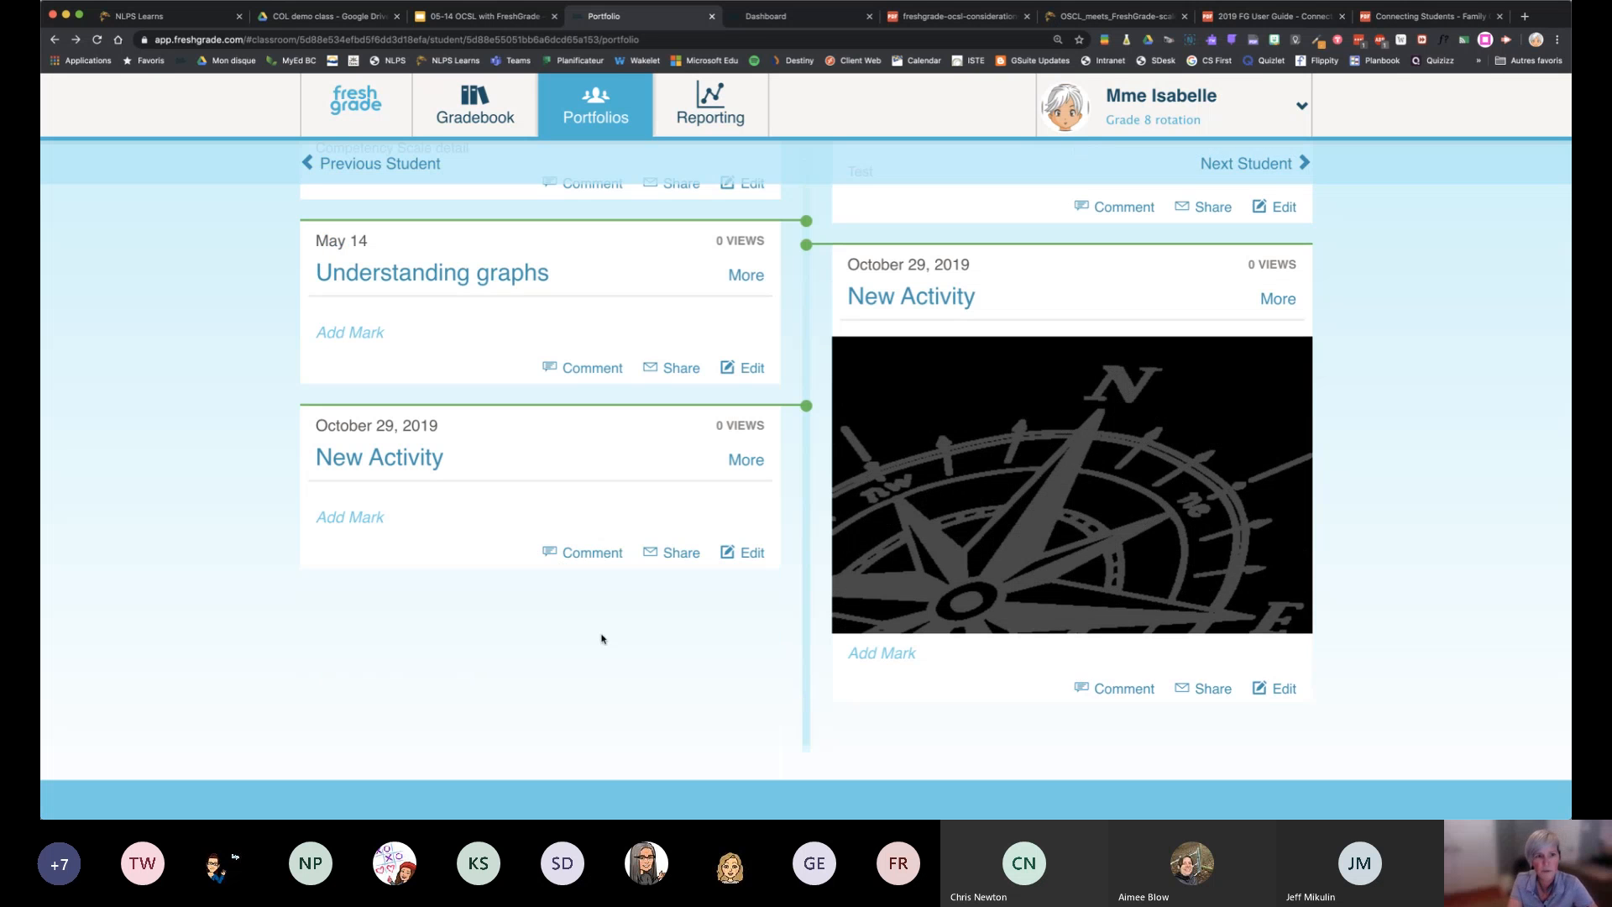
# Open the Understanding graphs assessments, examine student A's note and file upload options, and close them without adding anything
pyautogui.click(410, 277)
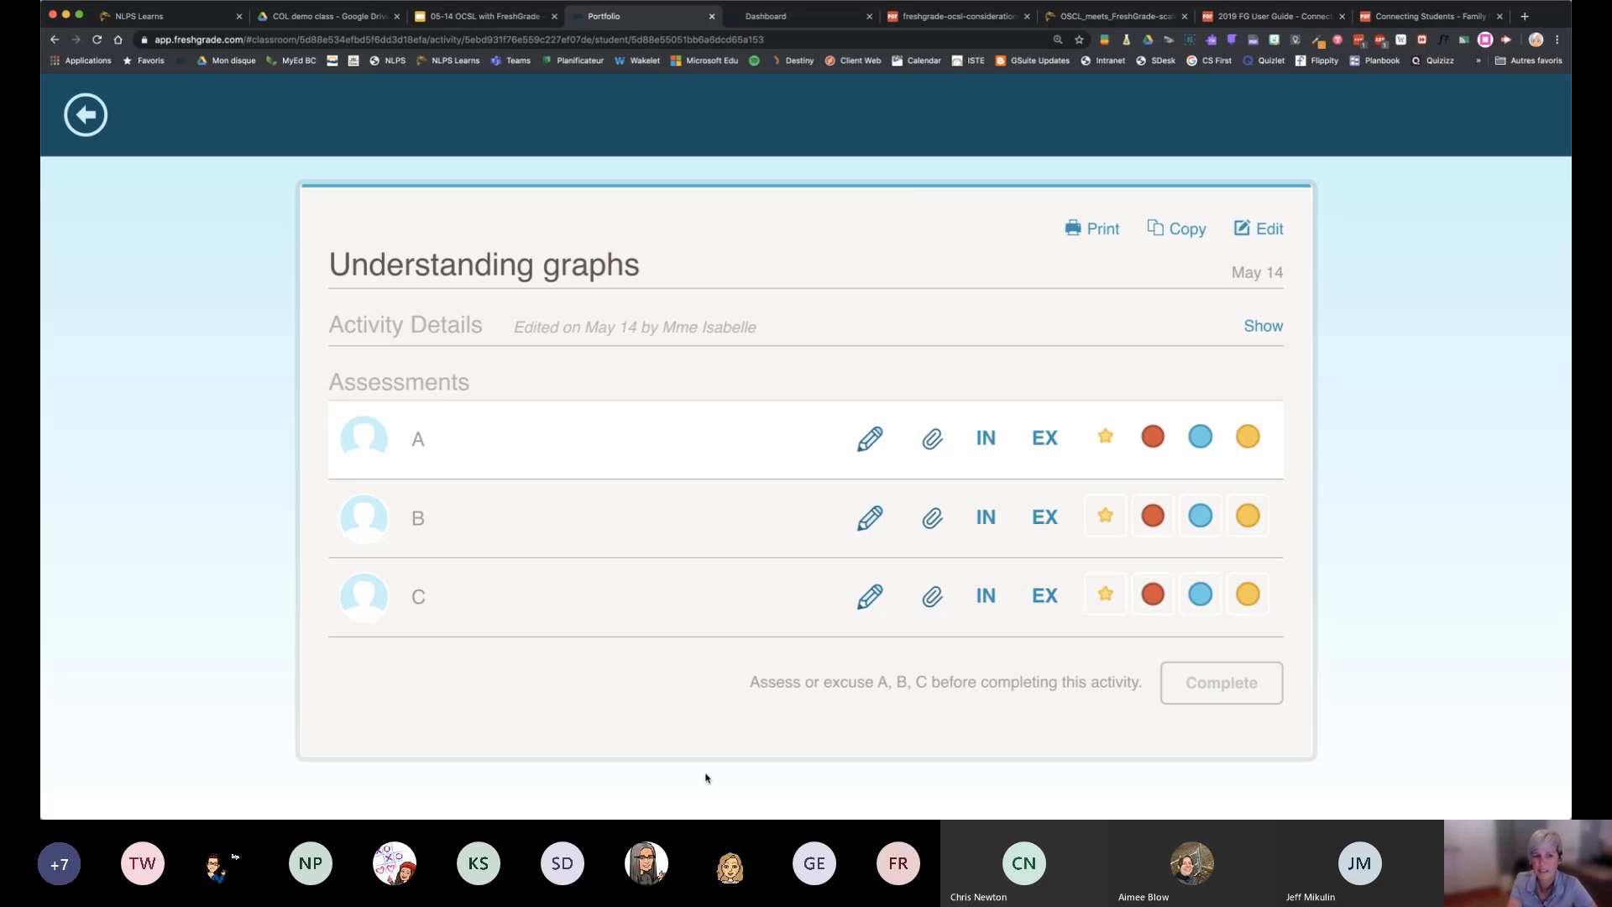
pyautogui.click(870, 438)
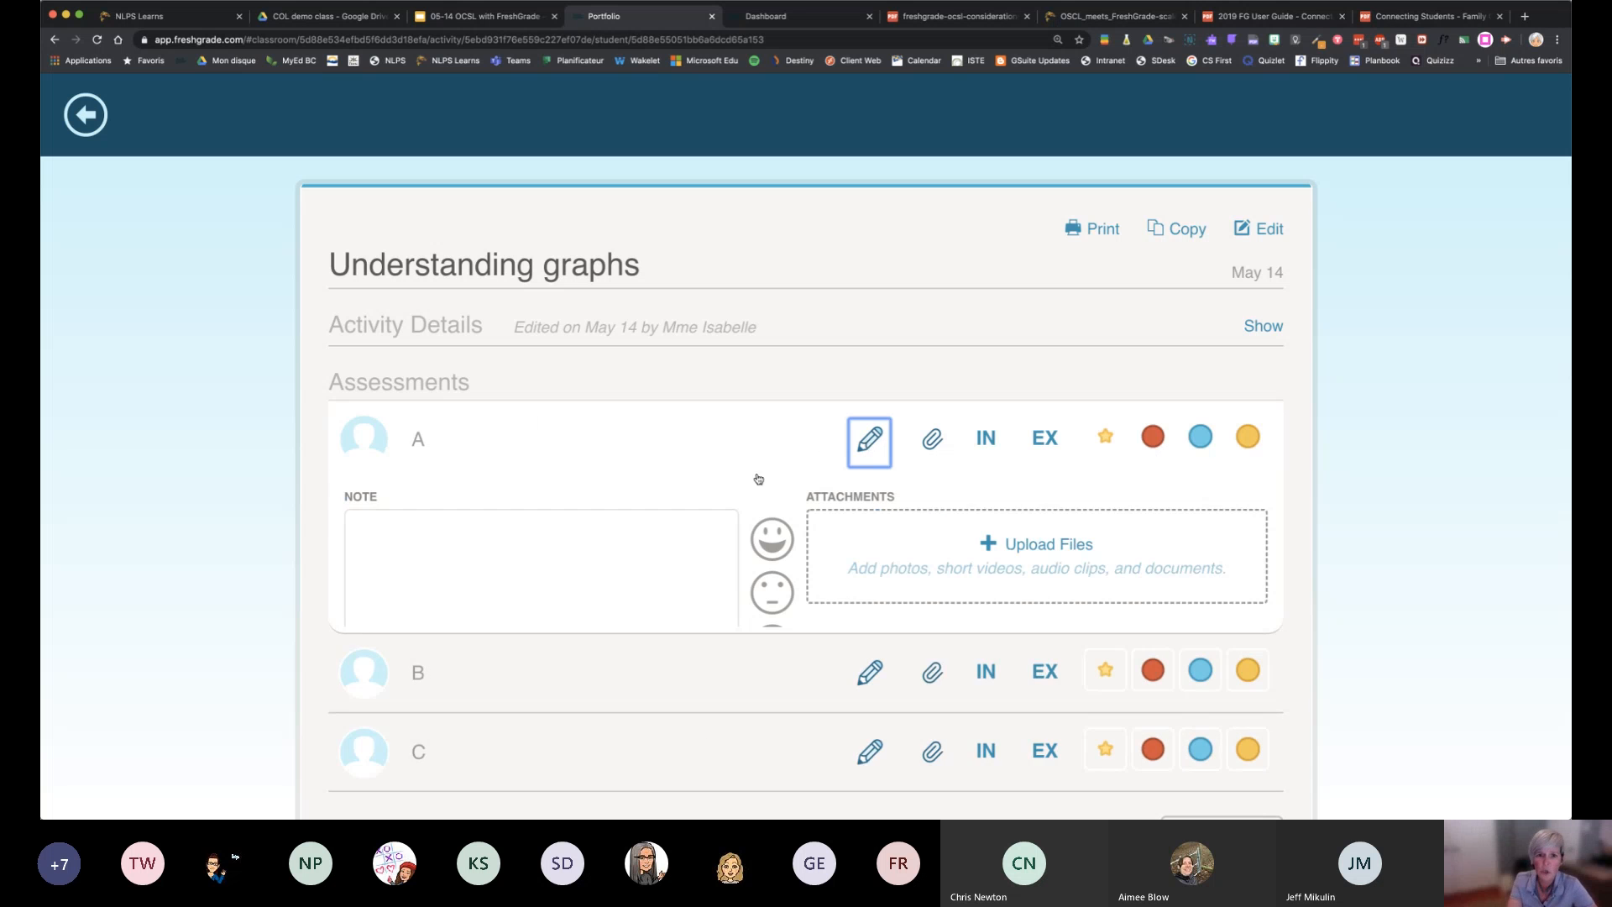
pyautogui.click(653, 544)
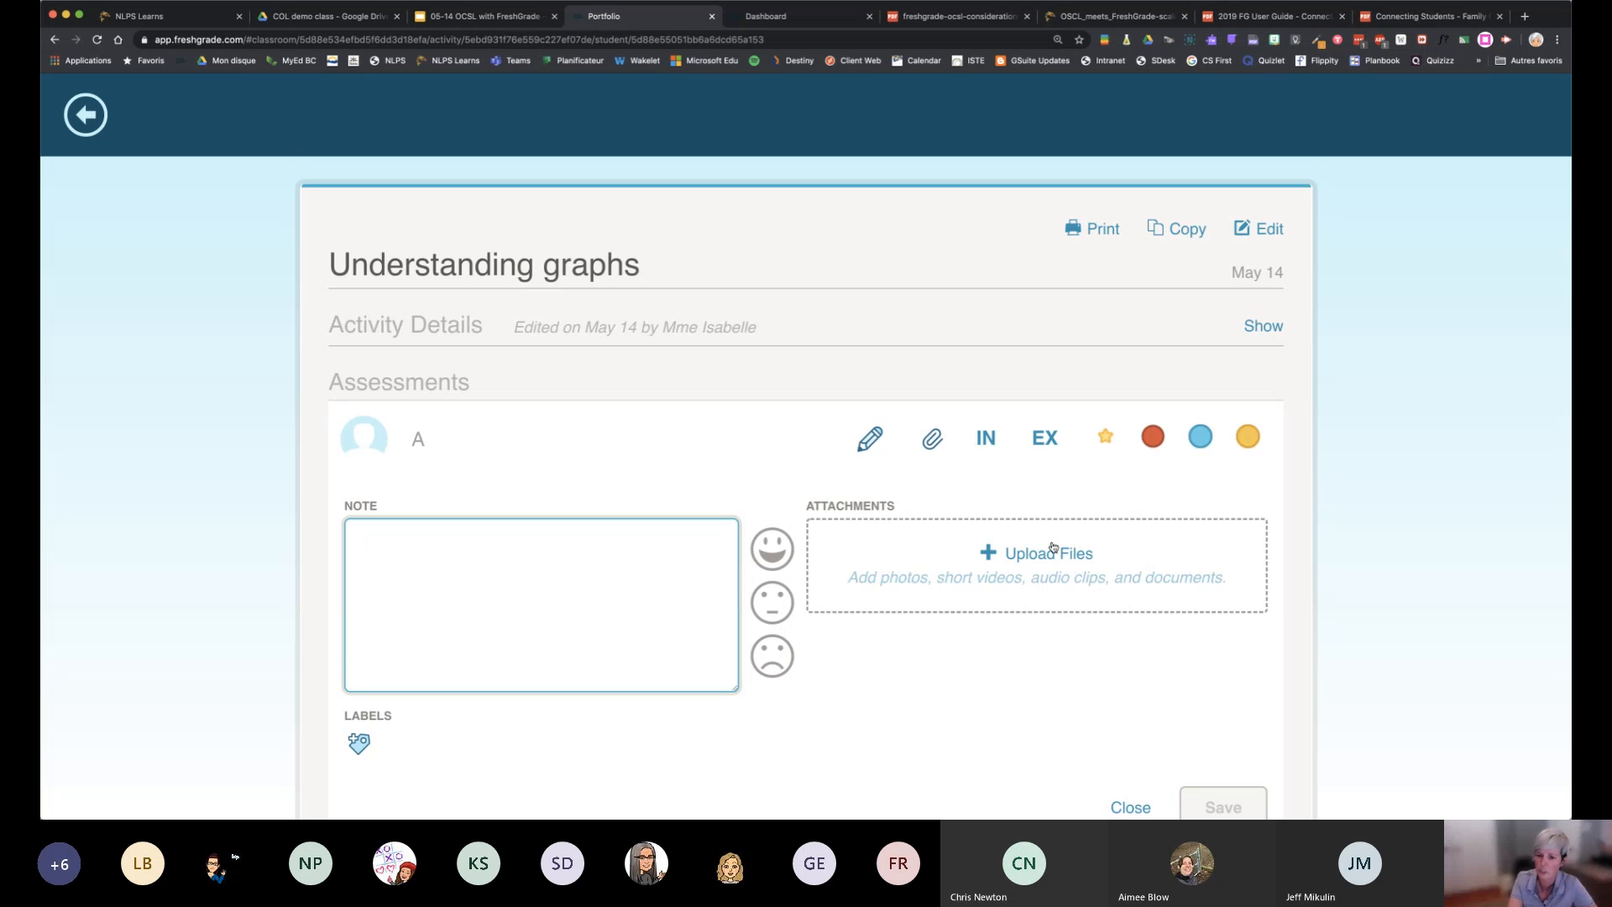
pyautogui.scroll(-1, 1052, 547)
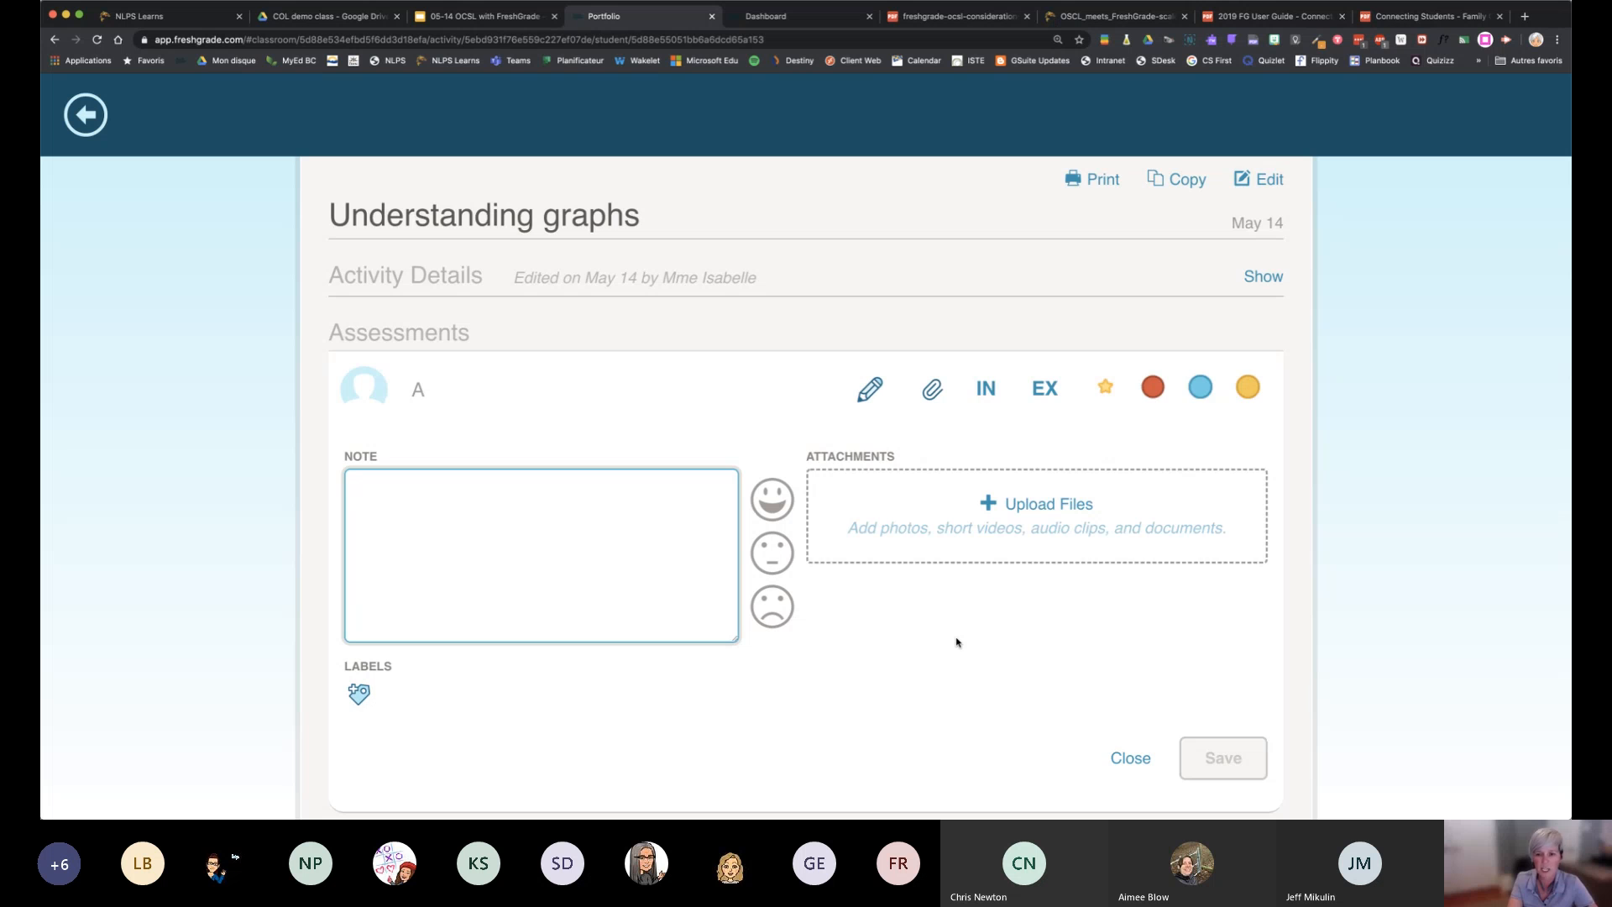
pyautogui.scroll(-1, 956, 643)
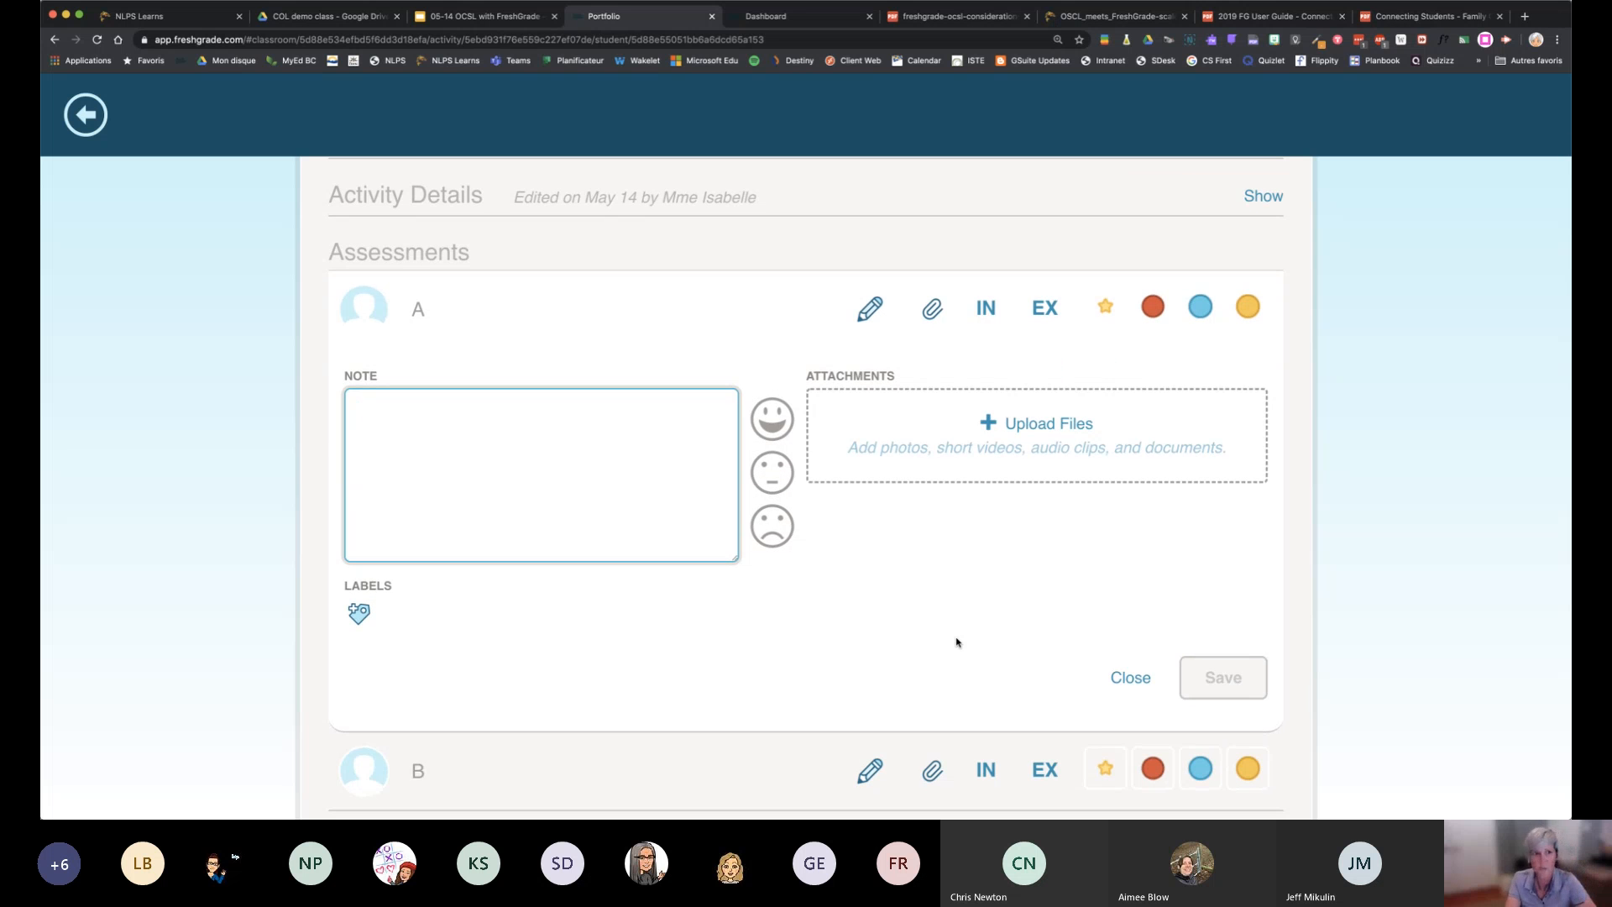
pyautogui.click(1029, 450)
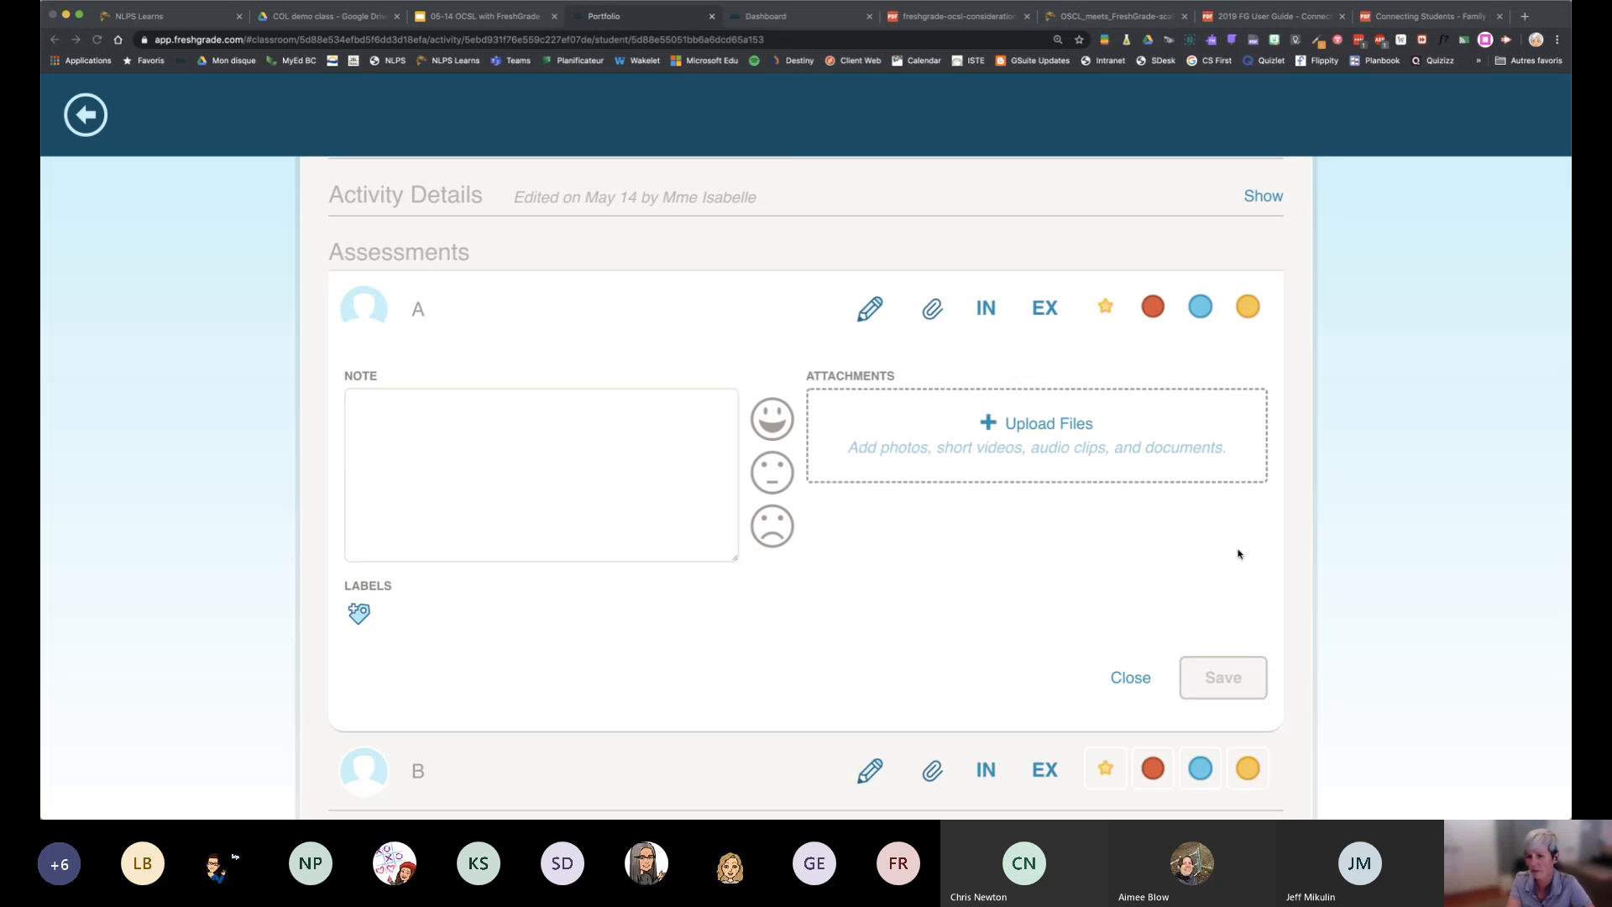
pyautogui.click(1070, 767)
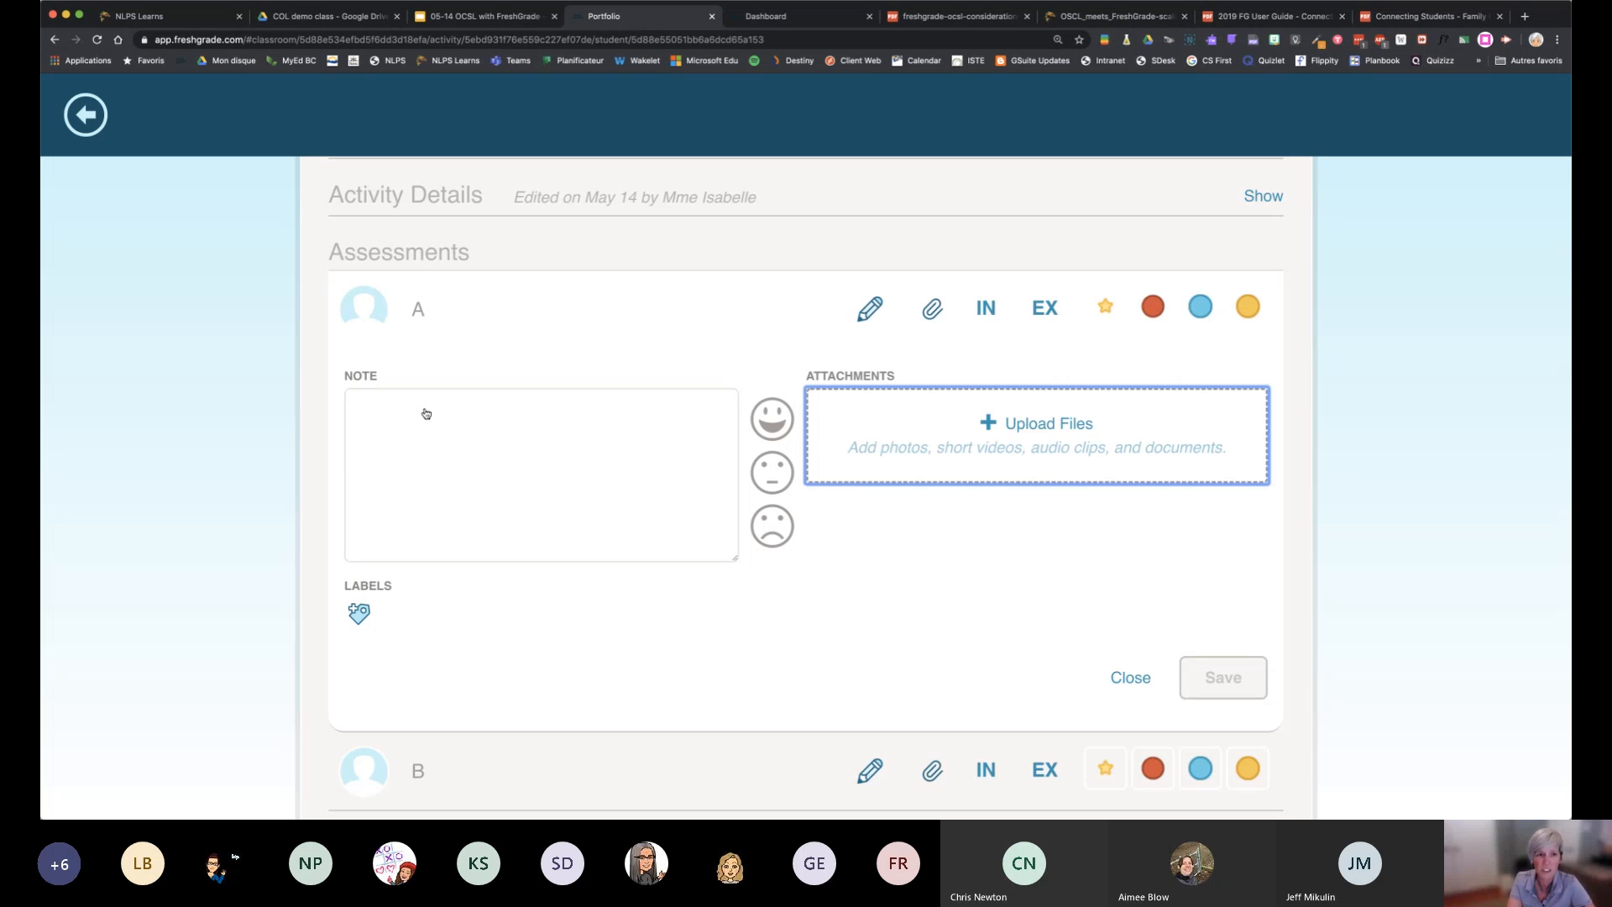
pyautogui.click(383, 406)
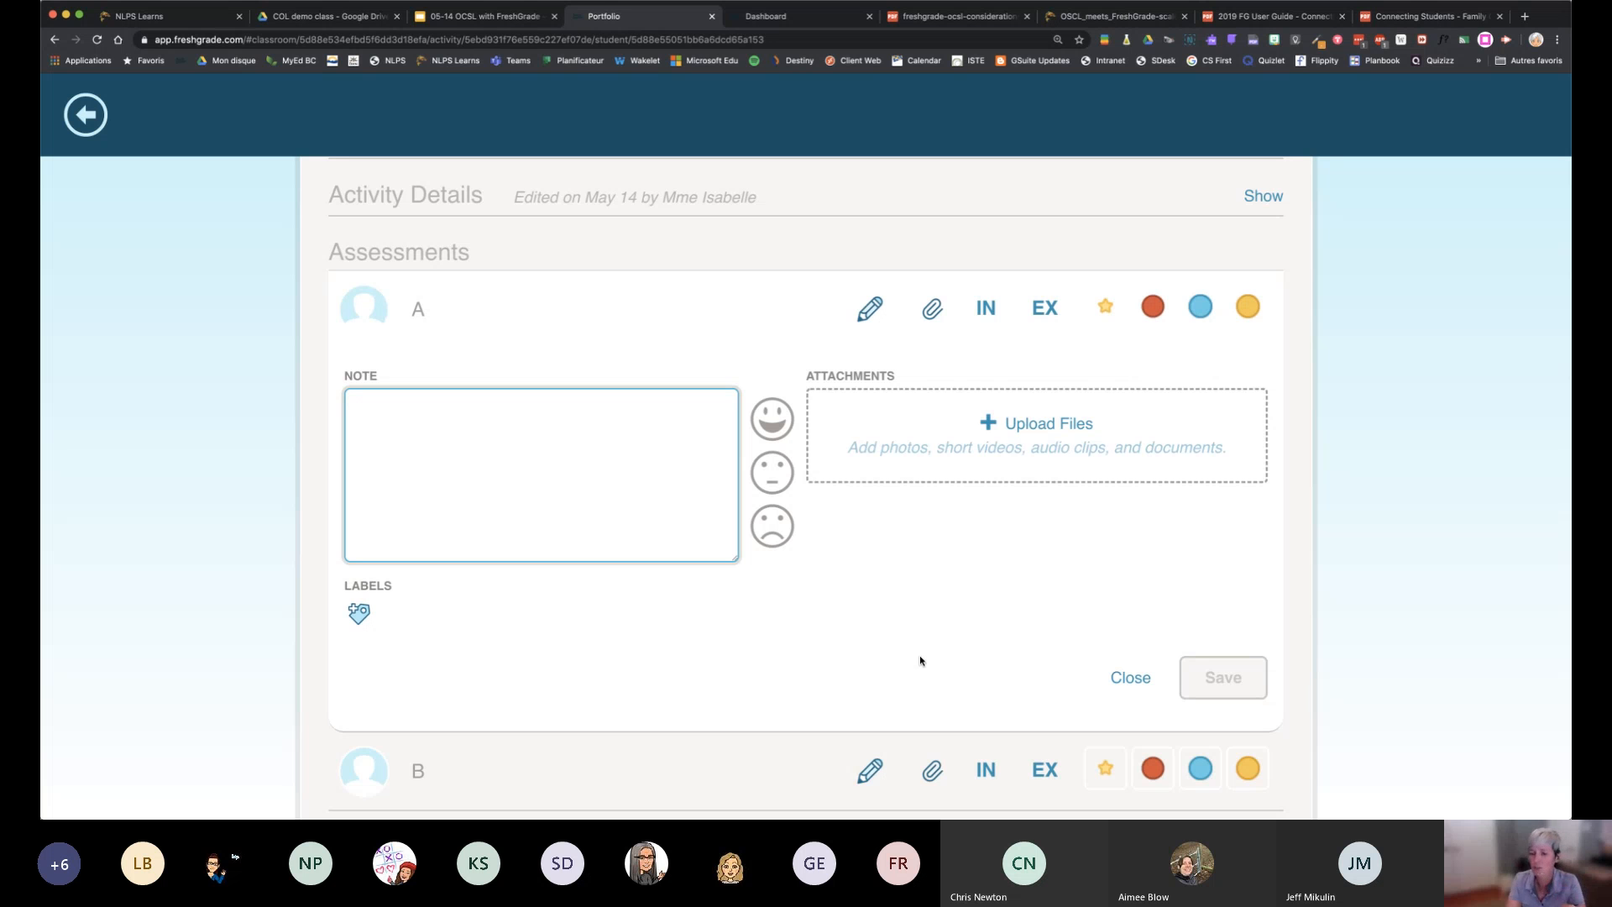
pyautogui.click(1142, 682)
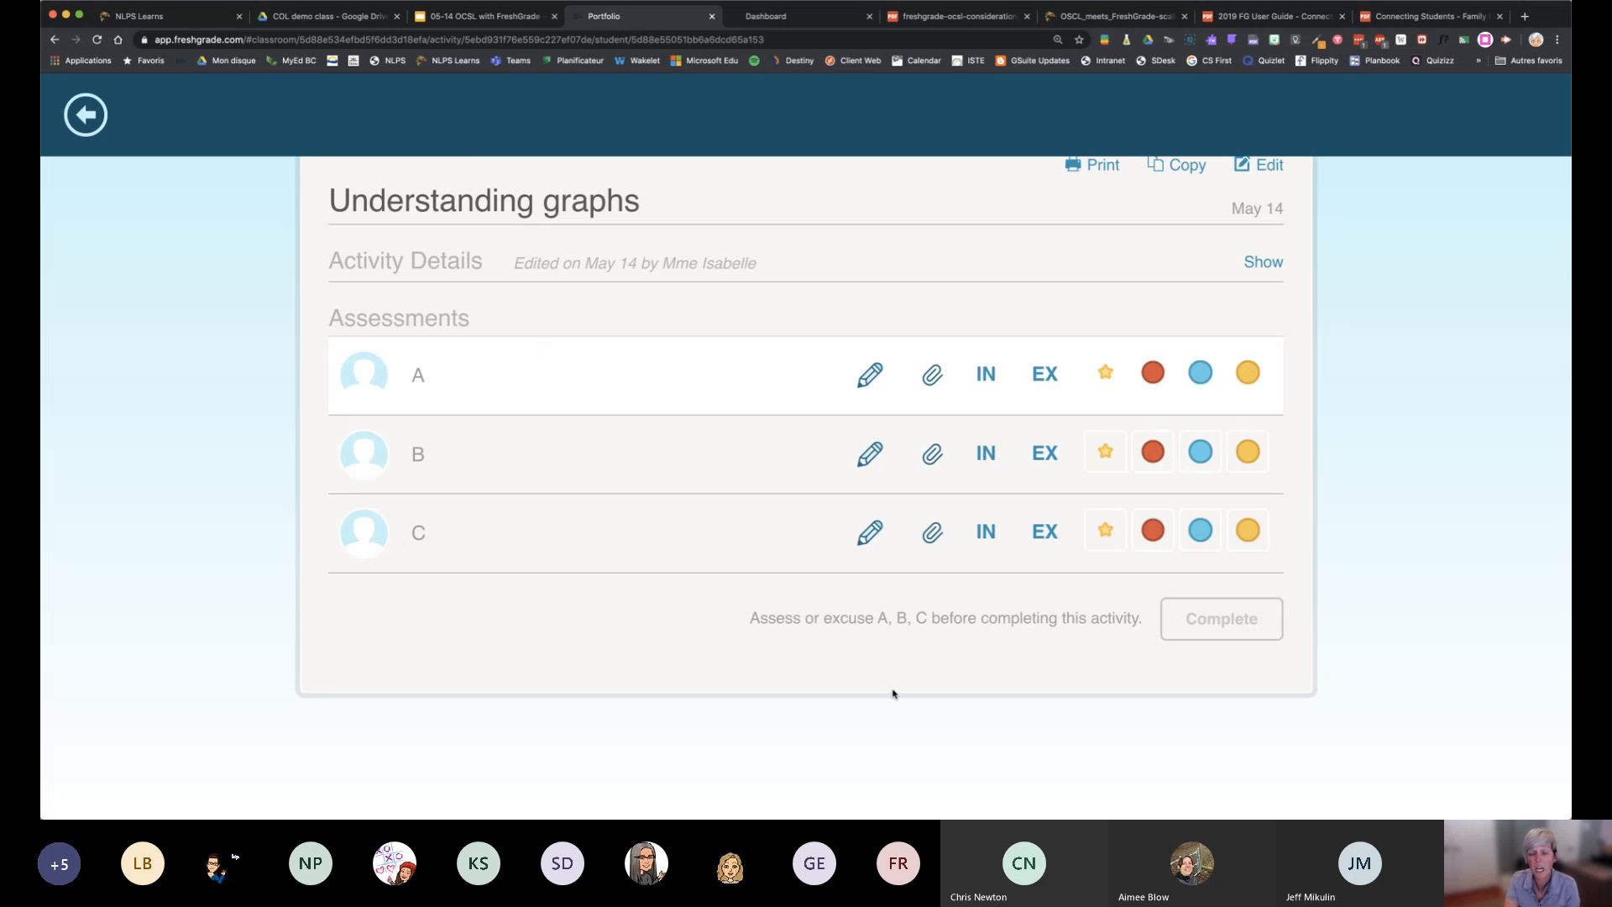
# Leave student A's assessment page and open the Understanding graphs activity from the class gradebook
pyautogui.click(85, 114)
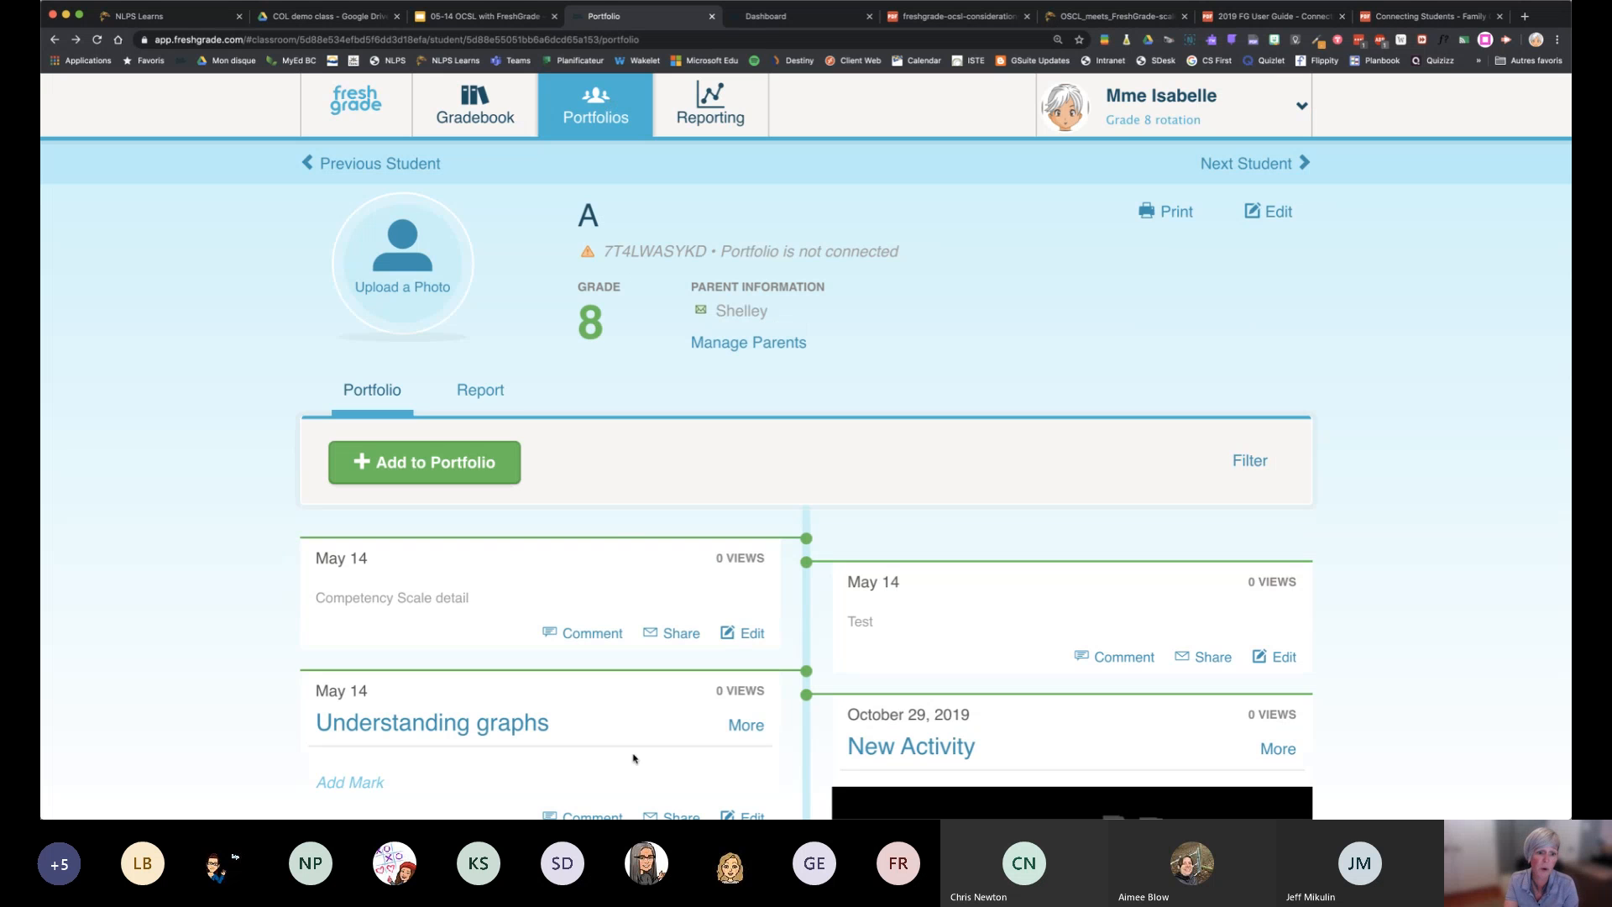
pyautogui.click(461, 107)
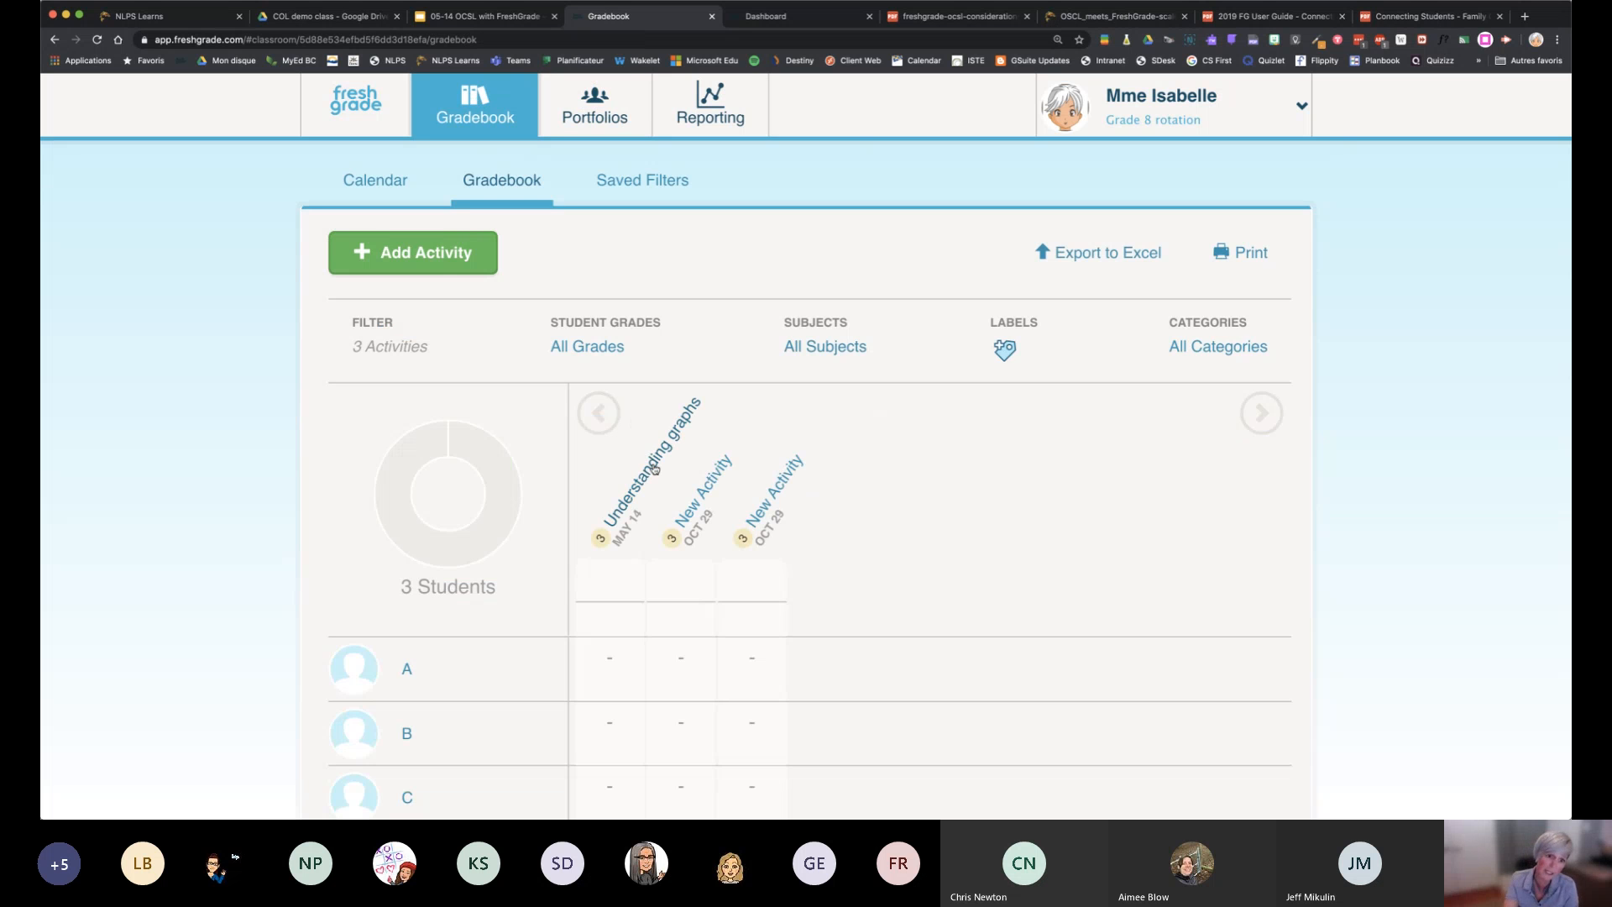
pyautogui.click(655, 468)
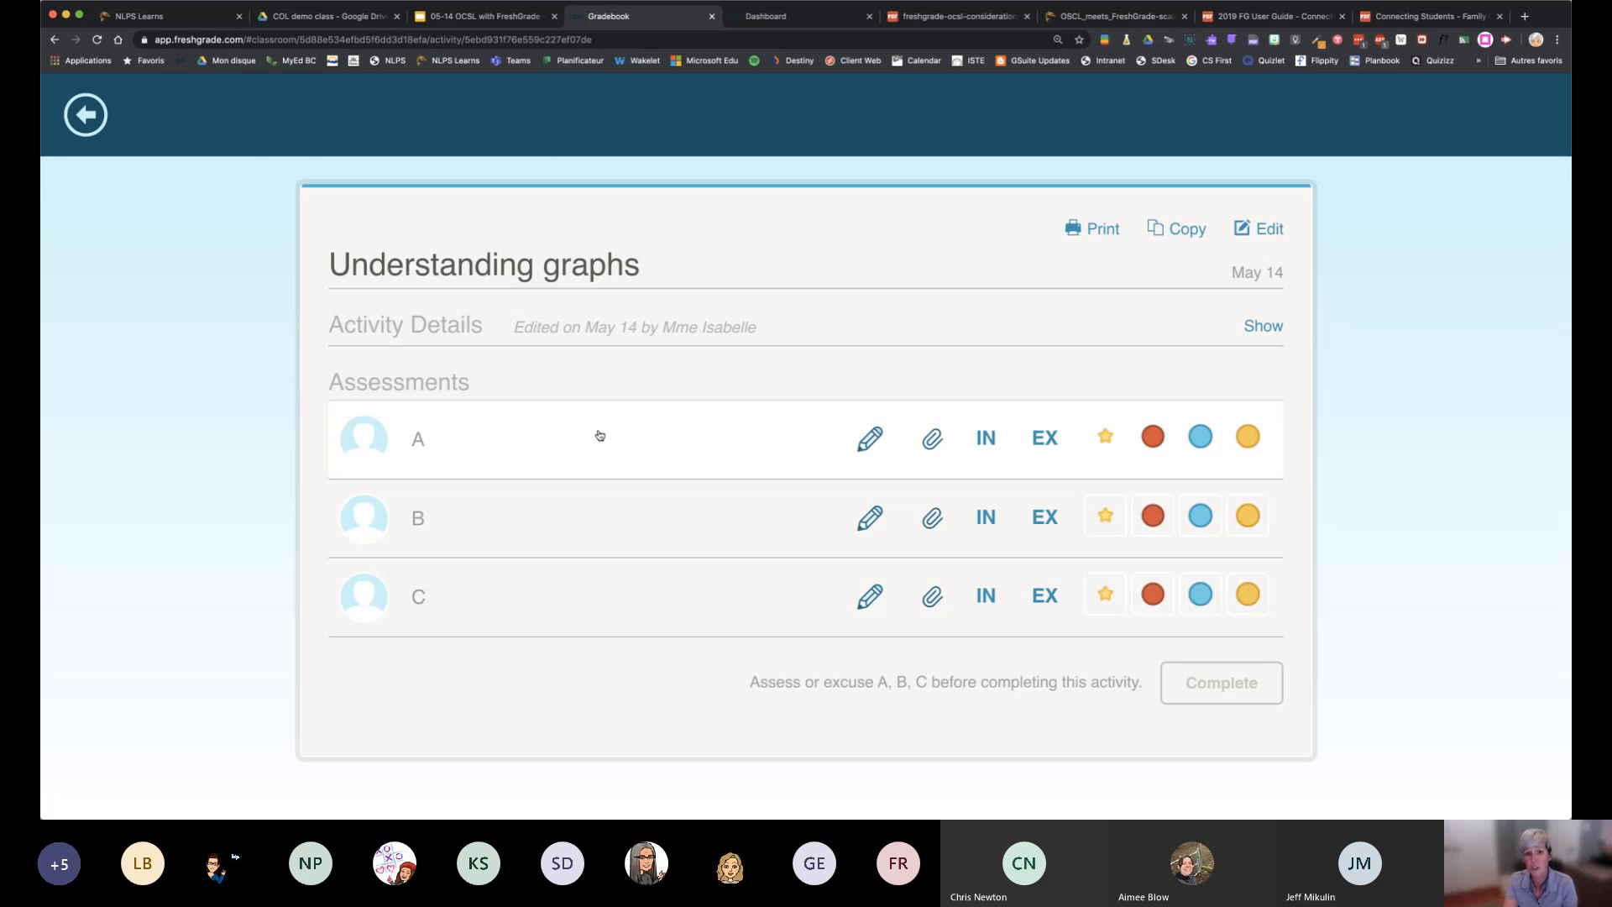
# Add the note "Feedback" to student A's assessment in Understanding graphs and save it
pyautogui.click(866, 445)
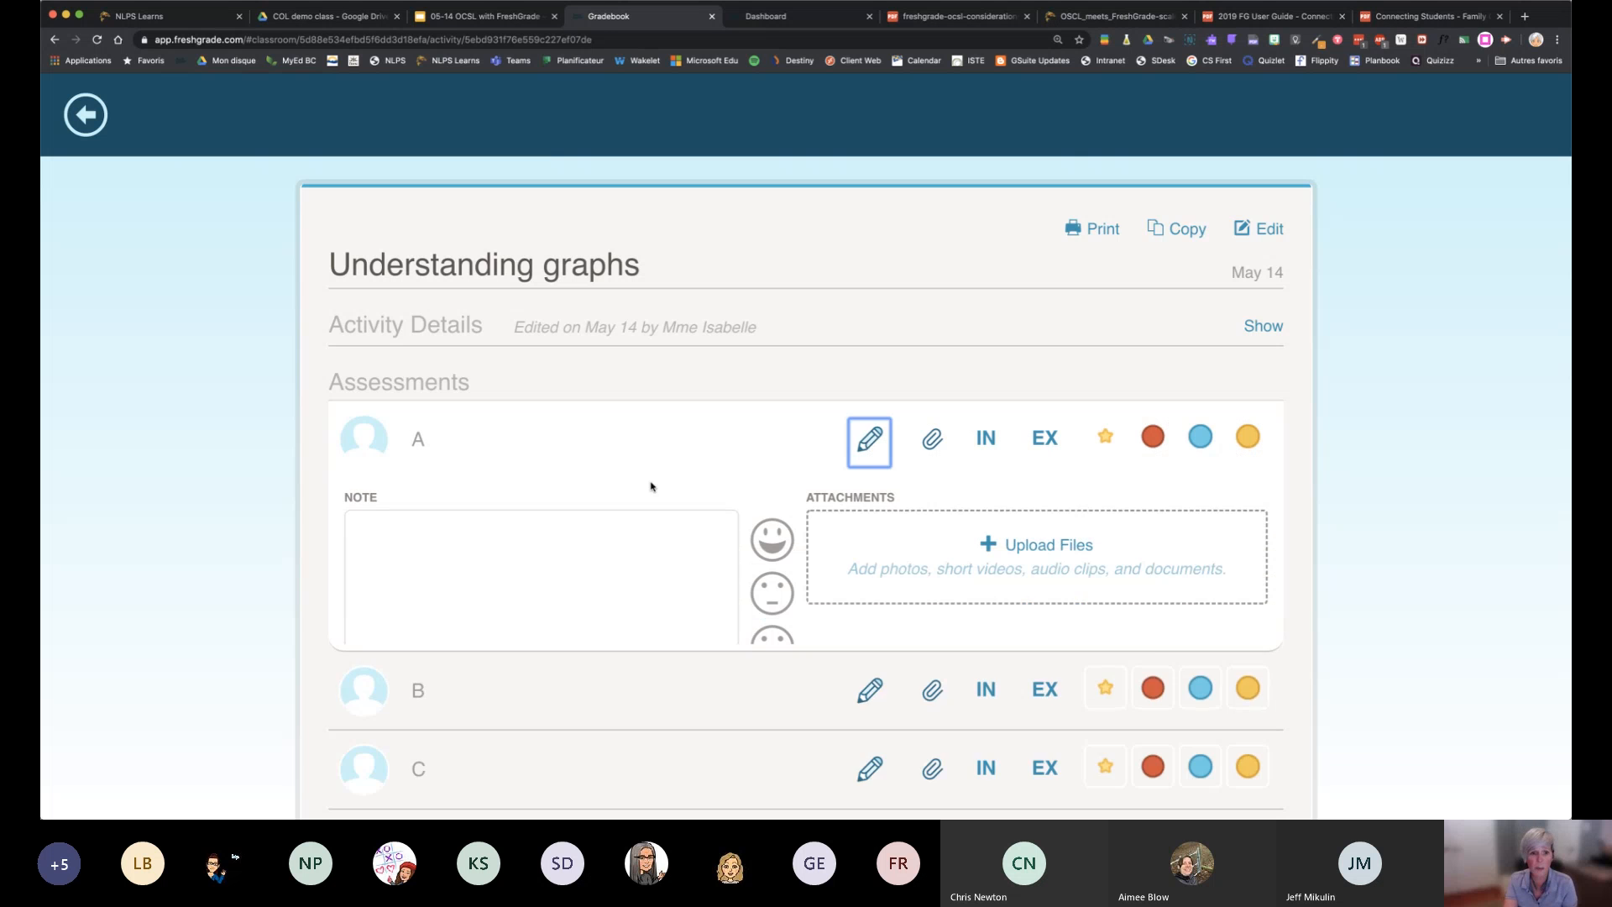
pyautogui.write('Fedd')
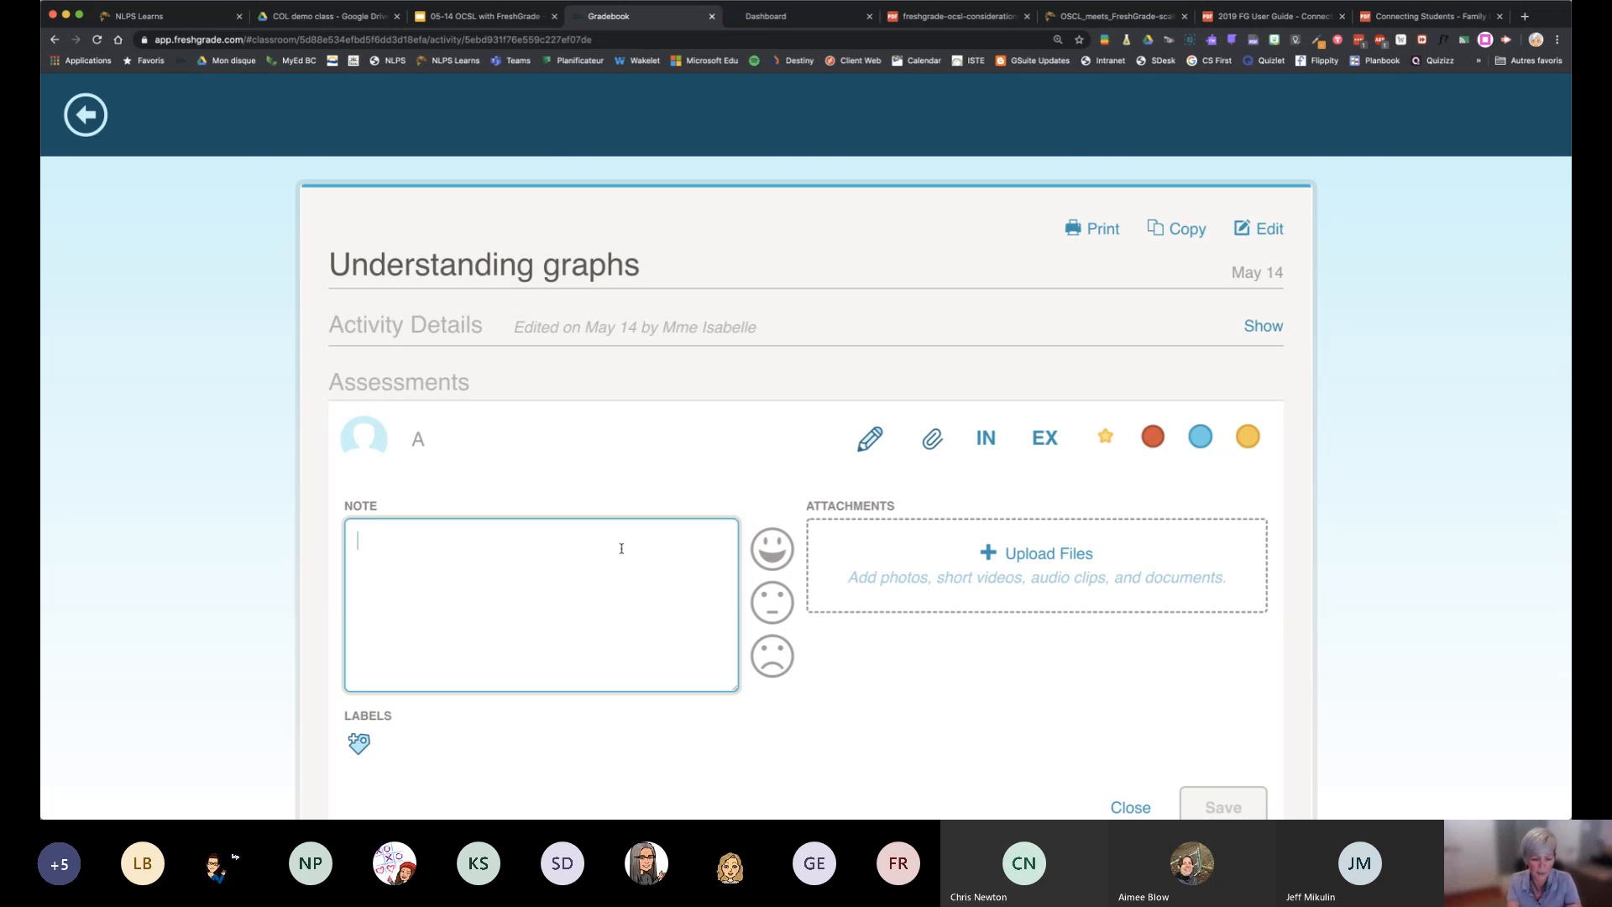
pyautogui.press('BackSpace')
pyautogui.press('BackSpace')
pyautogui.write('e')
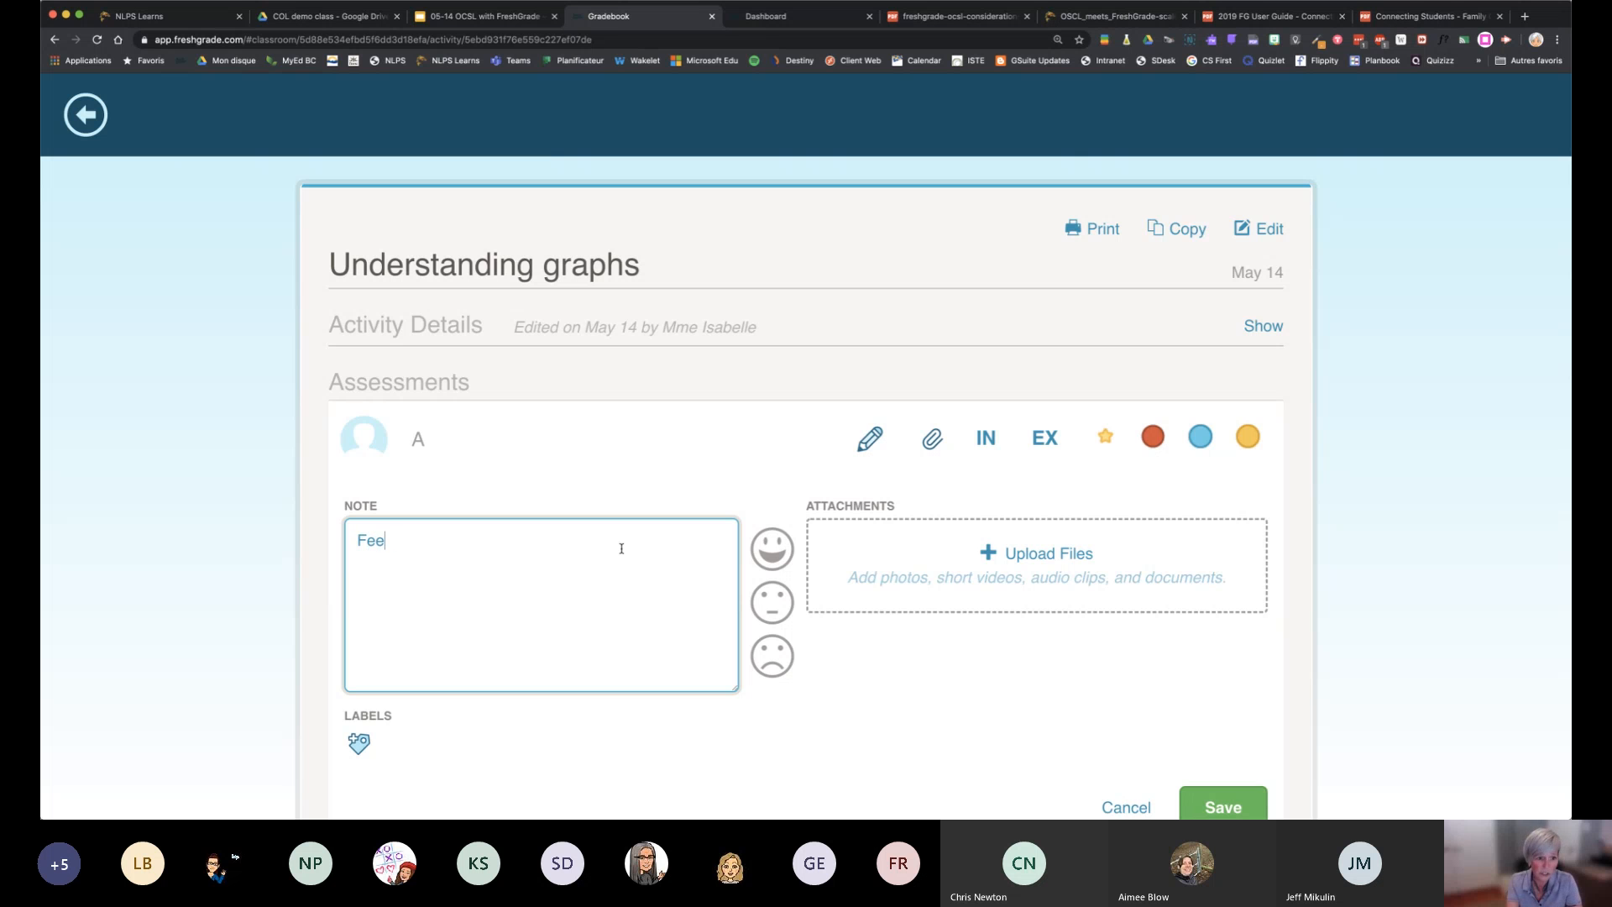
pyautogui.write('dback')
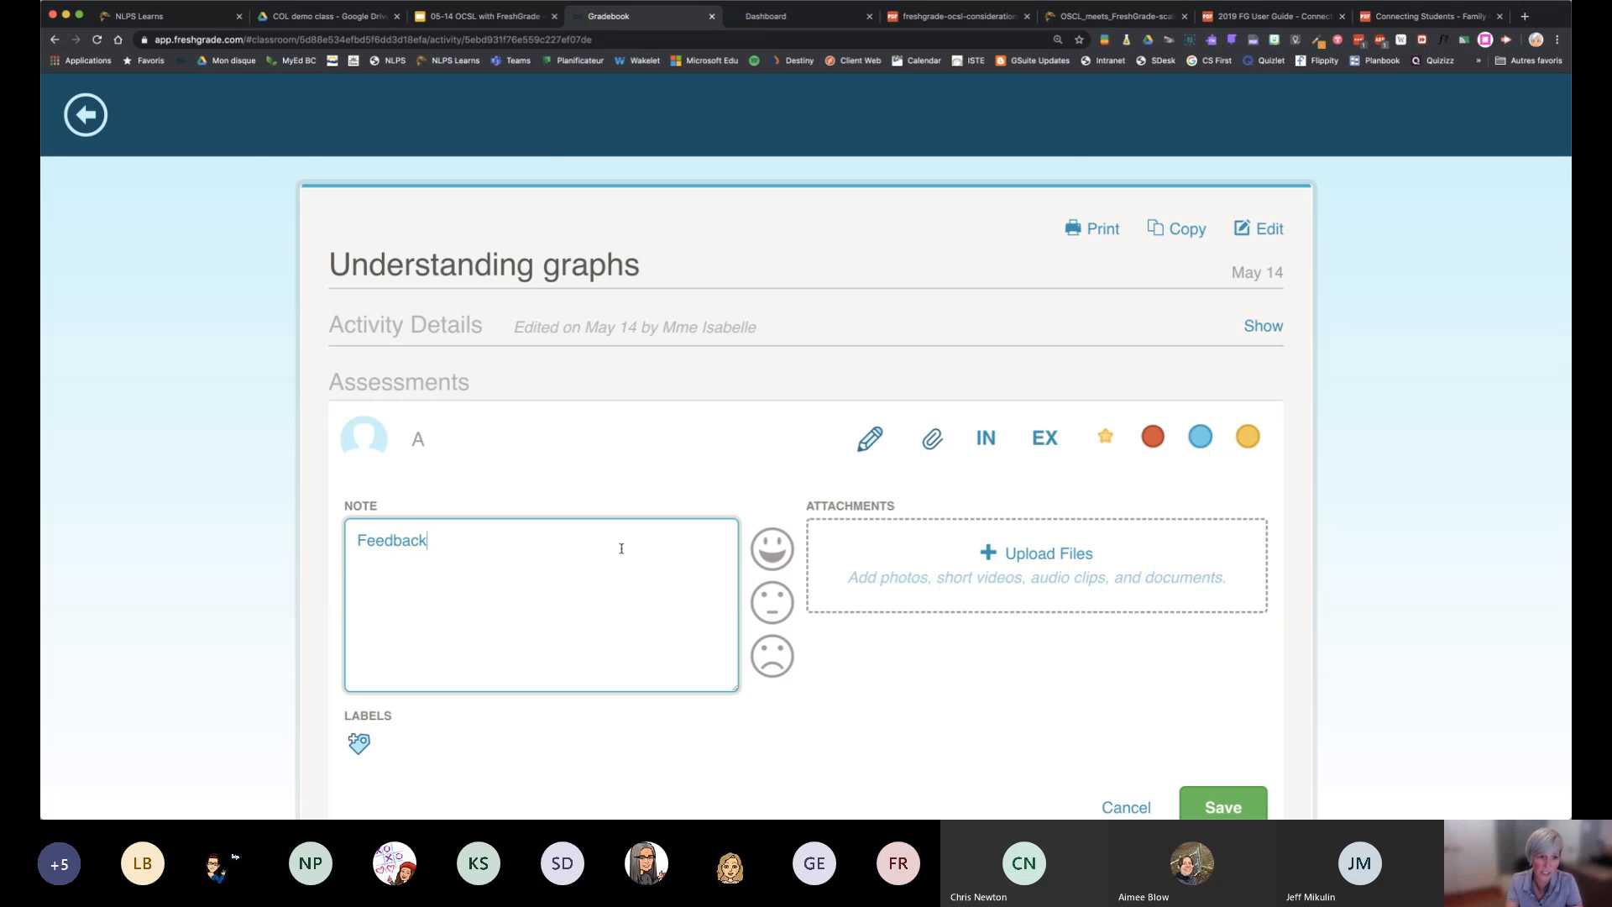
pyautogui.click(698, 450)
pyautogui.click(1212, 801)
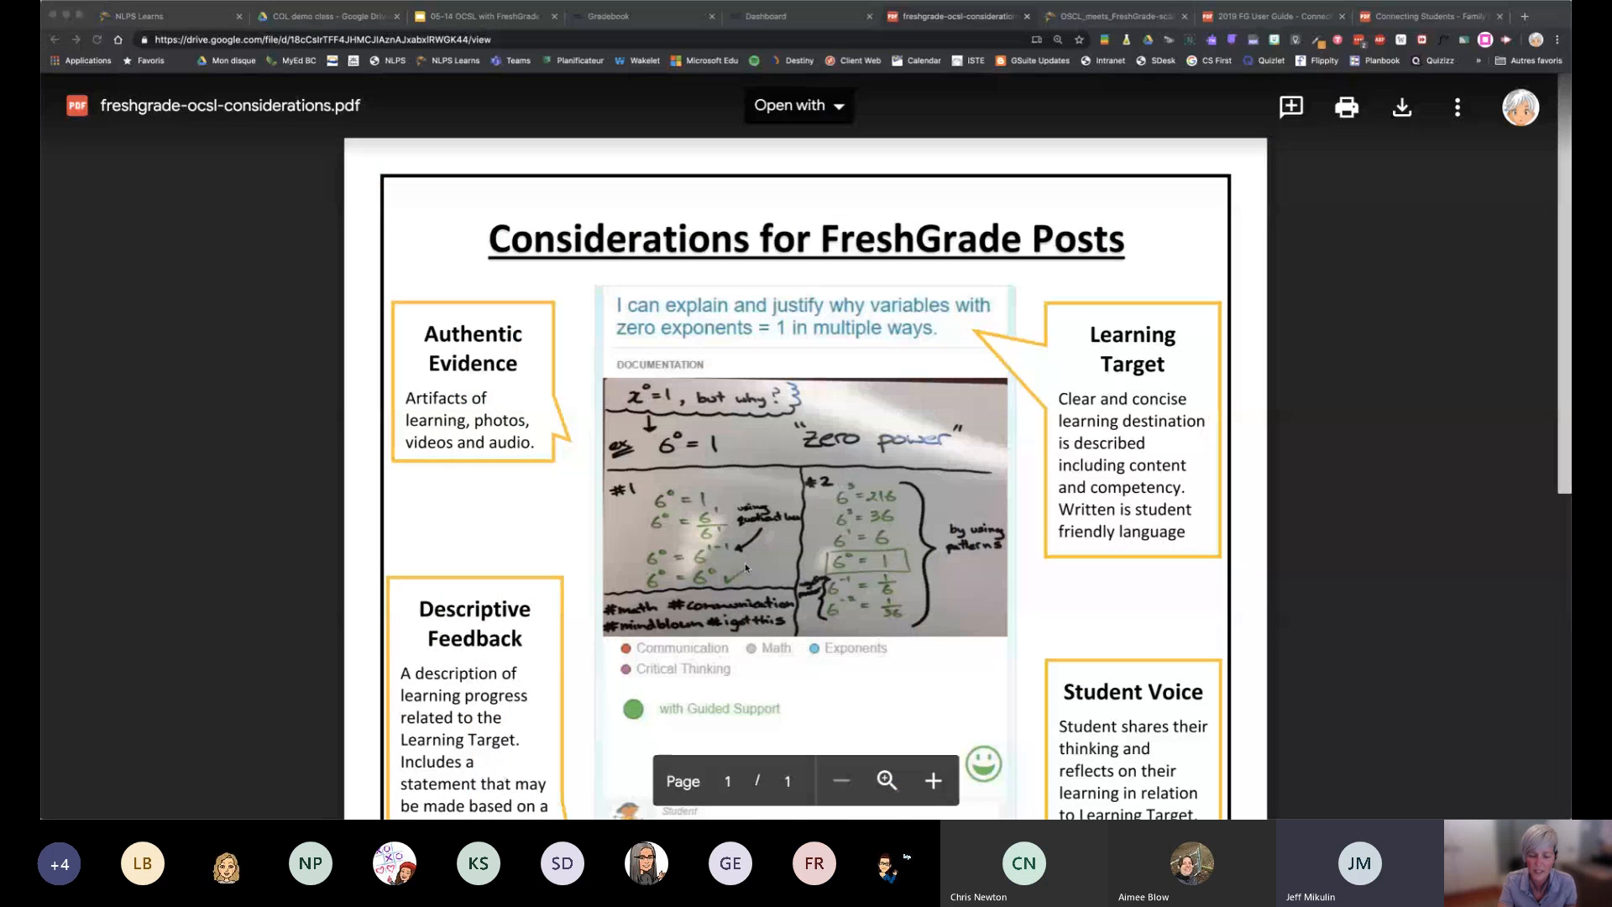
# View the evidence and feedback guidance in freshgrade-ocsl-considerations.pdf, and return to the Understanding graphs assessments
pyautogui.scroll(-1, 746, 567)
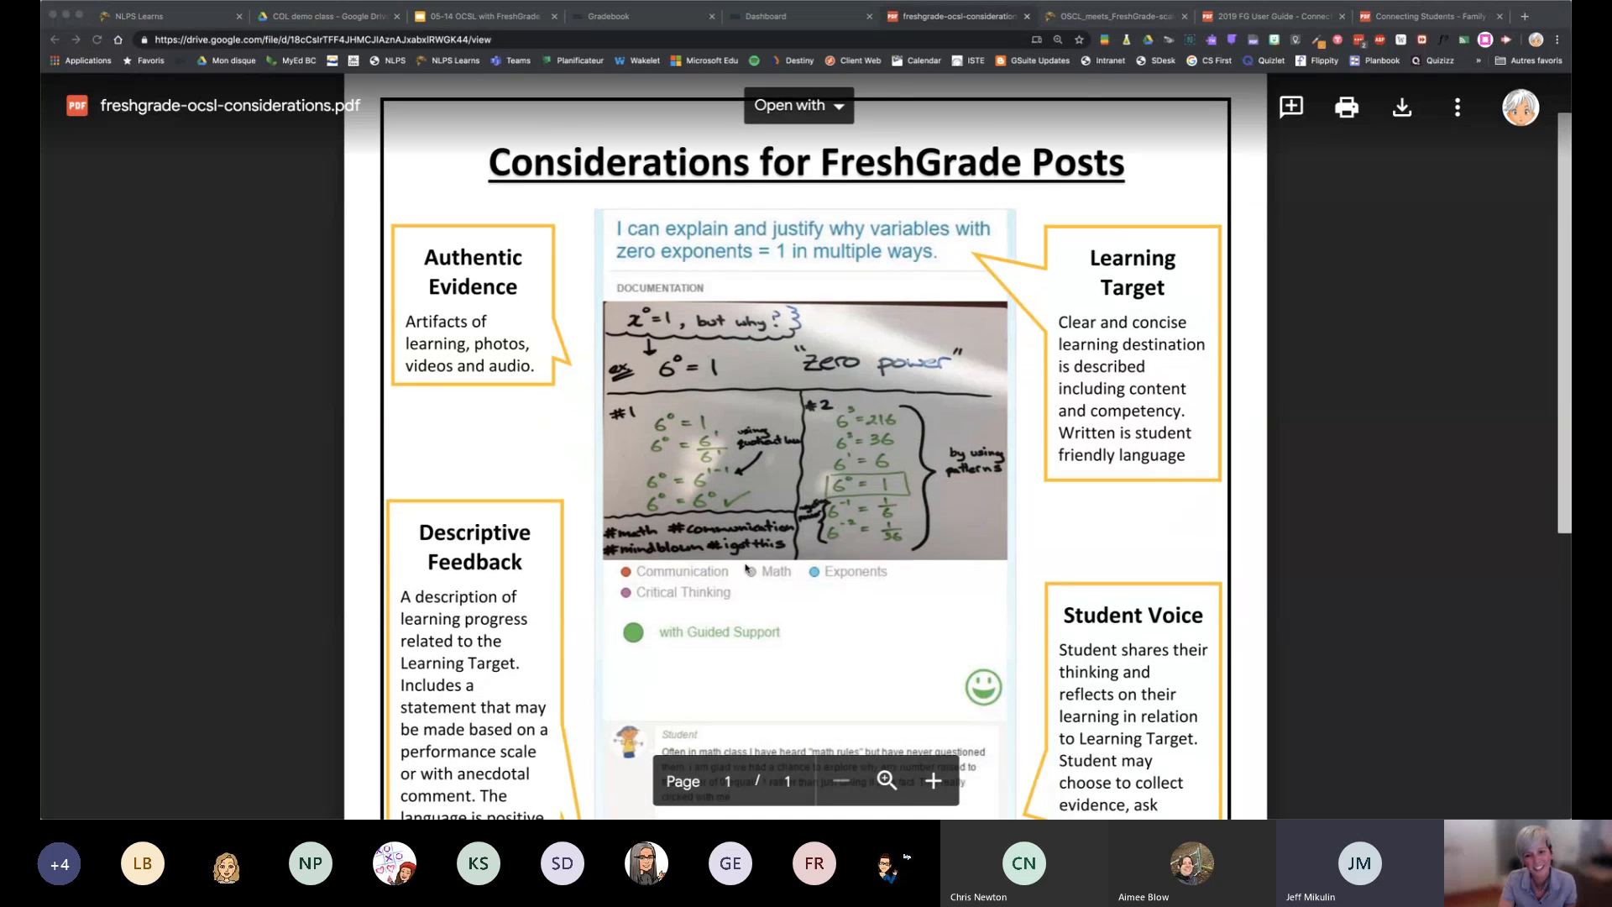
pyautogui.scroll(1, 745, 567)
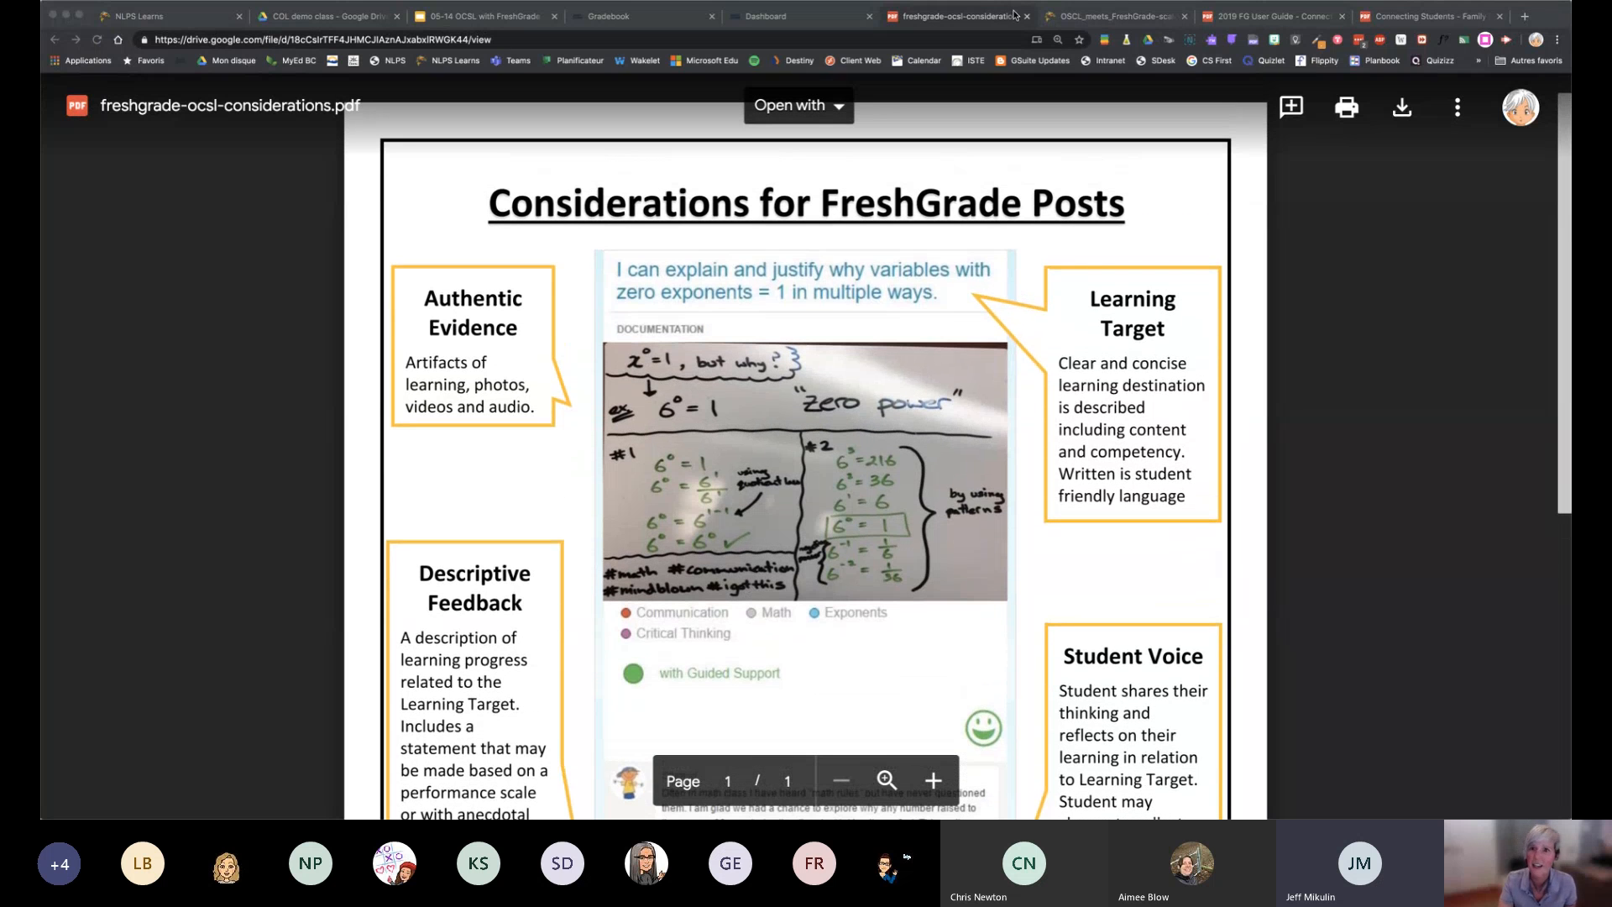
pyautogui.click(648, 23)
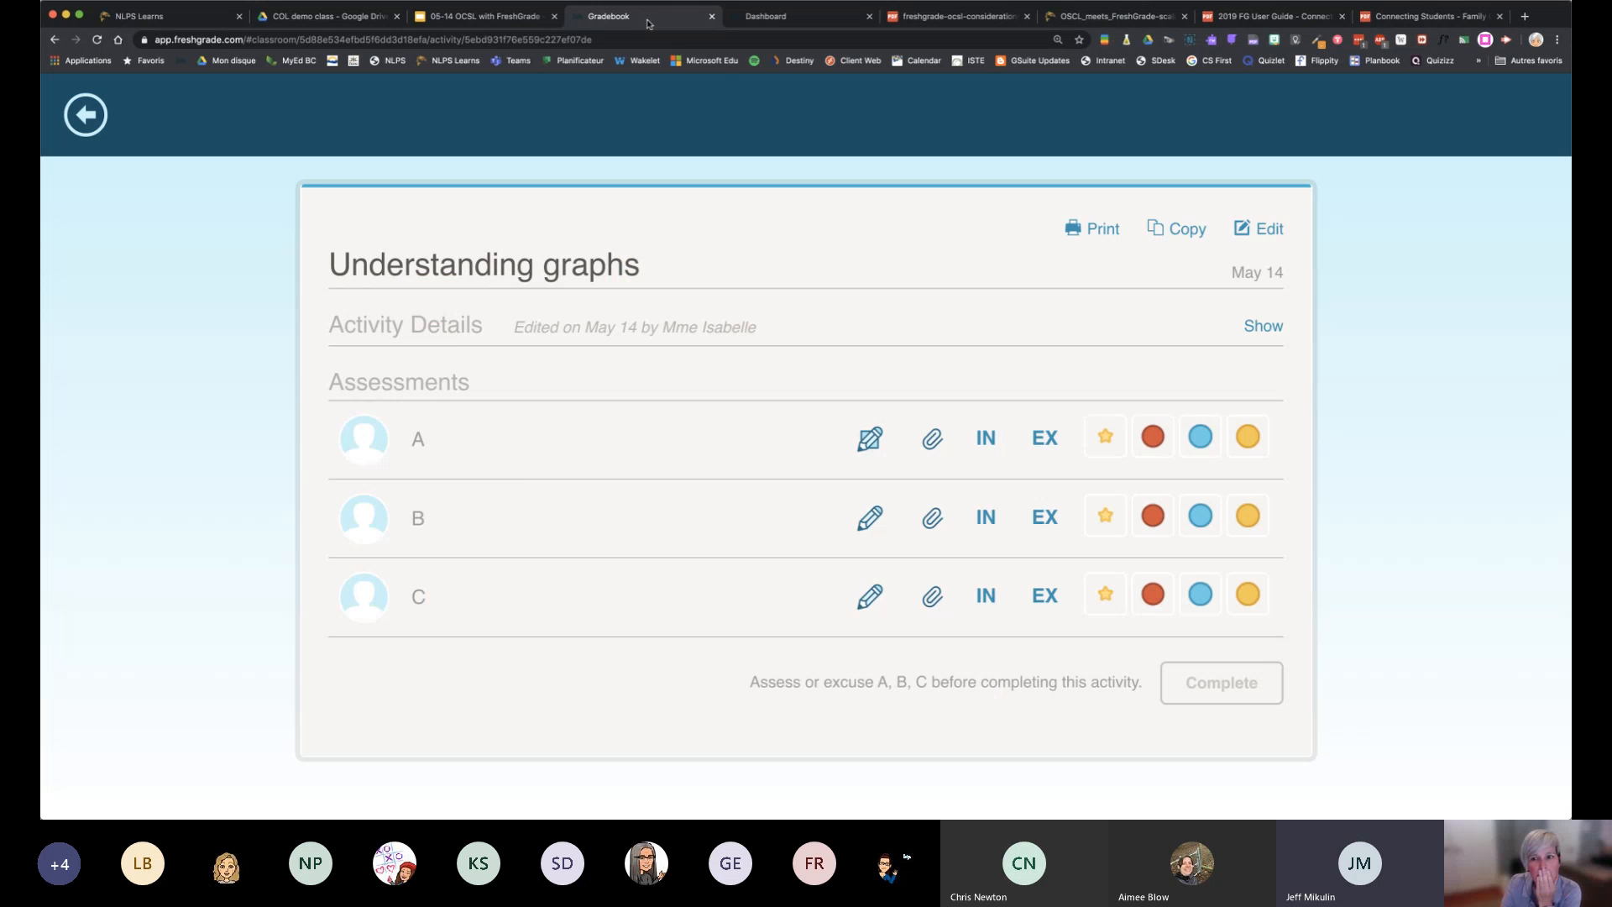
pyautogui.click(799, 21)
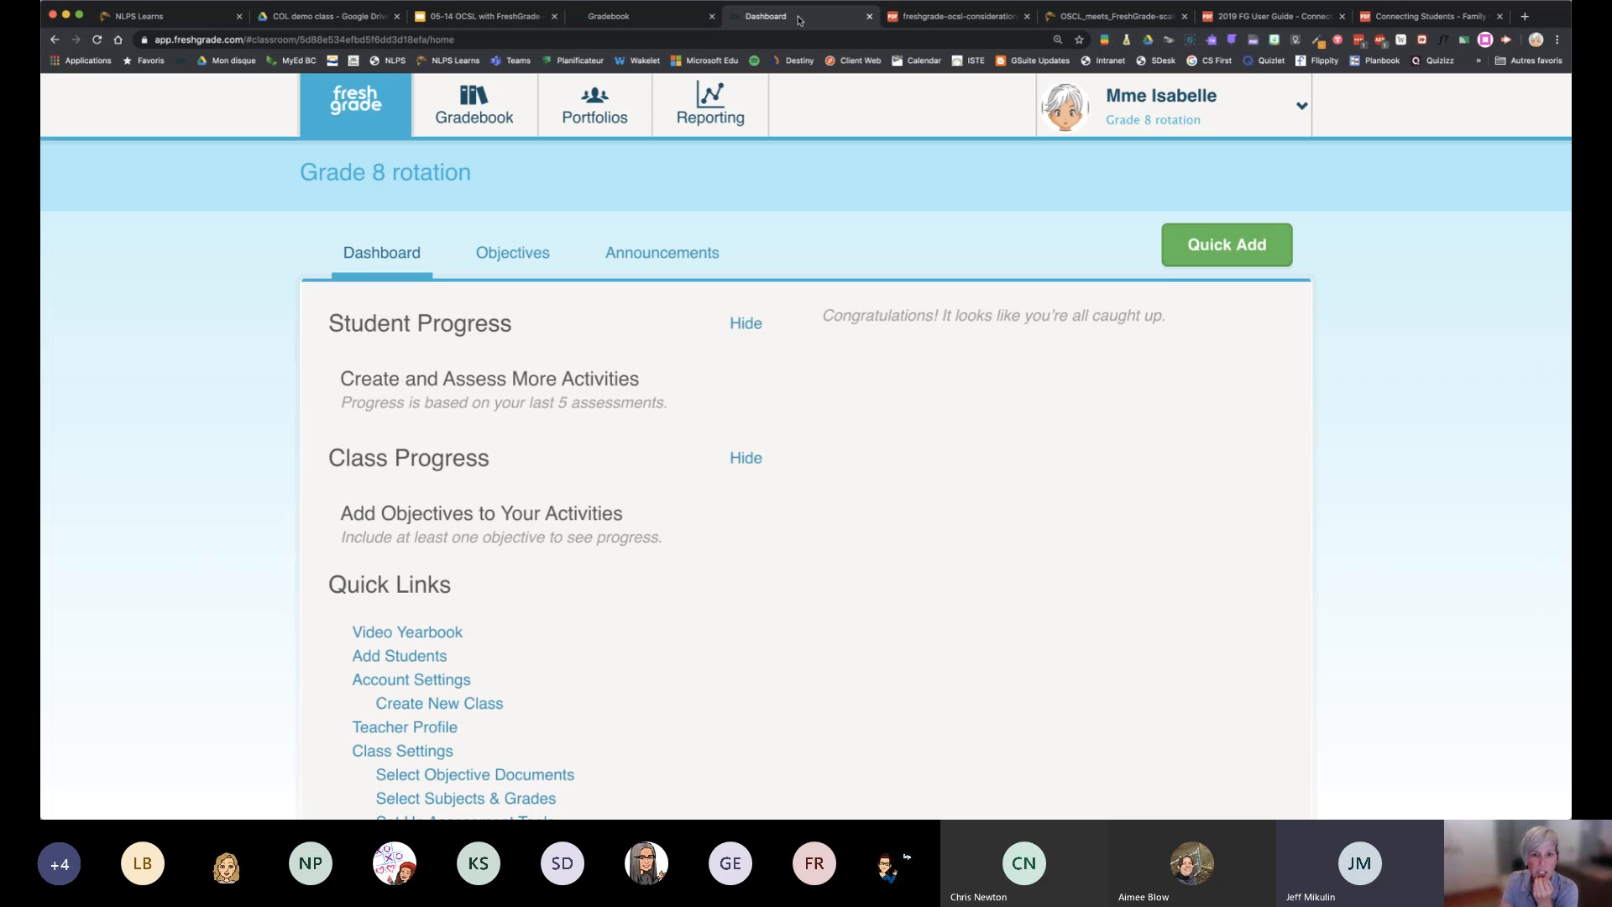
pyautogui.click(666, 21)
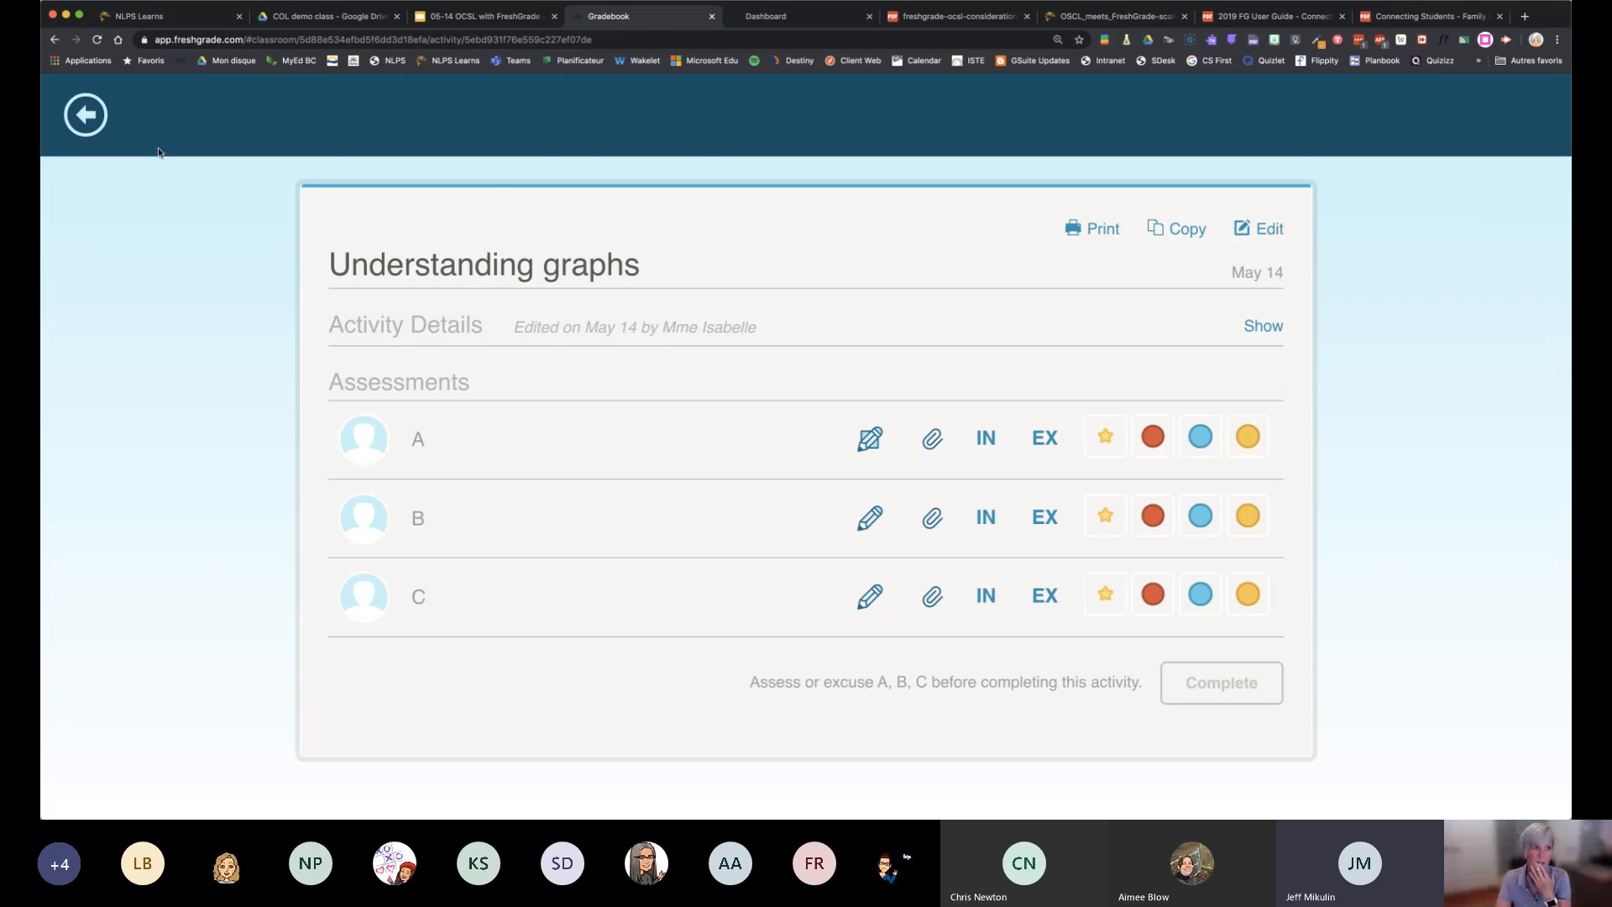
# Examine the new-activity form's fields and assessment tools from the gradebook, and cancel without creating an activity
pyautogui.click(99, 120)
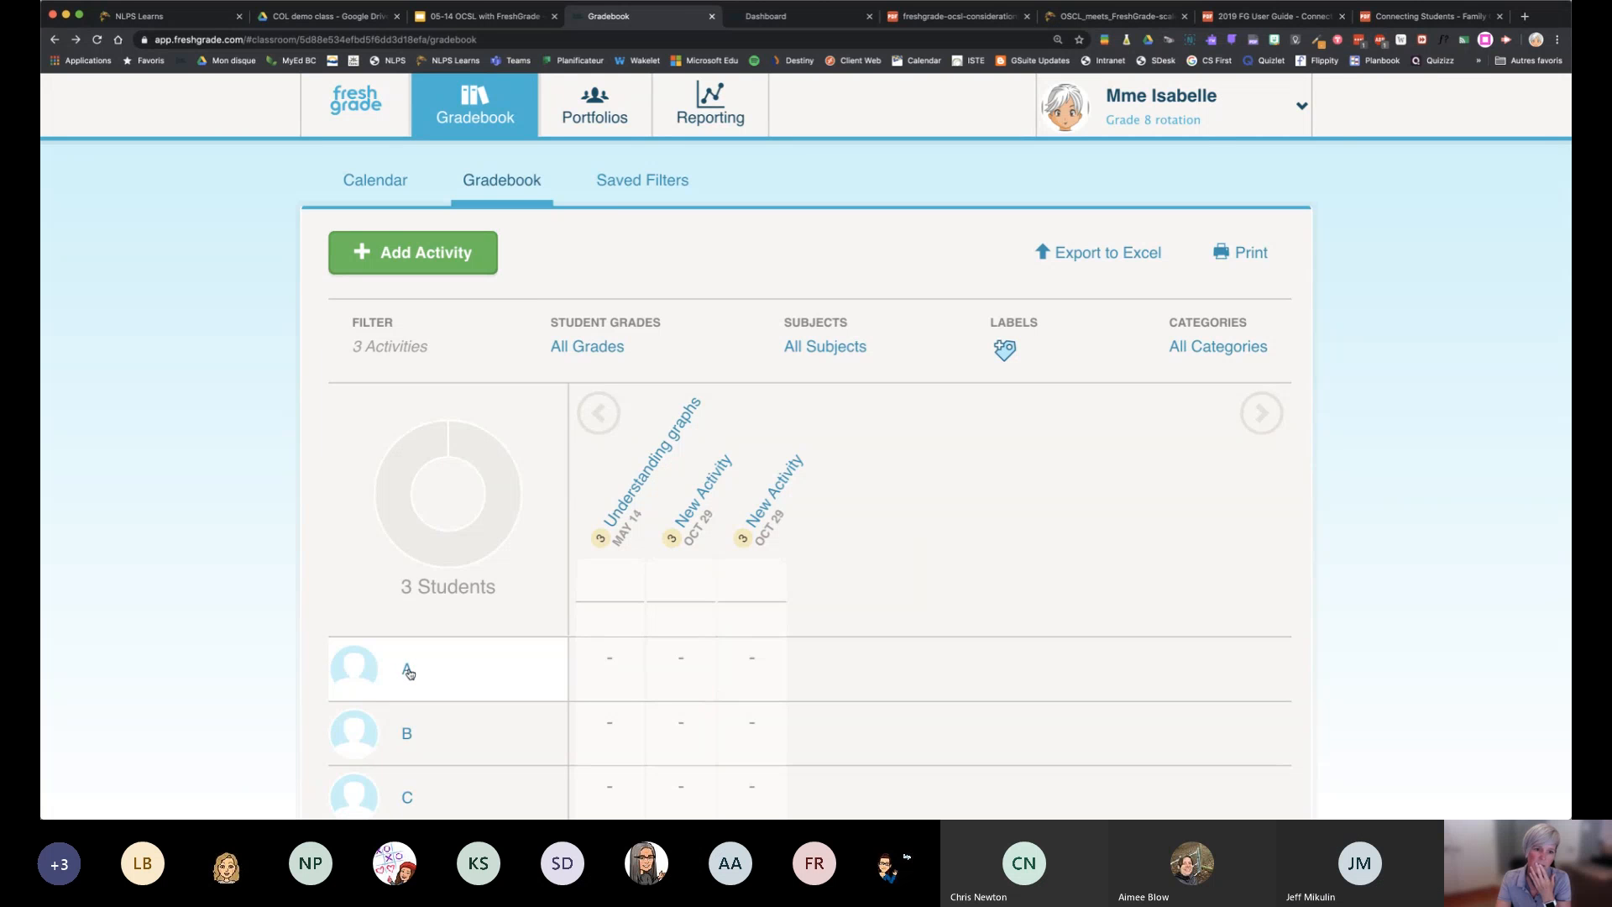
pyautogui.click(449, 252)
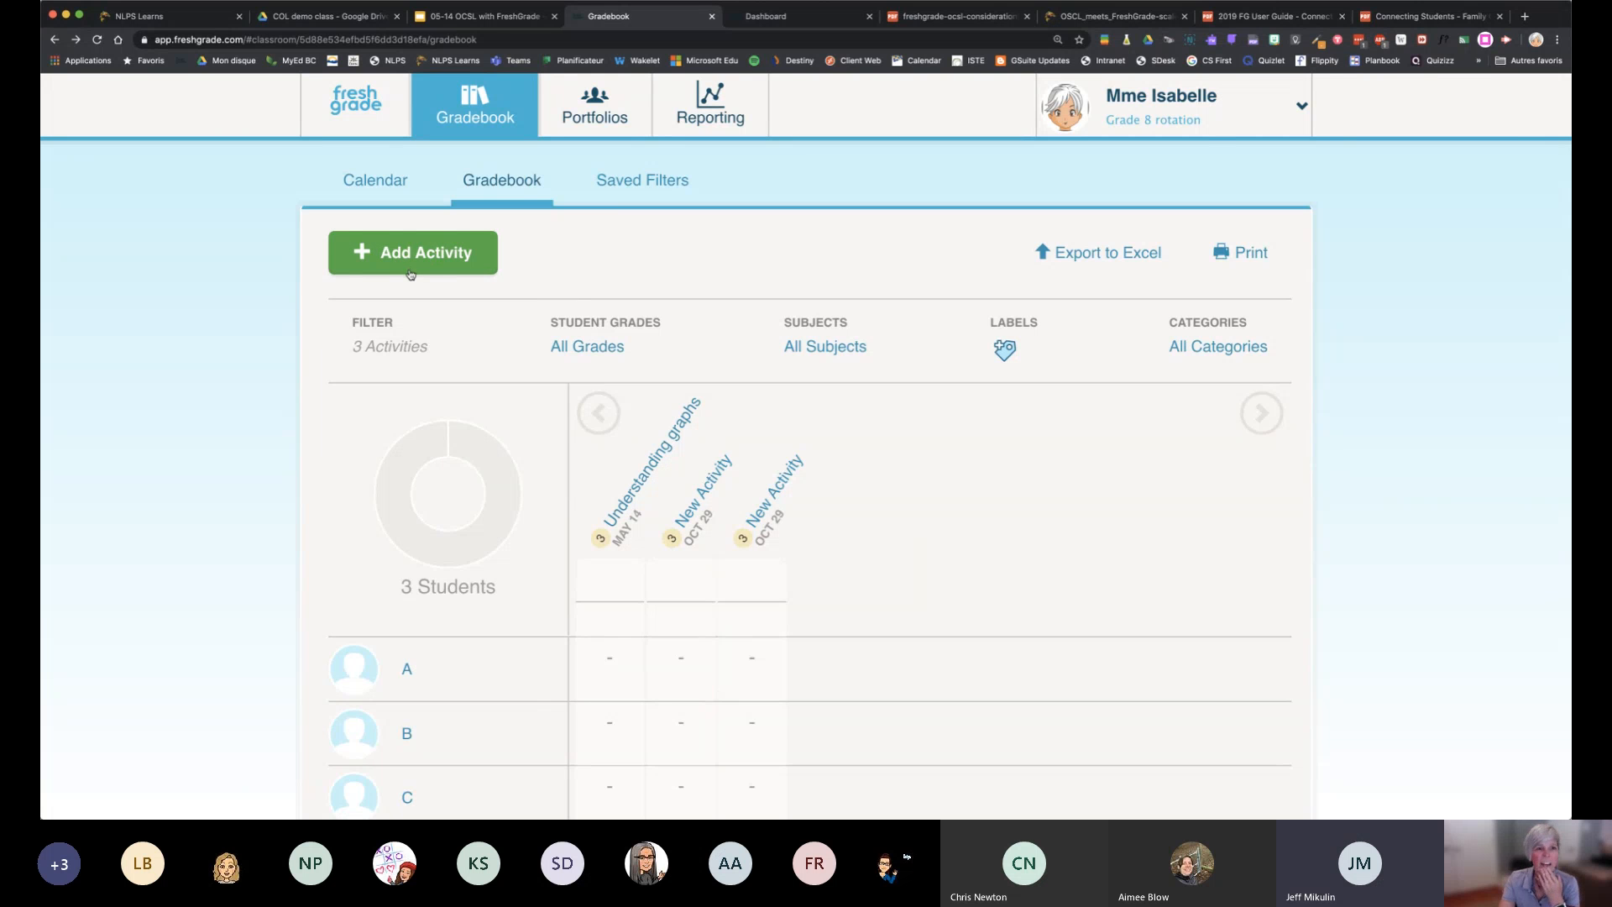
pyautogui.scroll(-5, 1187, 512)
pyautogui.scroll(-2, 1189, 514)
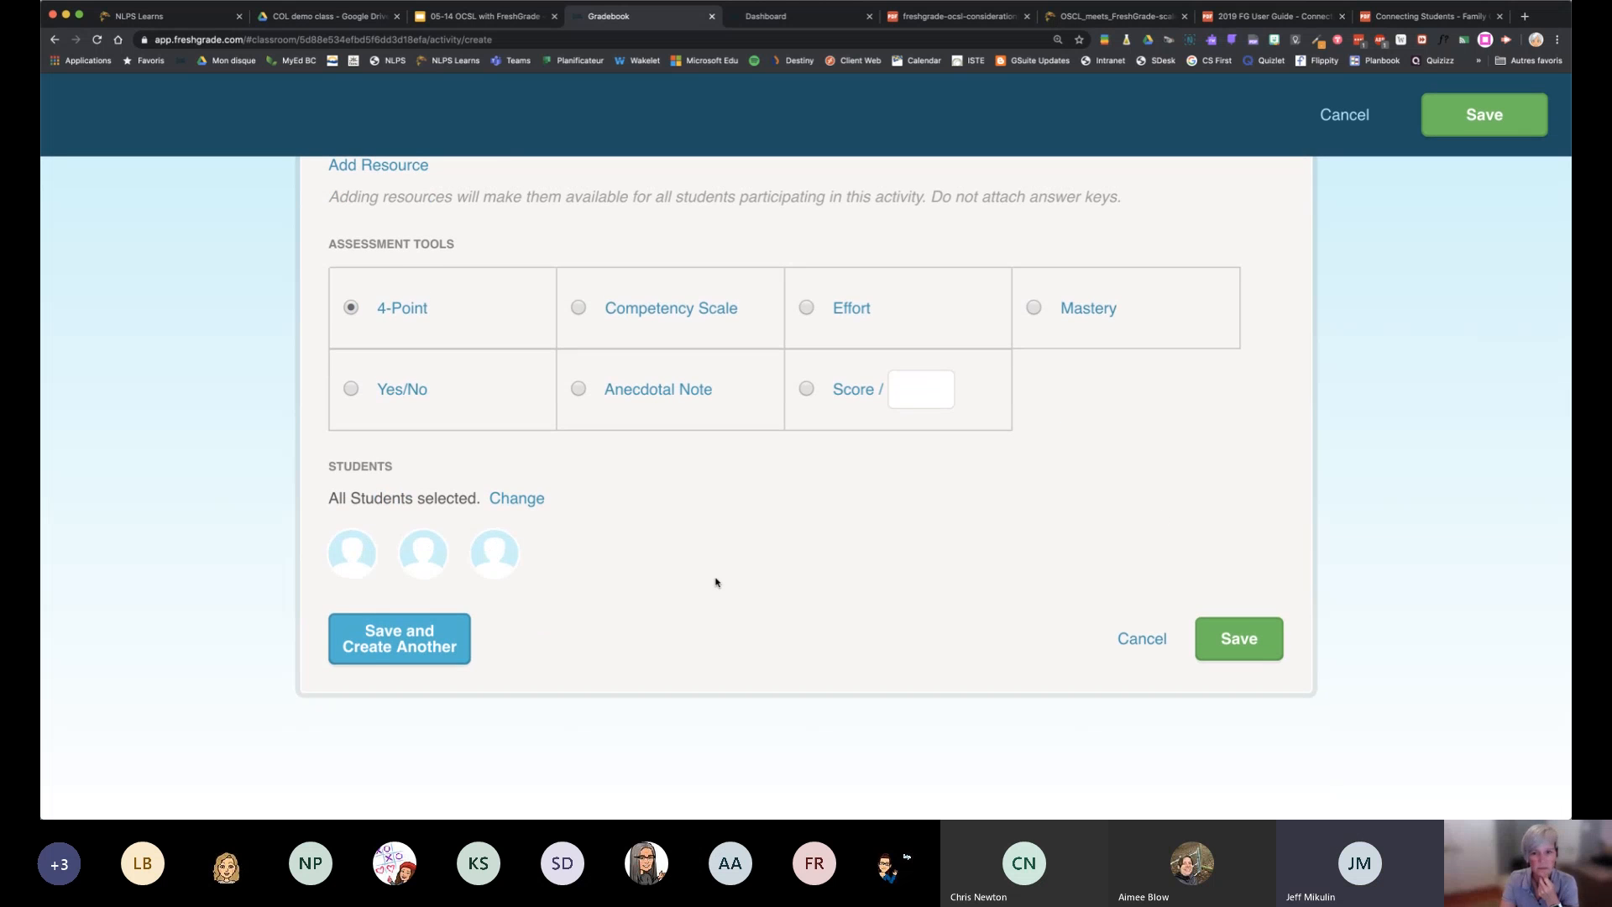
pyautogui.scroll(7, 716, 581)
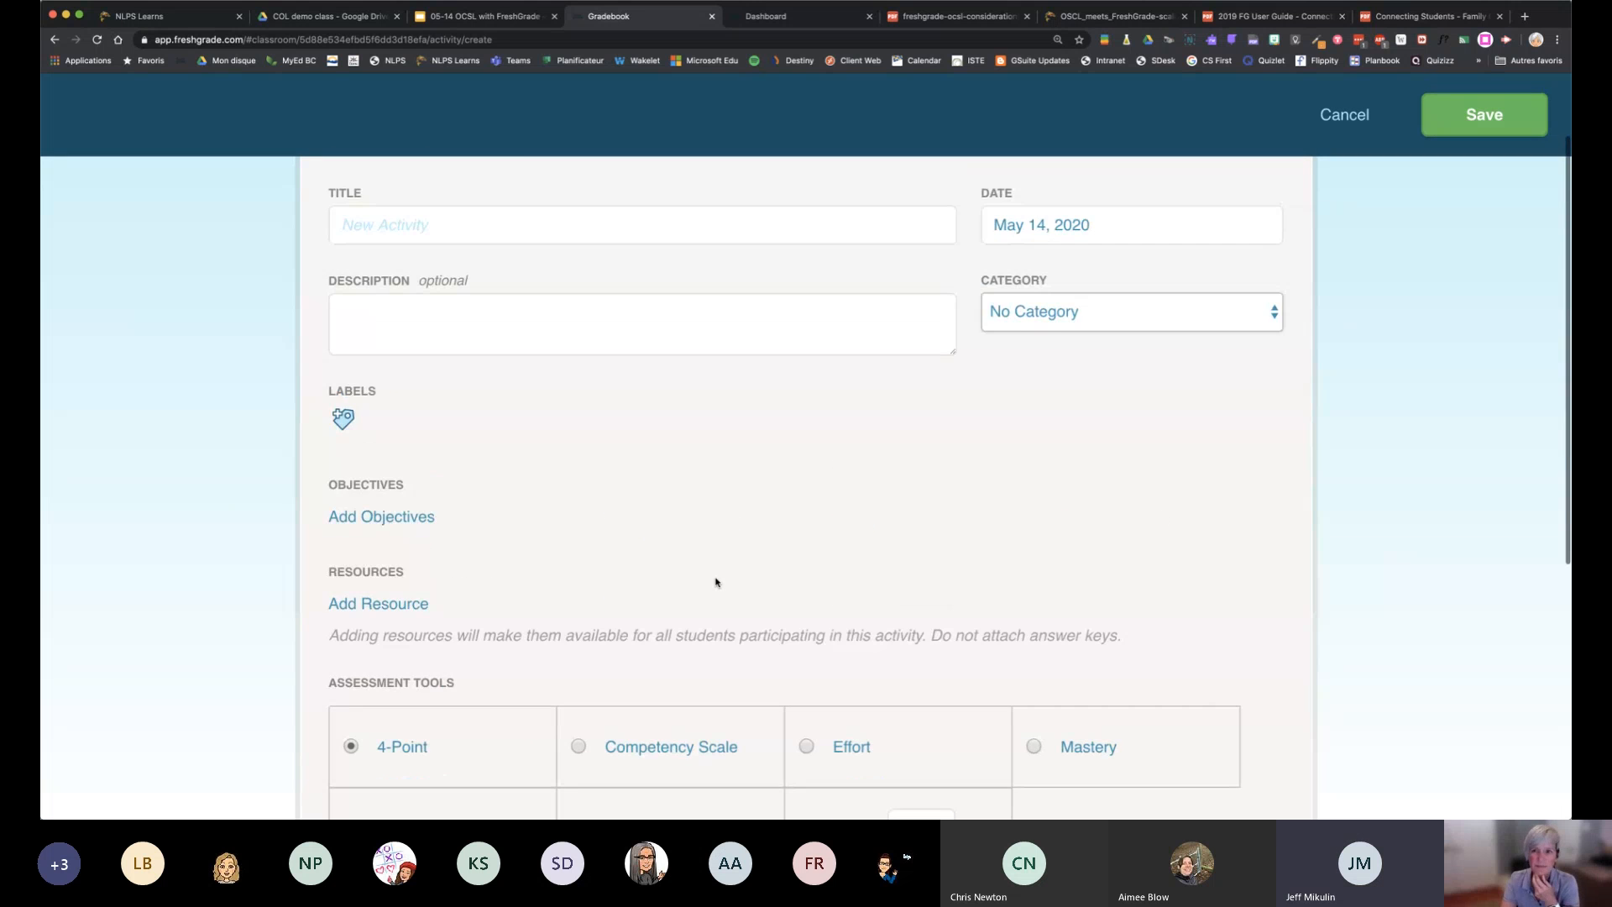
pyautogui.scroll(2, 716, 581)
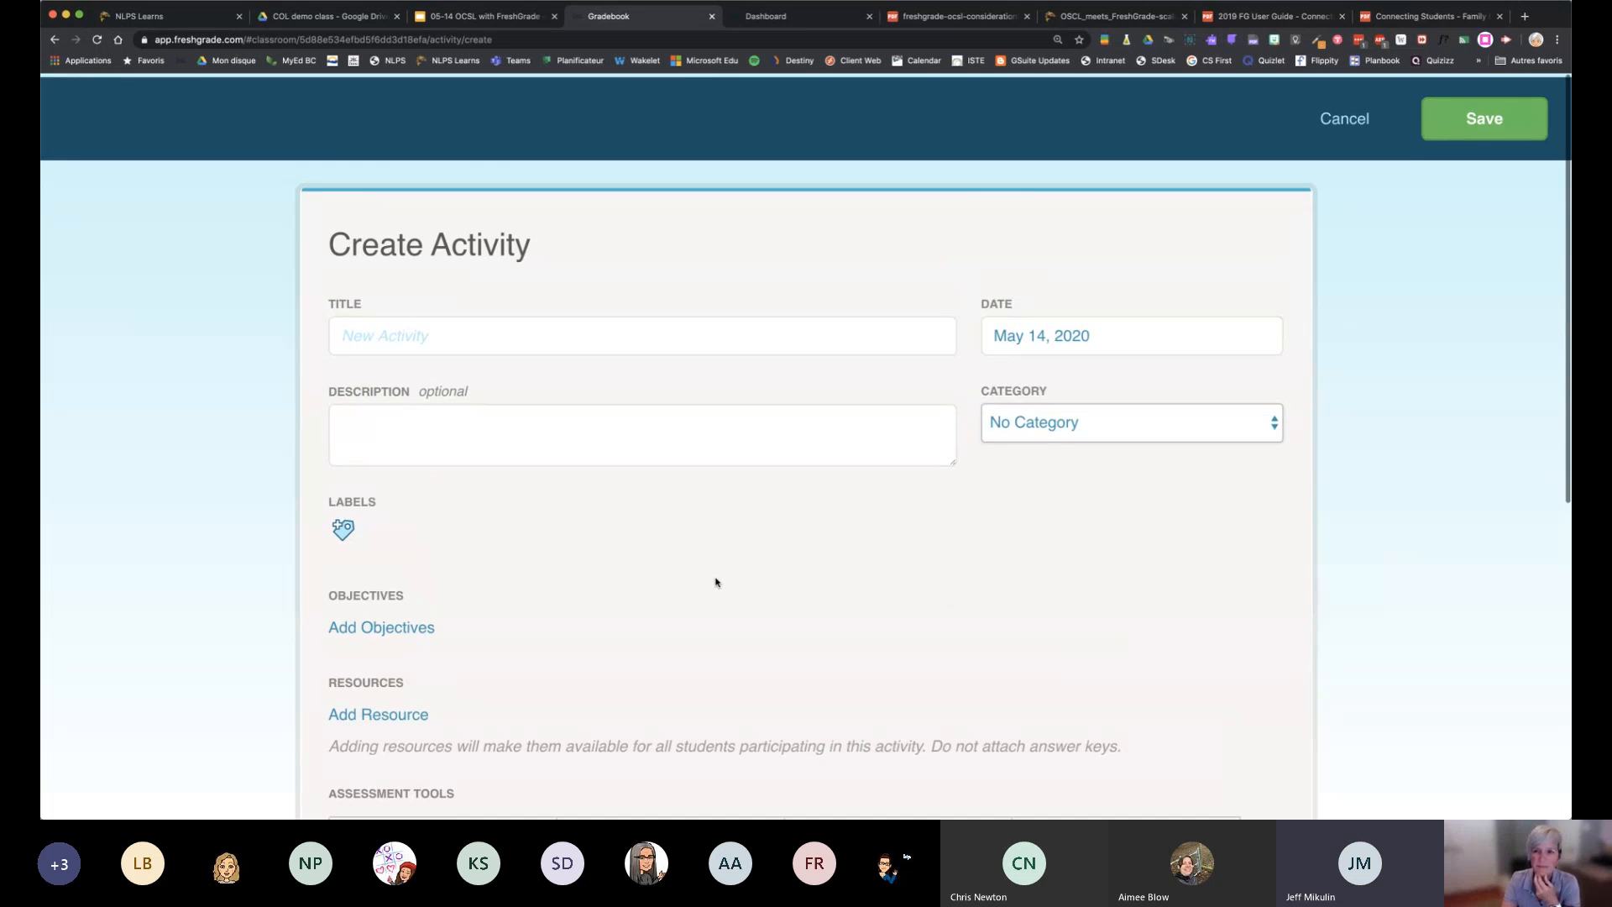
pyautogui.click(1348, 117)
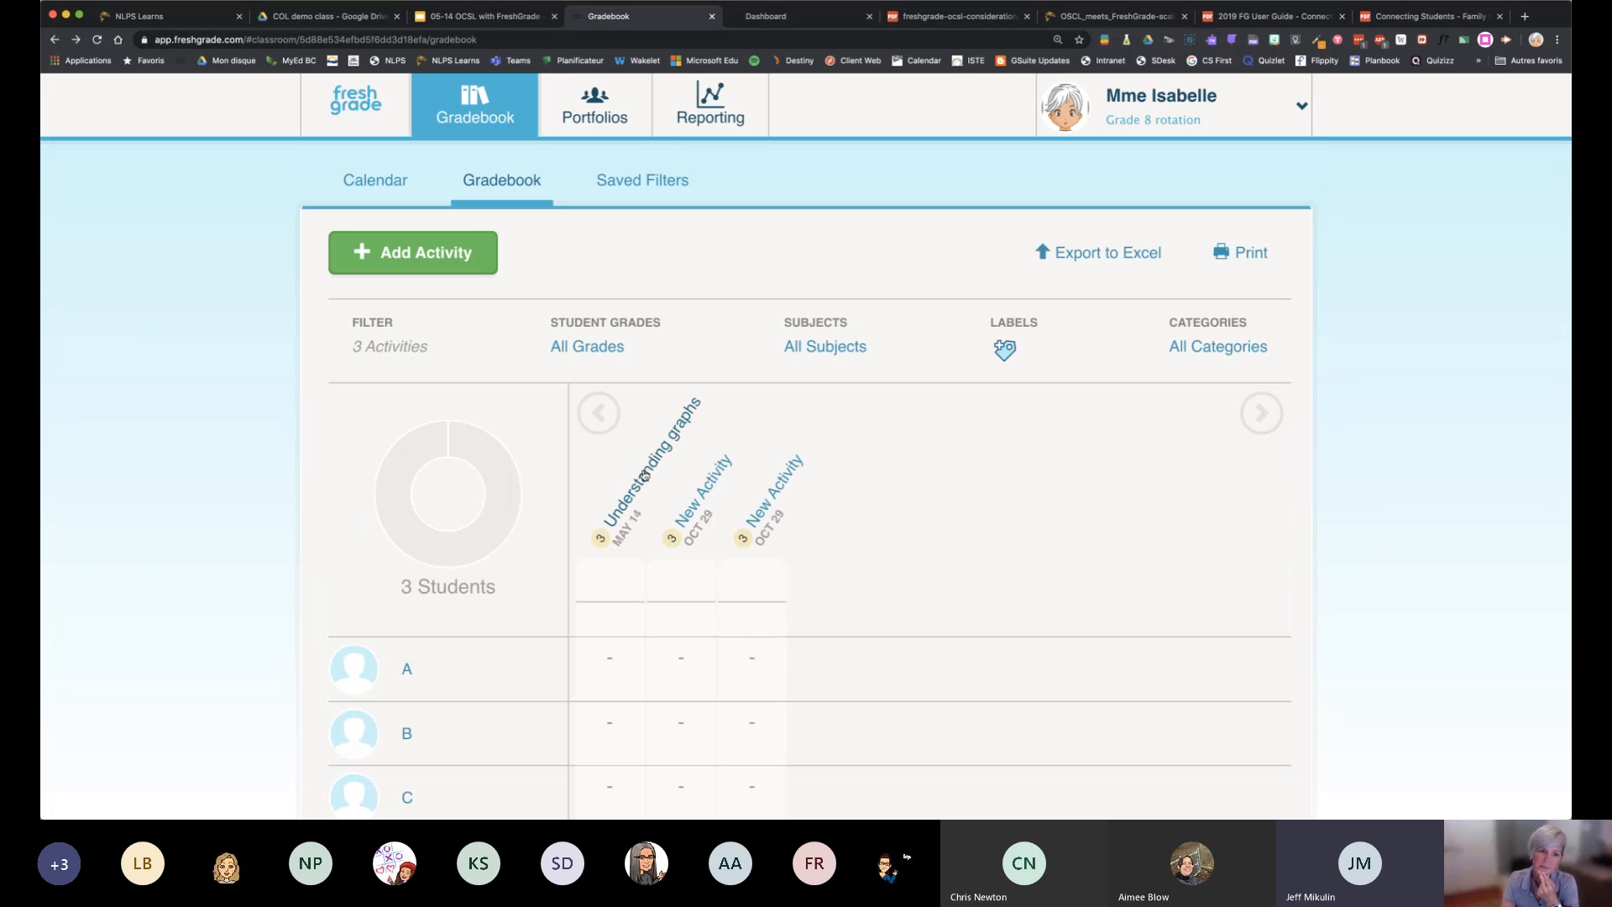
# Reopen the Understanding graphs assessments and expand student A's saved note
pyautogui.click(644, 475)
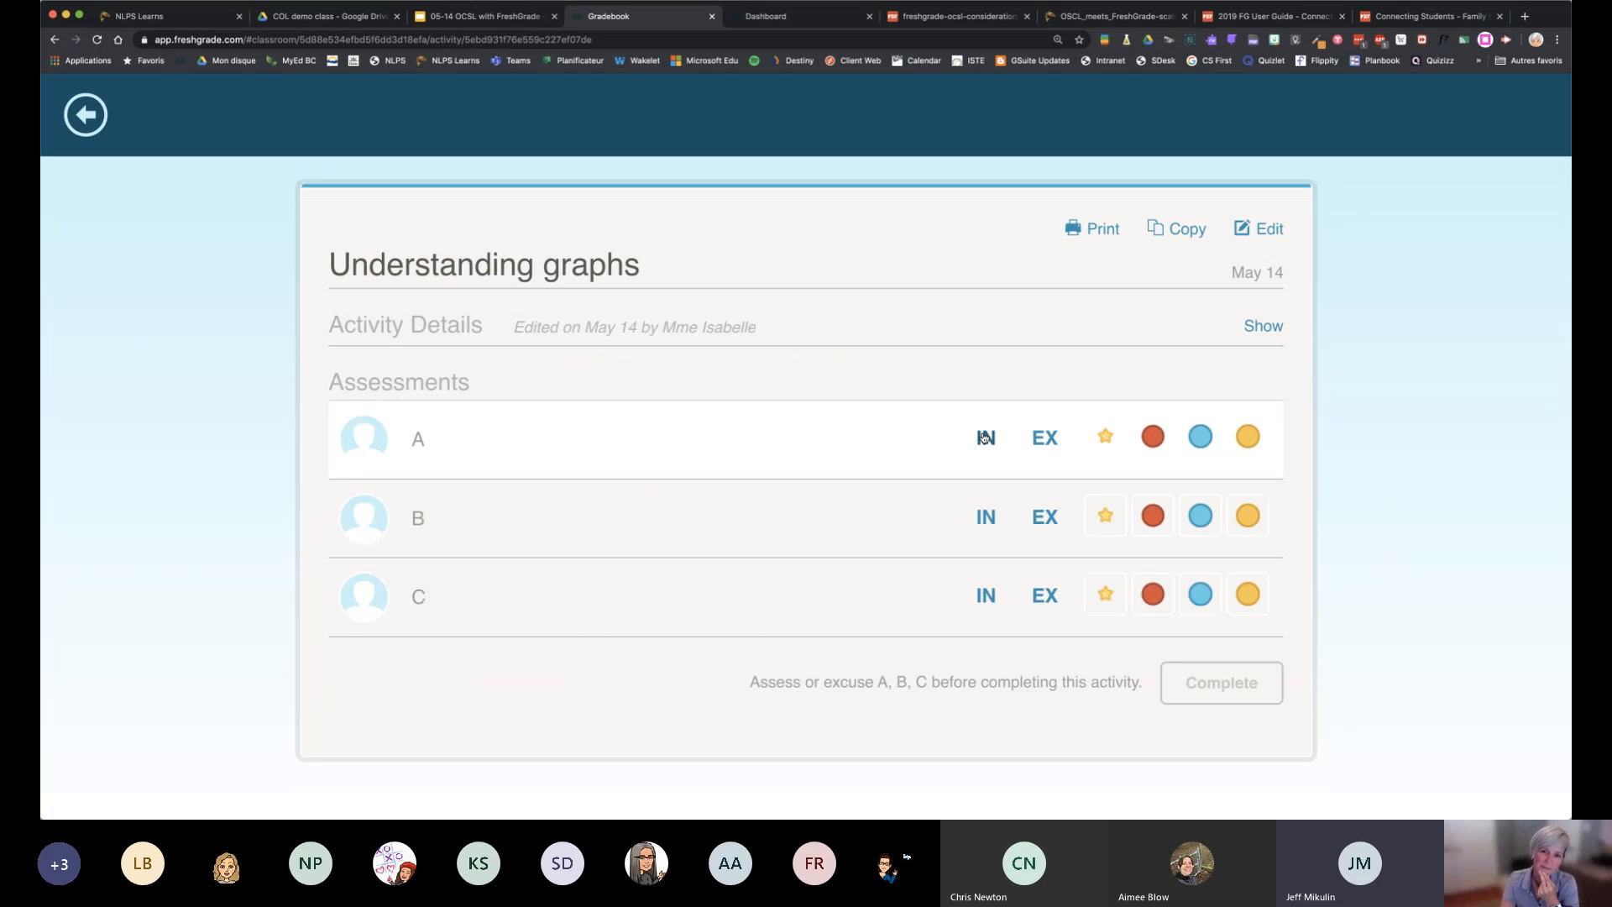
pyautogui.click(626, 449)
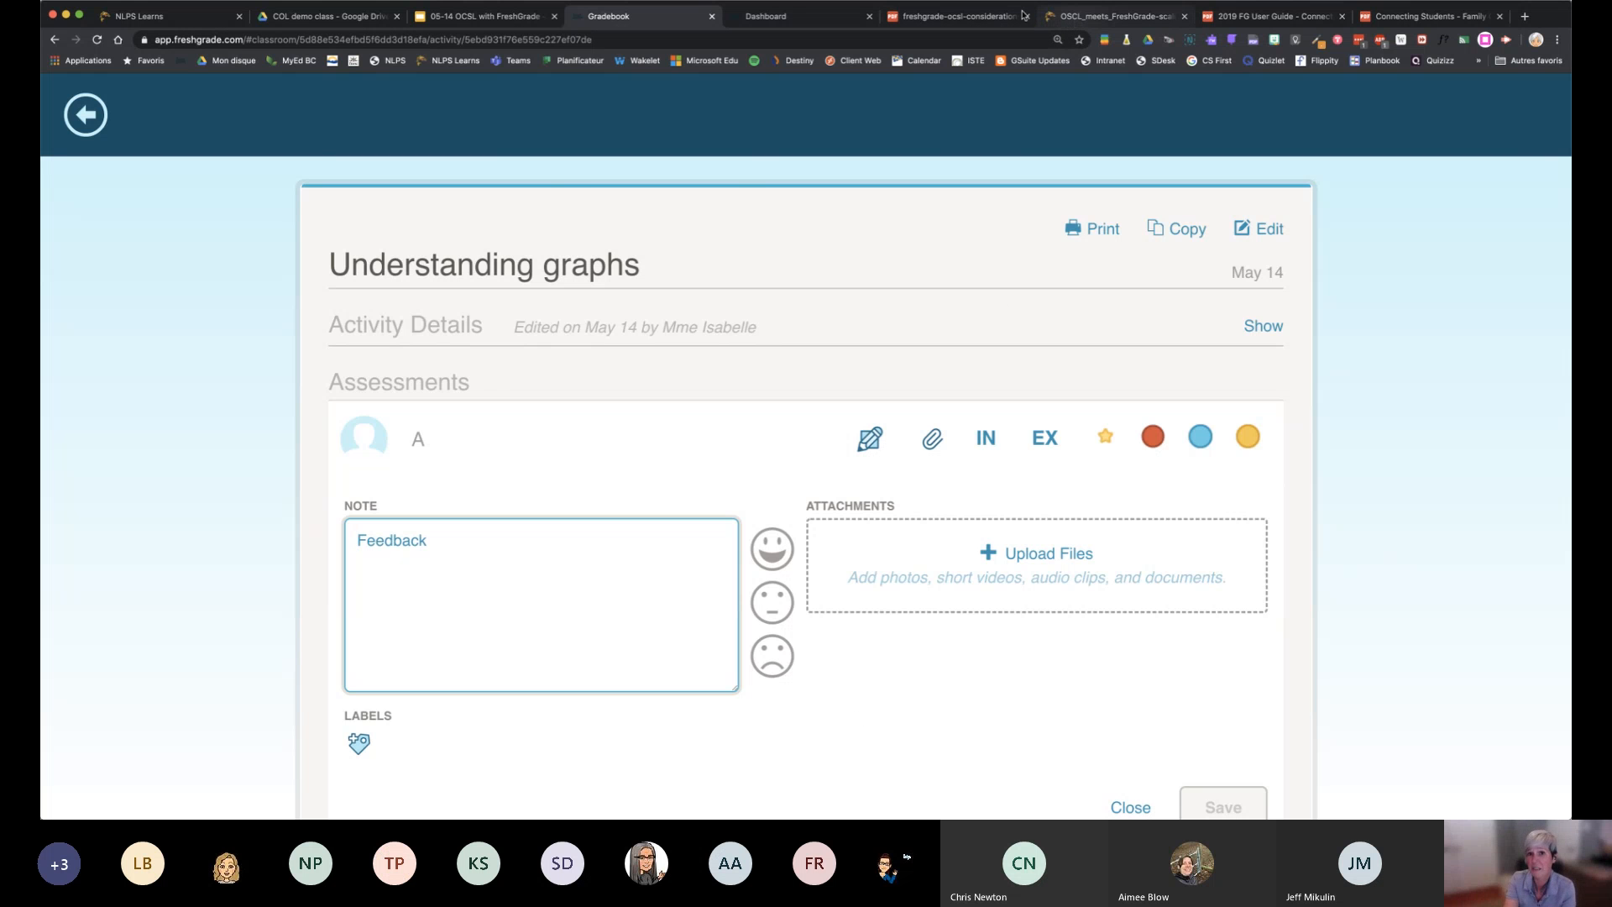
# Read through the Considerations for FreshGrade Posts PDF, from learning target and authentic evidence to student voice, next steps and parent voice
pyautogui.click(1093, 21)
pyautogui.click(987, 15)
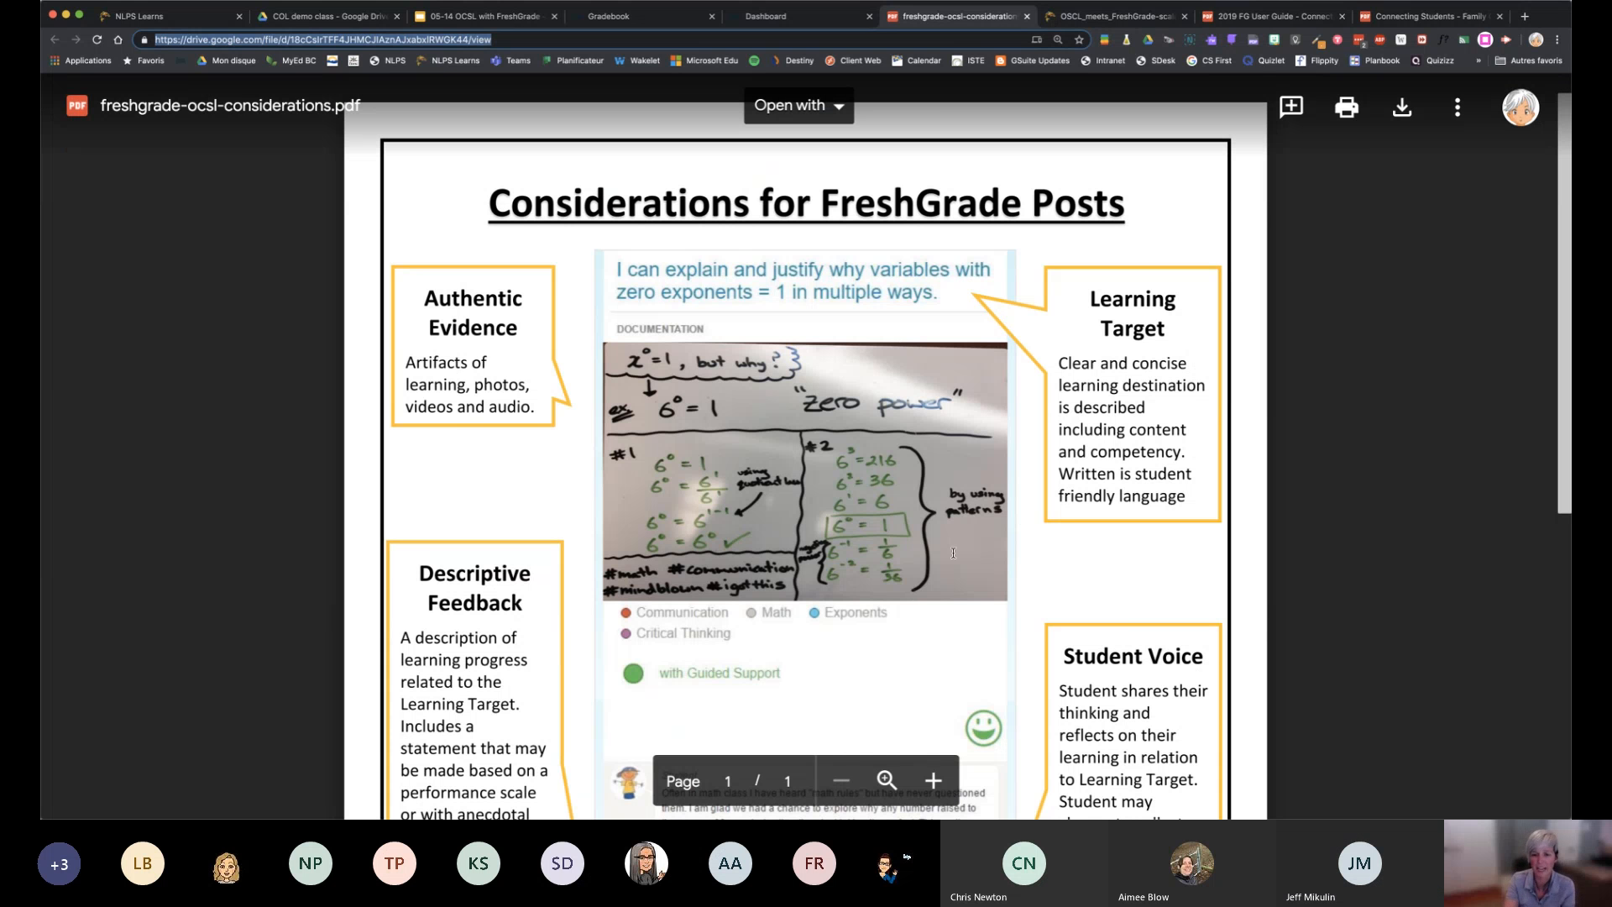
pyautogui.scroll(-3, 953, 552)
pyautogui.scroll(3, 953, 552)
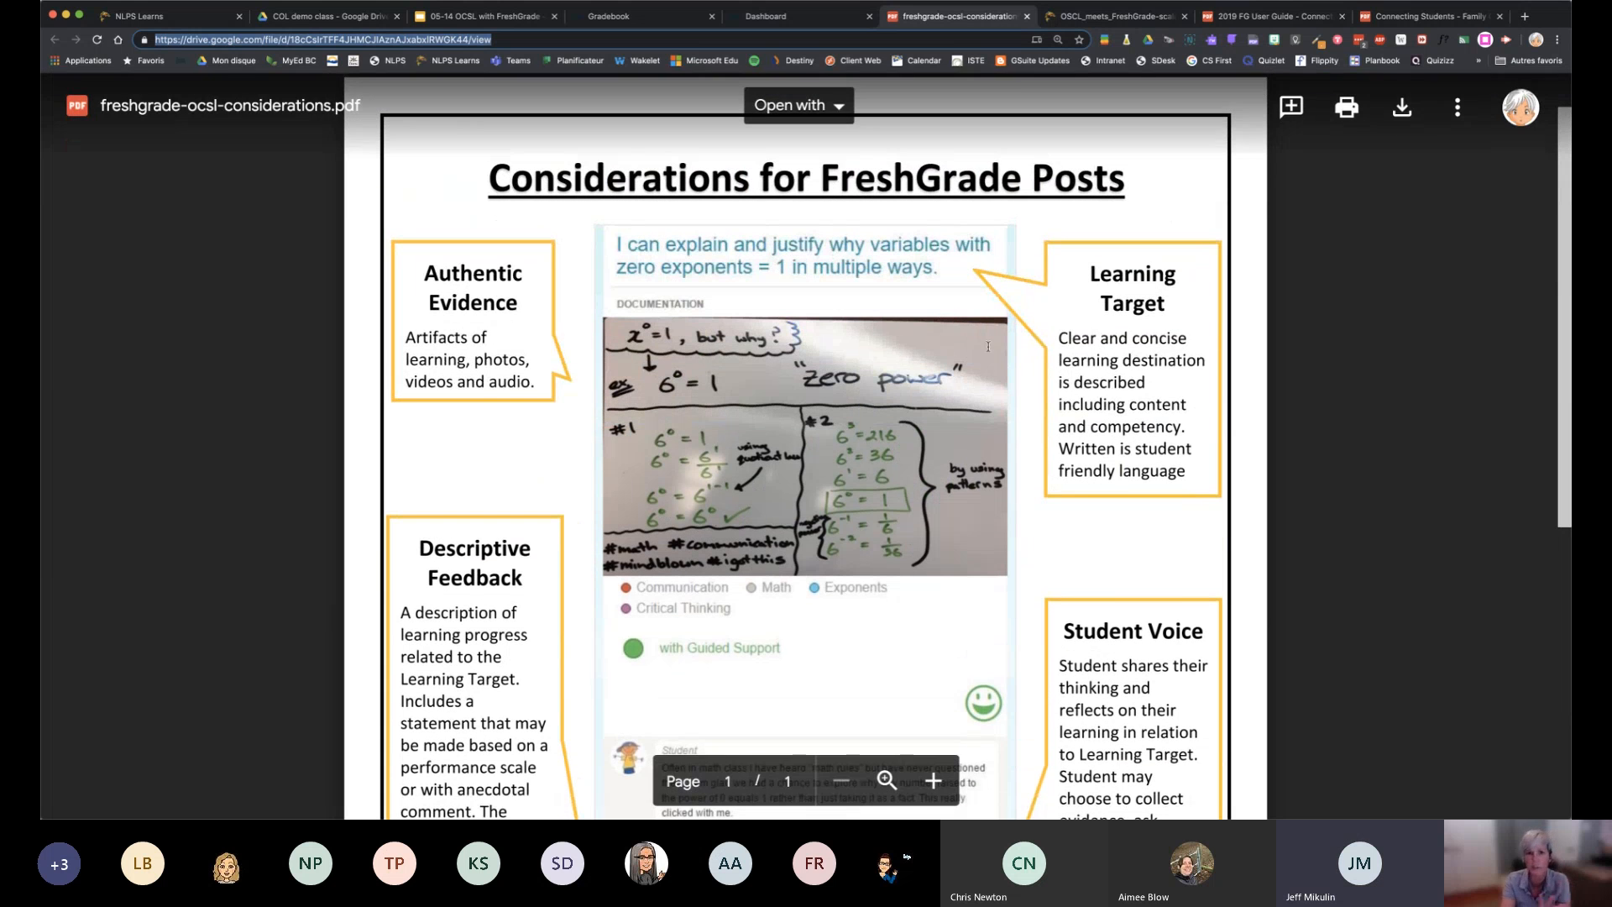
pyautogui.scroll(-3, 1063, 453)
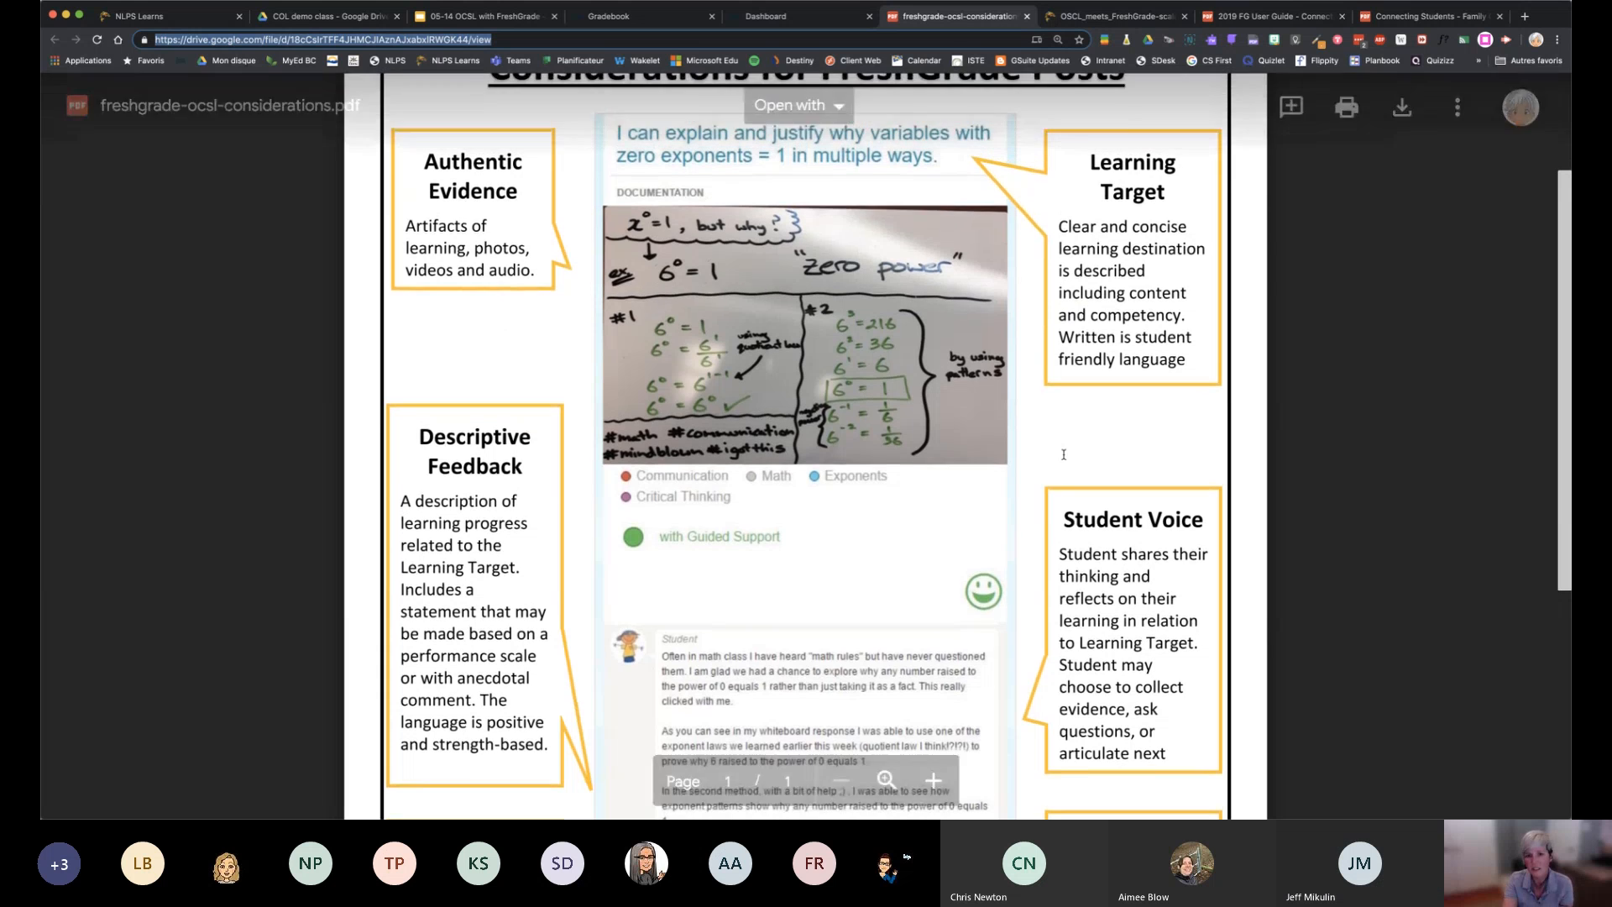
pyautogui.scroll(-9, 1064, 453)
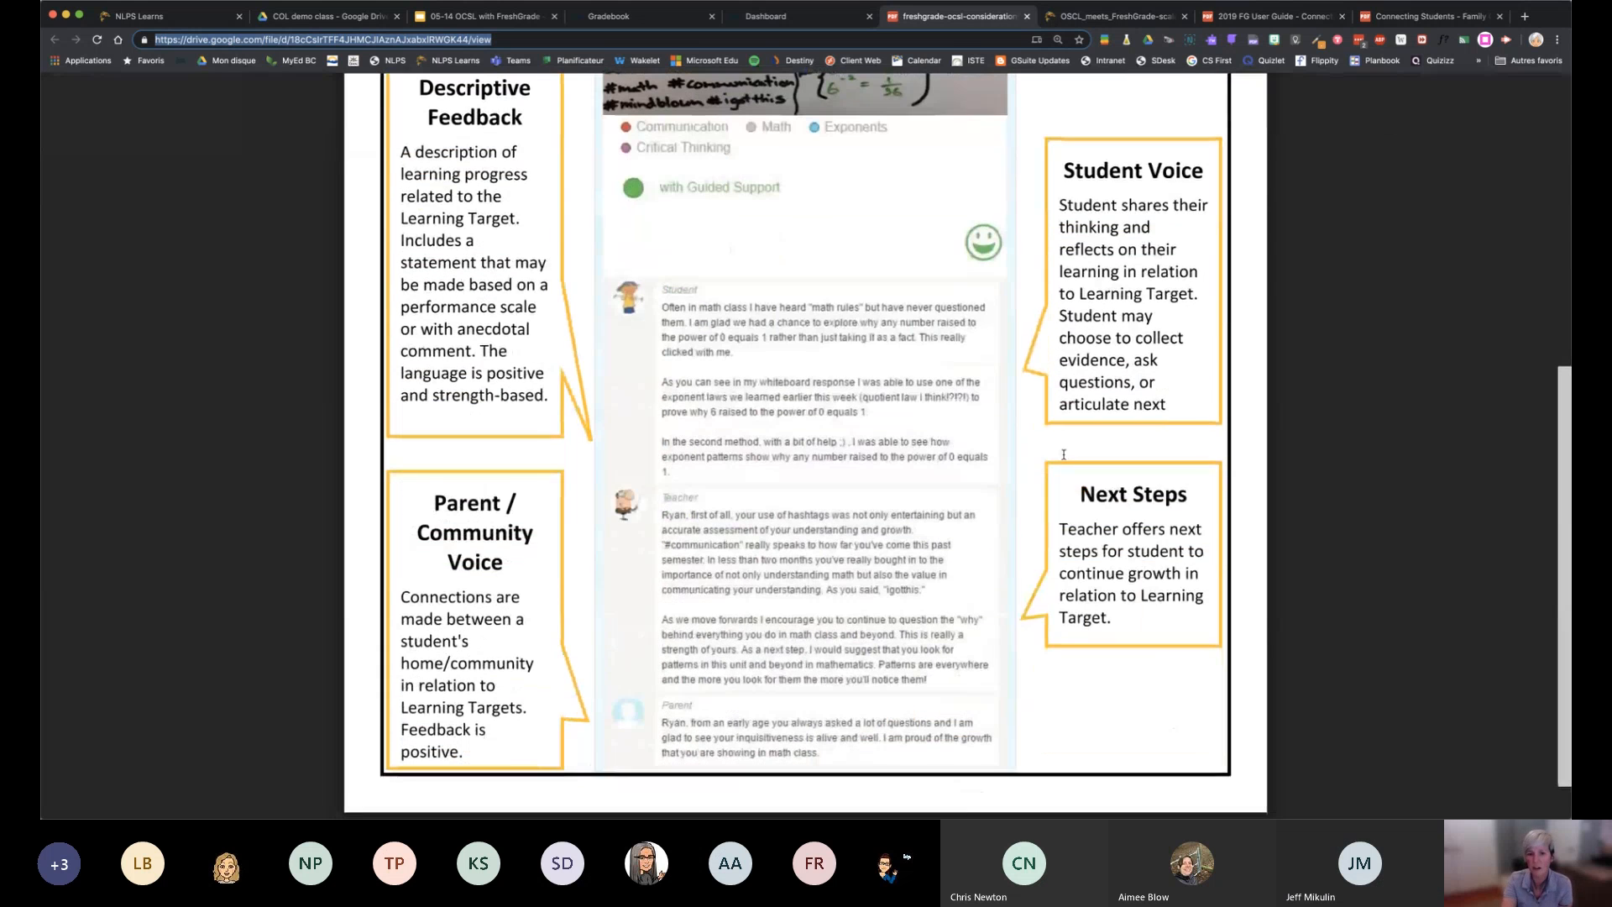
pyautogui.scroll(3, 974, 496)
pyautogui.scroll(5, 974, 496)
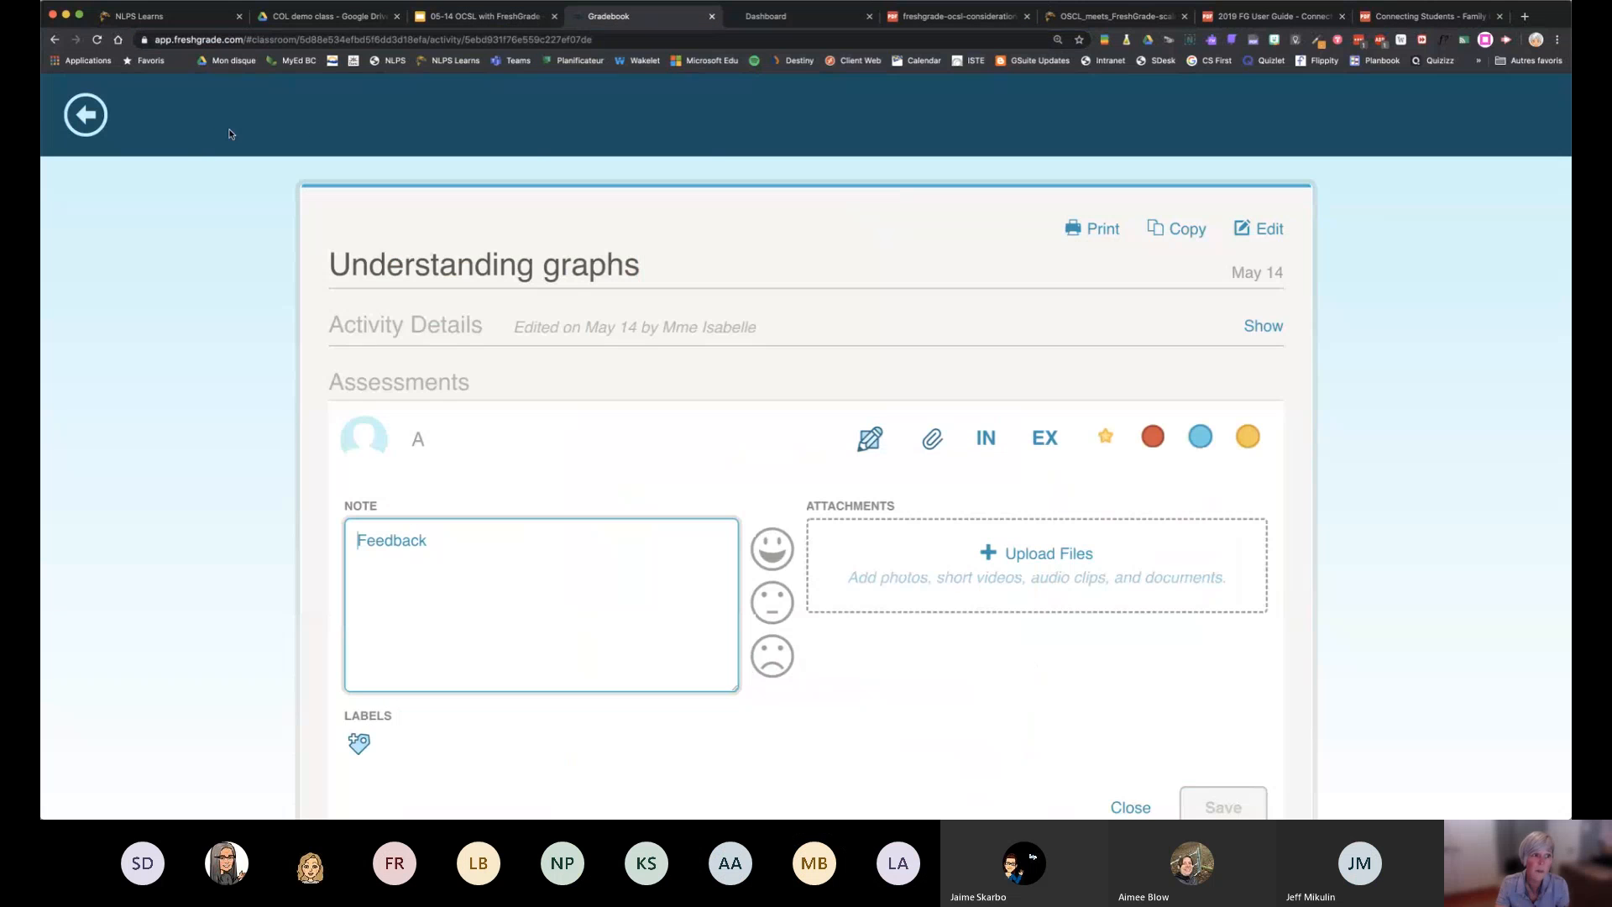
# Go to the class dashboard and examine the Grade 8 rotation class settings for objectives, grades, subjects and assessment tools
pyautogui.click(72, 117)
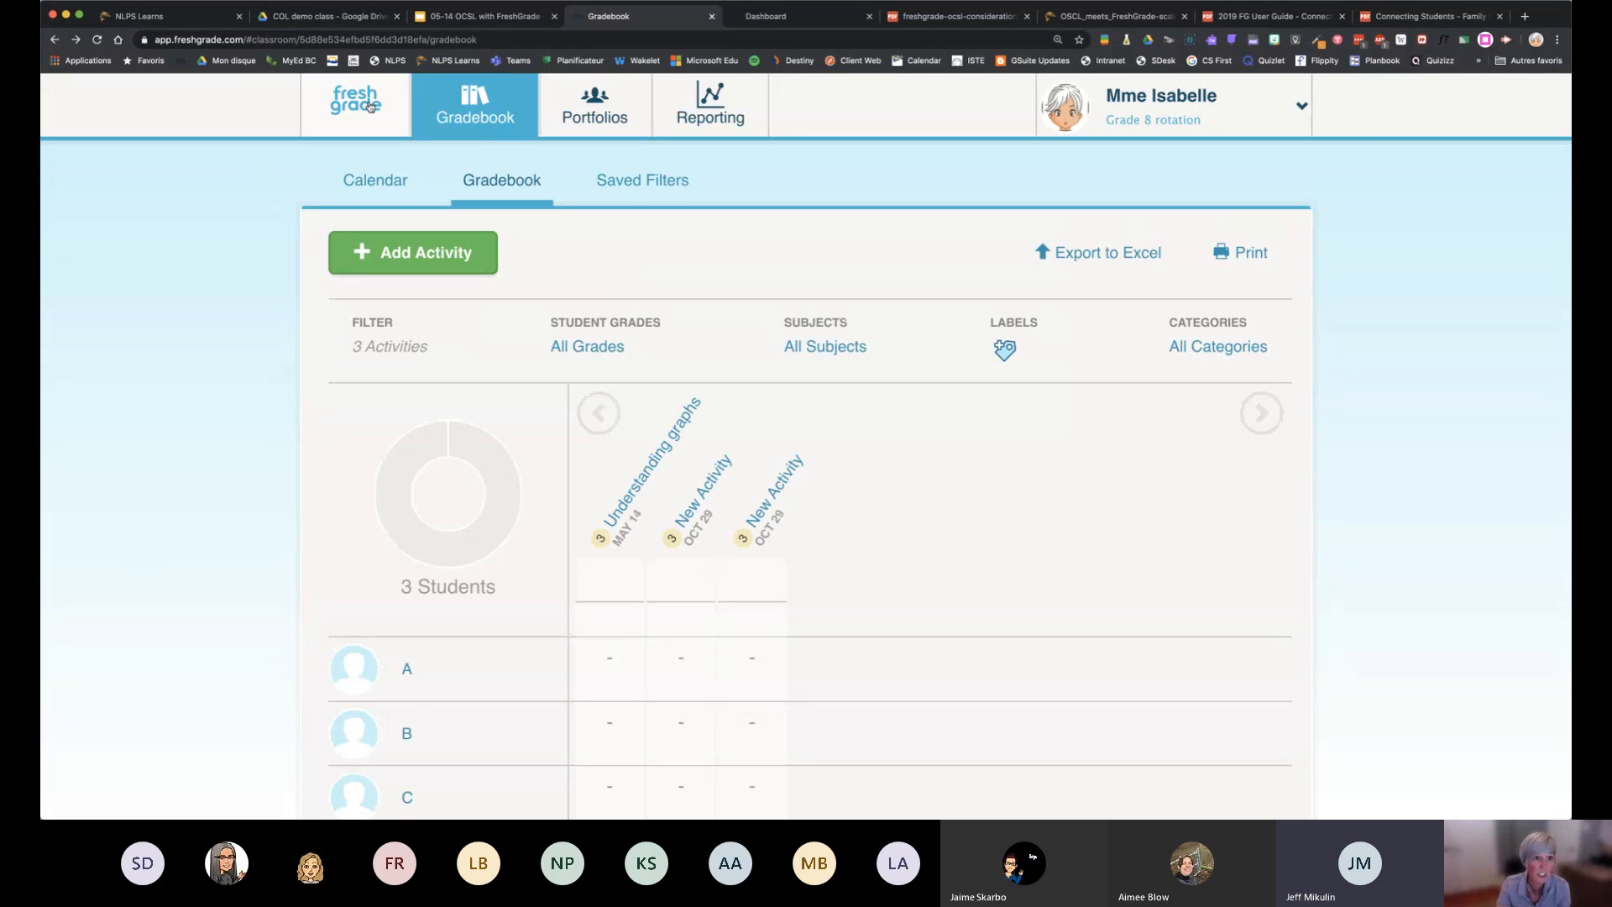
pyautogui.click(372, 101)
pyautogui.scroll(-2, 714, 534)
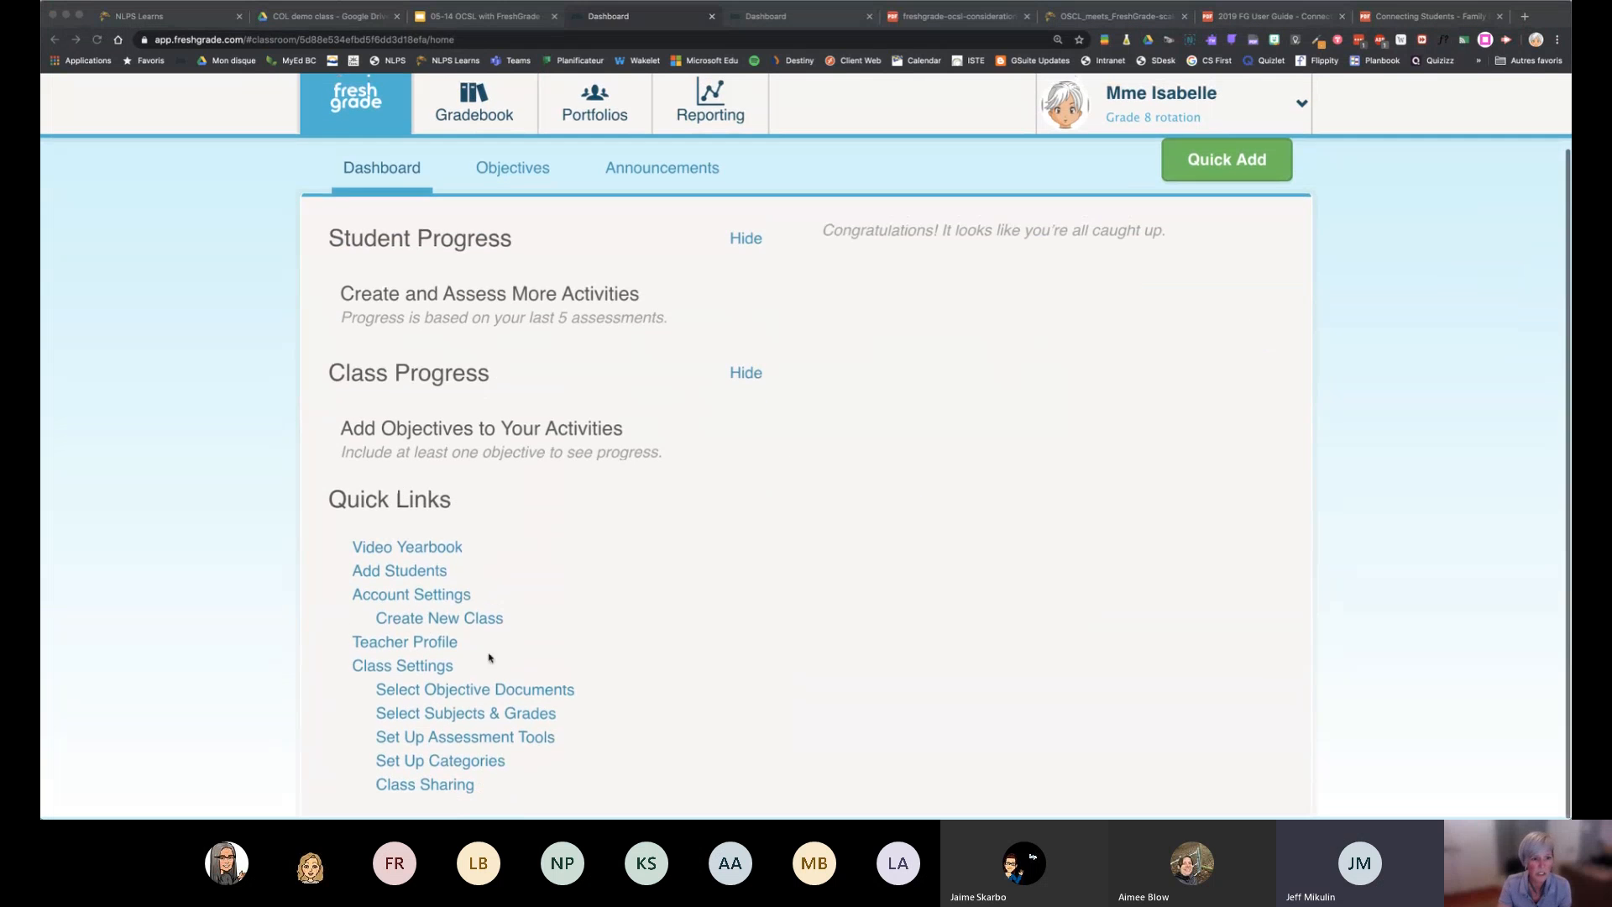
pyautogui.click(431, 674)
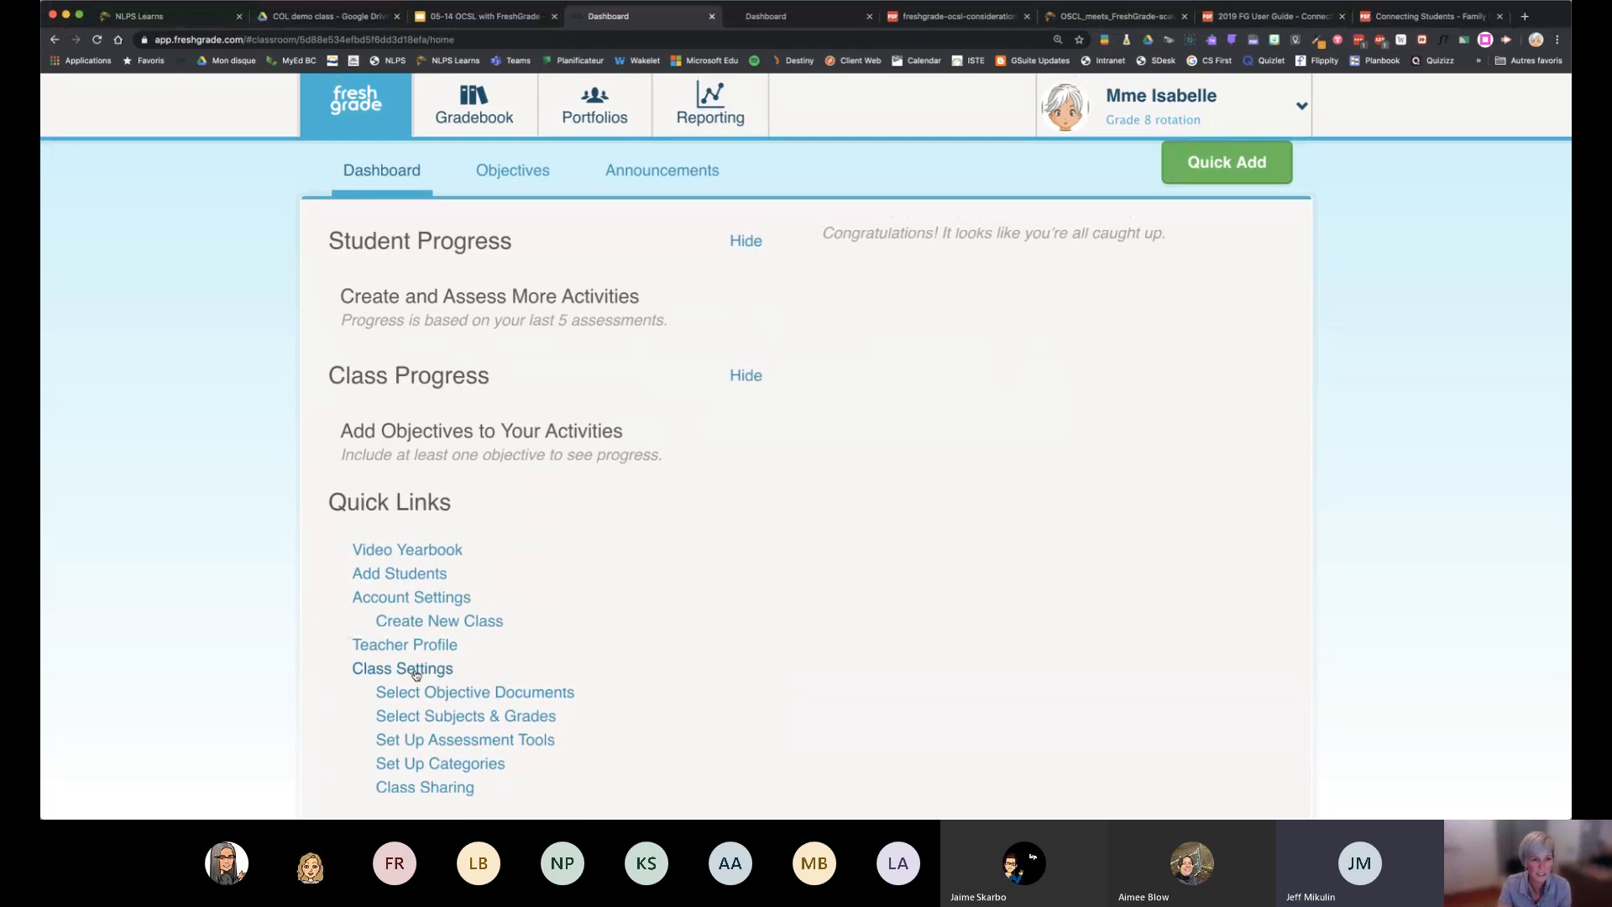
pyautogui.click(416, 669)
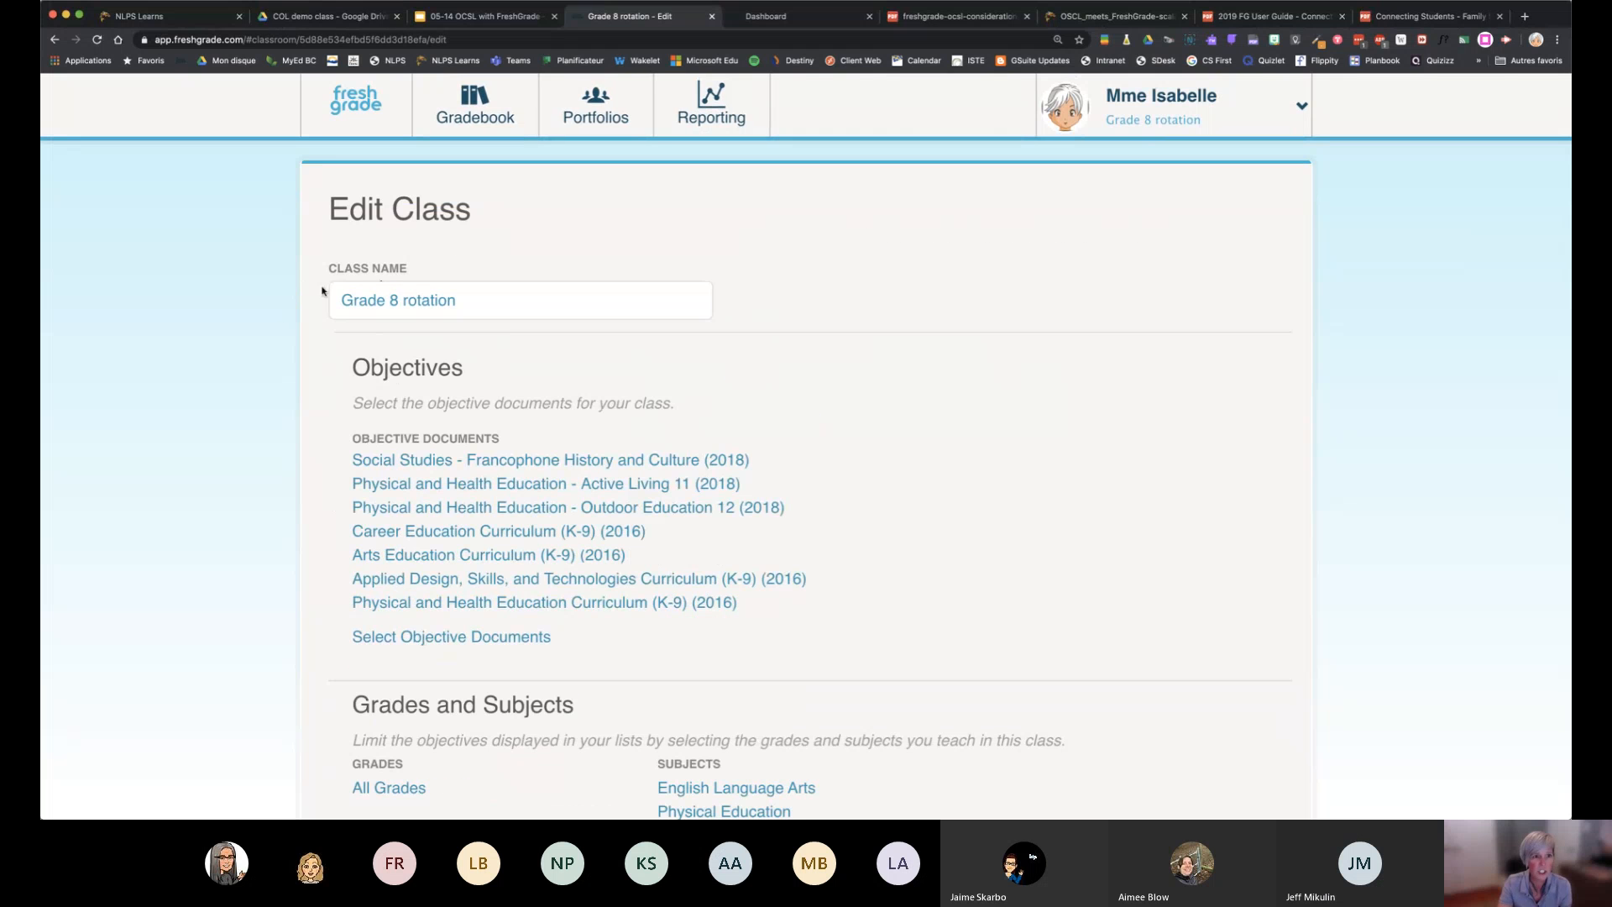
pyautogui.scroll(-2, 771, 374)
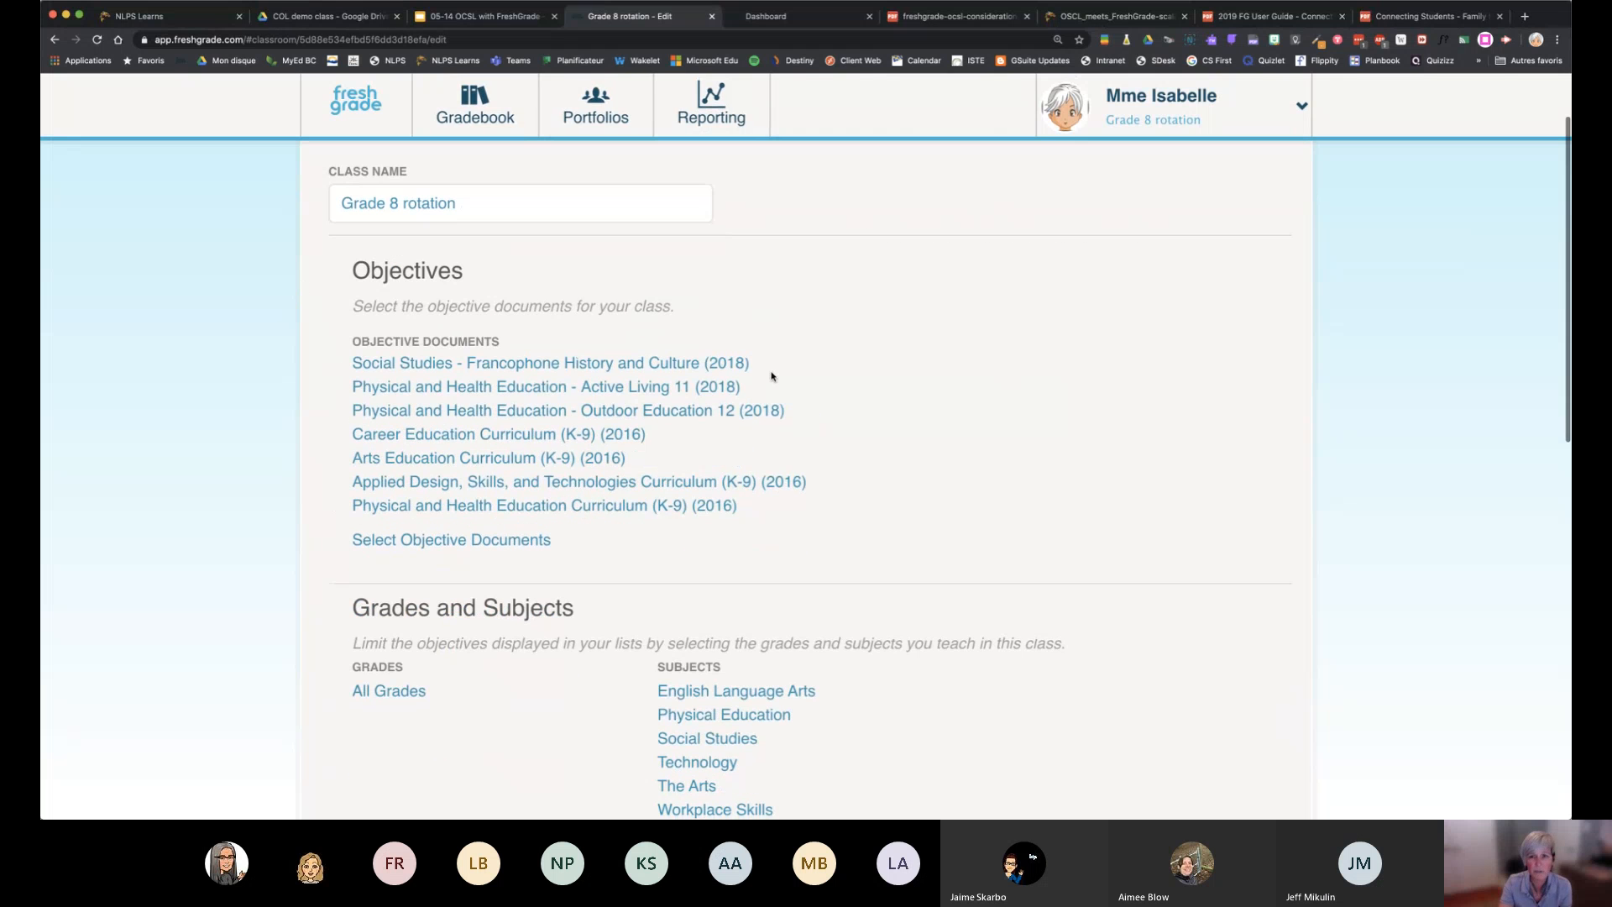
pyautogui.scroll(-10, 774, 374)
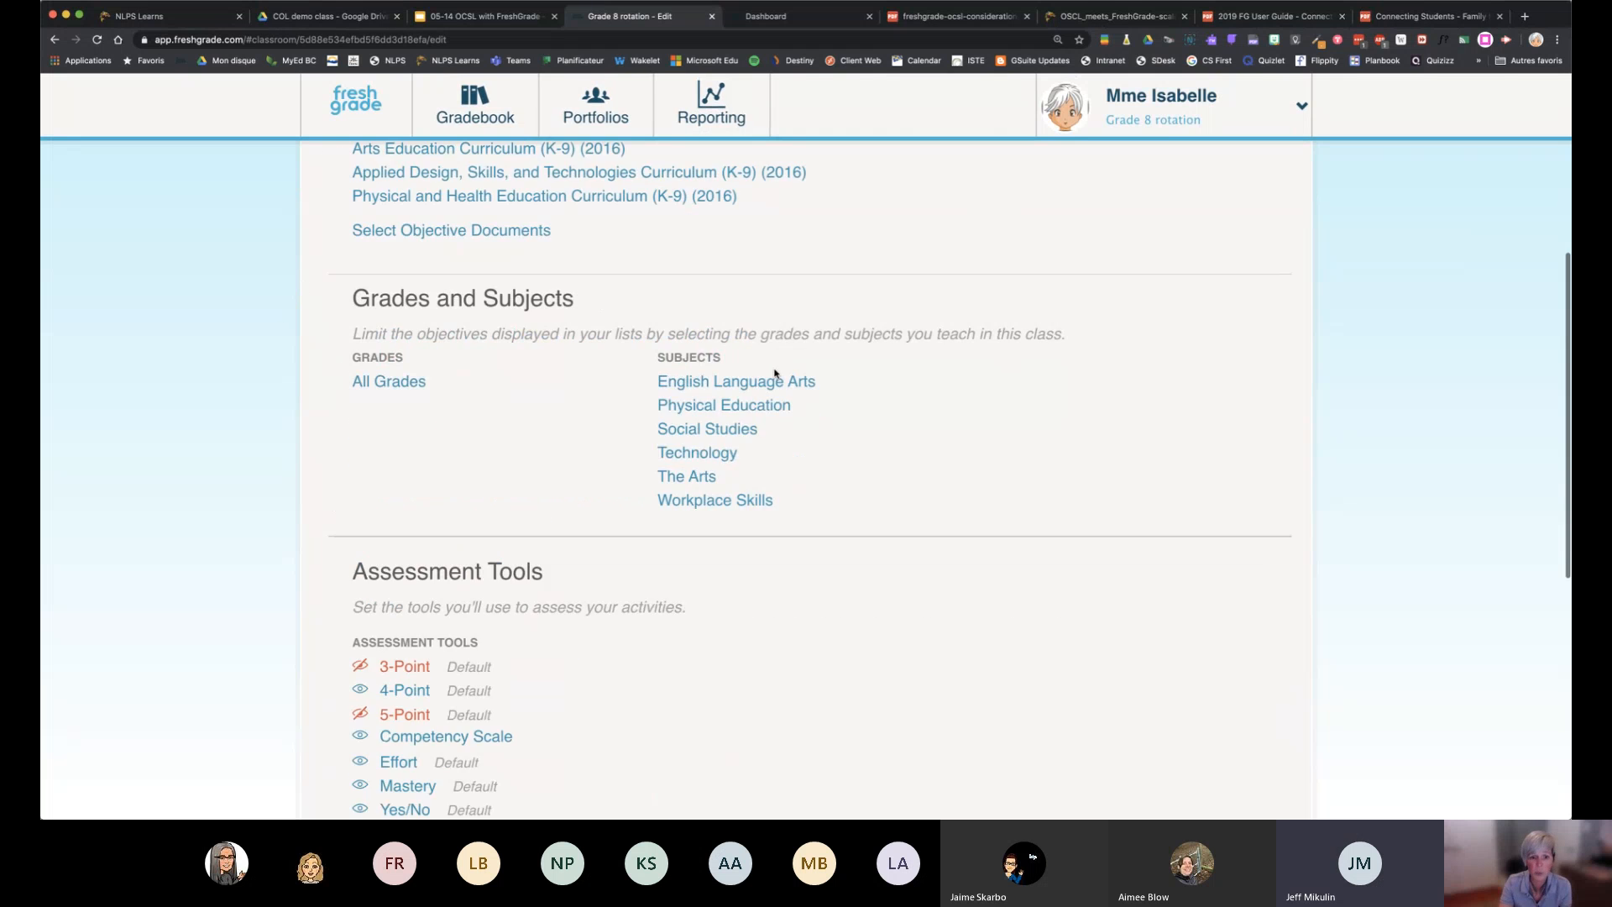
# Switch to the Division 13 - Test class and examine its class settings down to categories and class sharing
pyautogui.click(1147, 110)
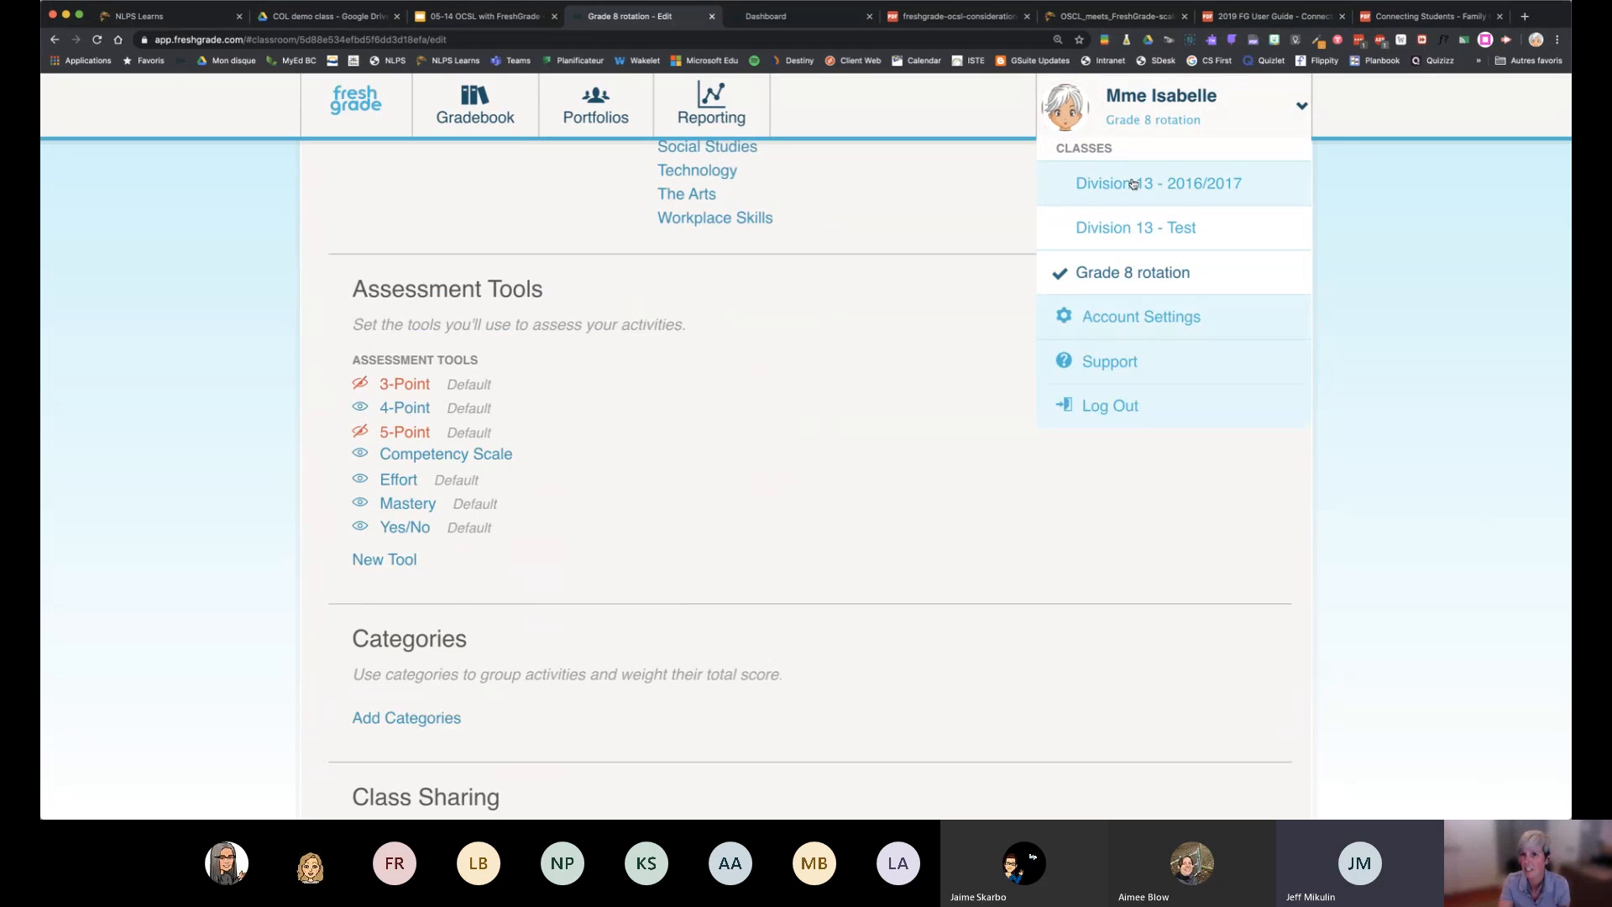
pyautogui.click(1135, 232)
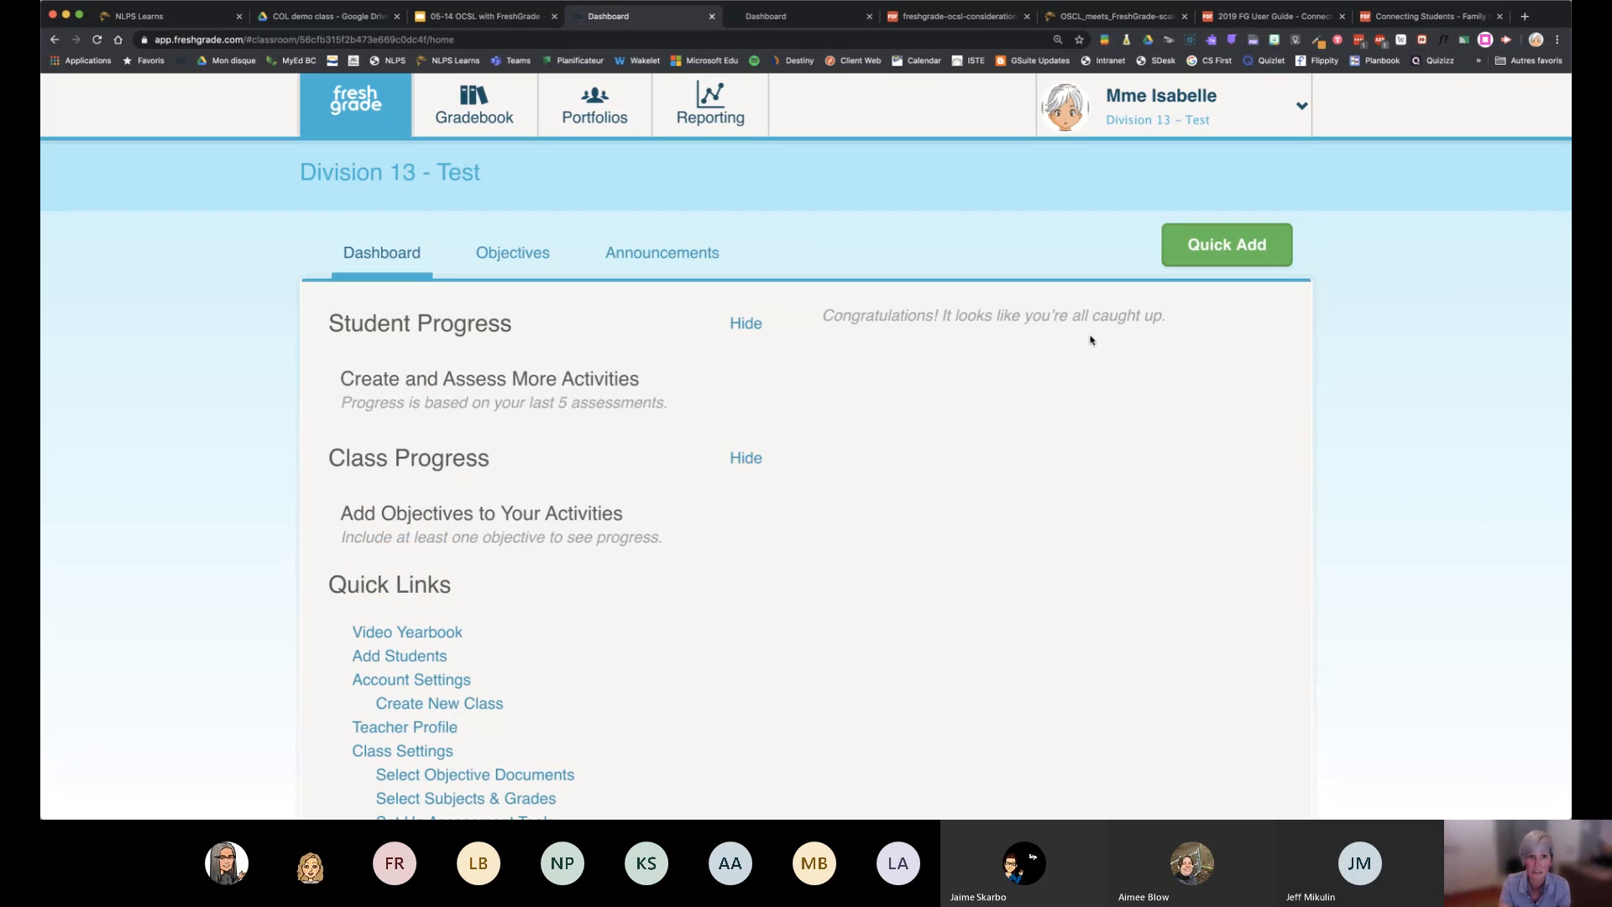
pyautogui.scroll(-3, 568, 533)
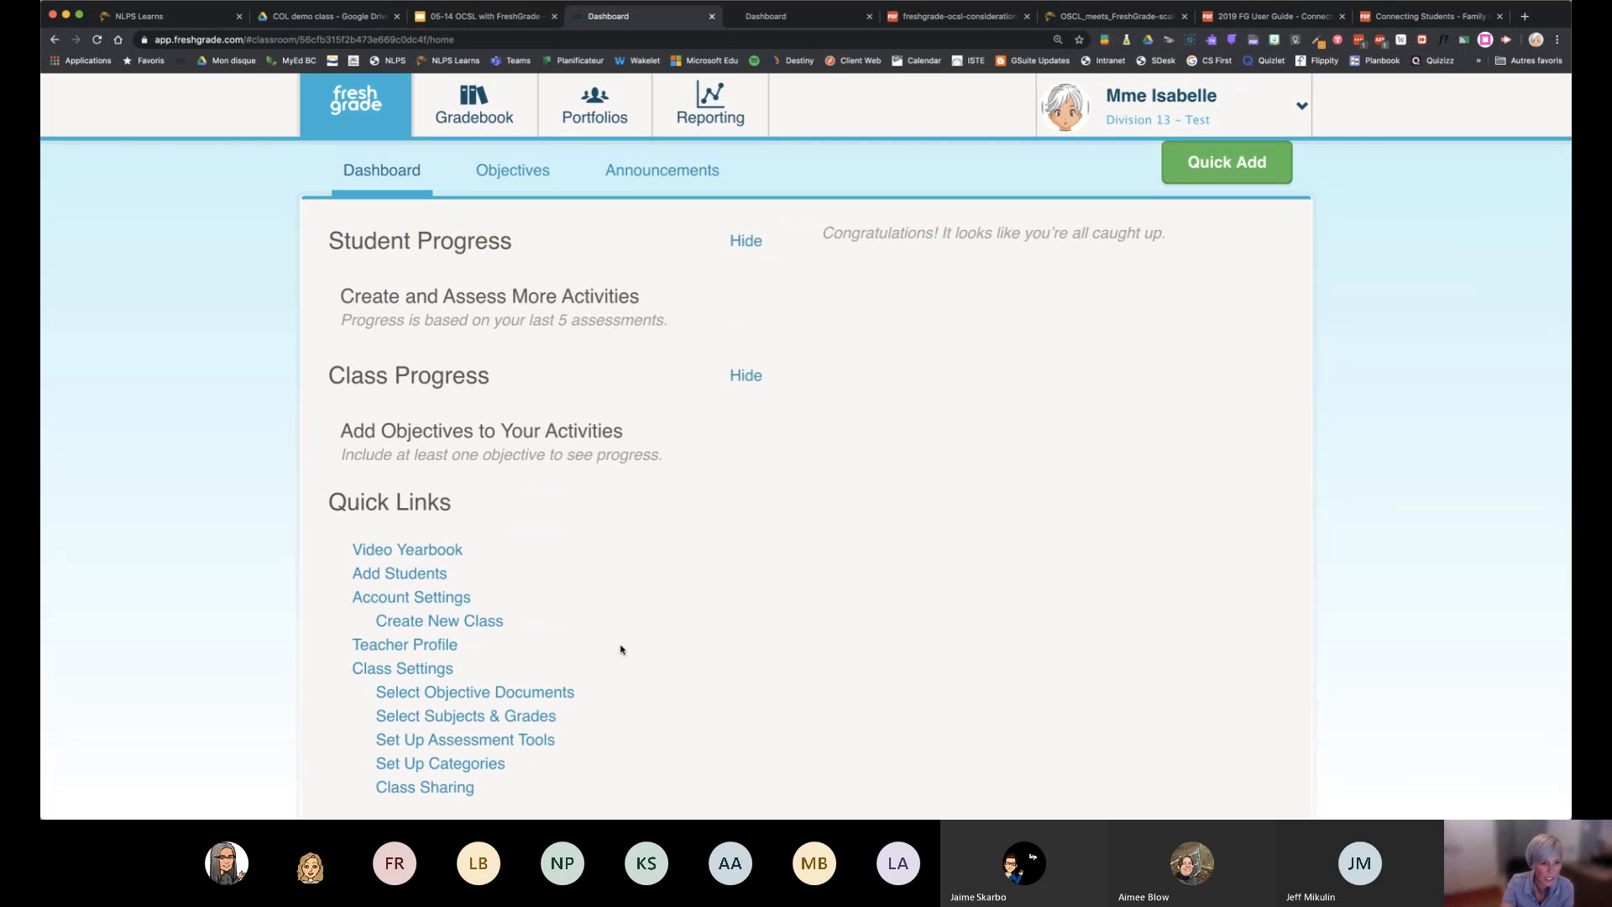
pyautogui.click(363, 672)
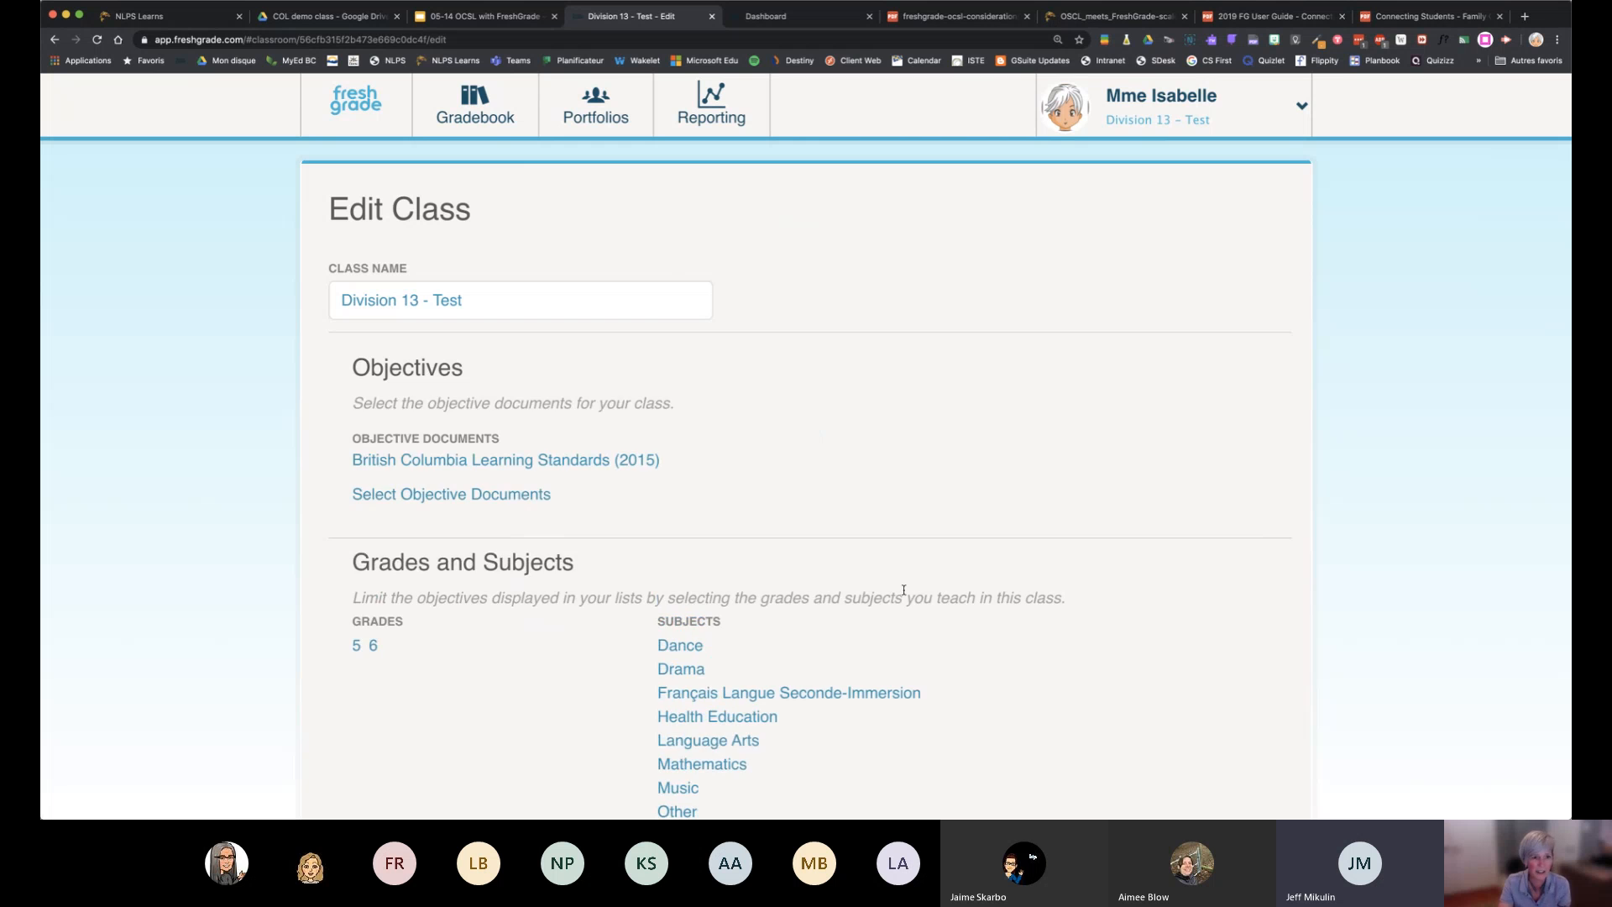
pyautogui.scroll(-15, 903, 587)
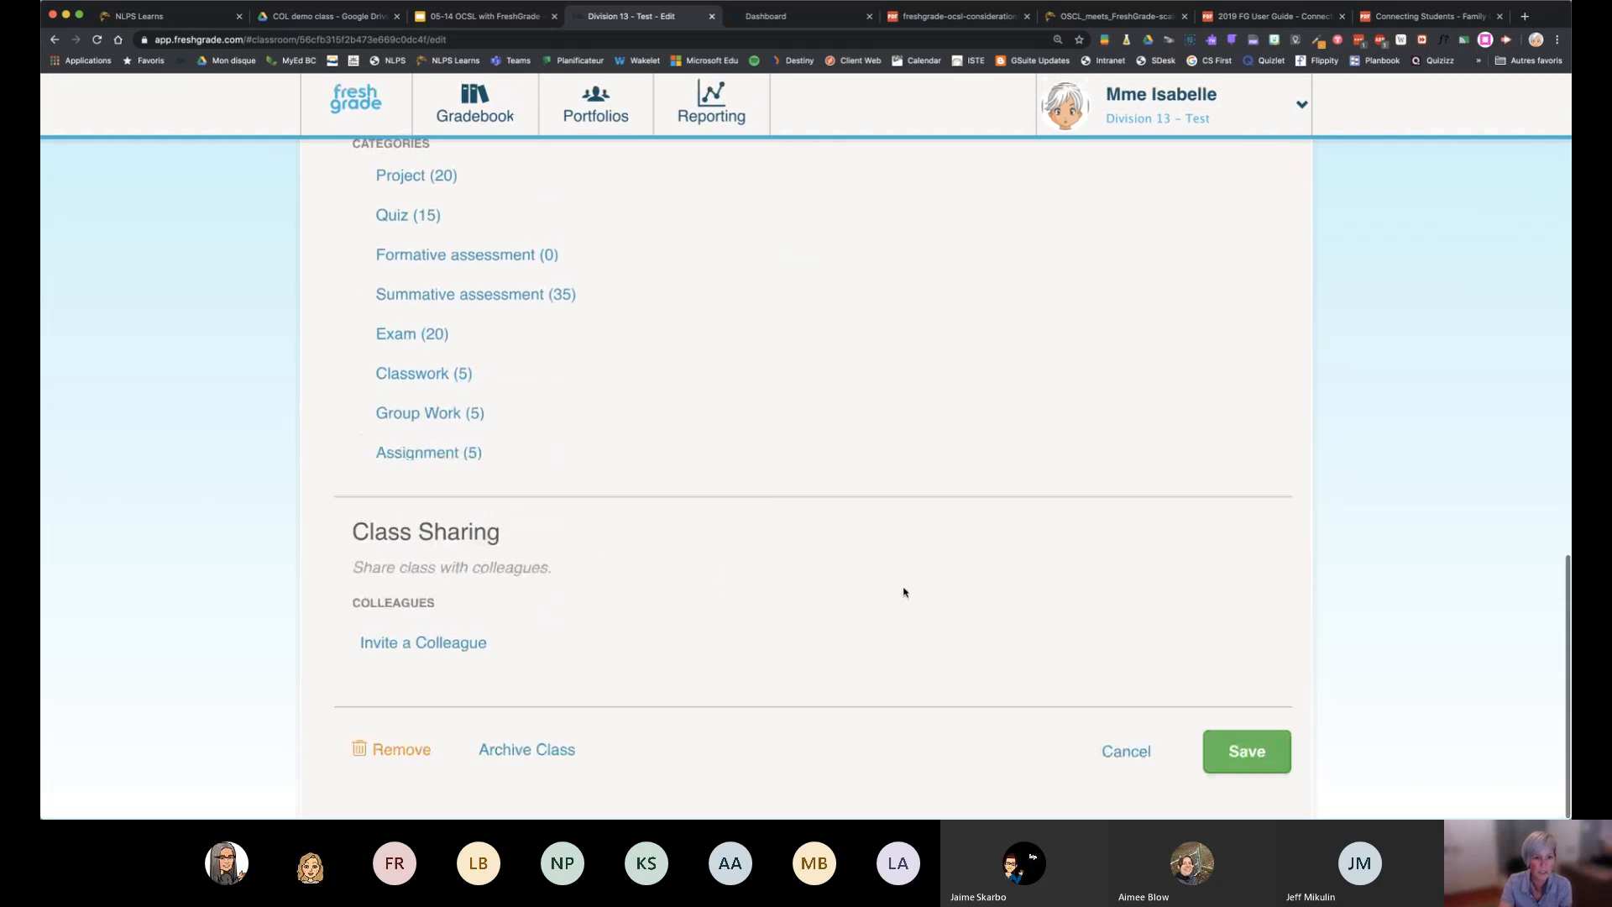